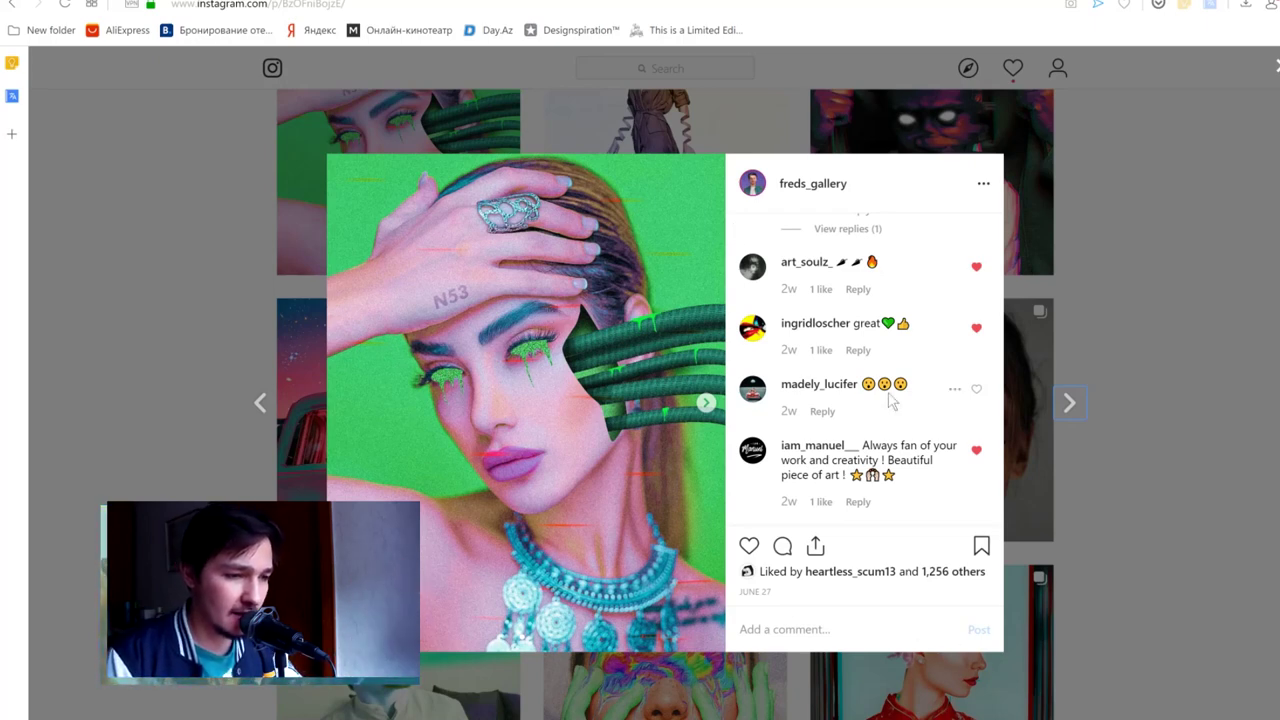
pyautogui.scroll(5, 890, 400)
pyautogui.scroll(-5, 890, 400)
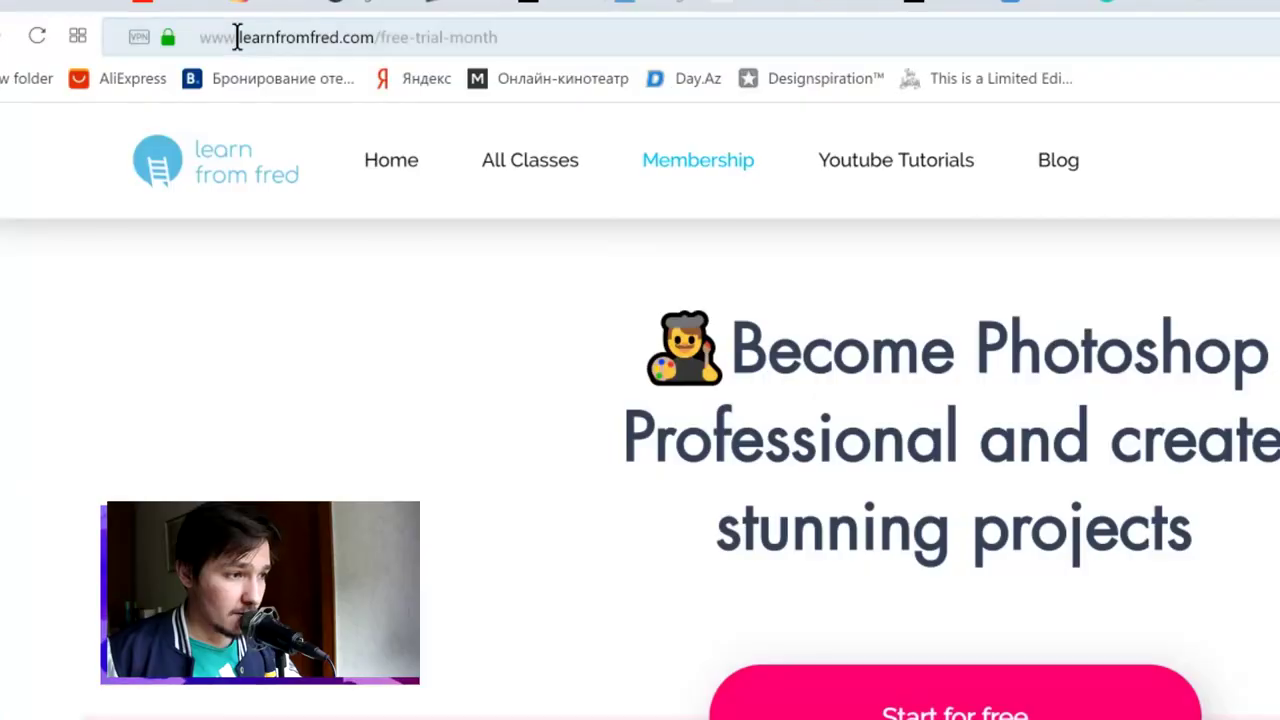
# Check the learnfromfred.com/free-trial-month address and browse the artwork gallery on that page.
pyautogui.moveTo(237, 37); pyautogui.dragTo(375, 45)
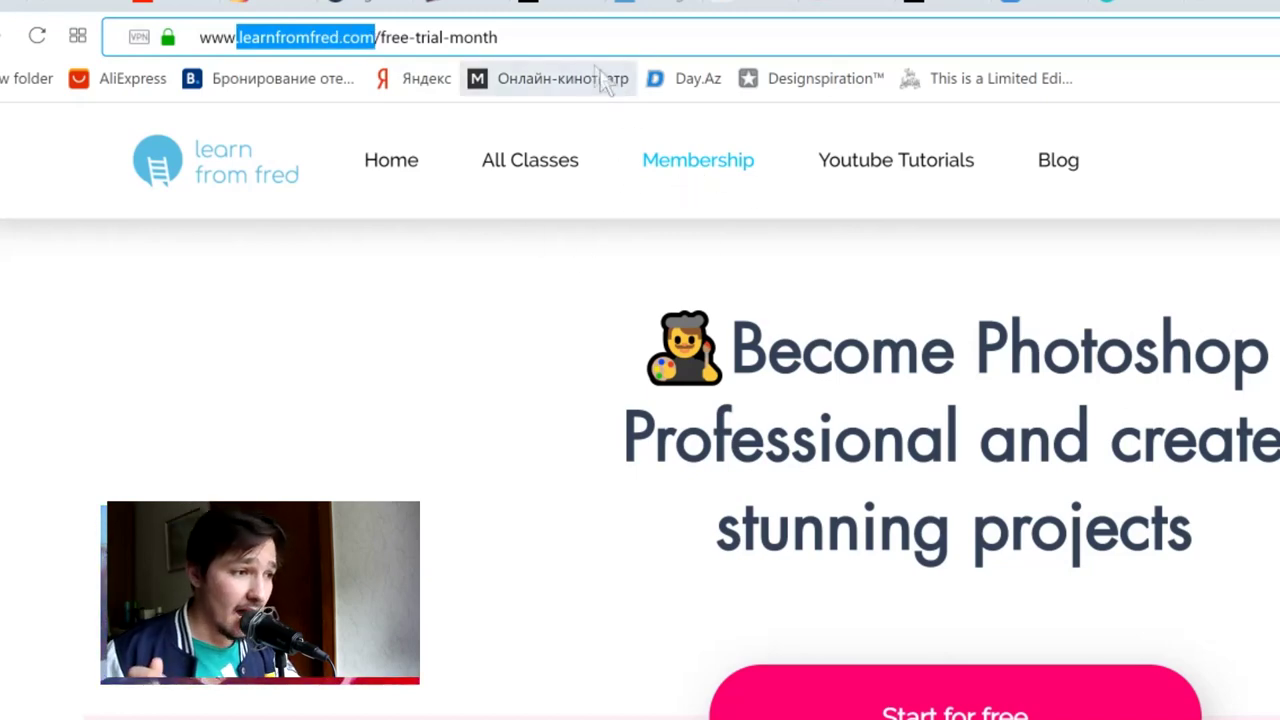
pyautogui.click(566, 40)
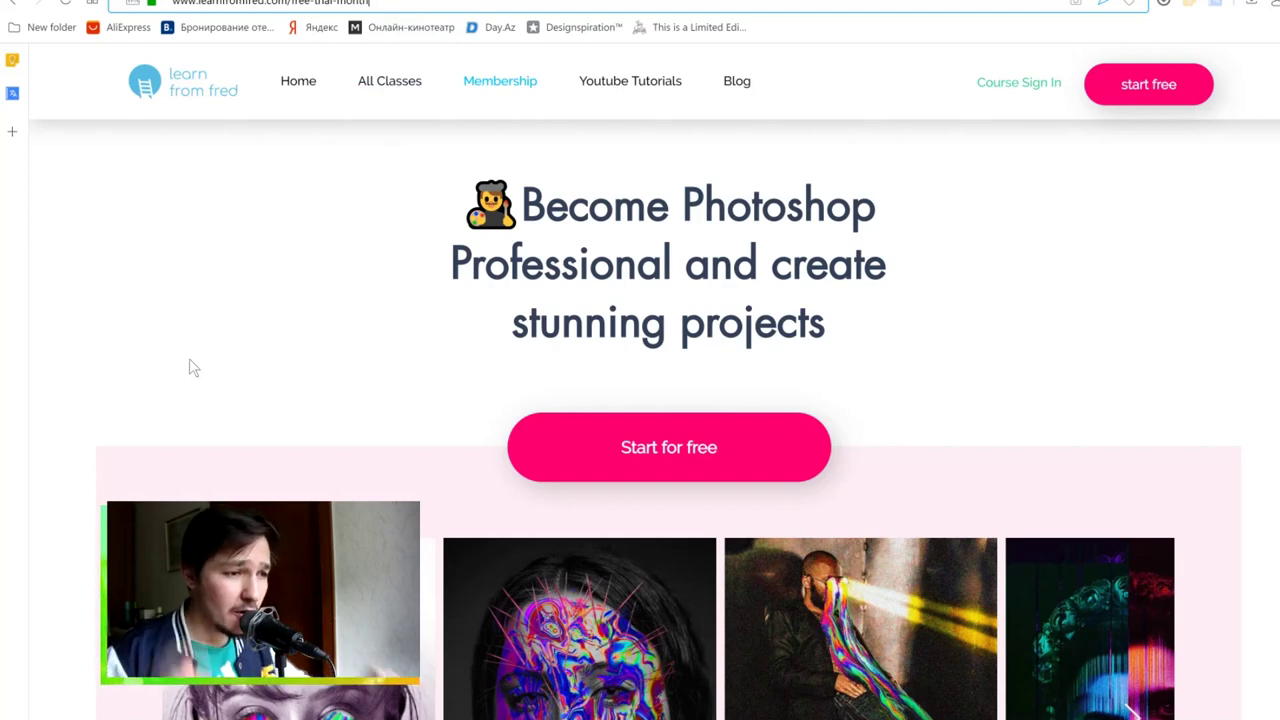
pyautogui.scroll(-3, 216, 450)
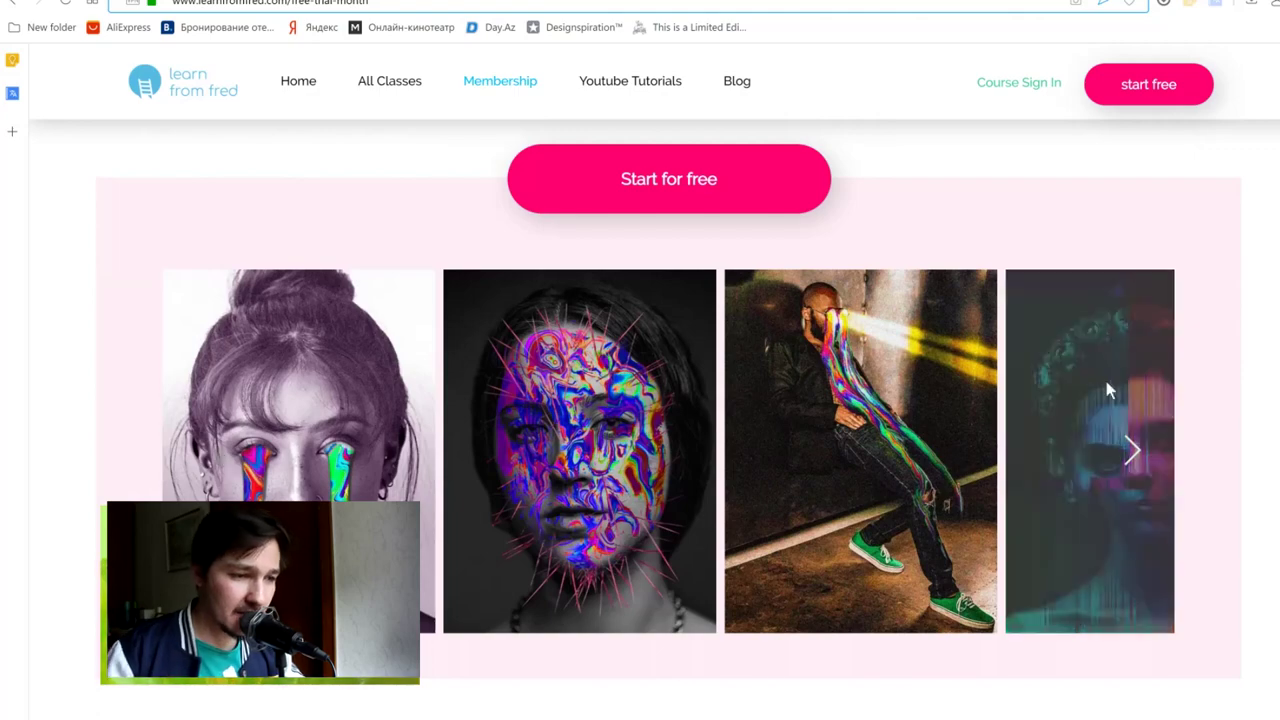
pyautogui.click(1134, 466)
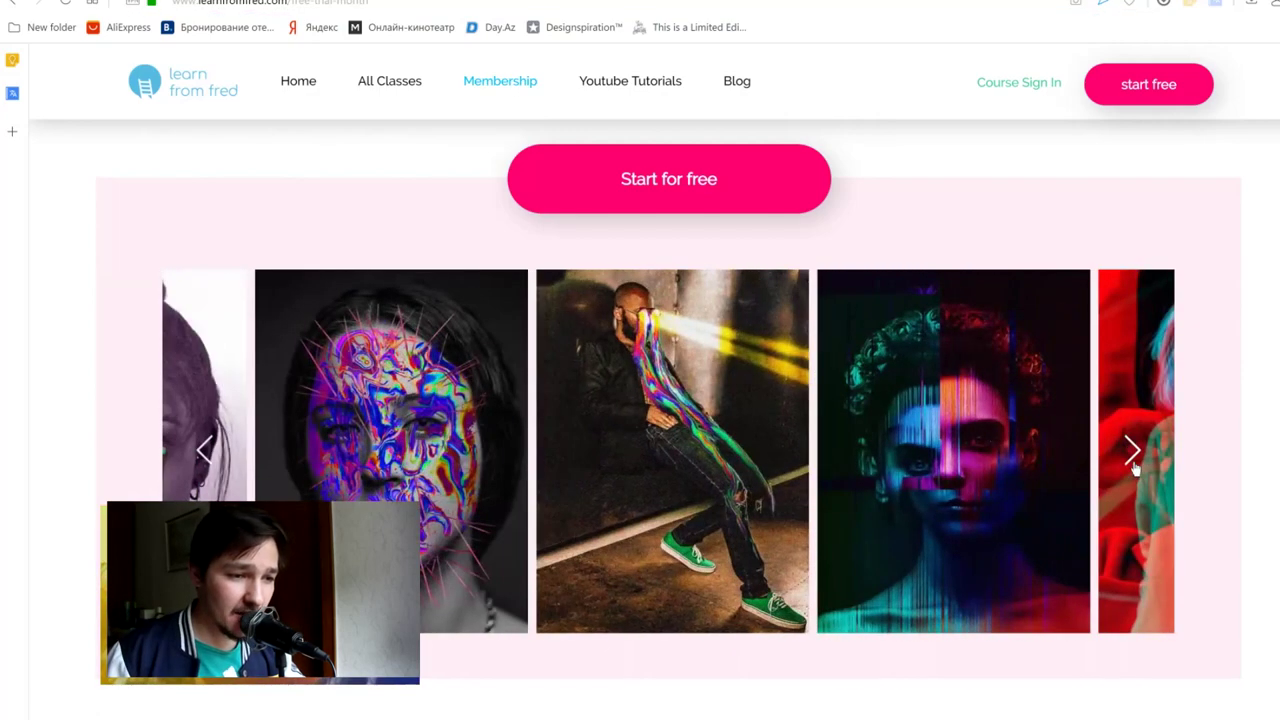
pyautogui.click(1134, 466)
pyautogui.click(1134, 466)
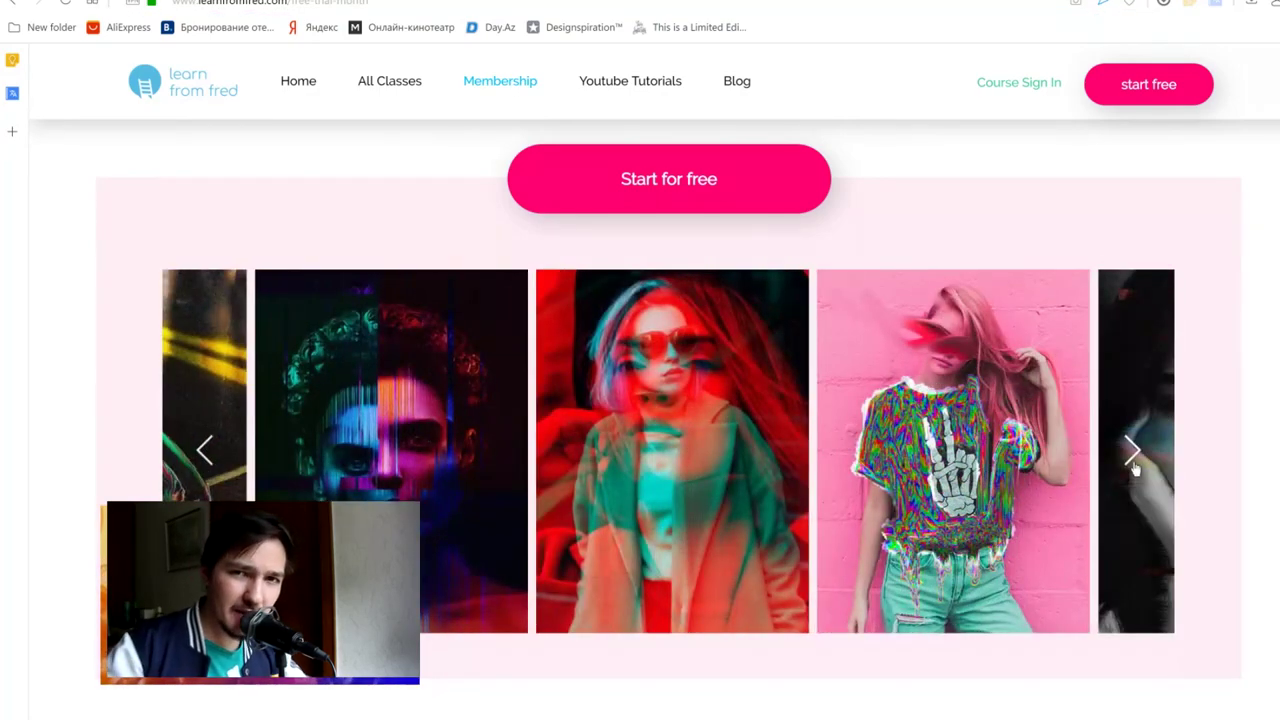
pyautogui.click(205, 452)
# Examine the membership offer, intro video and class sections further down the free-trial page.
pyautogui.scroll(-2, 470, 464)
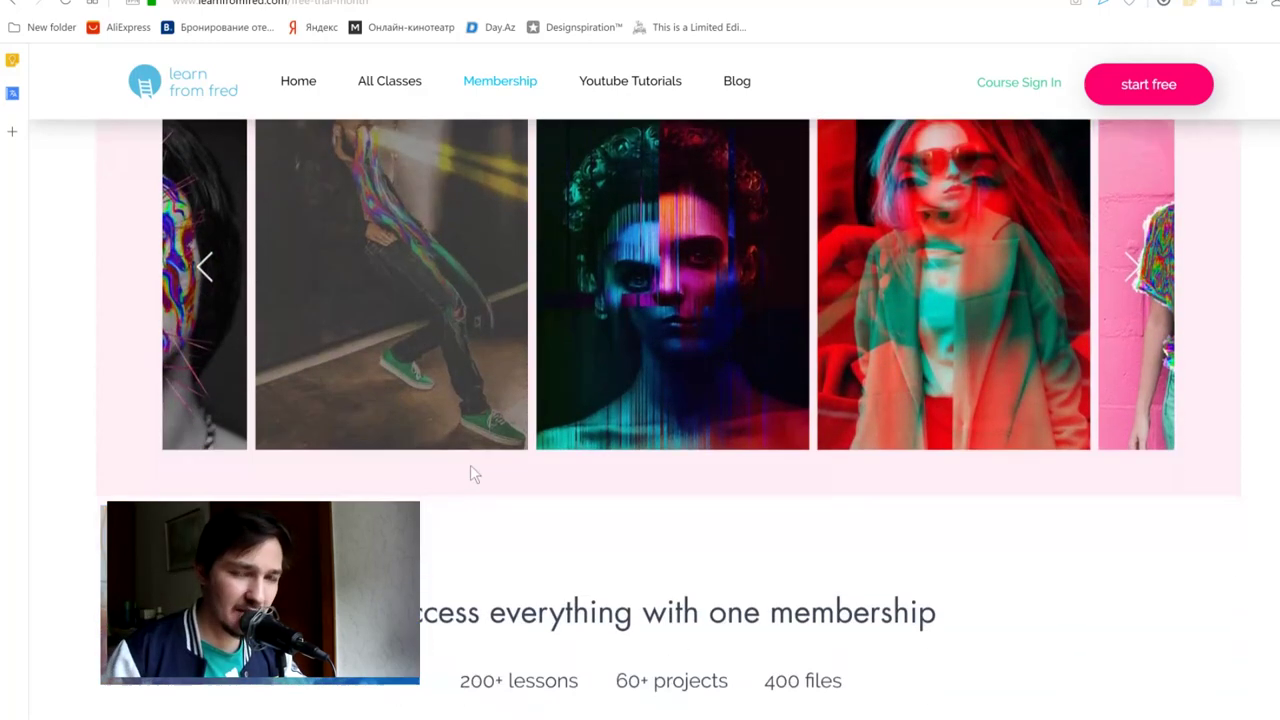
pyautogui.scroll(1, 470, 464)
pyautogui.scroll(-1, 470, 464)
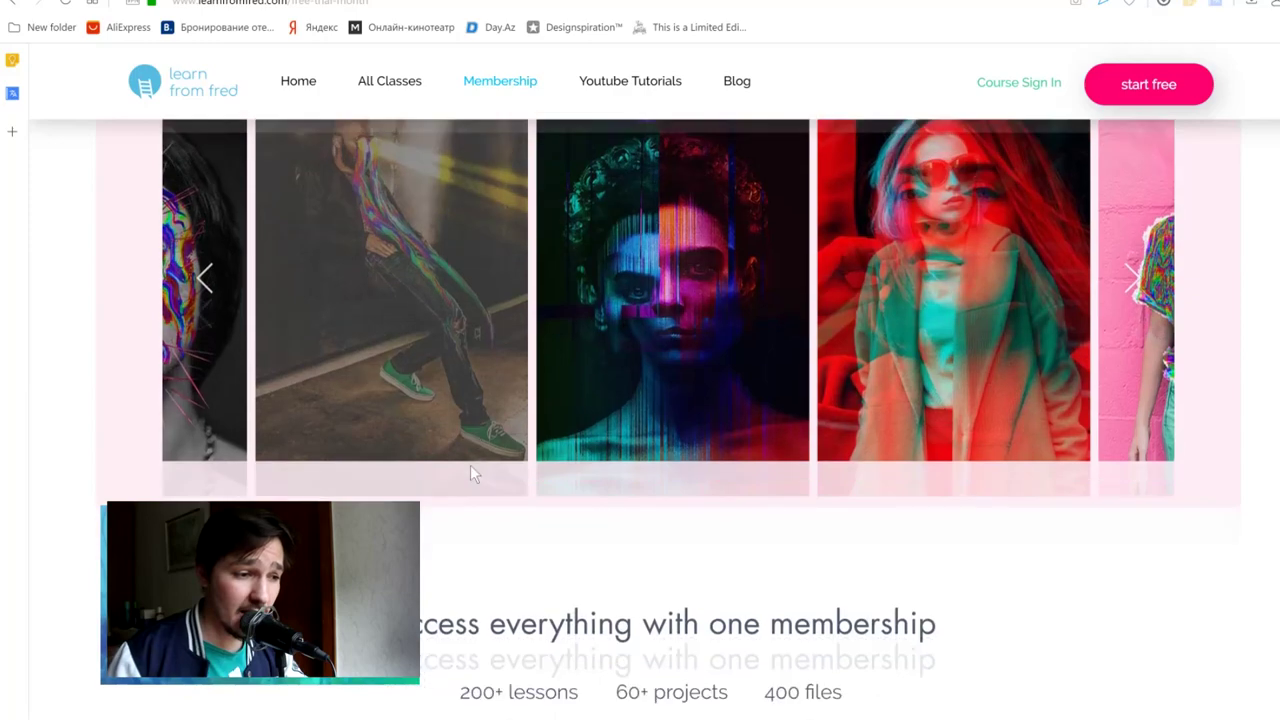
pyautogui.scroll(-8, 470, 464)
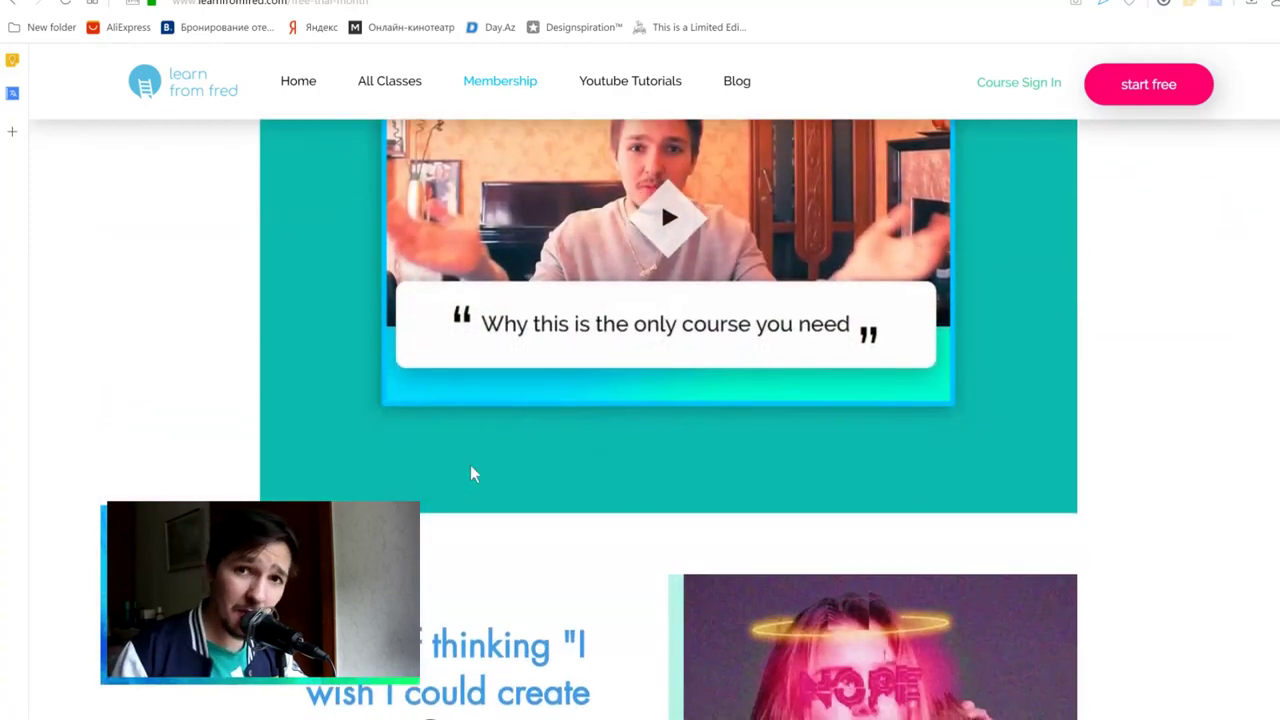
pyautogui.scroll(-6, 474, 474)
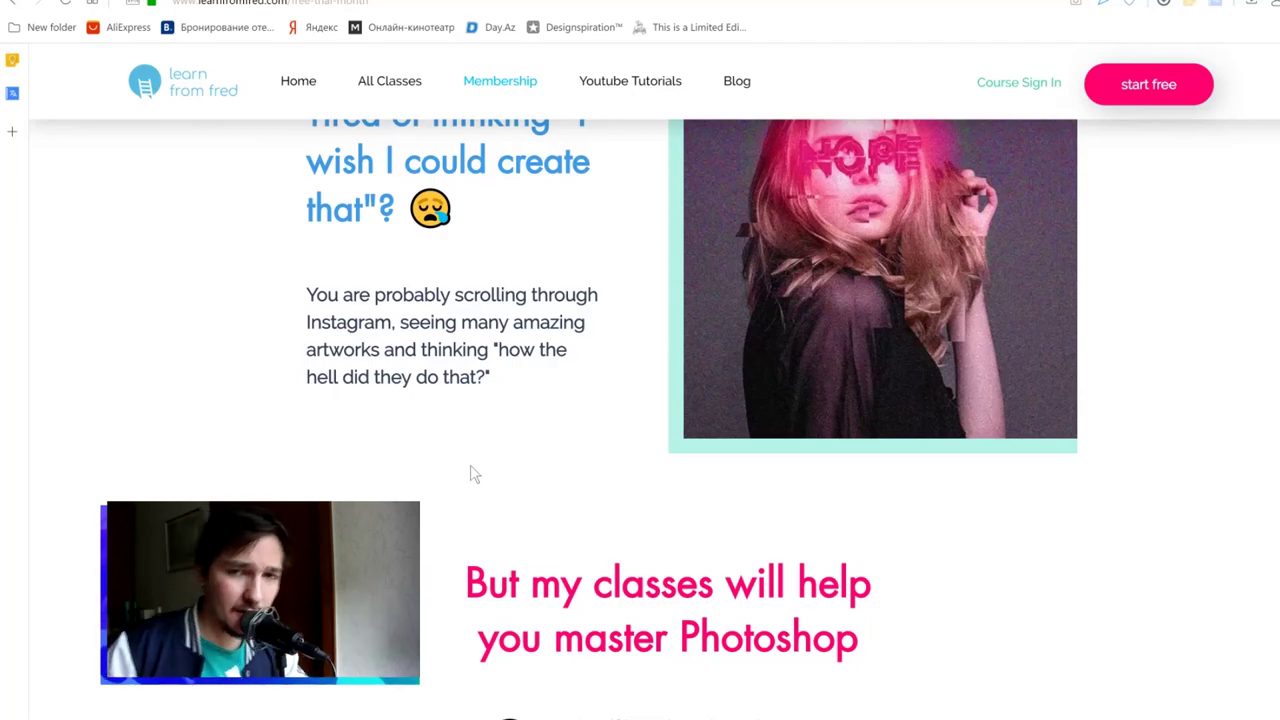
pyautogui.scroll(-4, 474, 474)
pyautogui.scroll(-15, 474, 474)
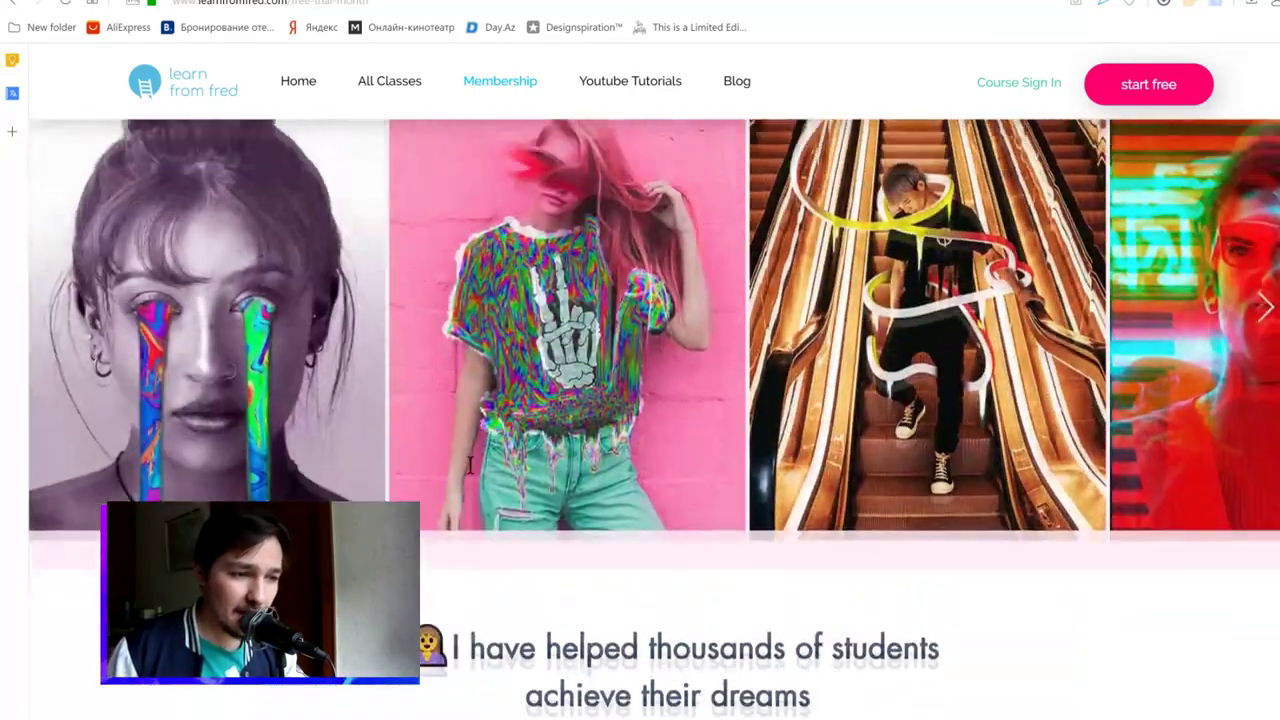
pyautogui.scroll(1, 469, 465)
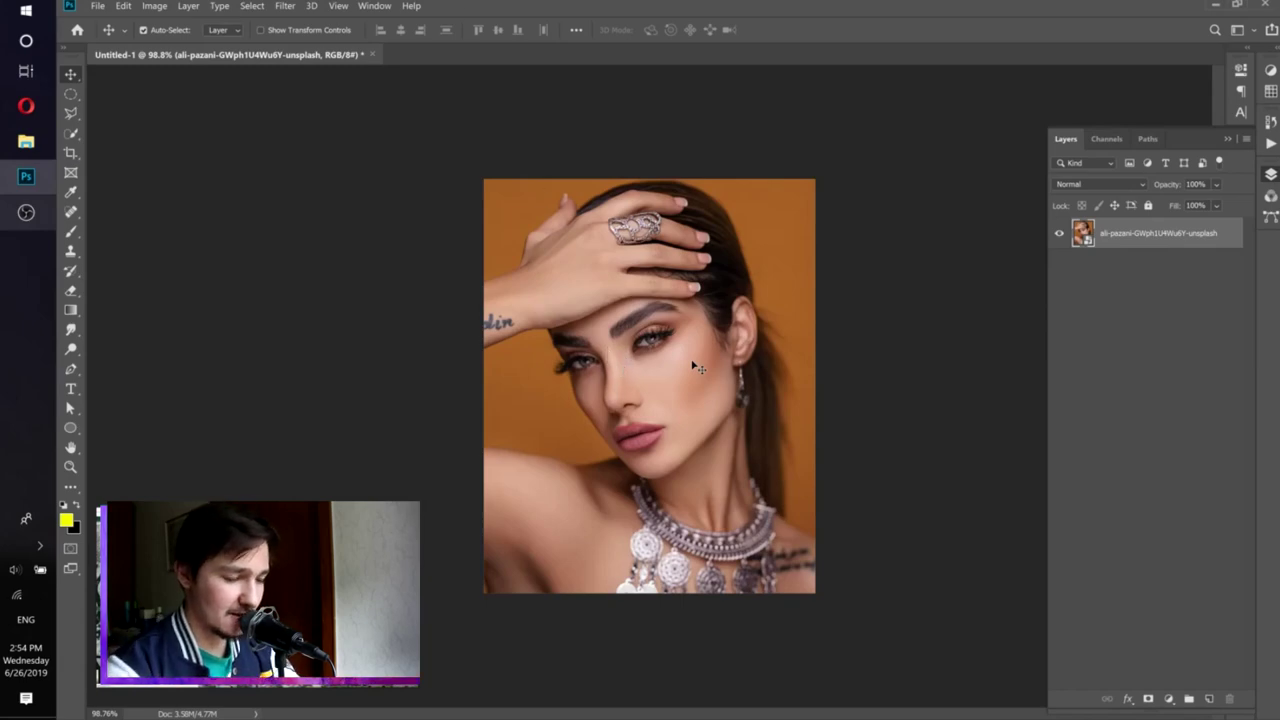
# Create a new layer and start a black-filled Pen shape from the temple down to beside the outer eye corner.
pyautogui.scroll(5, 700, 345)
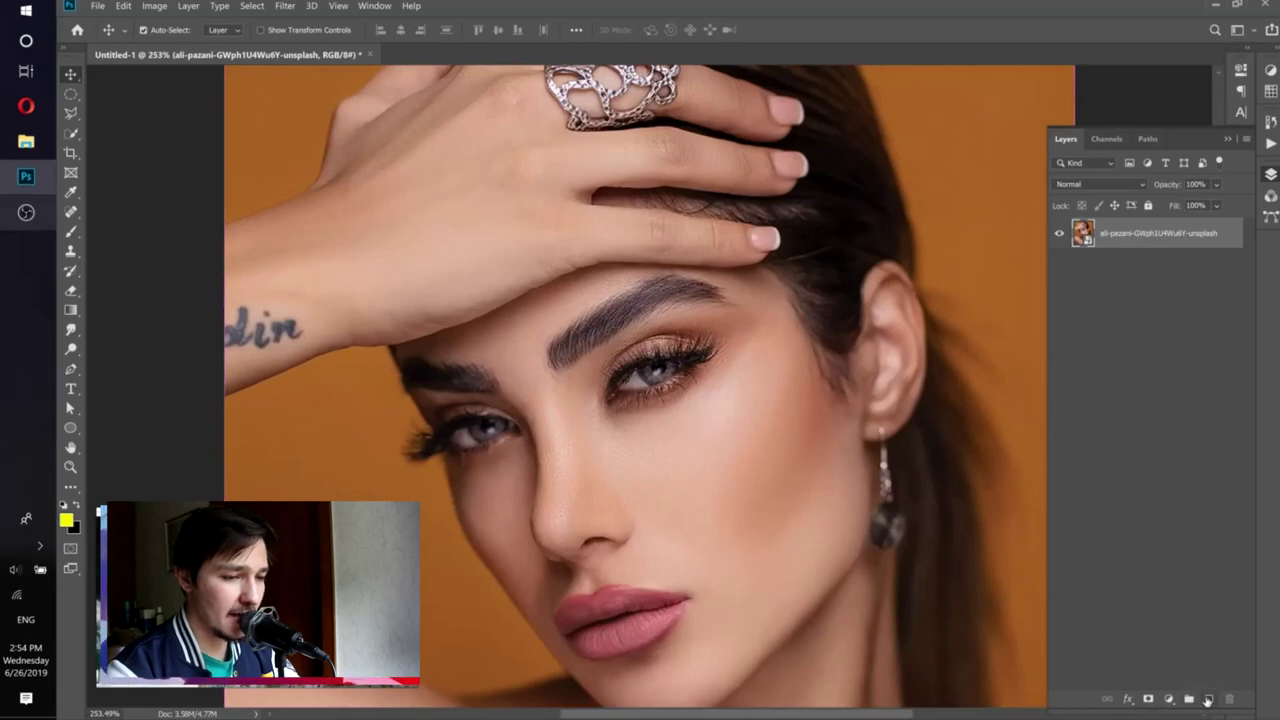
pyautogui.click(1207, 700)
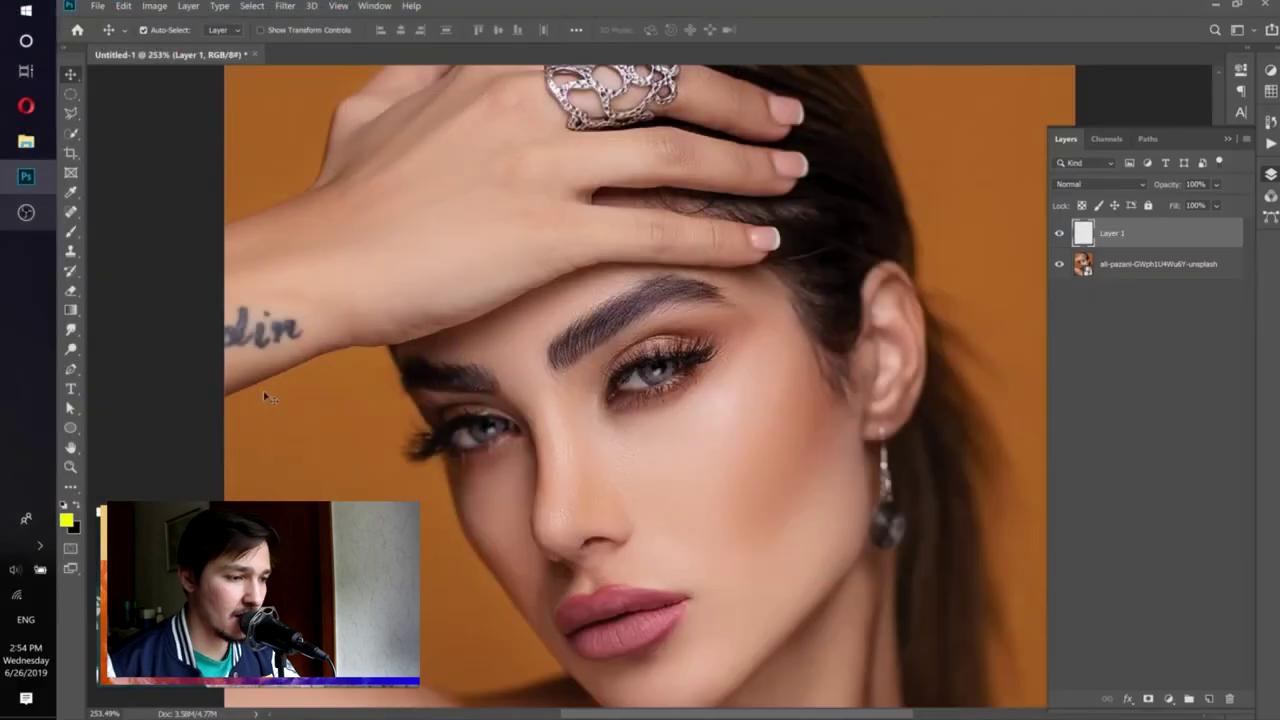
pyautogui.click(74, 372)
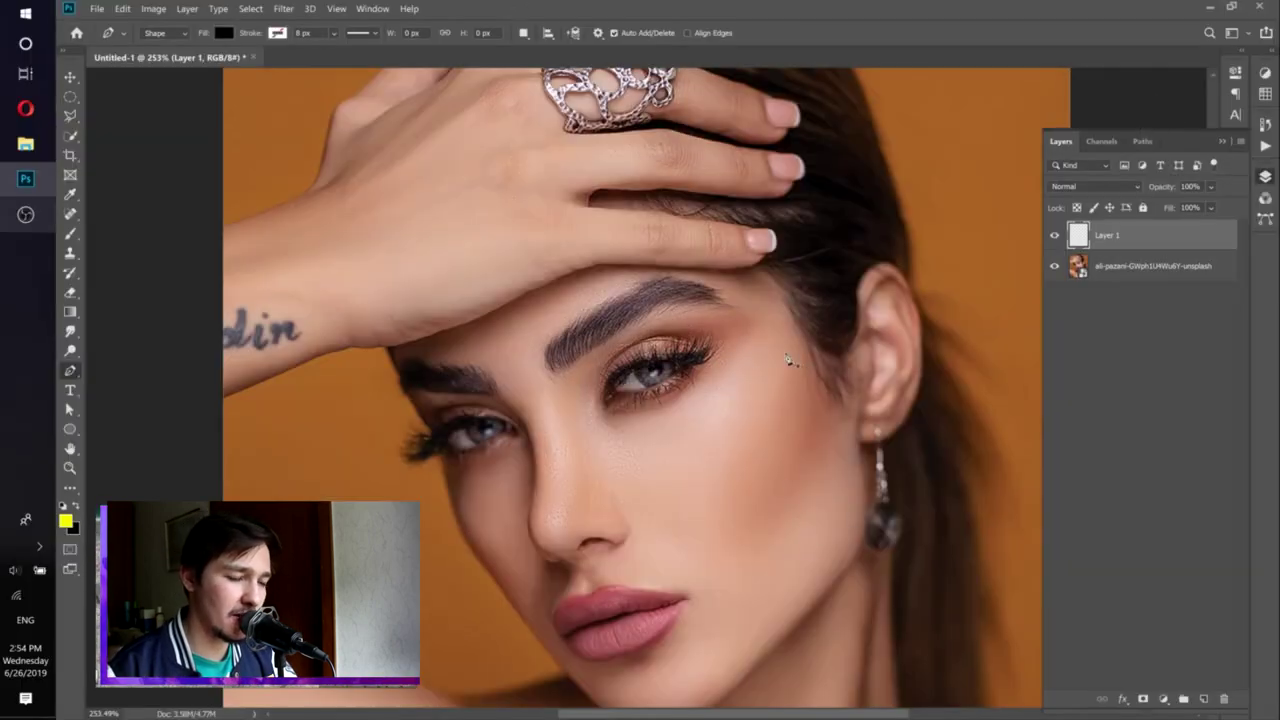
pyautogui.click(761, 299)
pyautogui.click(751, 330)
pyautogui.click(747, 337)
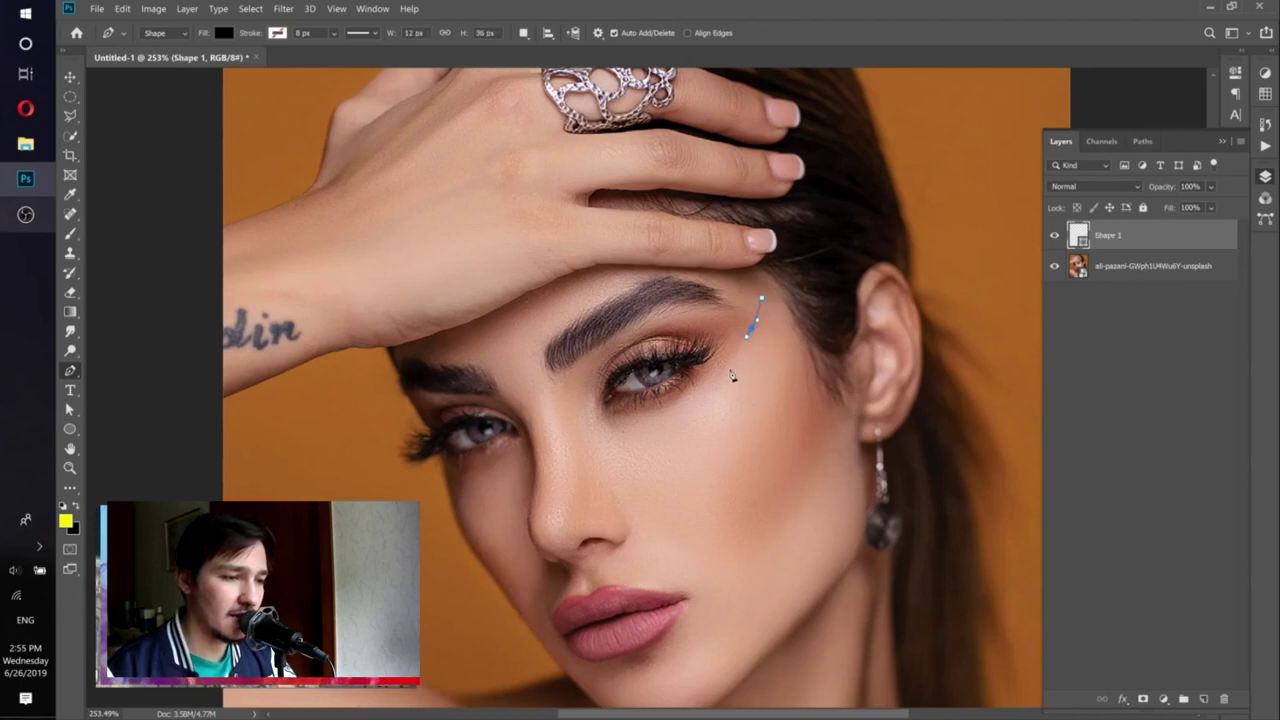
pyautogui.click(724, 381)
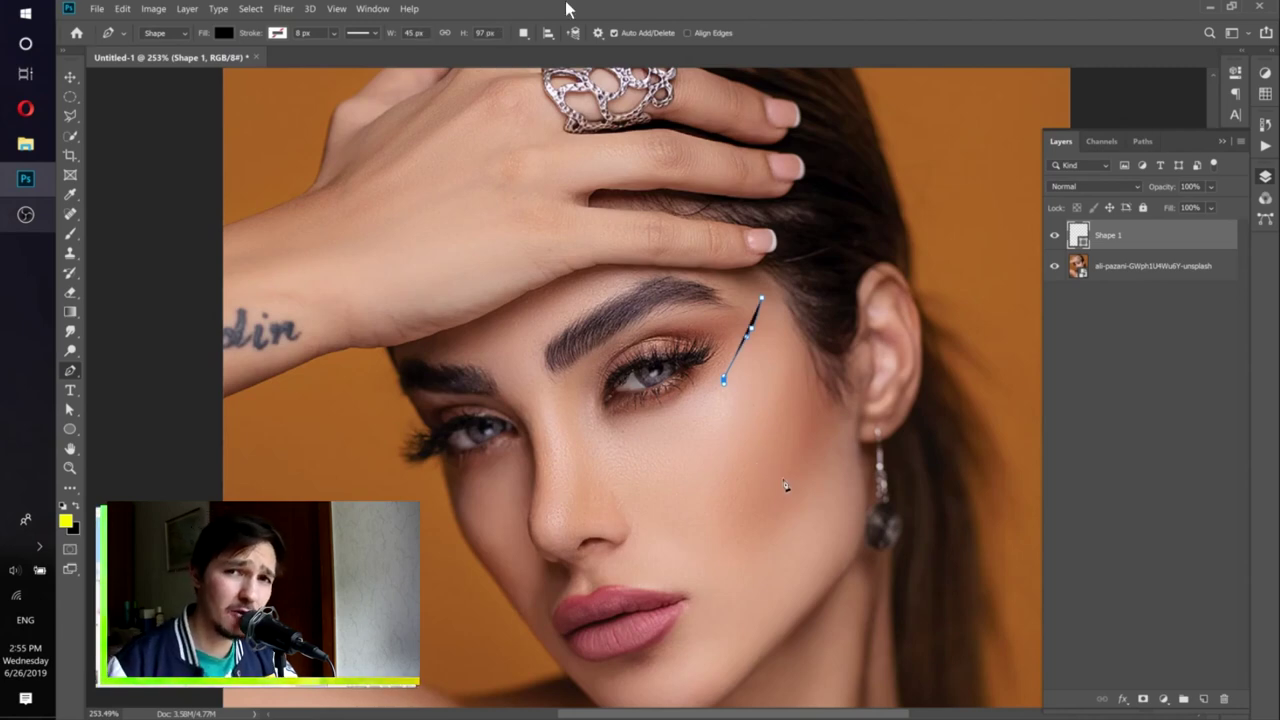
# Continue the Pen outline down the cheek to the jaw, back up in front of the ear, and close it at the temple.
pyautogui.moveTo(786, 485); pyautogui.dragTo(812, 518)
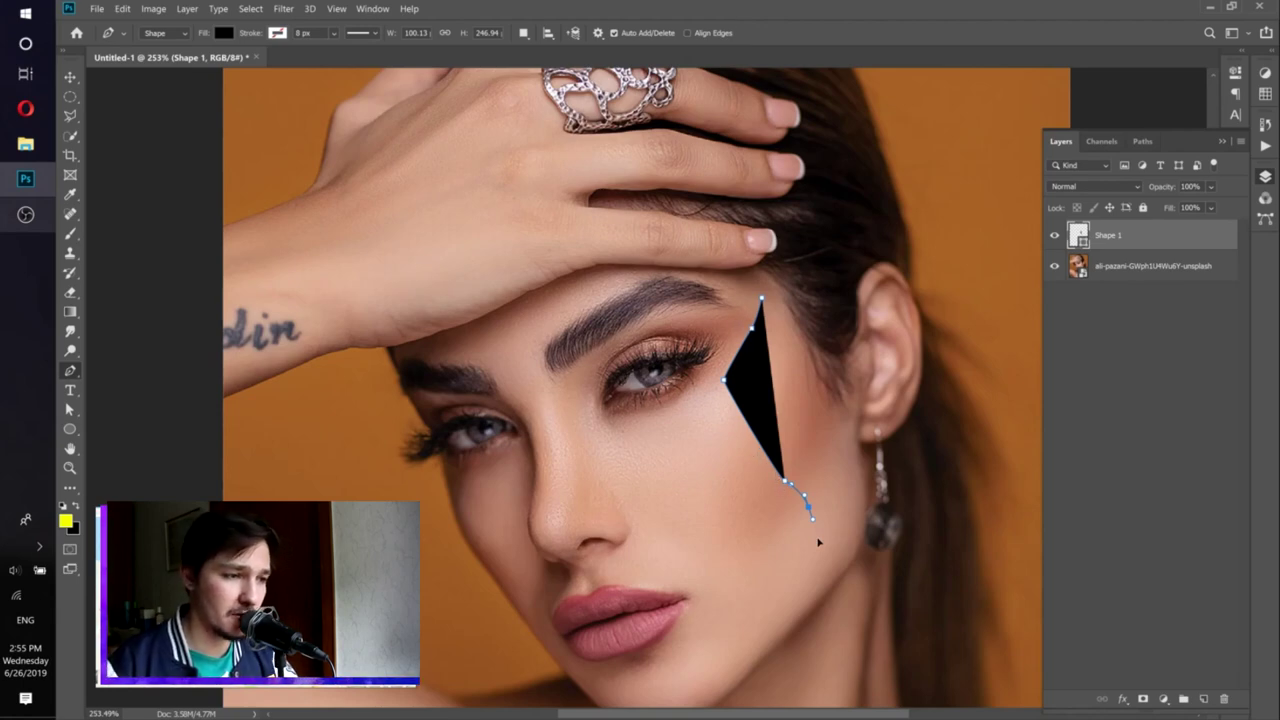
pyautogui.click(829, 577)
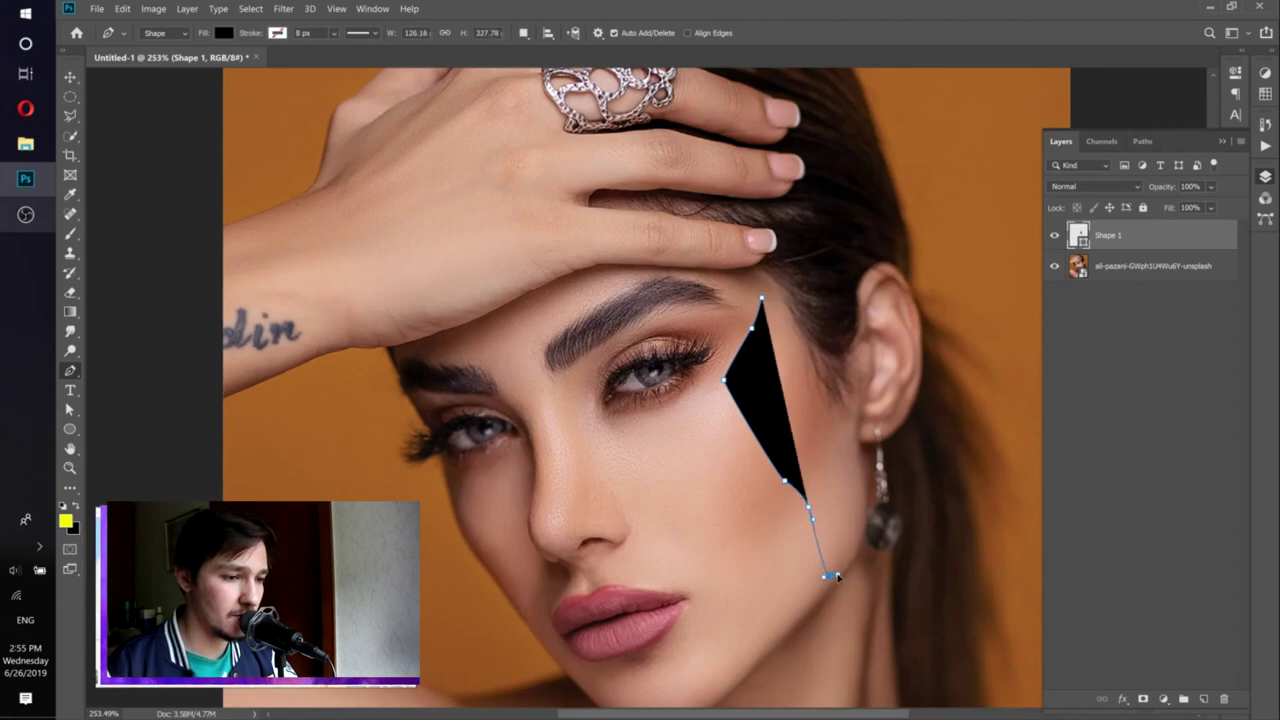
pyautogui.click(860, 521)
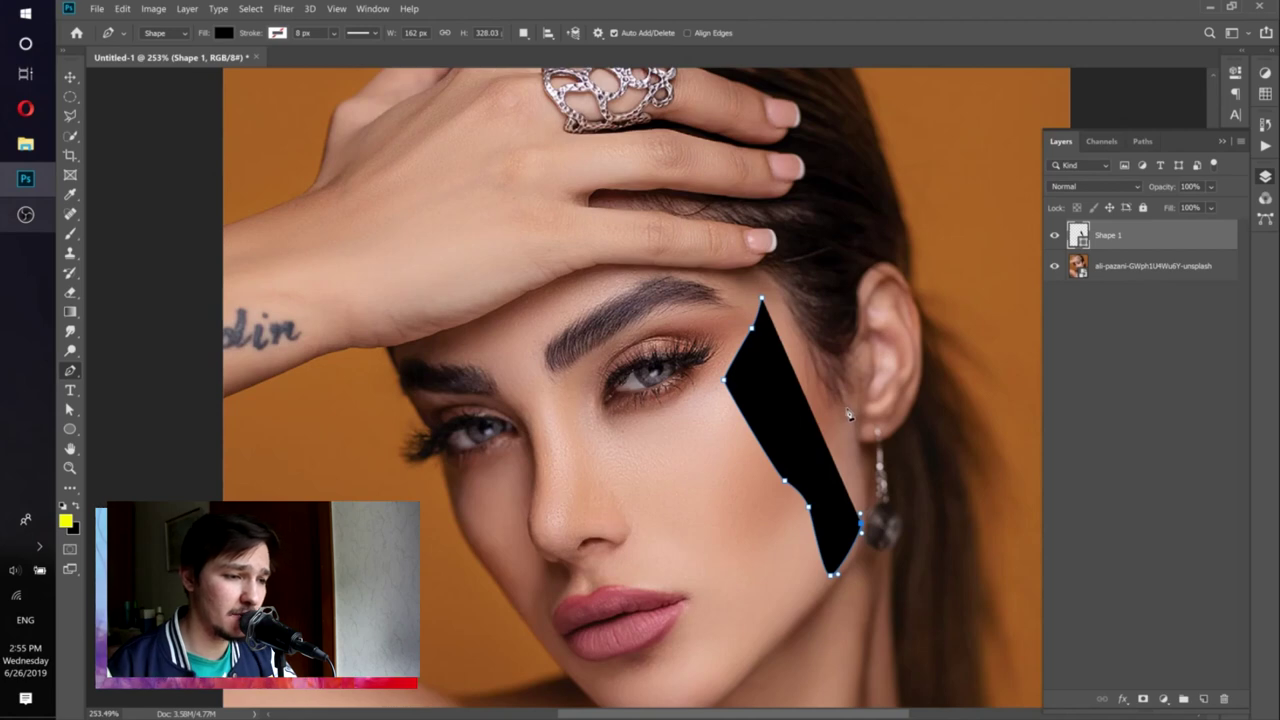
pyautogui.click(840, 412)
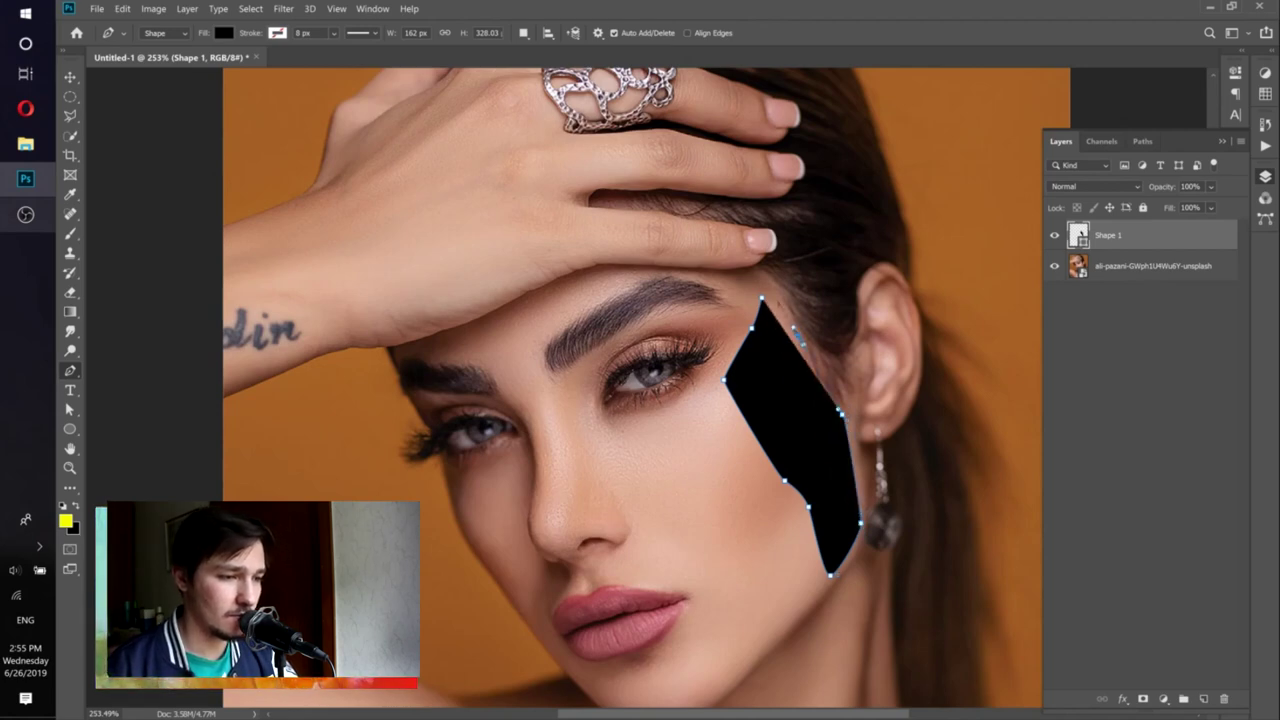
pyautogui.click(797, 334)
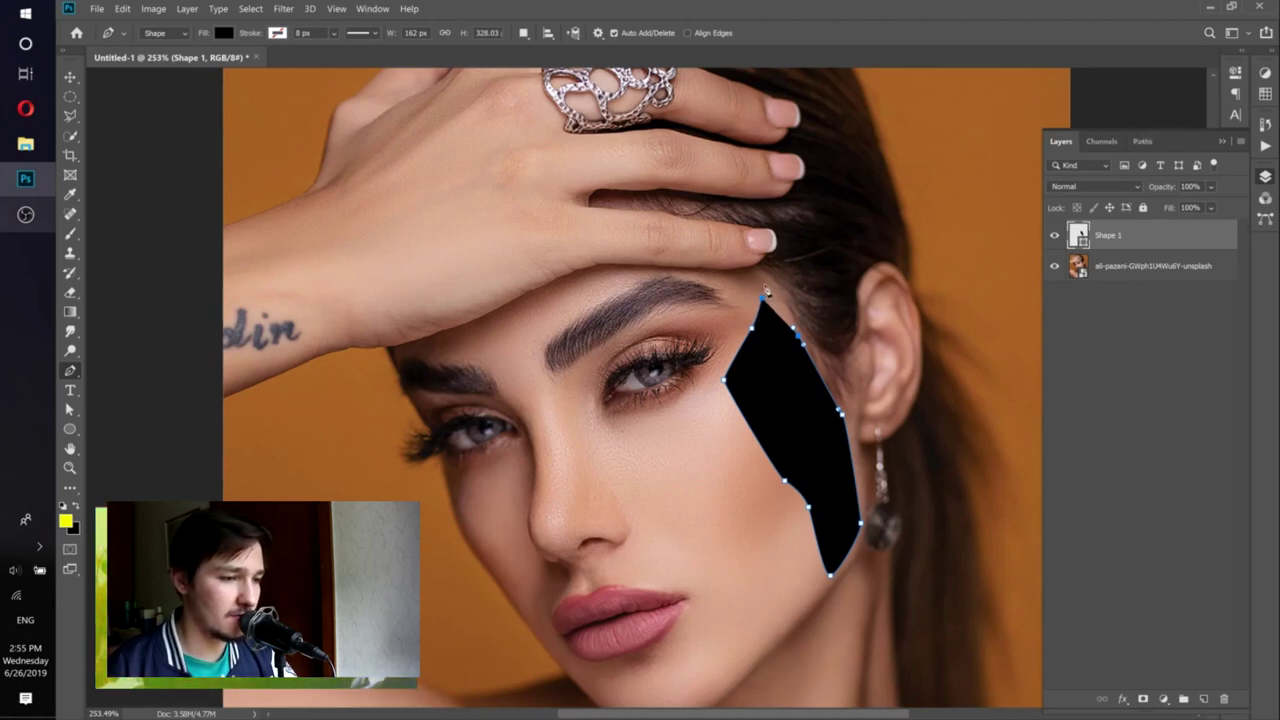
pyautogui.click(762, 298)
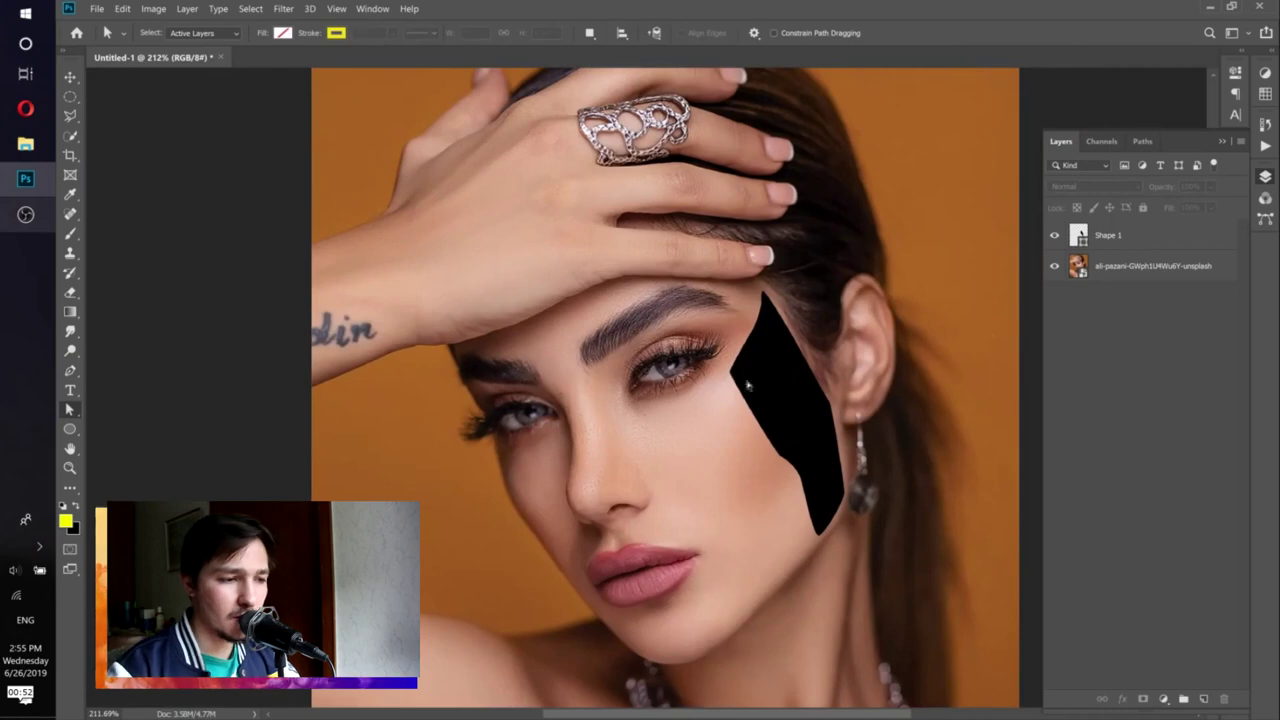
# Round the shape's anchor point beside the outer eye corner by lengthening both of its direction handles.
pyautogui.click(731, 374)
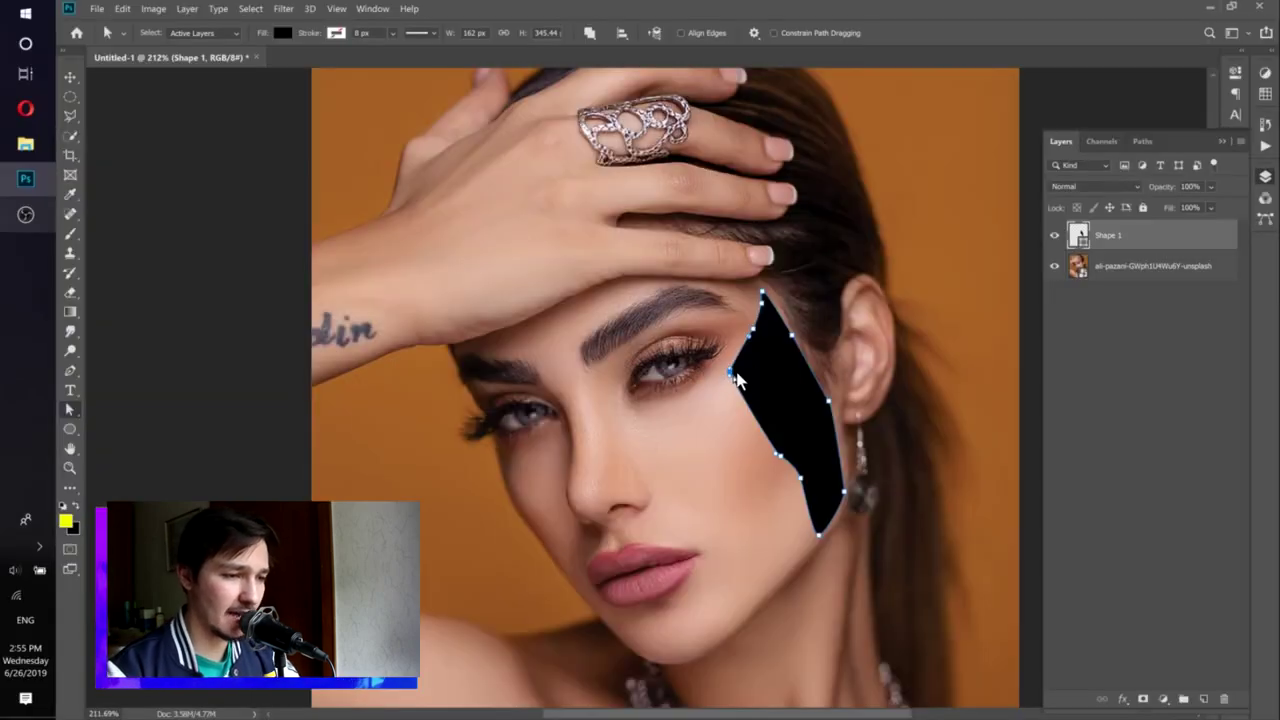
pyautogui.scroll(6, 735, 378)
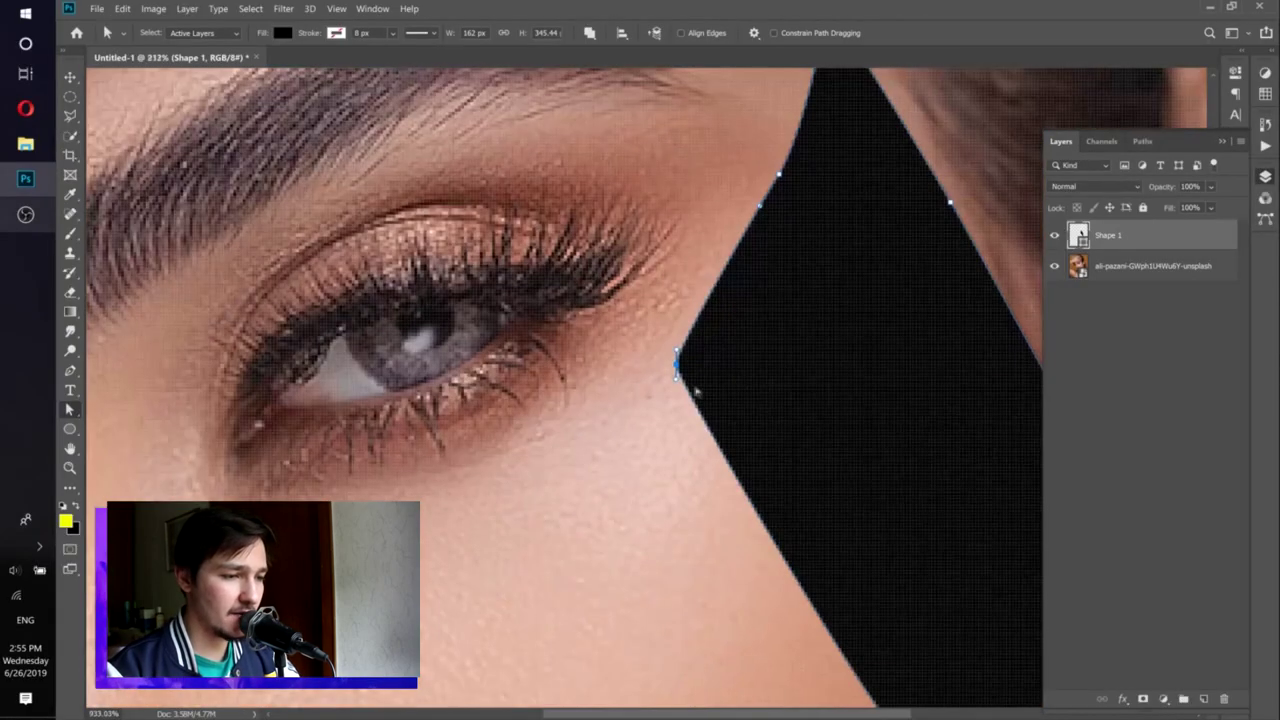
pyautogui.moveTo(677, 385); pyautogui.dragTo(676, 408)
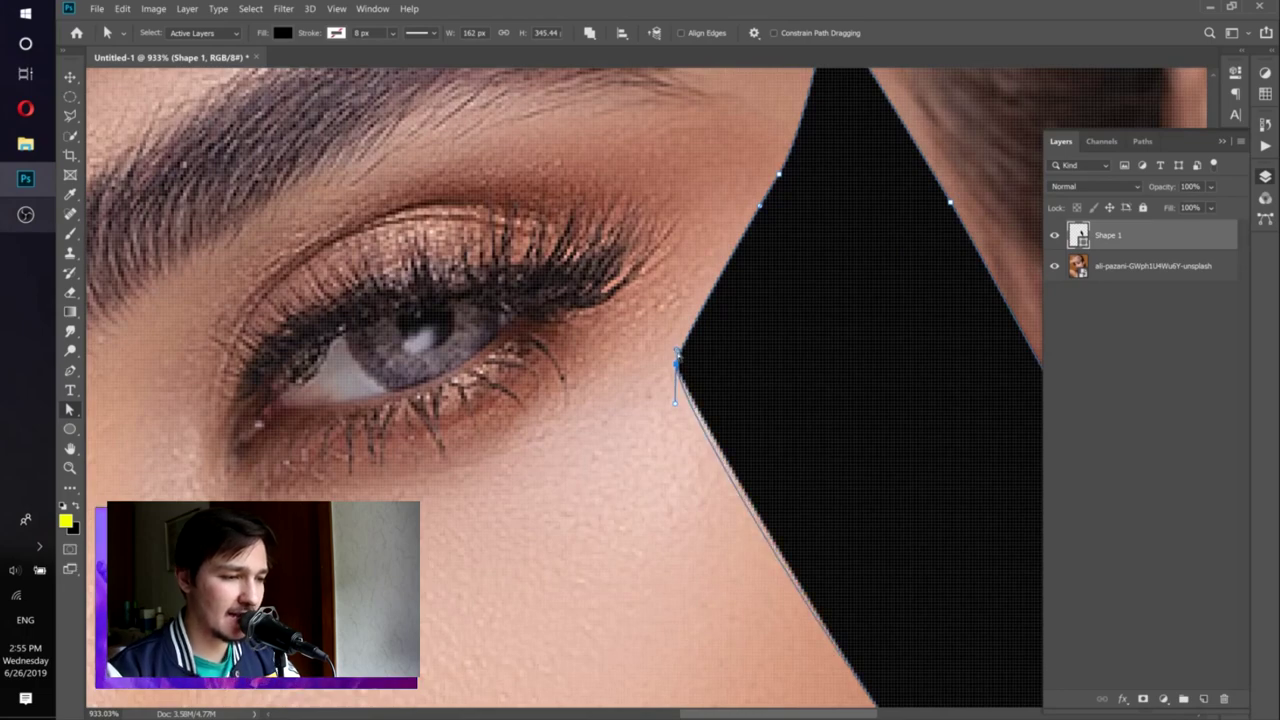
pyautogui.moveTo(677, 352); pyautogui.dragTo(675, 322)
pyautogui.scroll(-5, 707, 416)
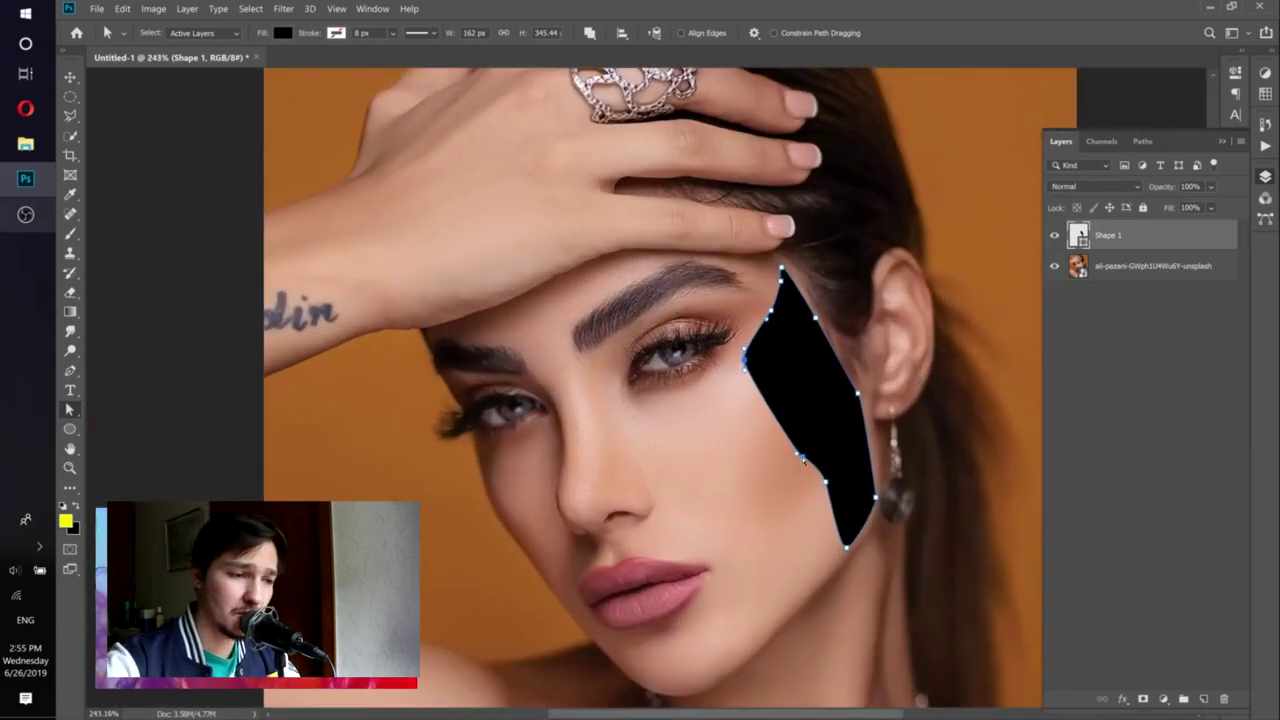
# Smooth the shape's curve at the mid-cheek anchor point by extending its direction handles.
pyautogui.click(1121, 505)
pyautogui.scroll(-2, 810, 380)
pyautogui.scroll(2, 810, 390)
pyautogui.click(1106, 240)
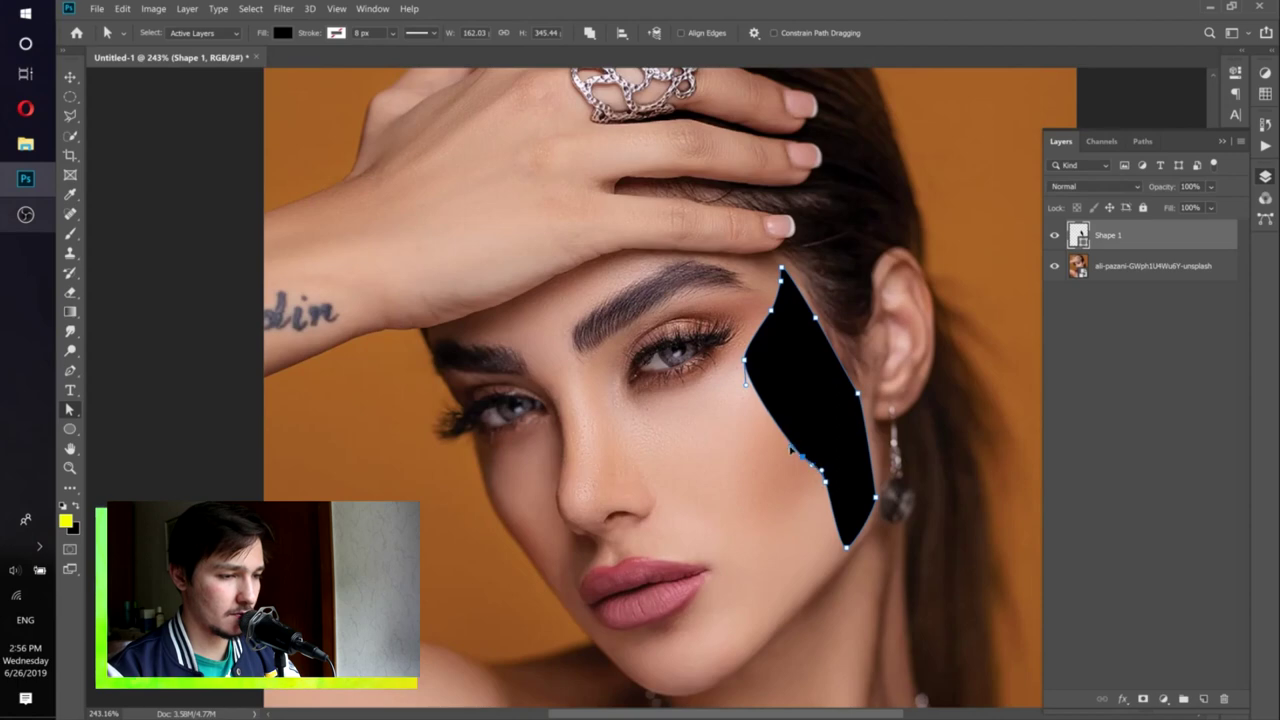
# Smooth the shape's ear-side edge by adjusting the direction handles of the anchor points there.
pyautogui.click(950, 490)
pyautogui.scroll(1, 880, 430)
pyautogui.click(809, 371)
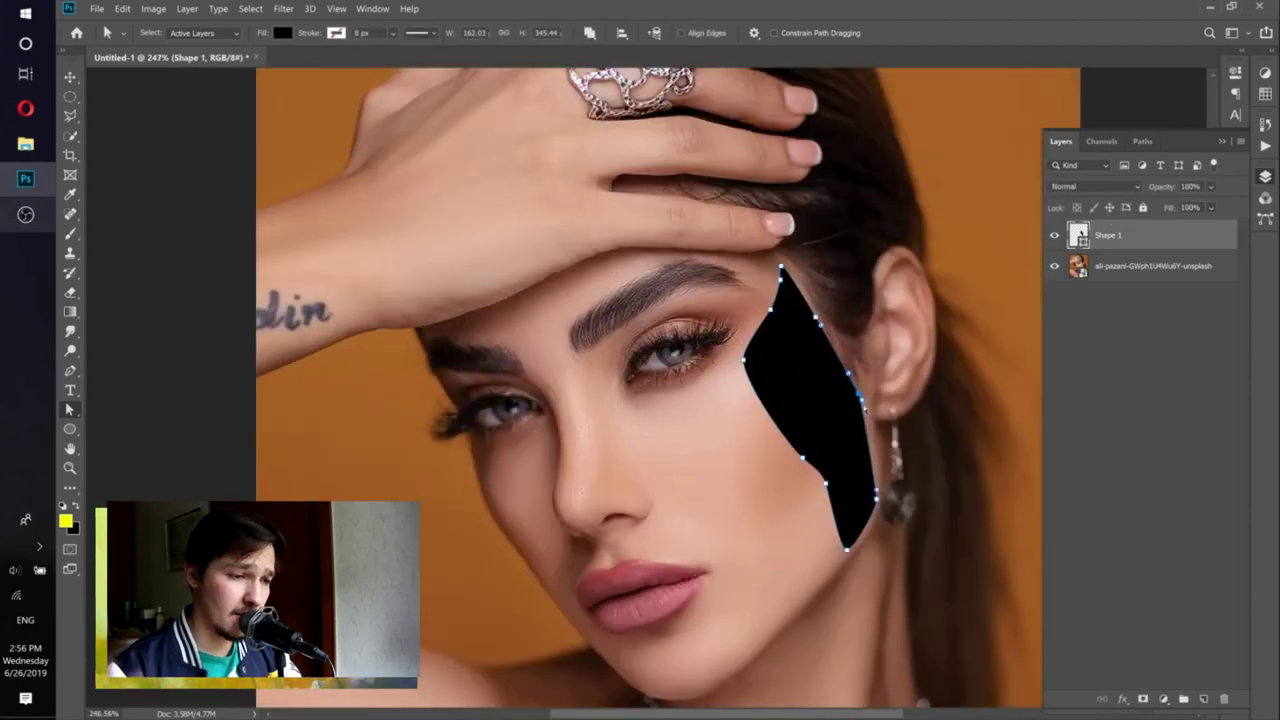
pyautogui.scroll(3, 868, 424)
pyautogui.scroll(-6, 850, 380)
pyautogui.click(824, 346)
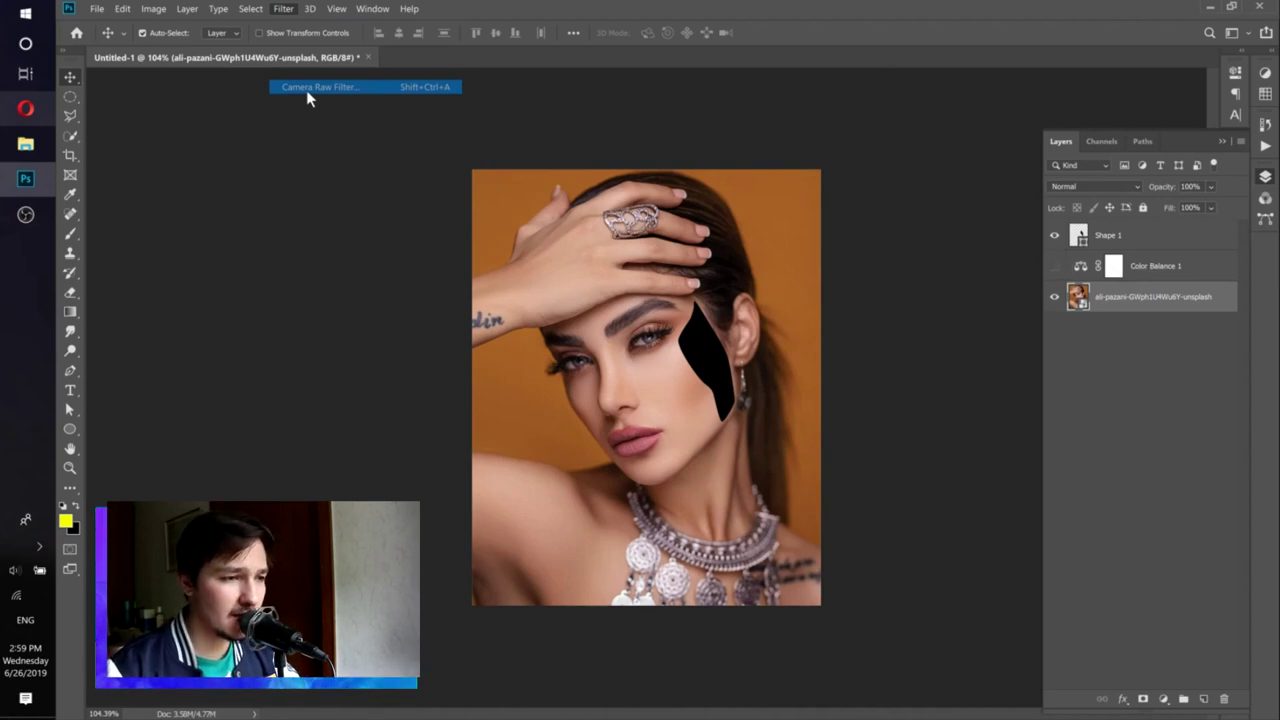
# Open the Camera Raw Filter on the portrait layer and set Temperature to -31 and Tint to +30.
pyautogui.click(284, 8)
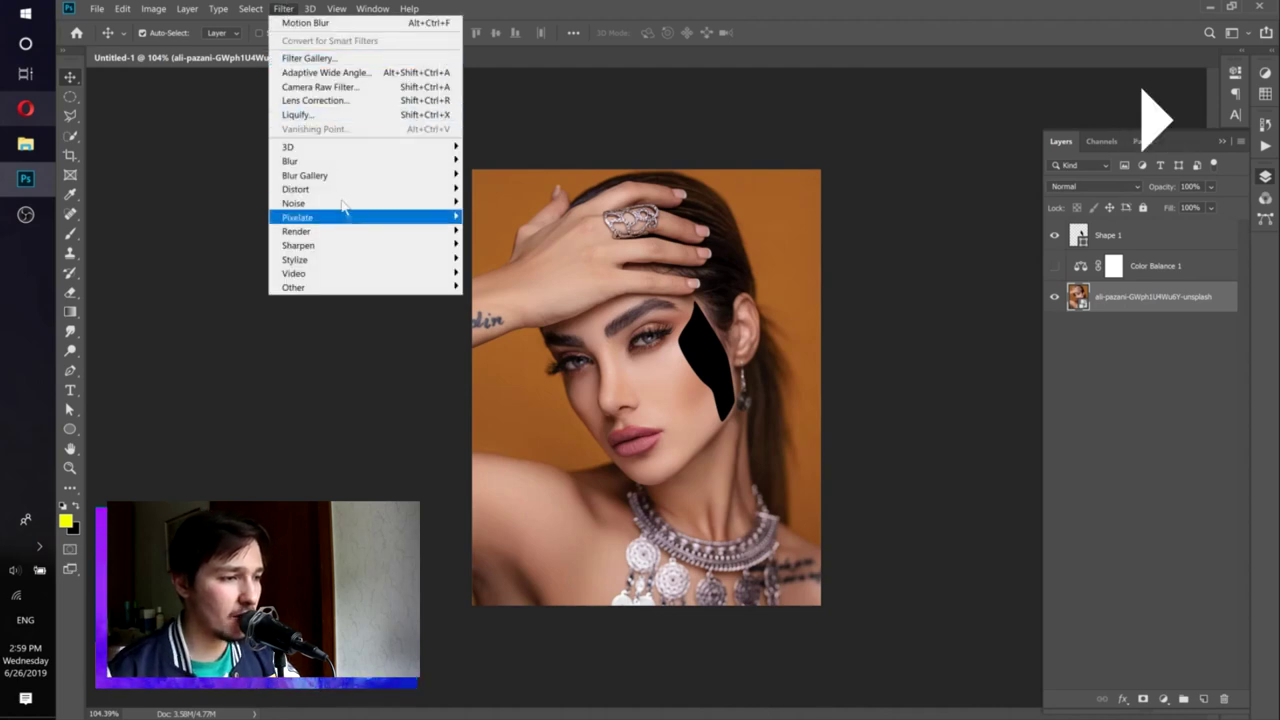
pyautogui.click(309, 90)
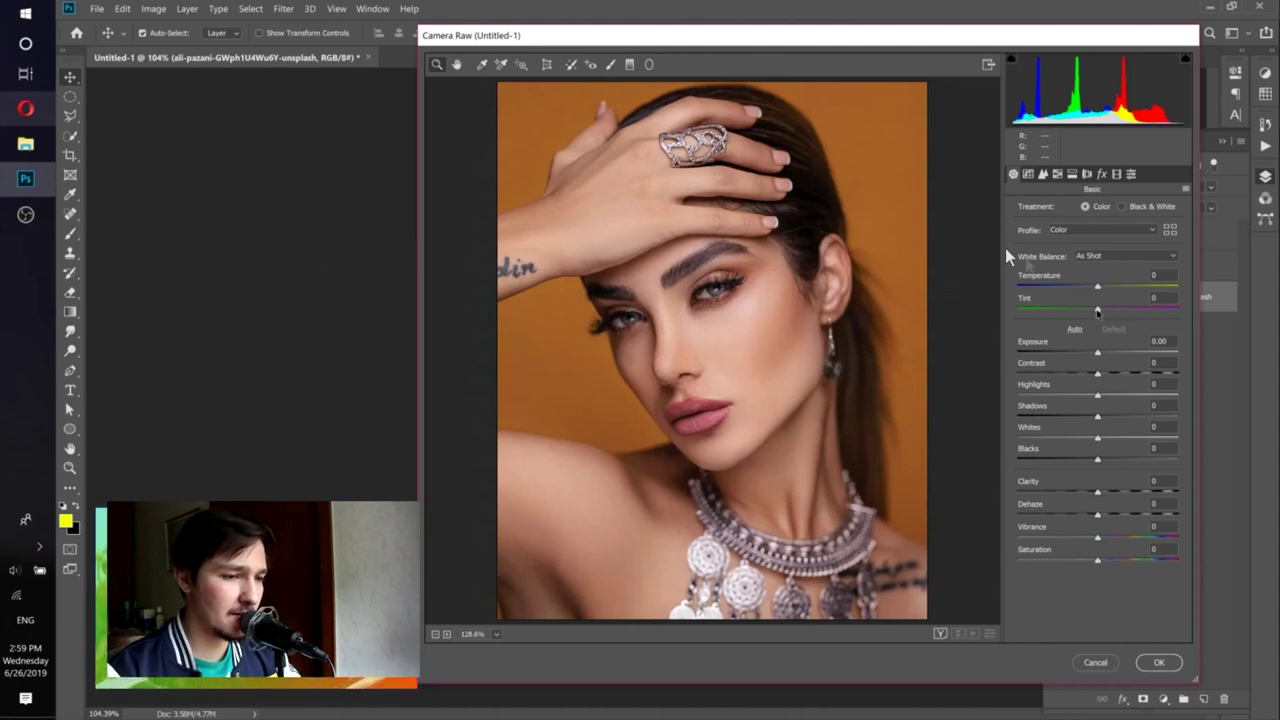
pyautogui.moveTo(1097, 311); pyautogui.dragTo(1080, 288)
pyautogui.press('Down')
pyautogui.press('Down')
pyautogui.press('Down')
pyautogui.press('Down')
pyautogui.press('Down')
pyautogui.press('Down')
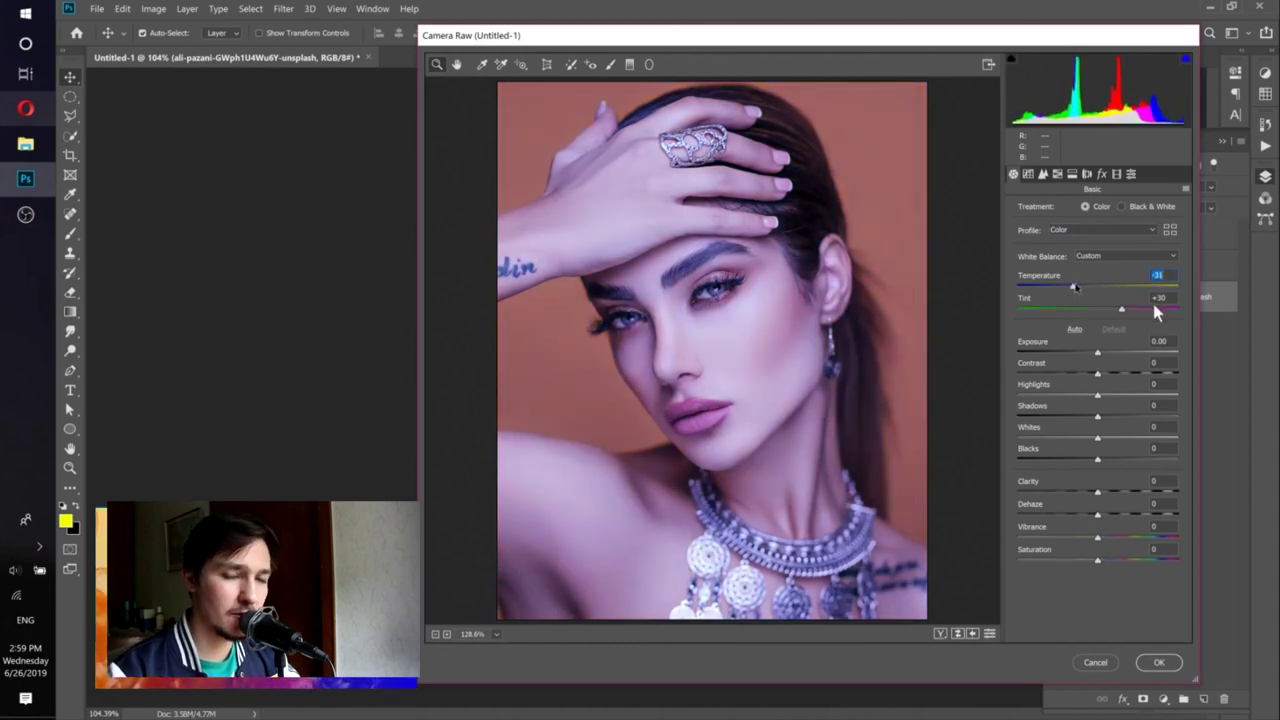
# Set Temperature -15, Tint +34, Contrast +49, Highlights -56, Shadows +59, Whites -29, Blacks +100, Clarity +46 and Dehaze +34, and apply the filter.
pyautogui.moveTo(1121, 309); pyautogui.dragTo(1073, 309)
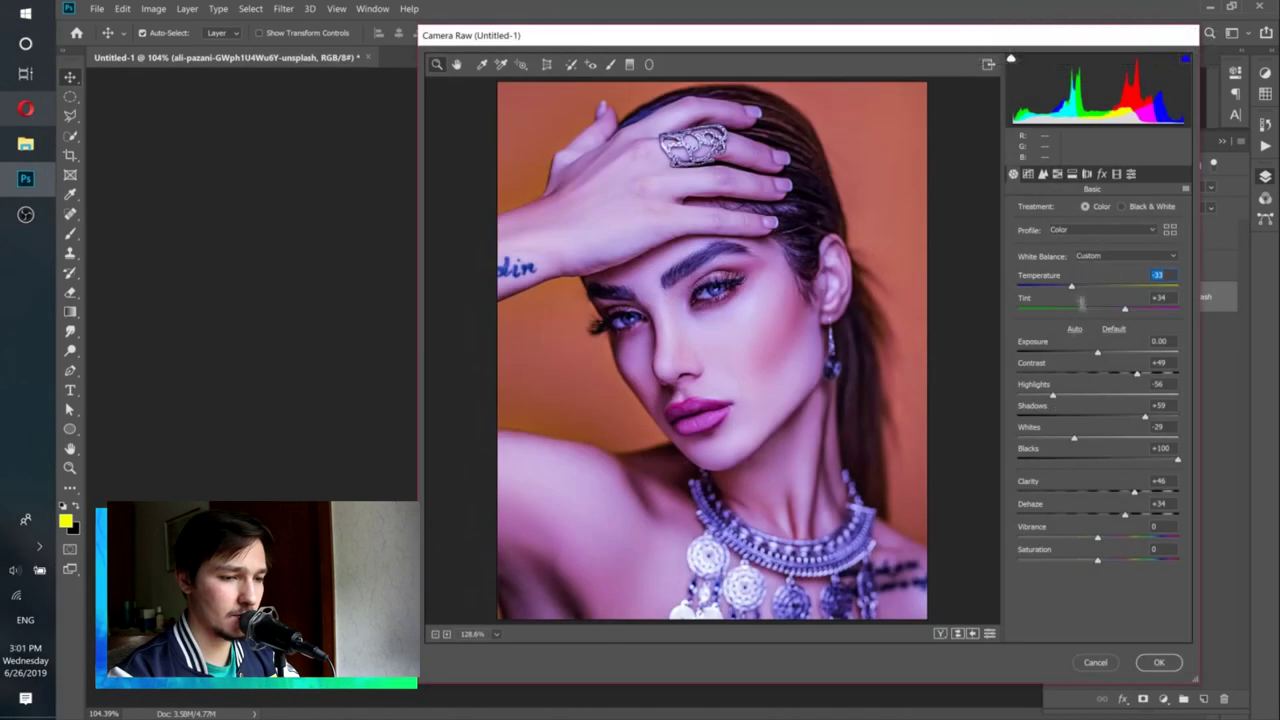
pyautogui.moveTo(1072, 287); pyautogui.dragTo(1087, 287)
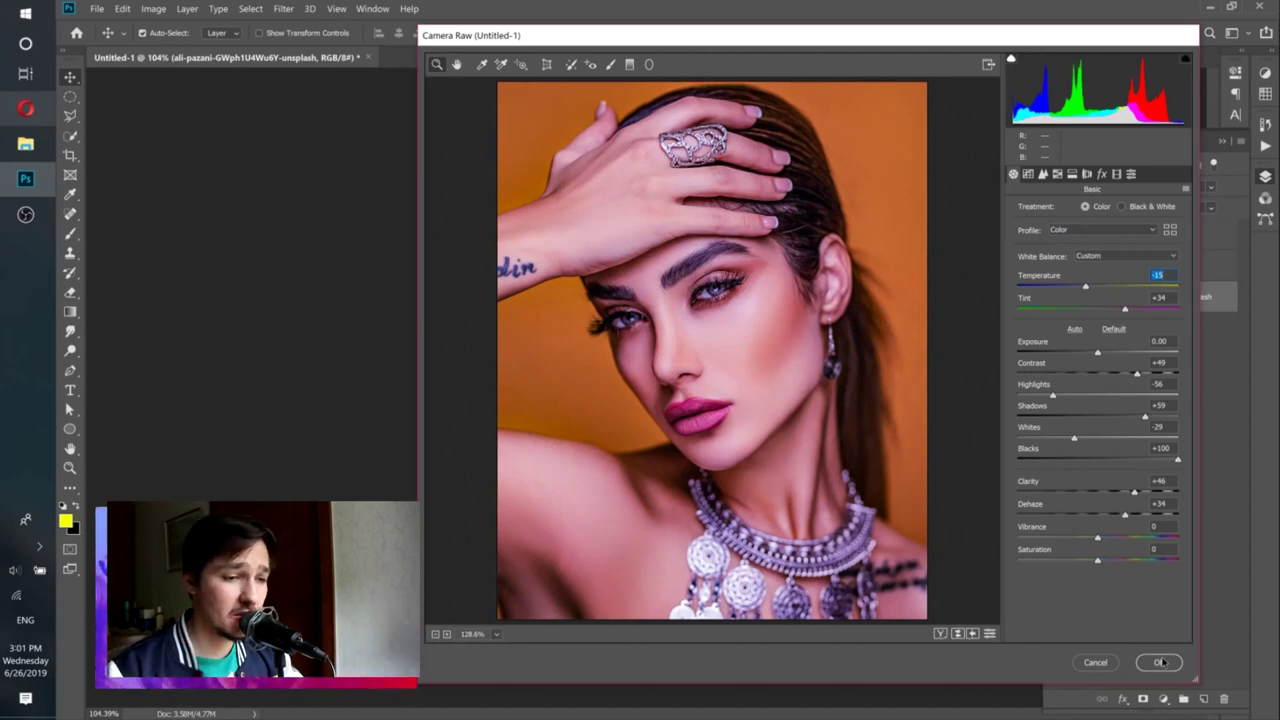
pyautogui.click(1159, 662)
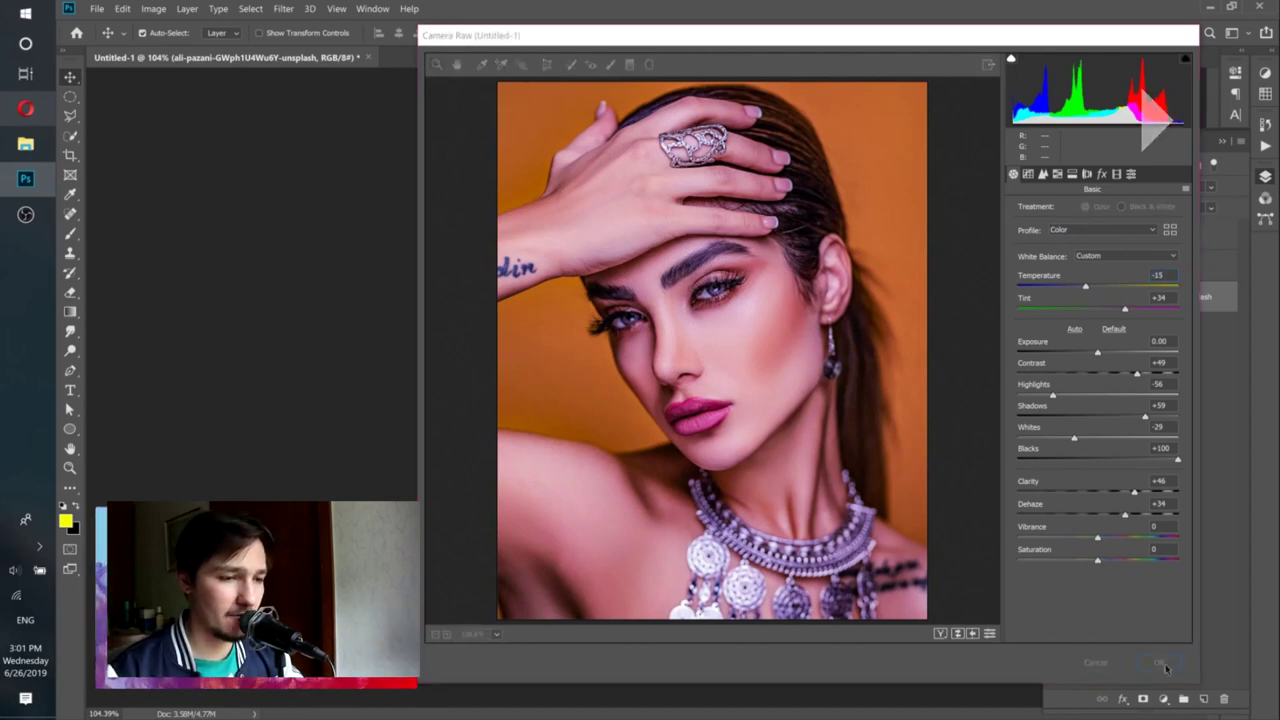
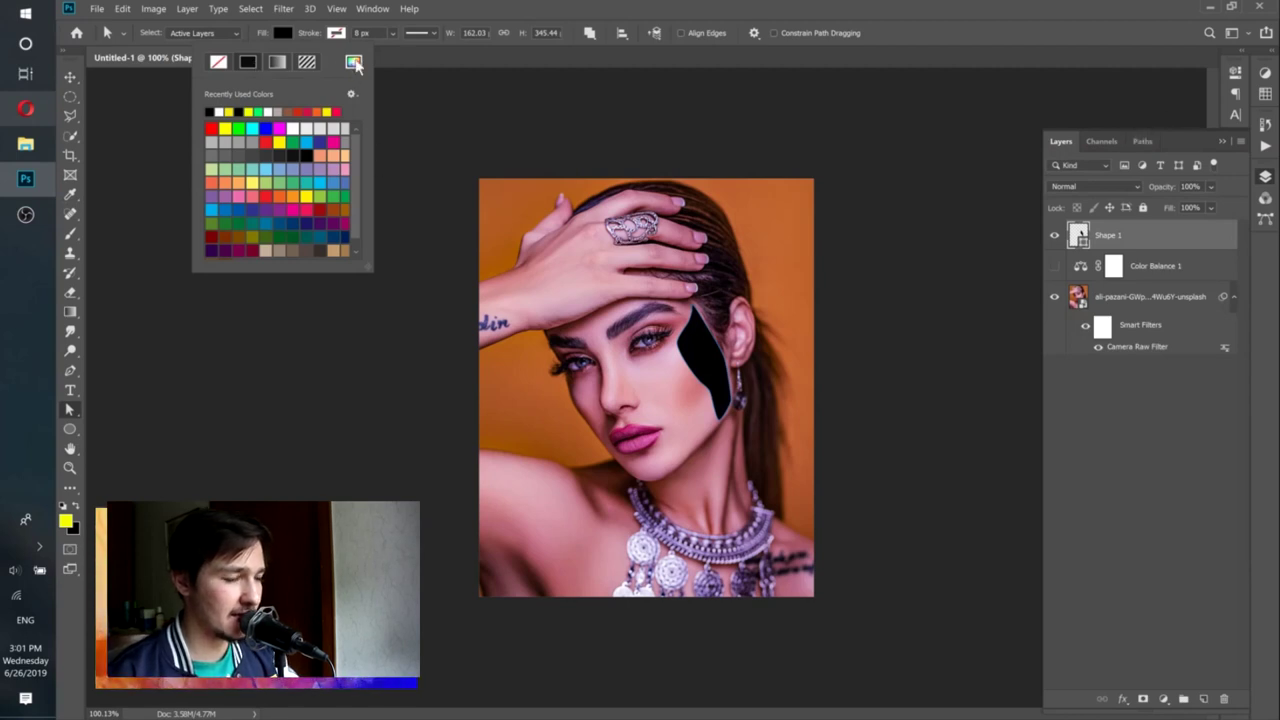
# Change the cheek shape's fill color to a light mint green (#a6ffdc).
pyautogui.click(354, 62)
pyautogui.click(1094, 394)
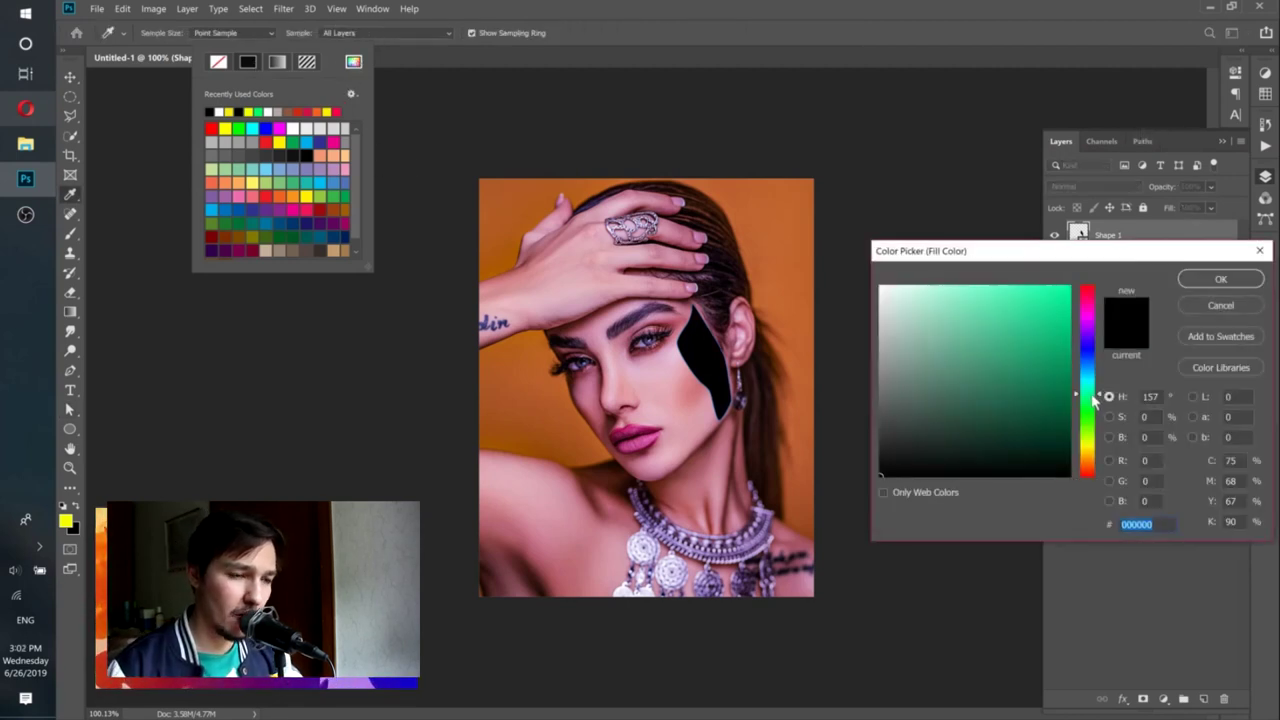
pyautogui.click(946, 288)
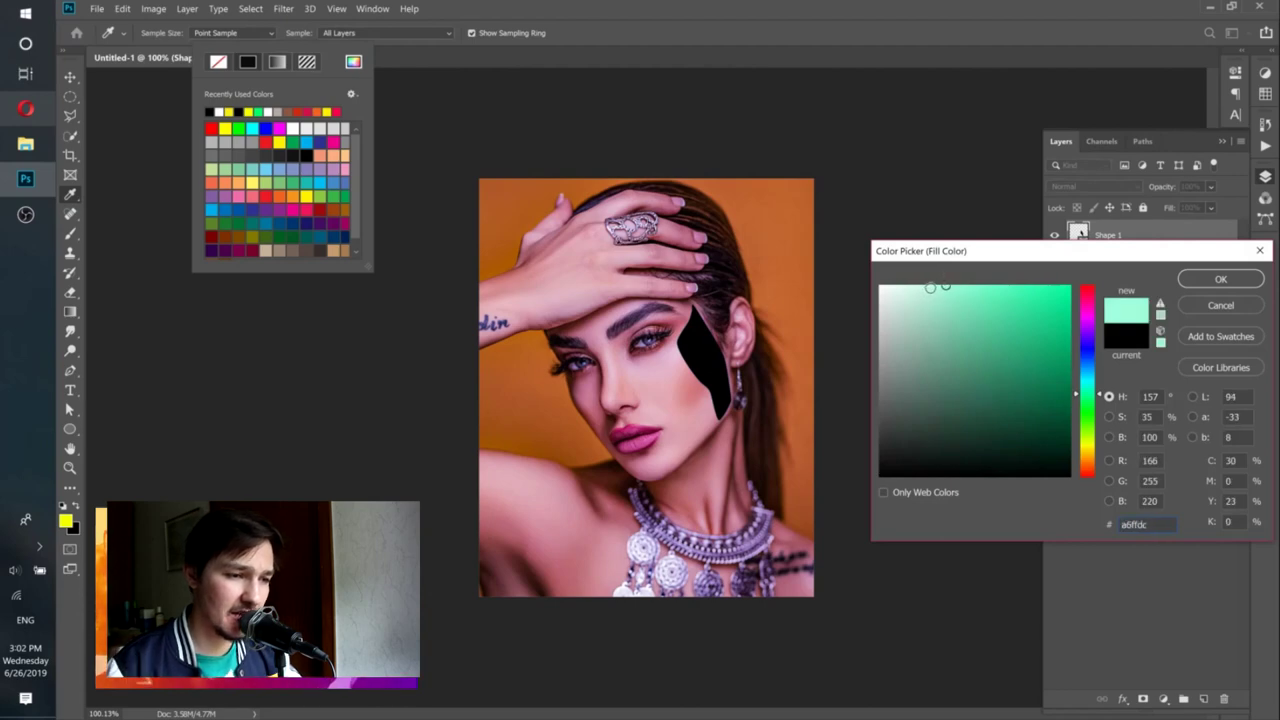
pyautogui.click(1210, 281)
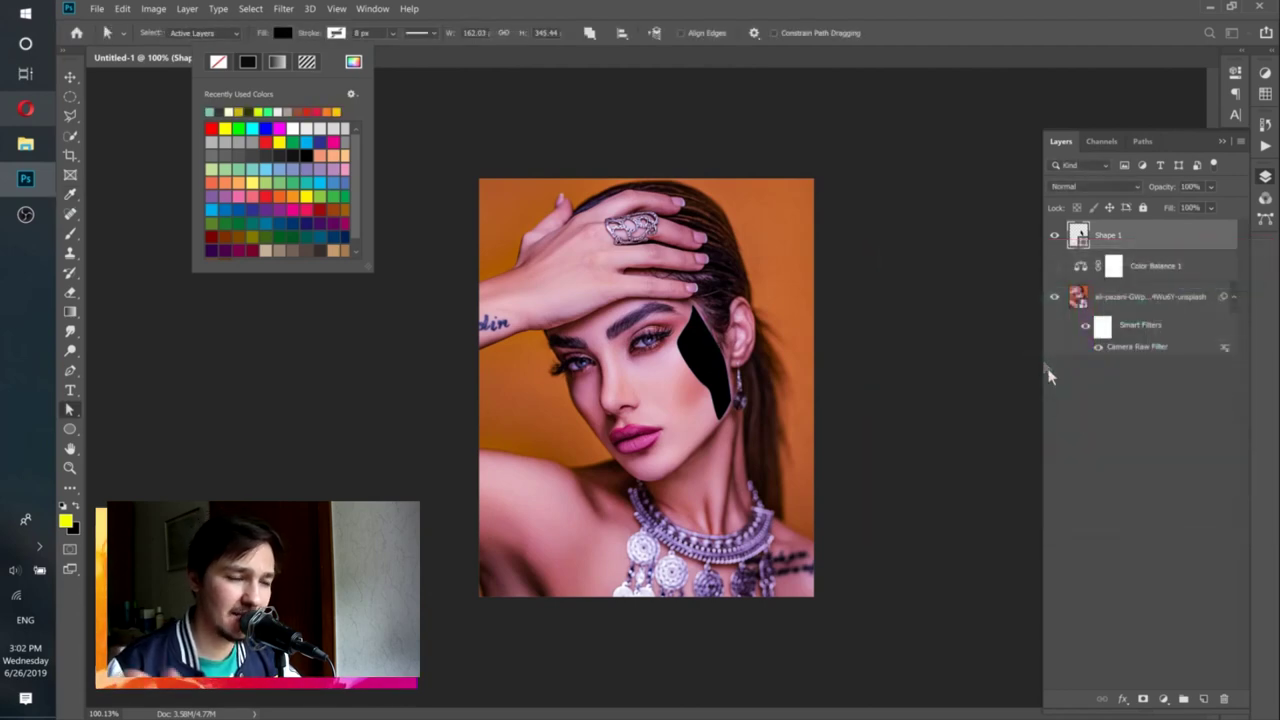
pyautogui.click(1116, 458)
pyautogui.click(1116, 458)
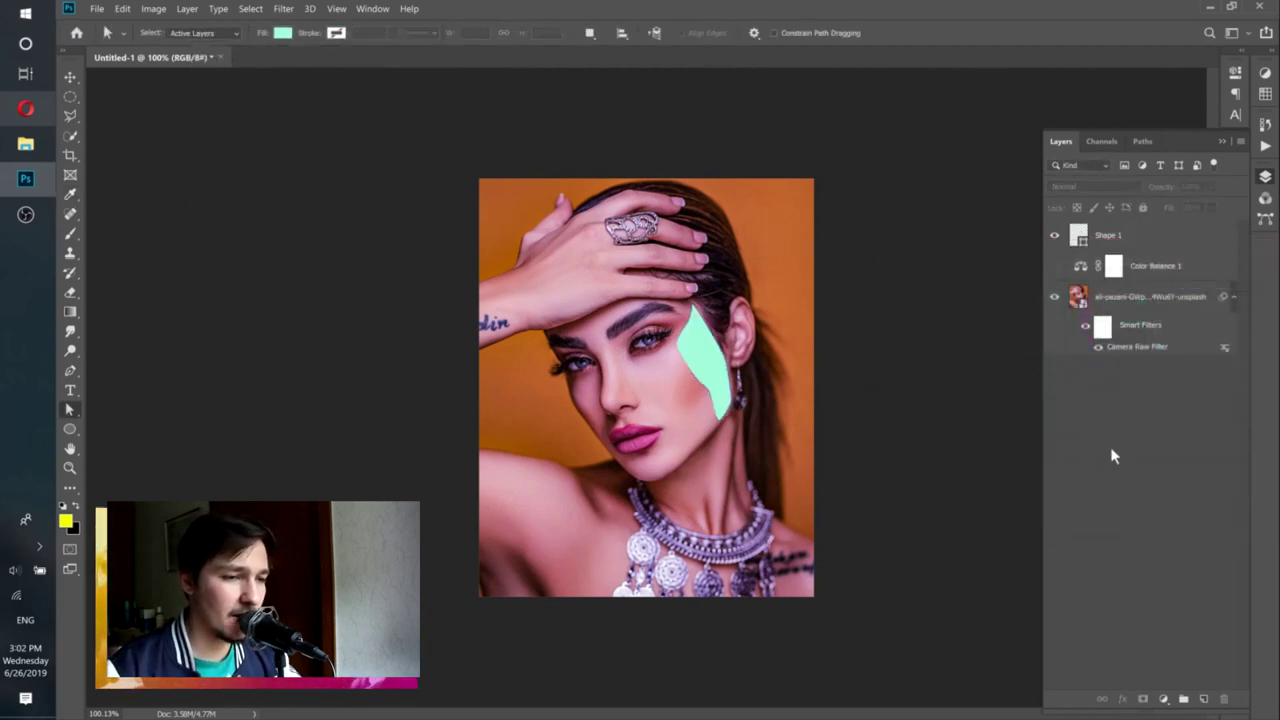
# Add an empty layer above the cheek shape and change the shape's fill to bright green (#75ff8f).
pyautogui.click(1118, 236)
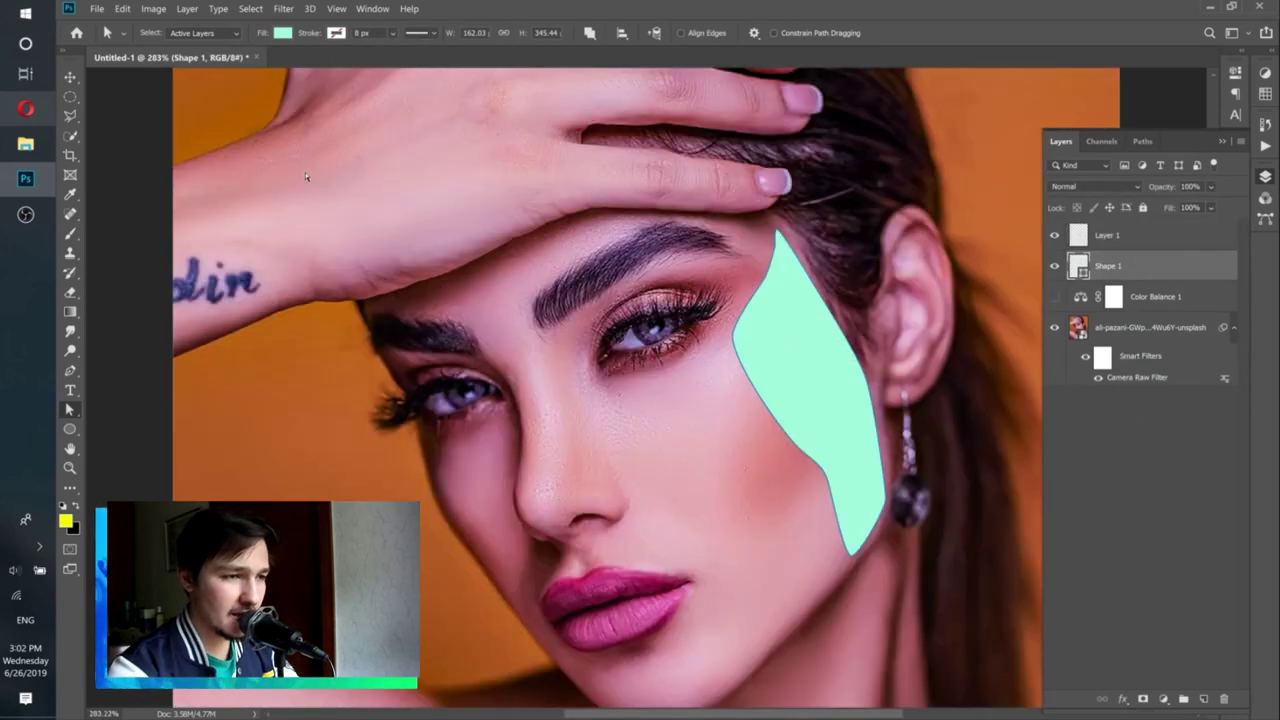
pyautogui.click(283, 33)
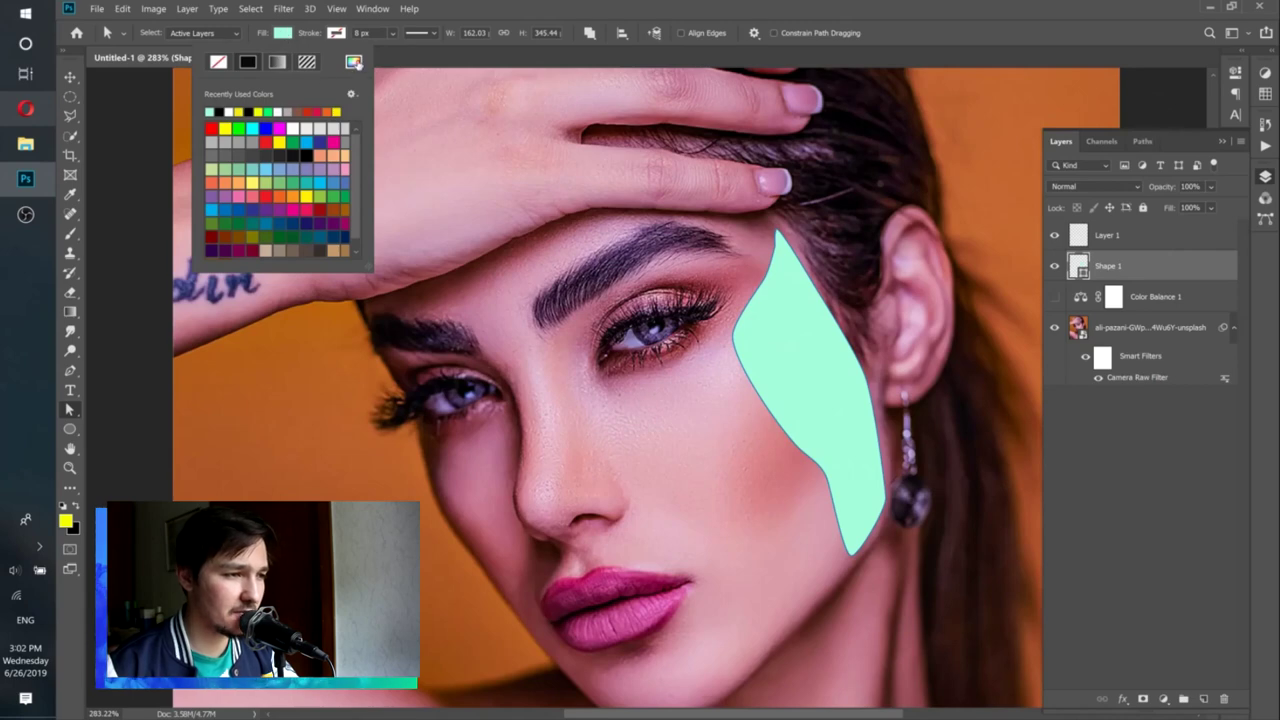
pyautogui.click(353, 61)
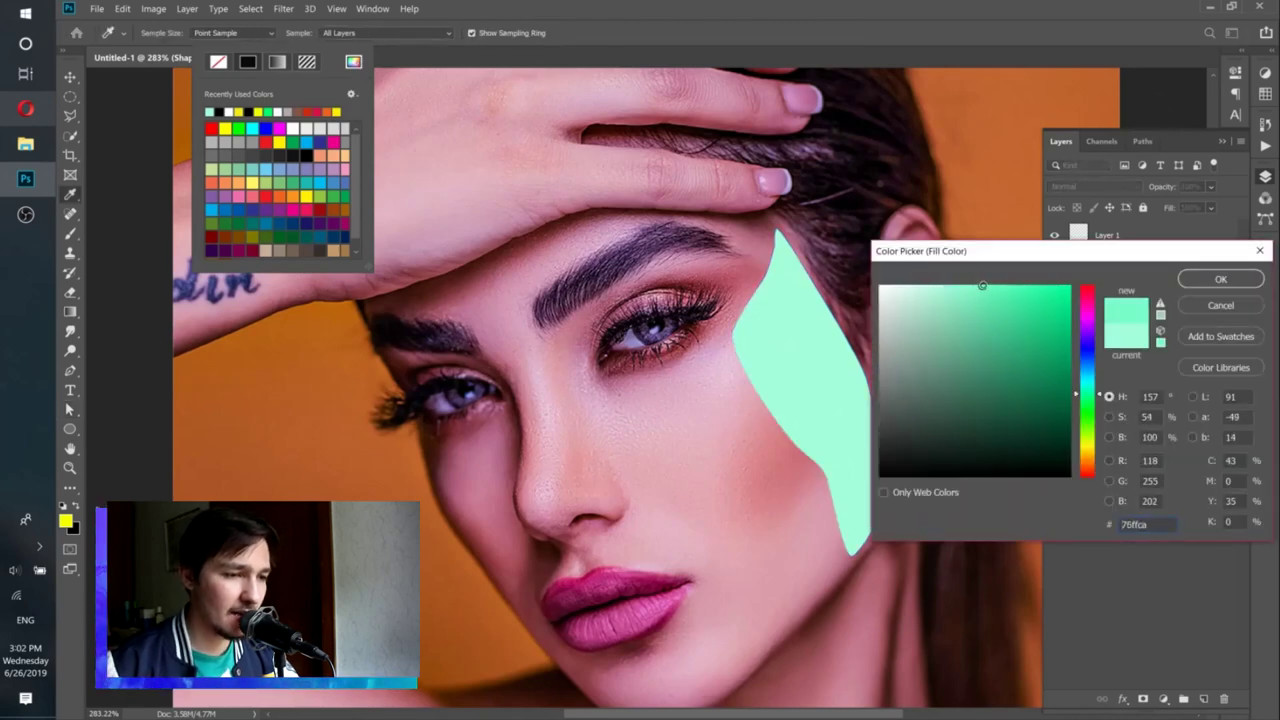
pyautogui.moveTo(1083, 411)
pyautogui.mouseDown()
pyautogui.moveTo(1086, 401)
pyautogui.moveTo(1088, 414)
pyautogui.mouseUp()
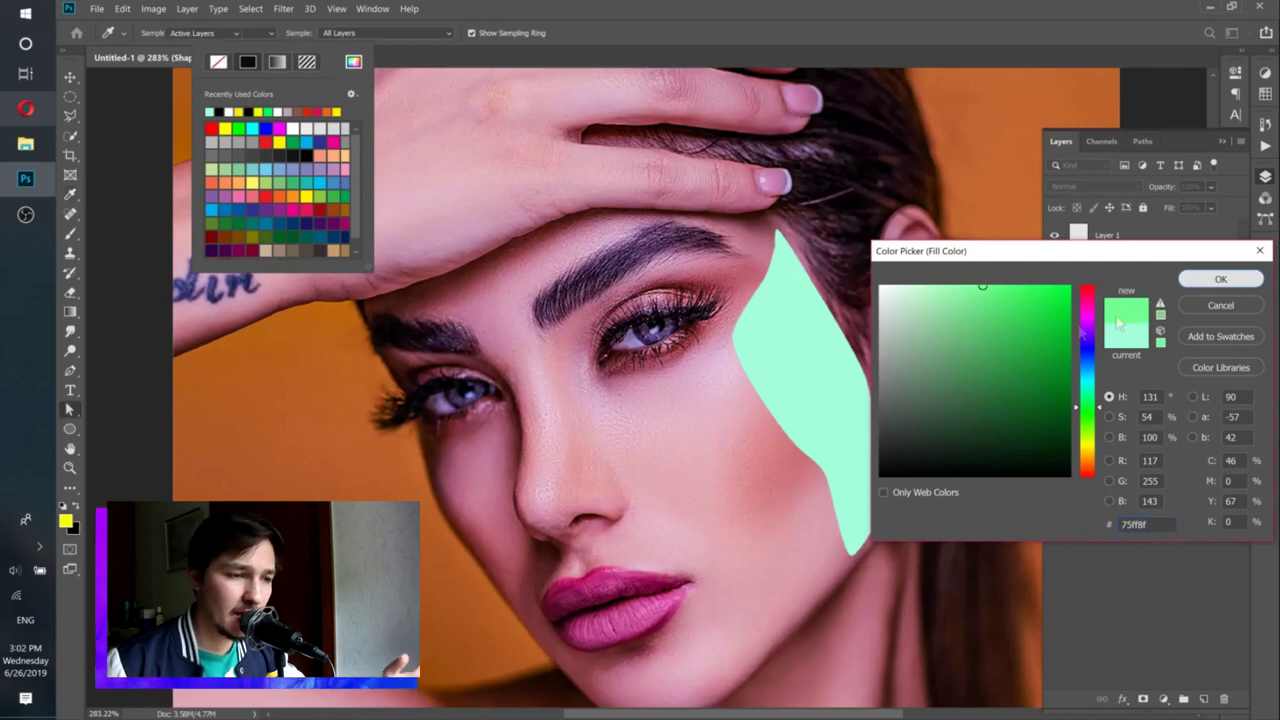
pyautogui.click(1220, 279)
pyautogui.click(1086, 500)
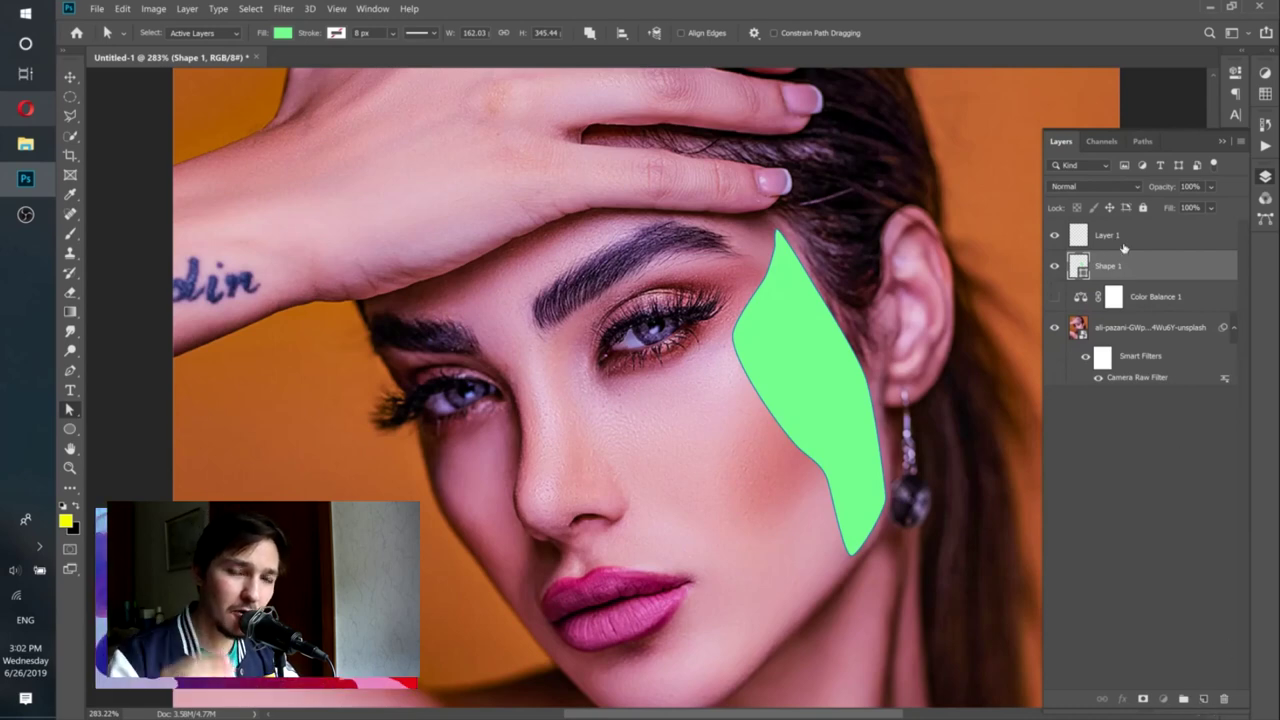
# Load the cheek shape's outline as a selection while on Layer 1 and switch to the Brush tool.
pyautogui.click(1120, 238)
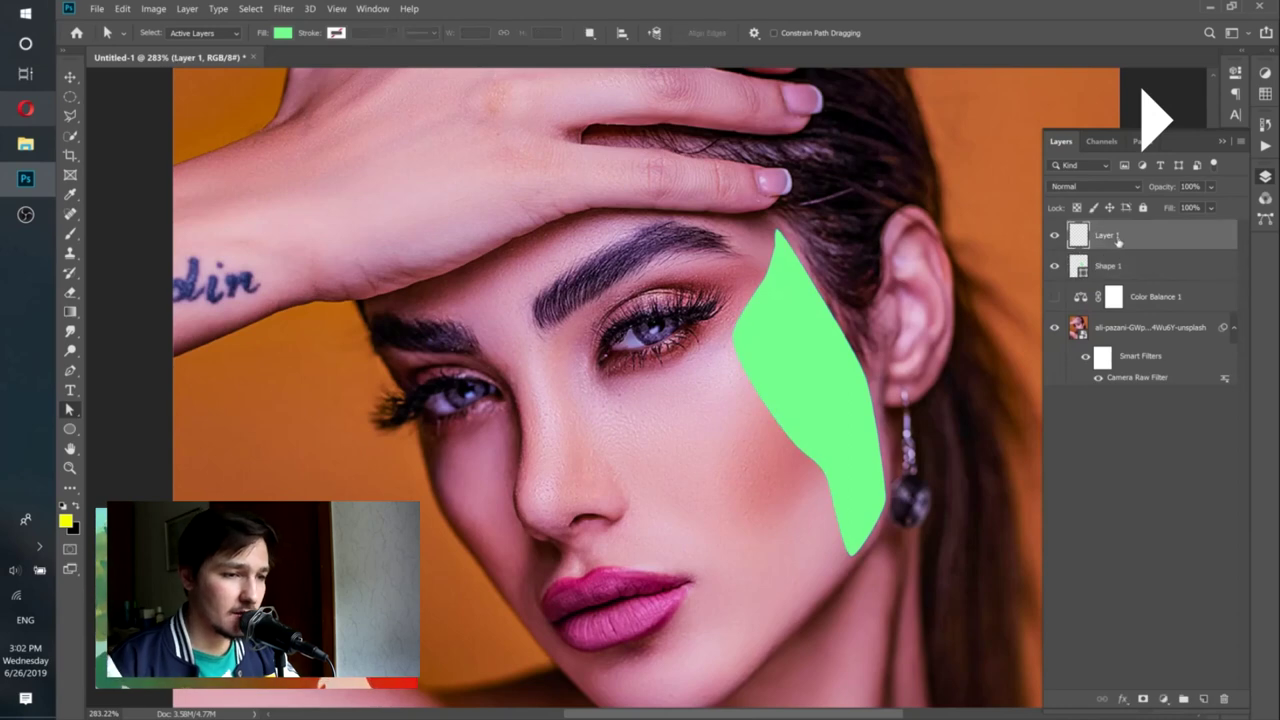
pyautogui.keyDown('ctrl'); pyautogui.click(1075, 268); pyautogui.keyUp('ctrl')
pyautogui.press('b')
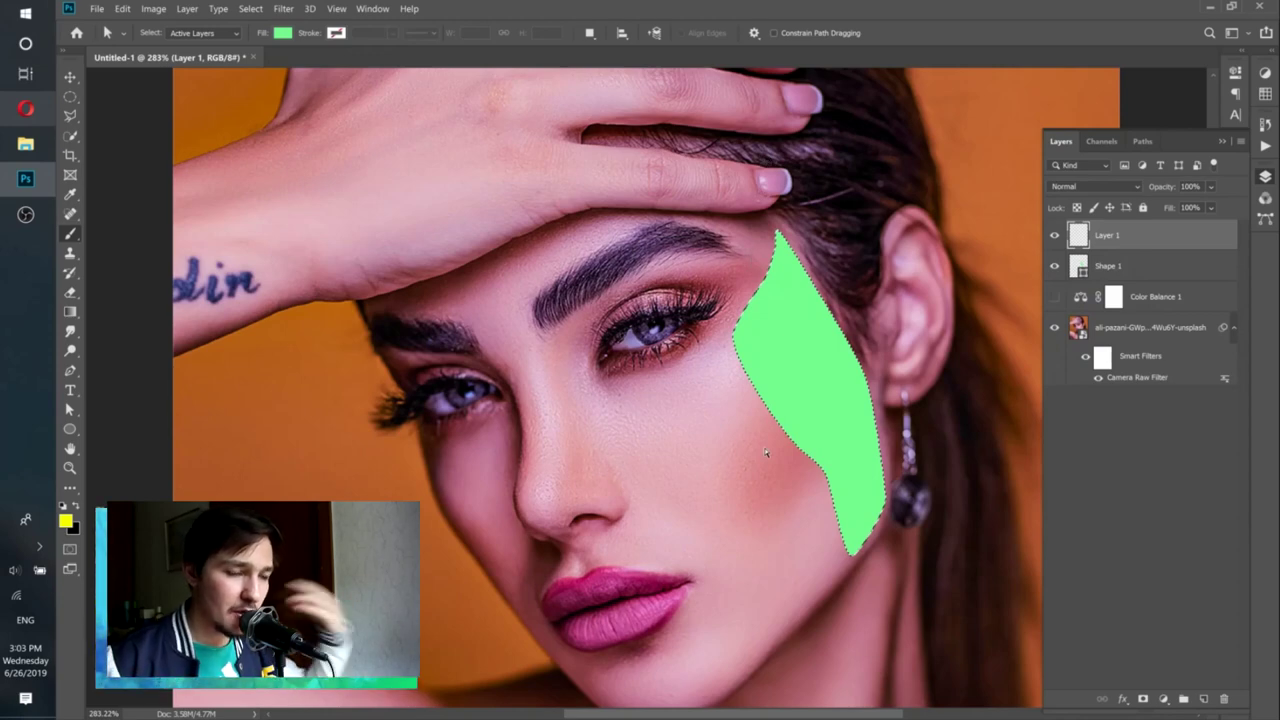
pyautogui.press('b')
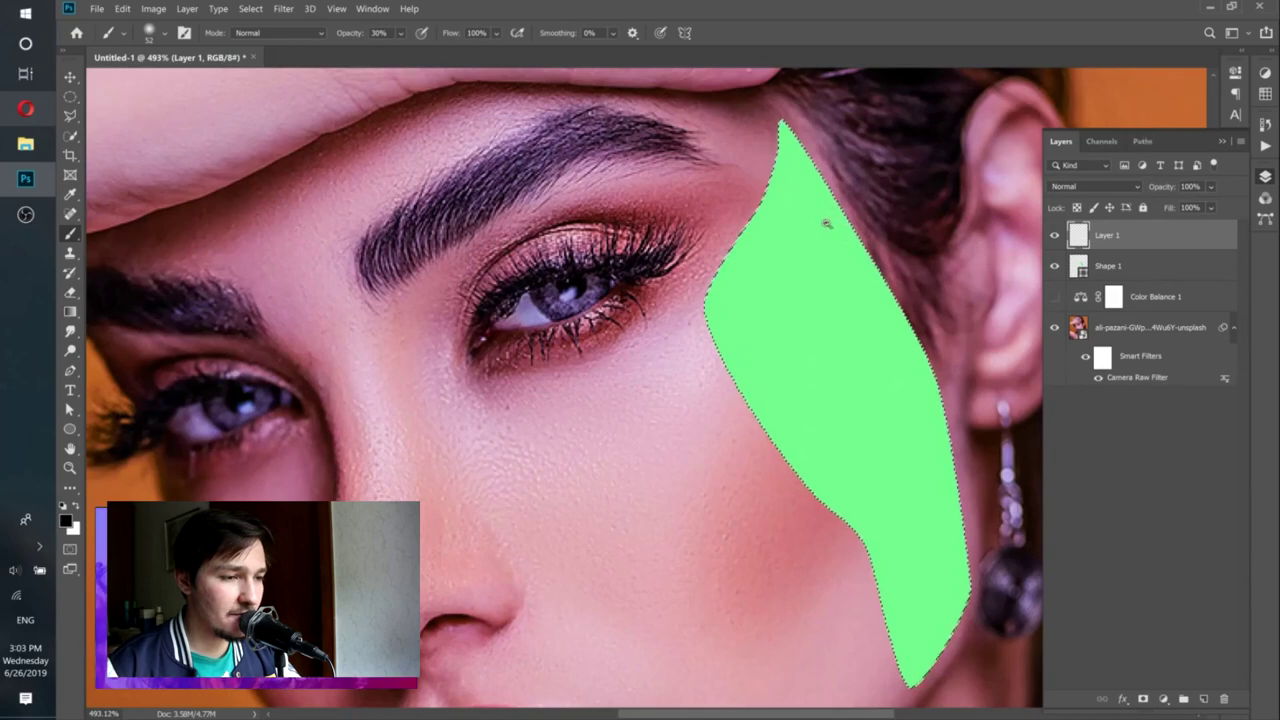
# Paint a soft black shadow inside the selection along the shape's ear-side edge, using 30% brush opacity and 10% flow.
pyautogui.scroll(-3, 823, 214)
pyautogui.hotkey('ctrl', 'h')
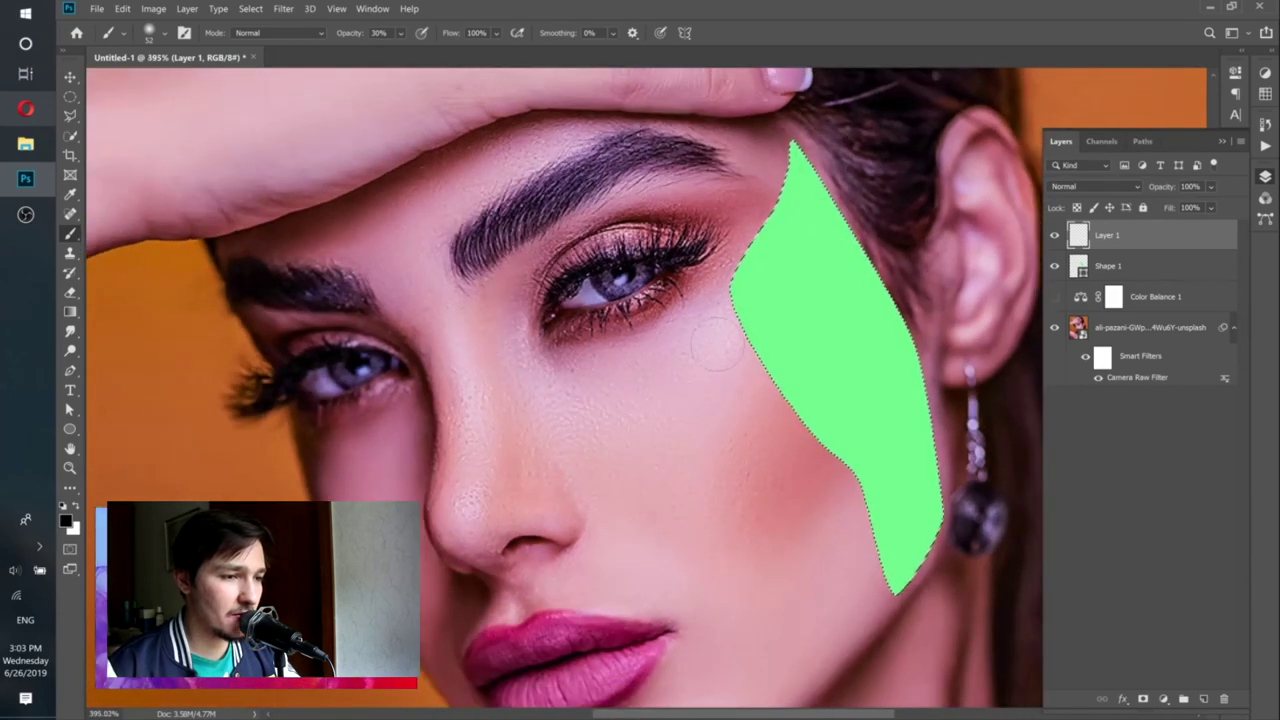
pyautogui.moveTo(850, 265)
pyautogui.mouseDown()
pyautogui.moveTo(800, 150)
pyautogui.moveTo(810, 215)
pyautogui.mouseUp()
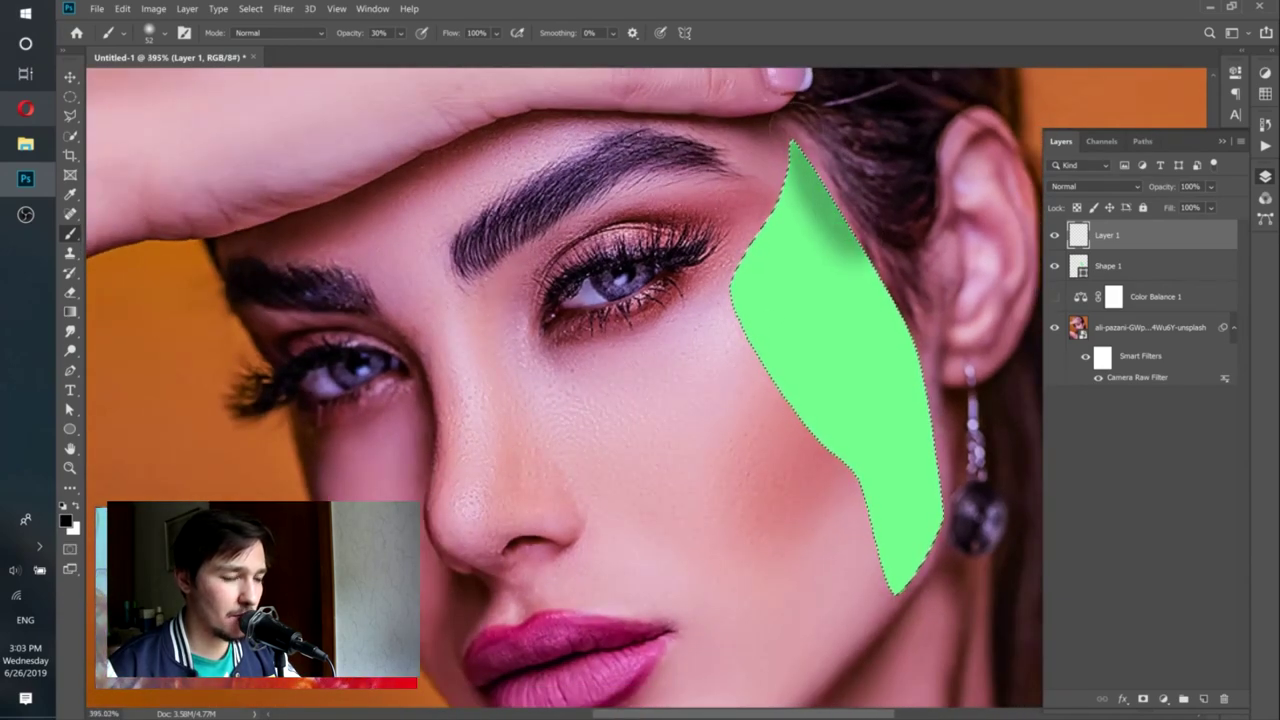
pyautogui.hotkey('shift', '1')
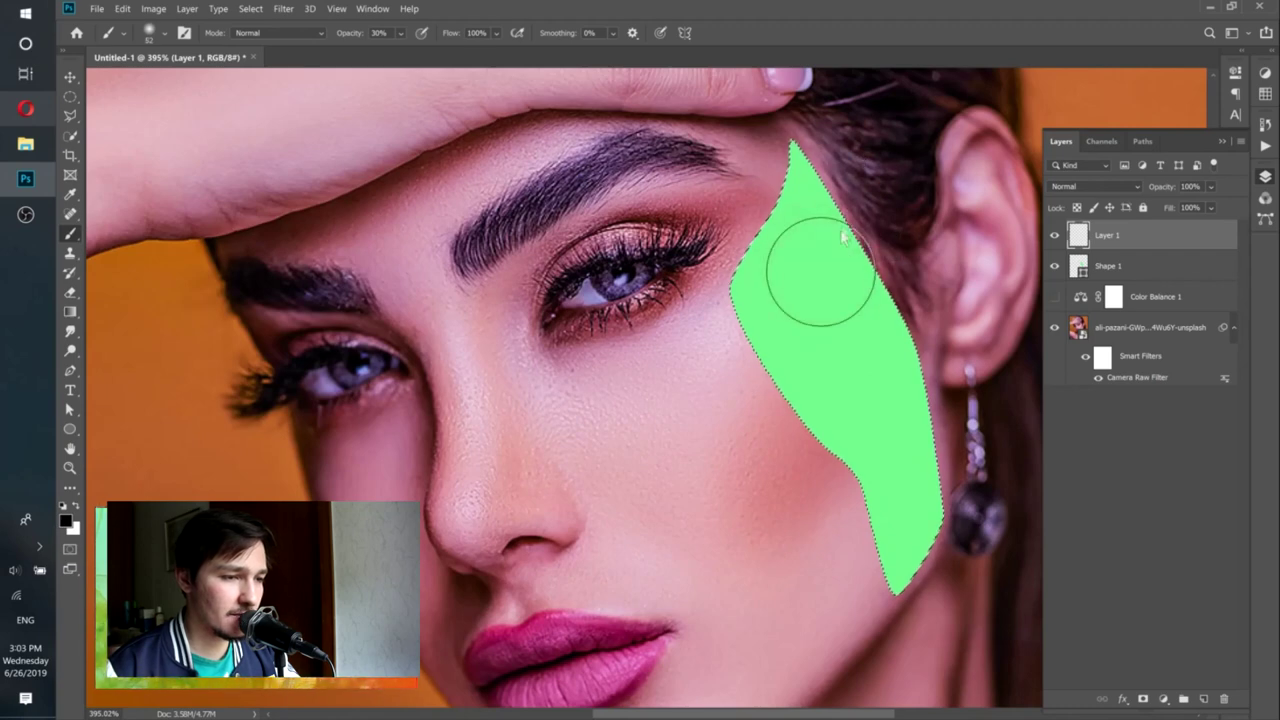
pyautogui.moveTo(872, 228); pyautogui.dragTo(896, 300)
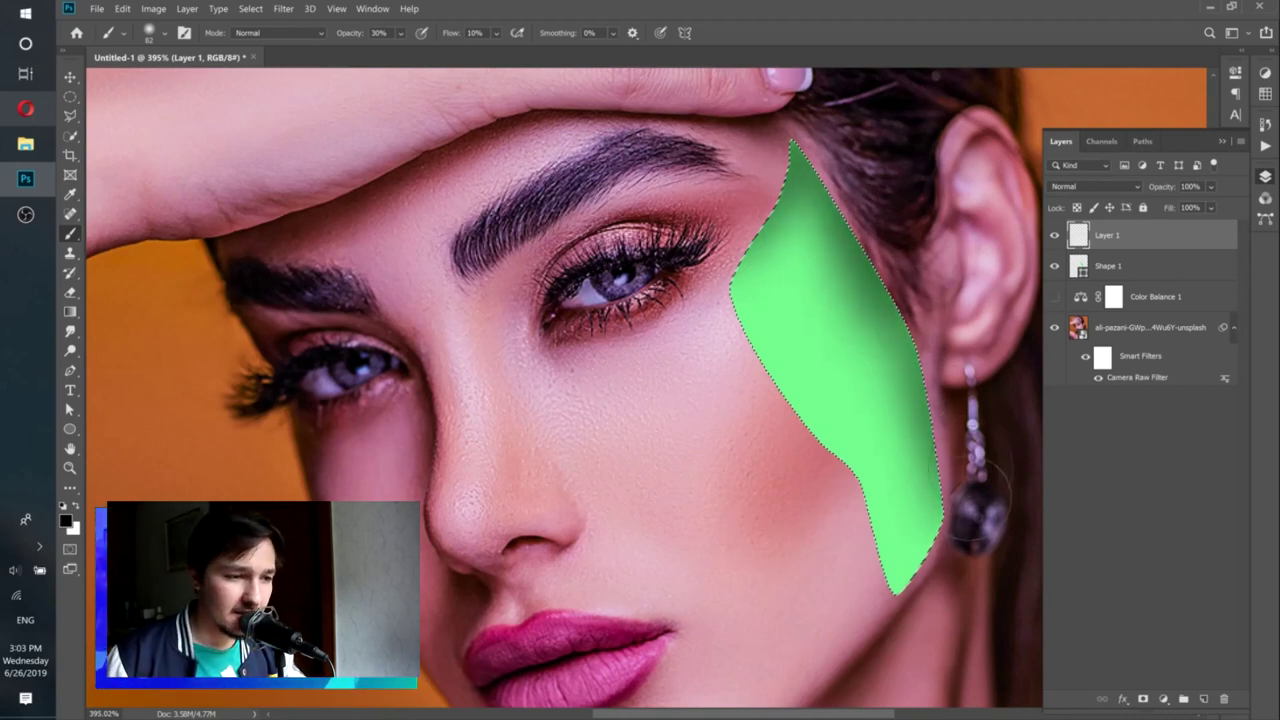
pyautogui.keyDown('alt'); pyautogui.rightClick(952, 570); pyautogui.keyUp('alt')
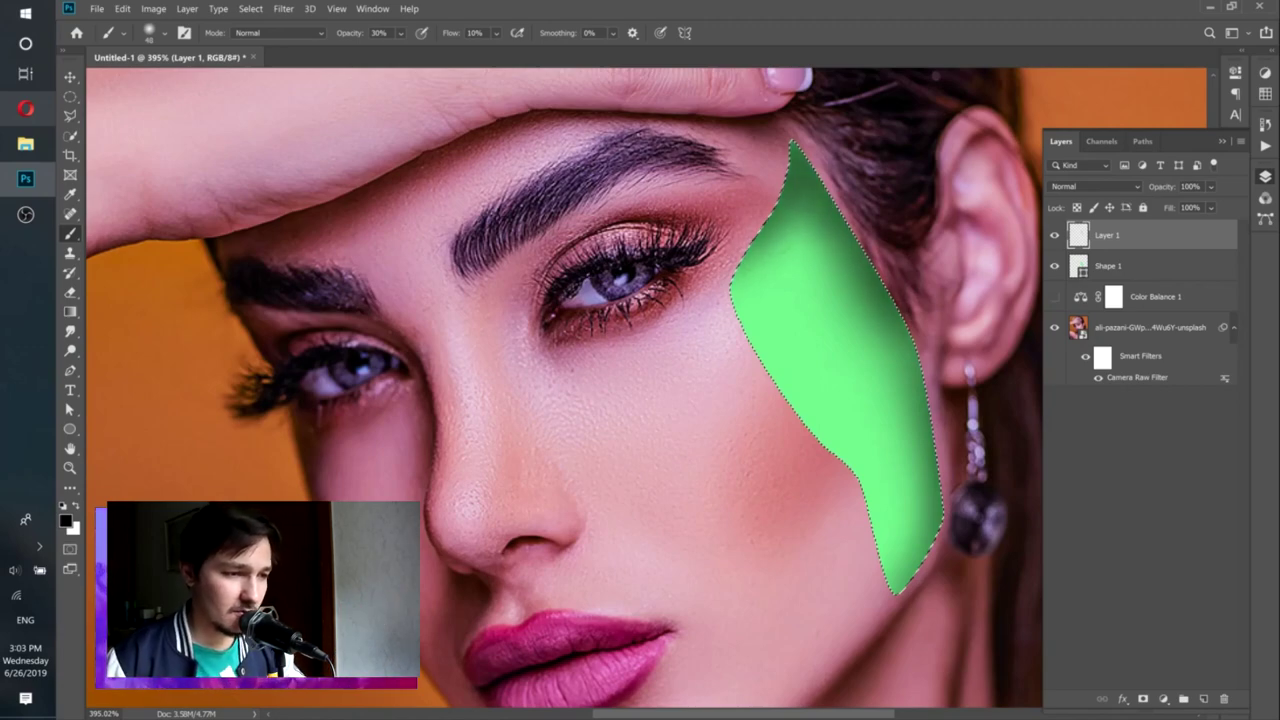
# Examine the painted shadow inside the cheek cut-out both up close and against the whole portrait.
pyautogui.scroll(-5, 906, 233)
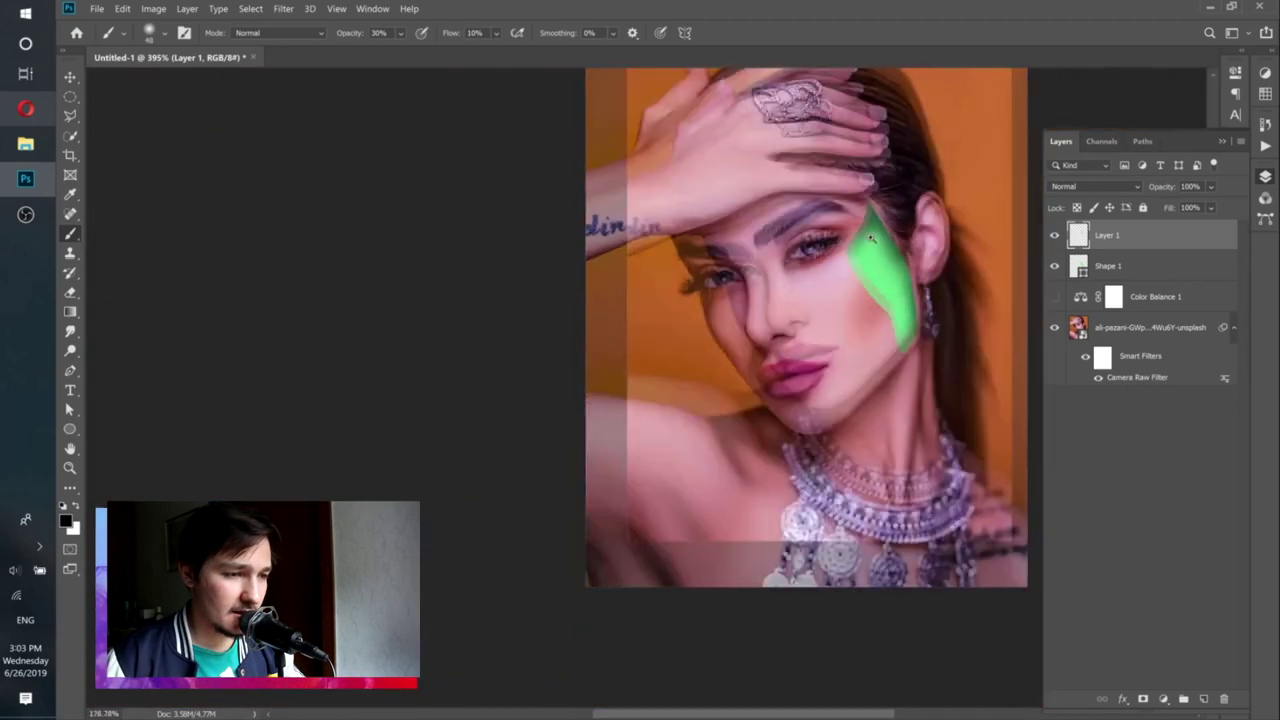
pyautogui.scroll(2, 879, 241)
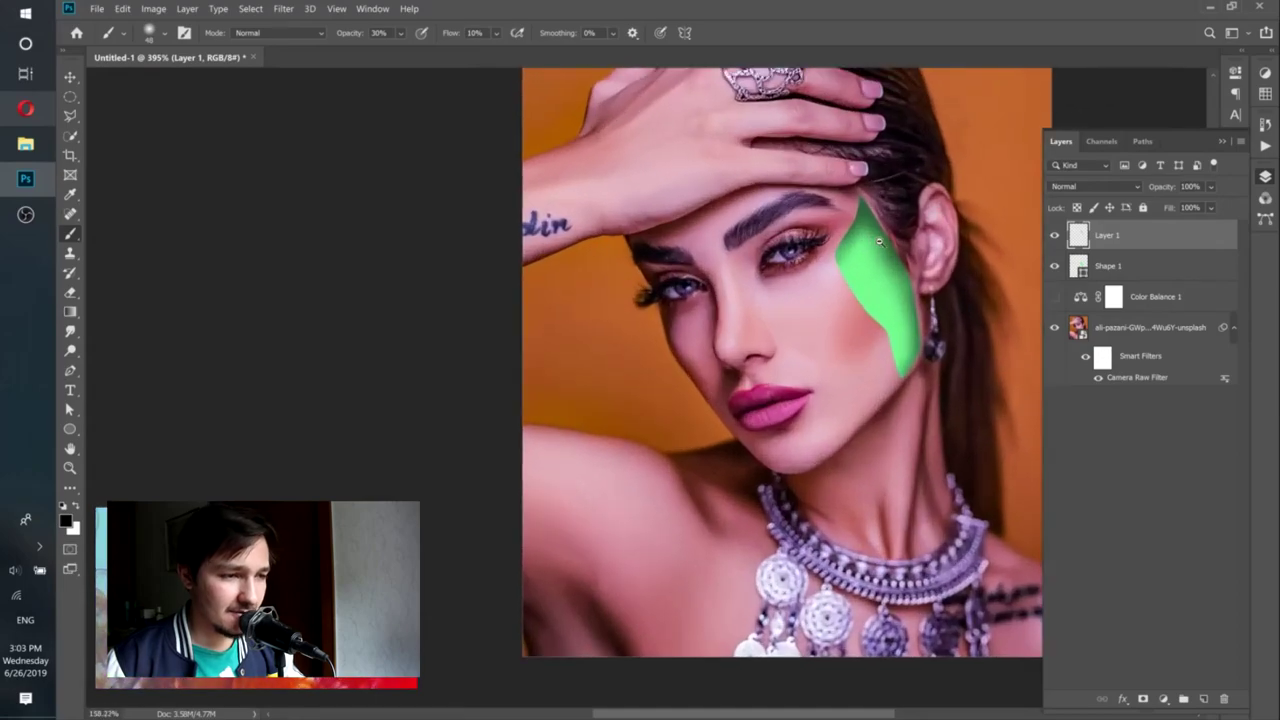
pyautogui.scroll(2, 870, 260)
pyautogui.scroll(-4, 814, 355)
pyautogui.scroll(3, 814, 355)
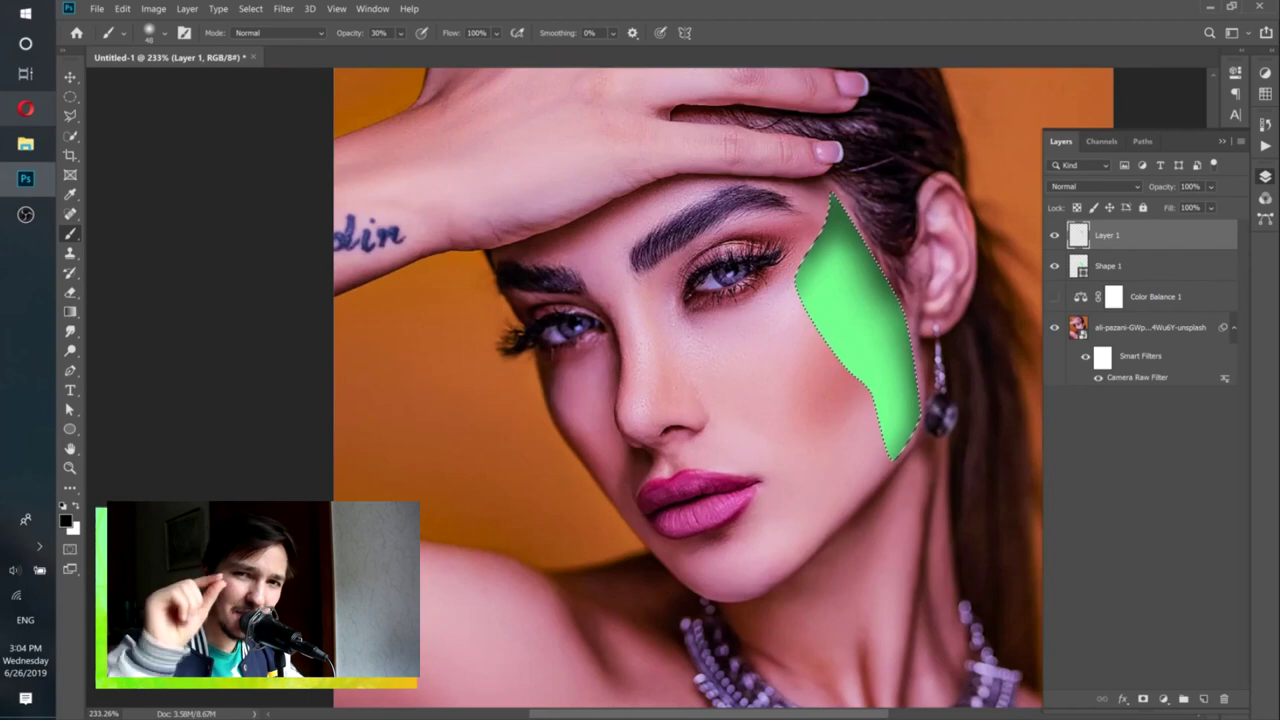
pyautogui.scroll(-5, 897, 380)
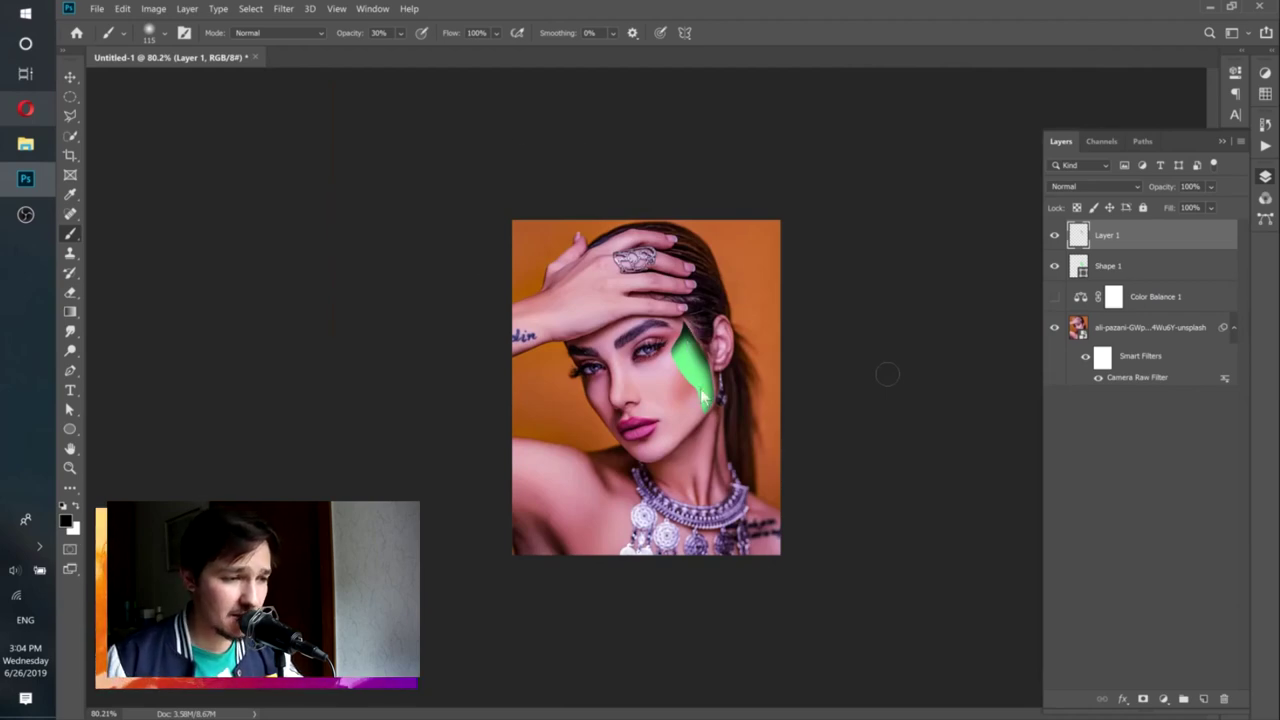
pyautogui.scroll(5, 683, 330)
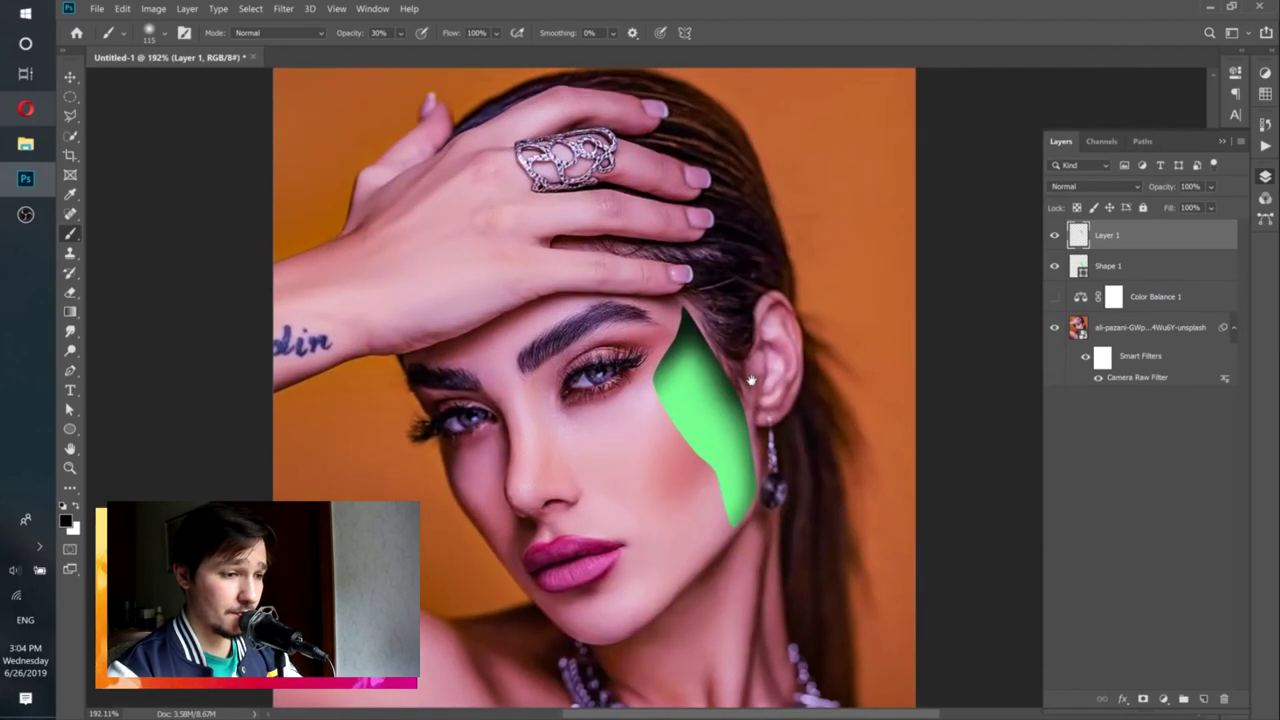
# Add a Pattern Overlay layer style to the Shape 1 layer, keeping the portrait's face in view beside the dialog.
pyautogui.click(1178, 277)
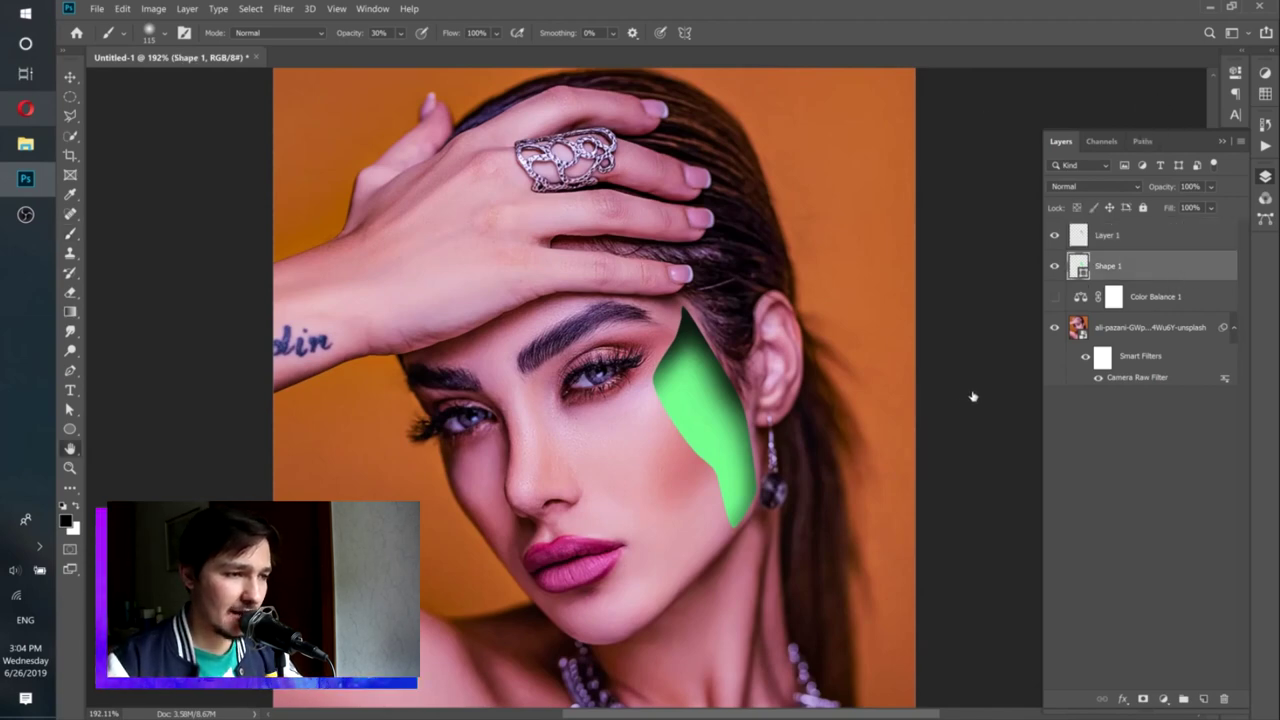
pyautogui.doubleClick(1200, 265)
pyautogui.moveTo(582, 112); pyautogui.dragTo(1100, 190)
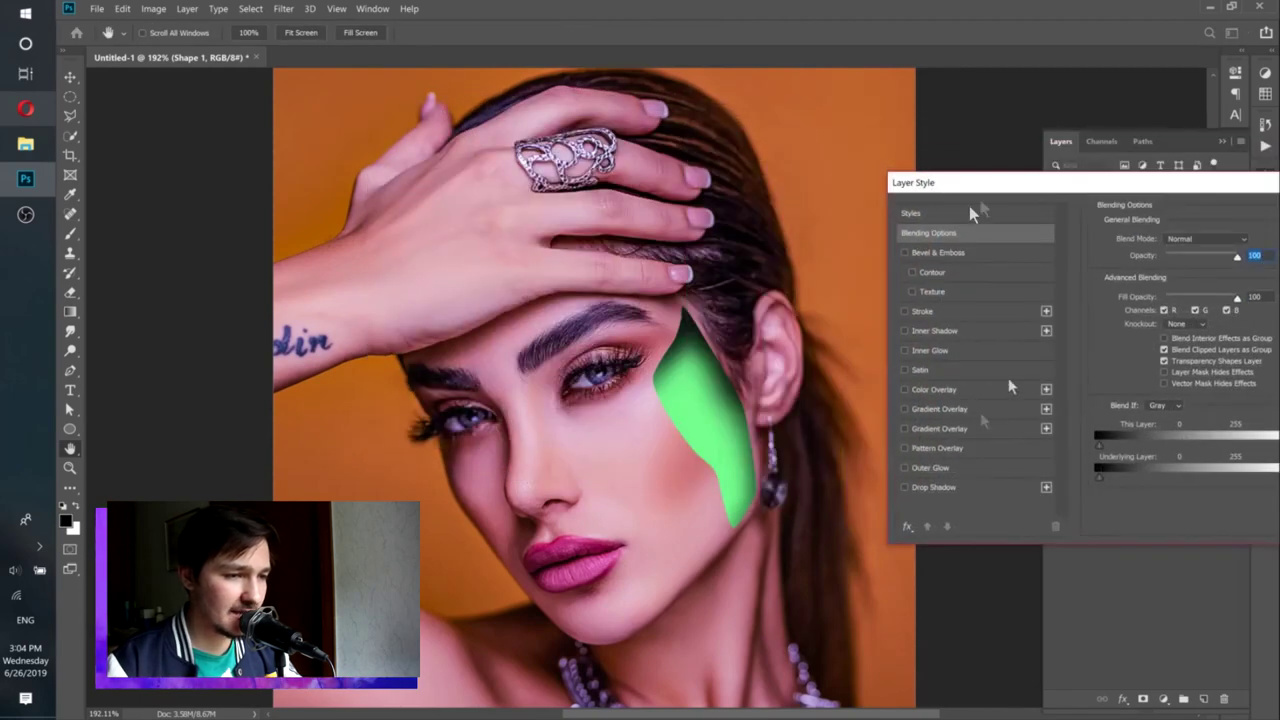
pyautogui.click(939, 445)
# Choose the white pattern with black dots for the cheek shape's Pattern Overlay.
pyautogui.click(1164, 268)
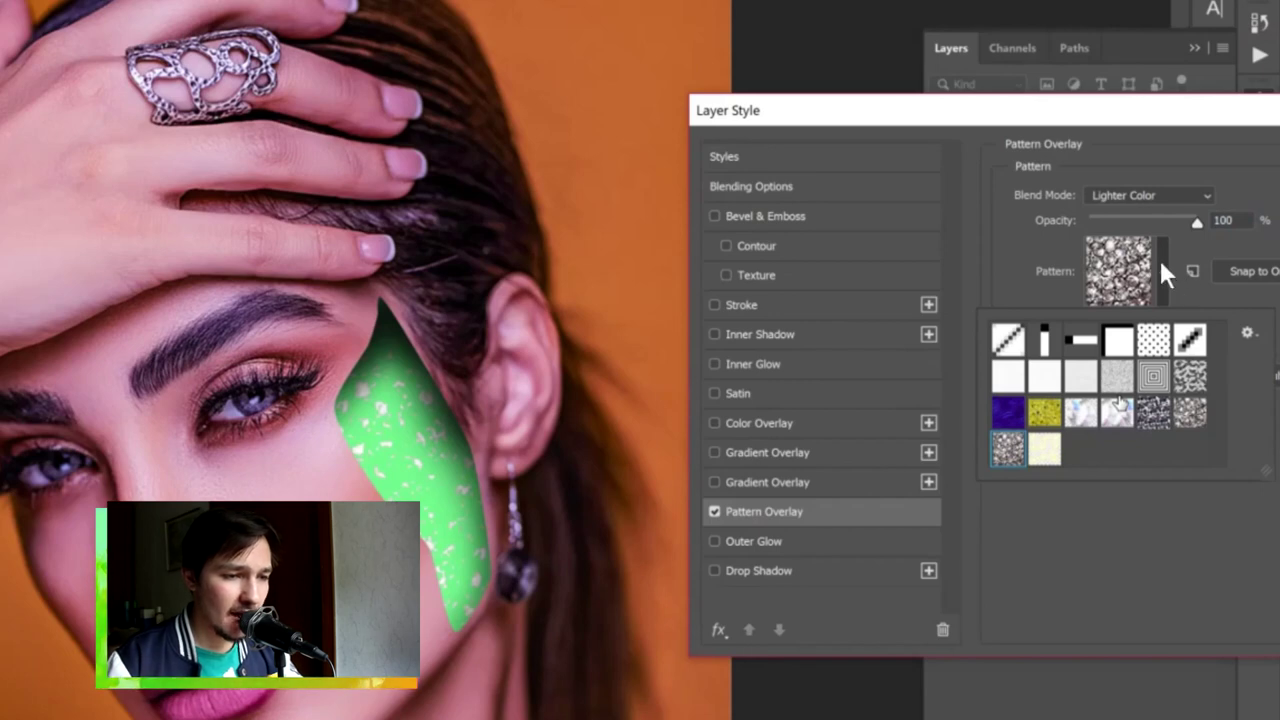
pyautogui.click(1117, 377)
pyautogui.click(1153, 340)
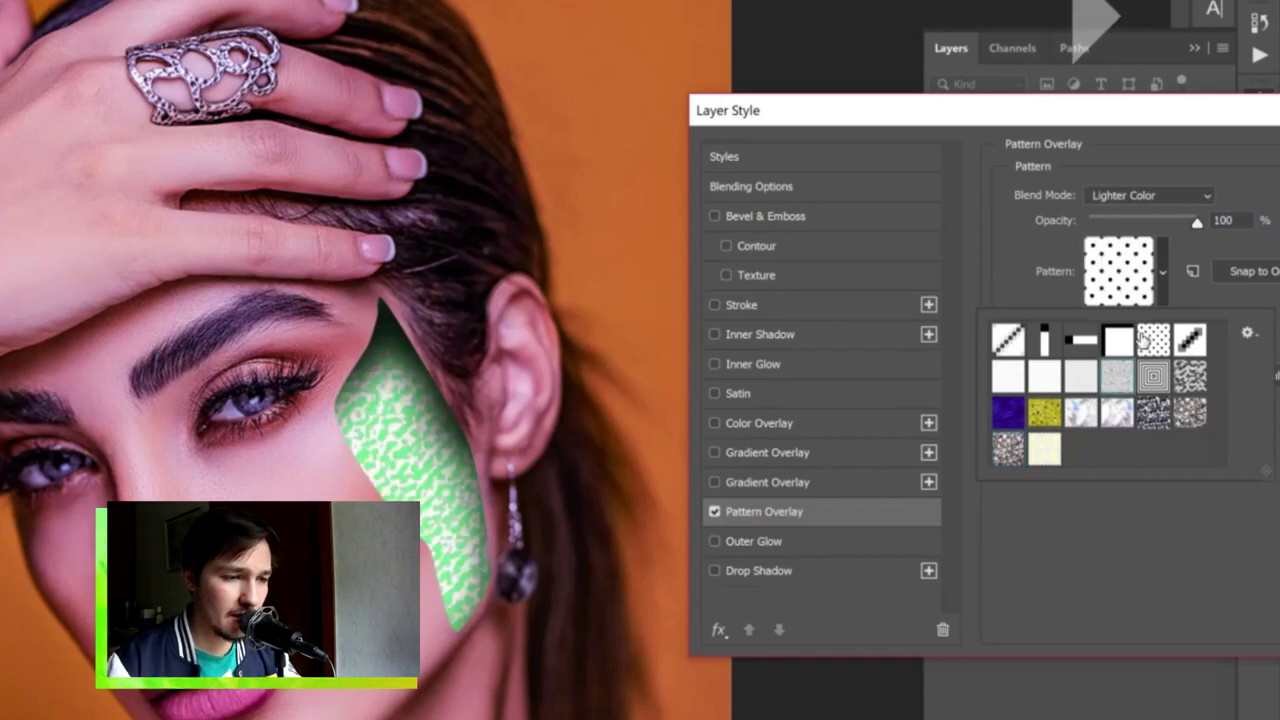
pyautogui.click(1103, 497)
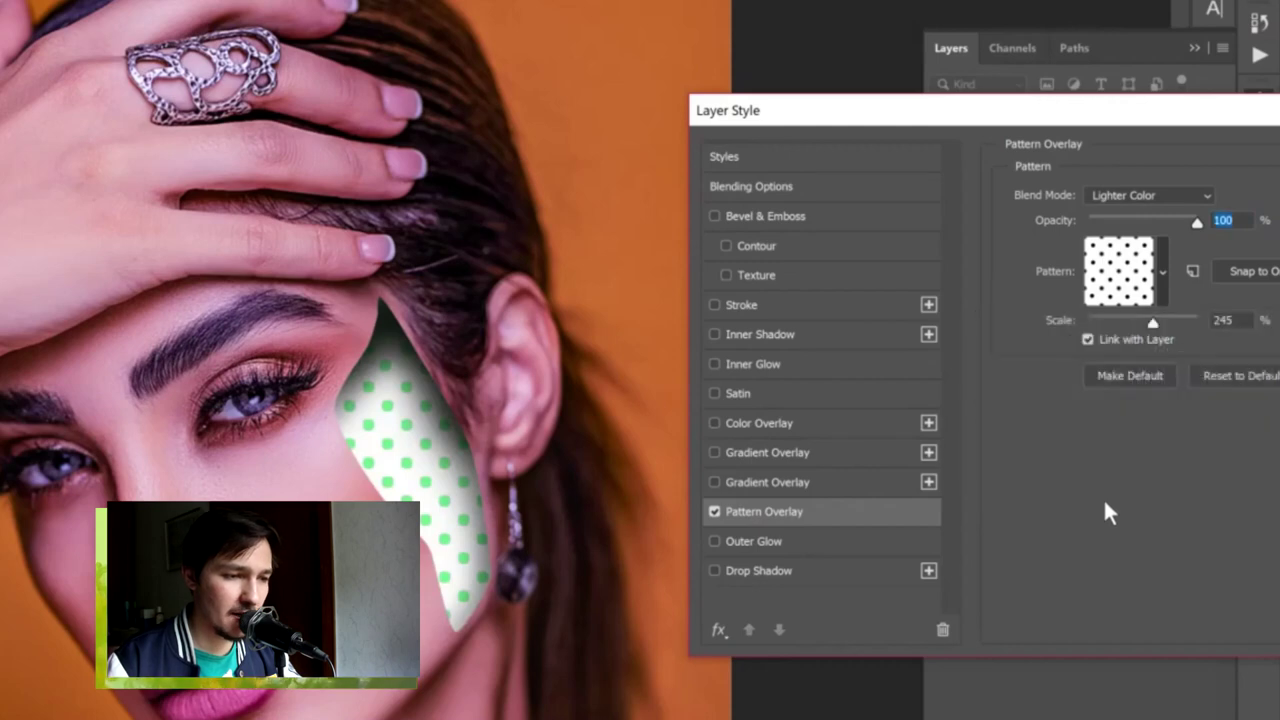
# Set the Pattern Overlay's blend mode to Multiply and reduce its scale so the dots form a fine mesh.
pyautogui.click(1150, 195)
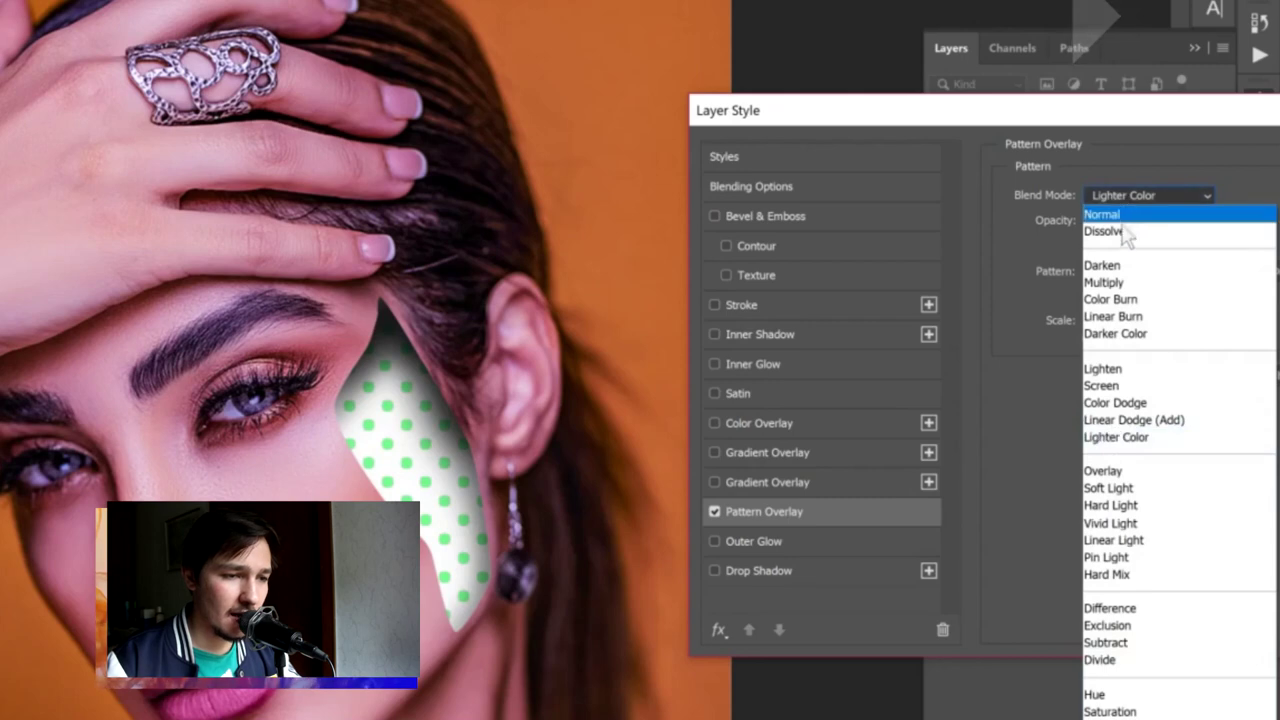
pyautogui.click(1130, 282)
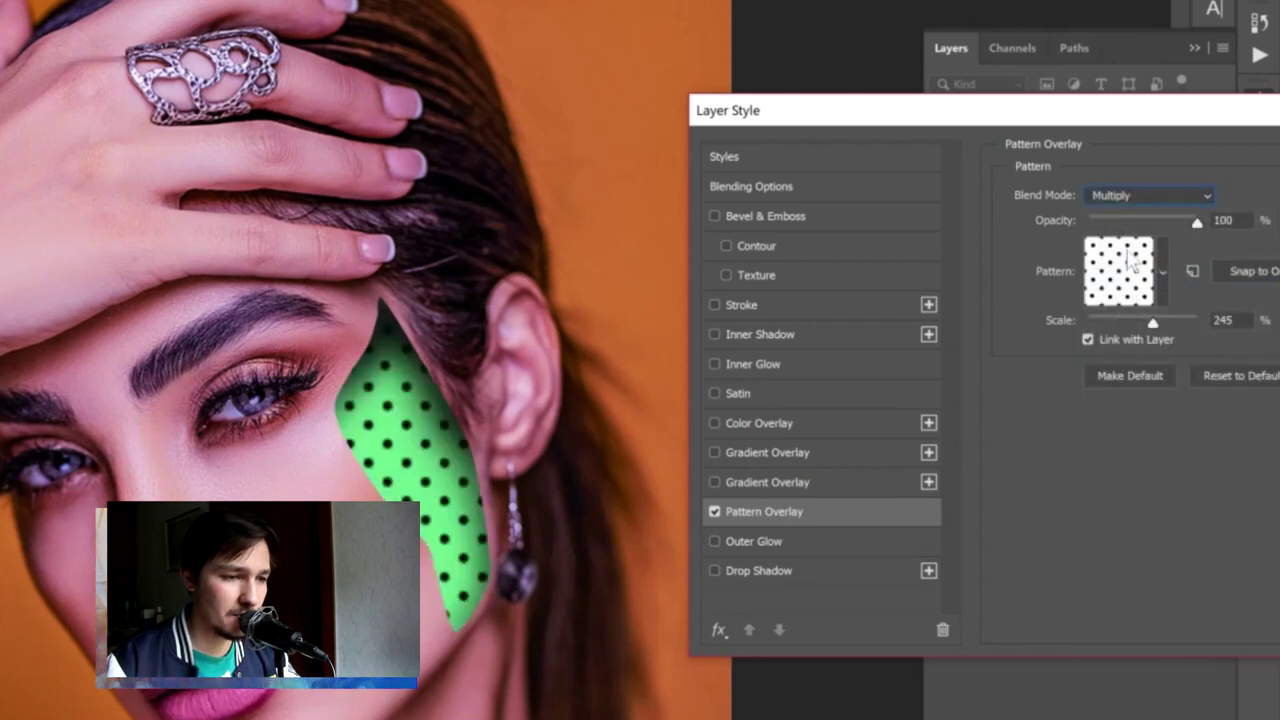
pyautogui.moveTo(1150, 324); pyautogui.dragTo(1112, 324)
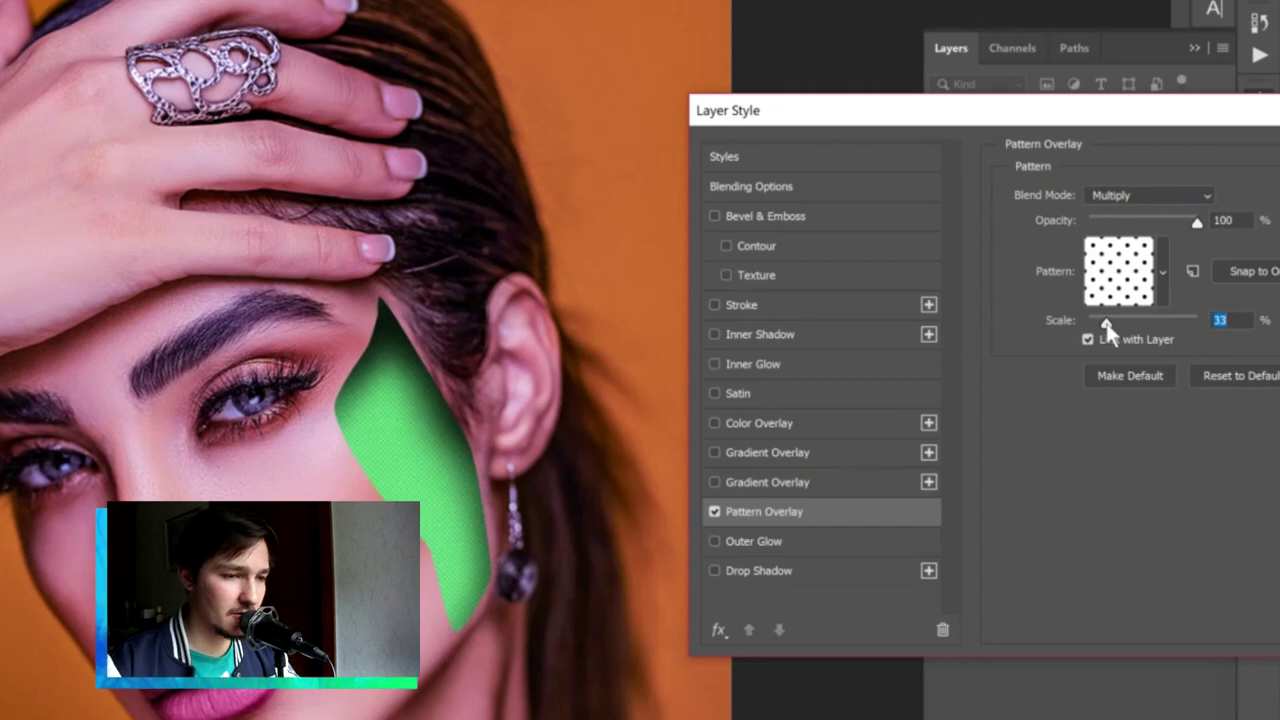
pyautogui.moveTo(1107, 330); pyautogui.dragTo(1113, 332)
# Replace the cheek shape's overlay pattern with the gray grainy texture at 41% scale and apply the layer style.
pyautogui.click(1162, 271)
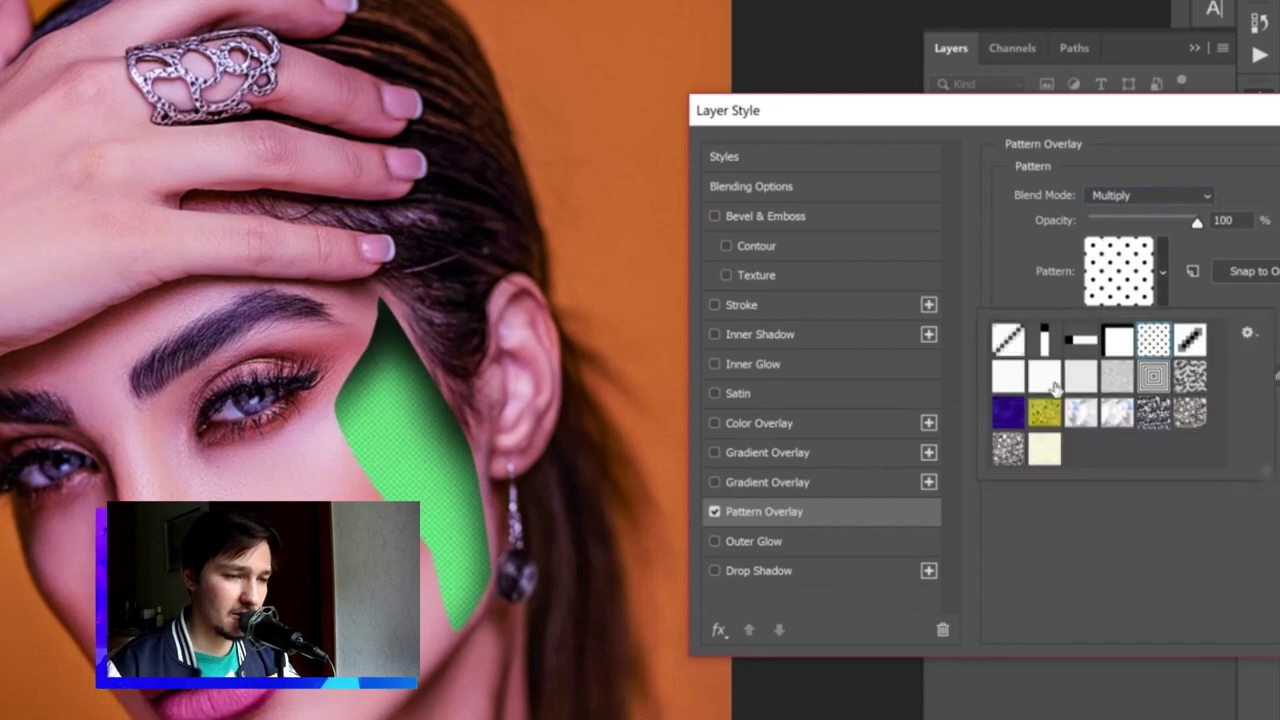
pyautogui.click(1050, 385)
pyautogui.click(1114, 377)
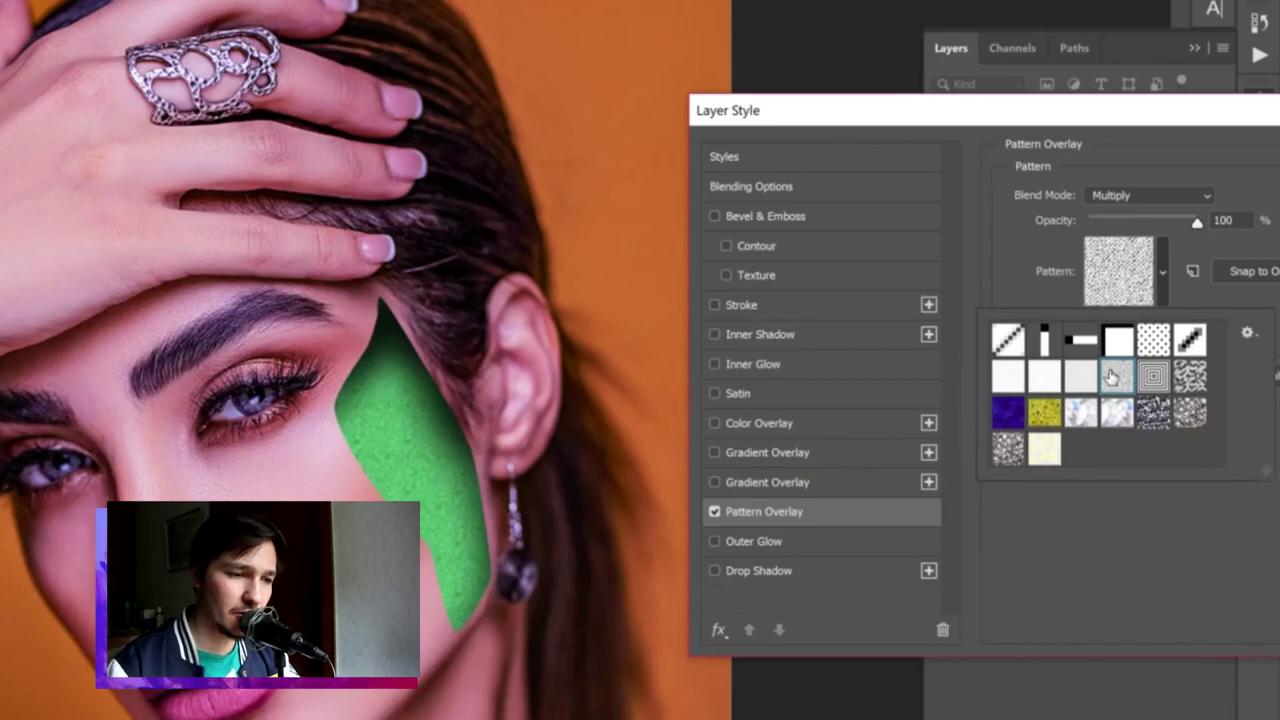
pyautogui.click(961, 171)
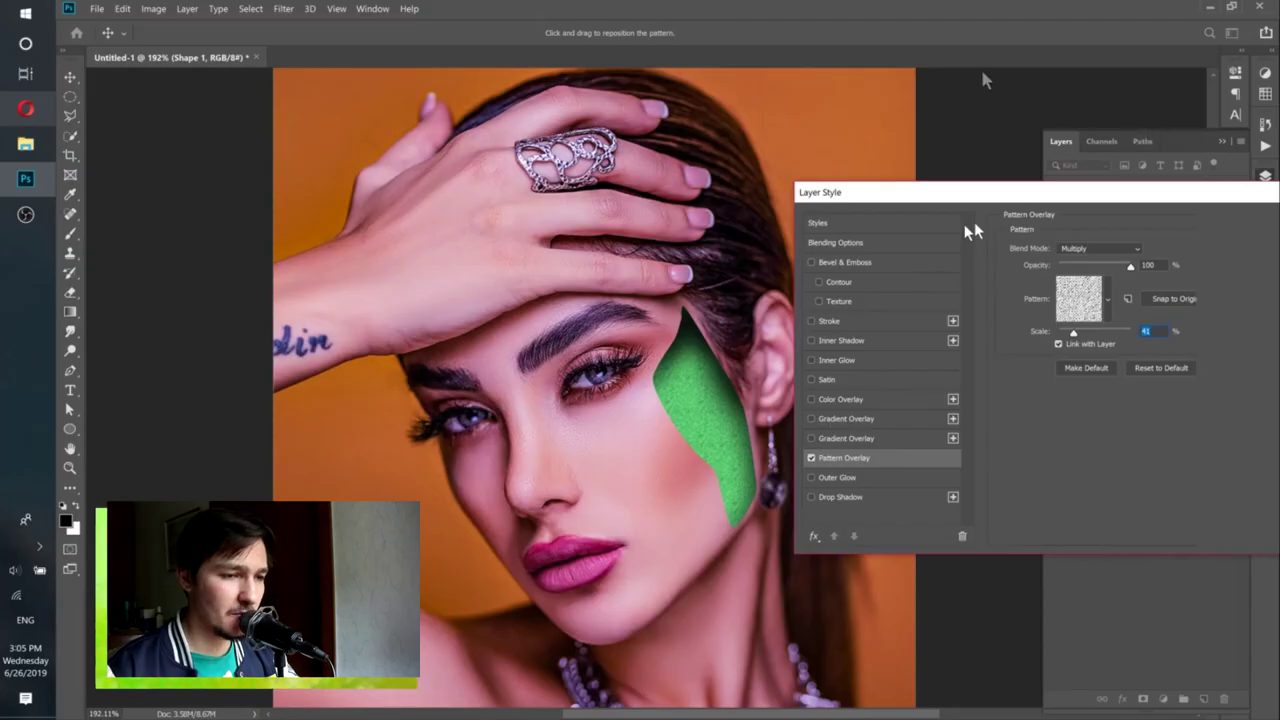
pyautogui.click(1122, 261)
# Clear the selection around the cheek cut-out on Layer 1 and check the shading against the whole portrait.
pyautogui.press('b')
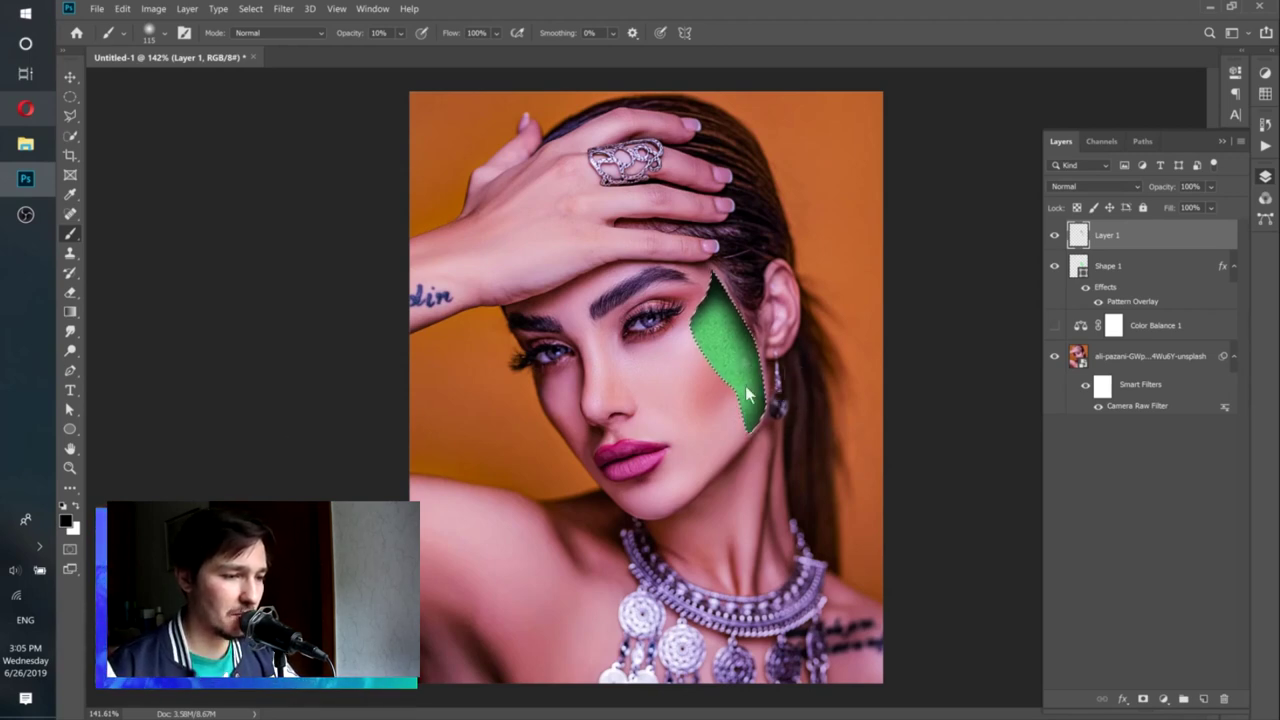
pyautogui.hotkey('ctrl', 'd')
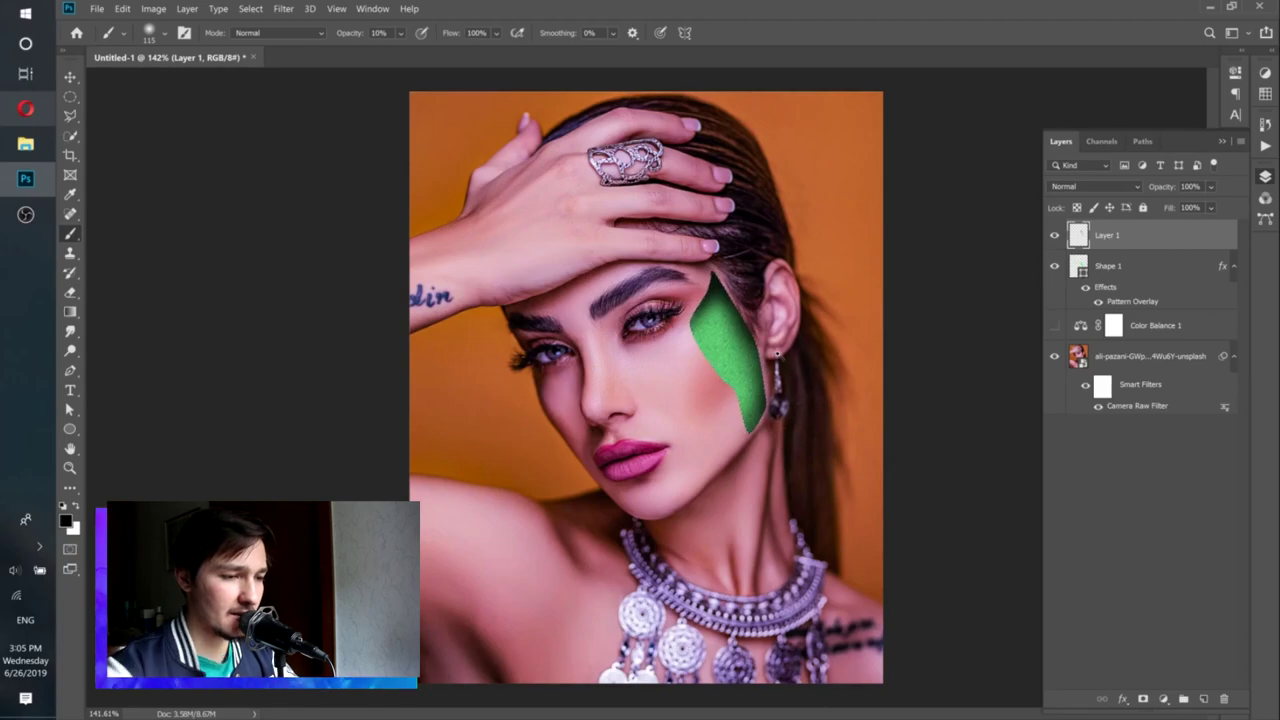
pyautogui.hotkey('ctrl', '-')
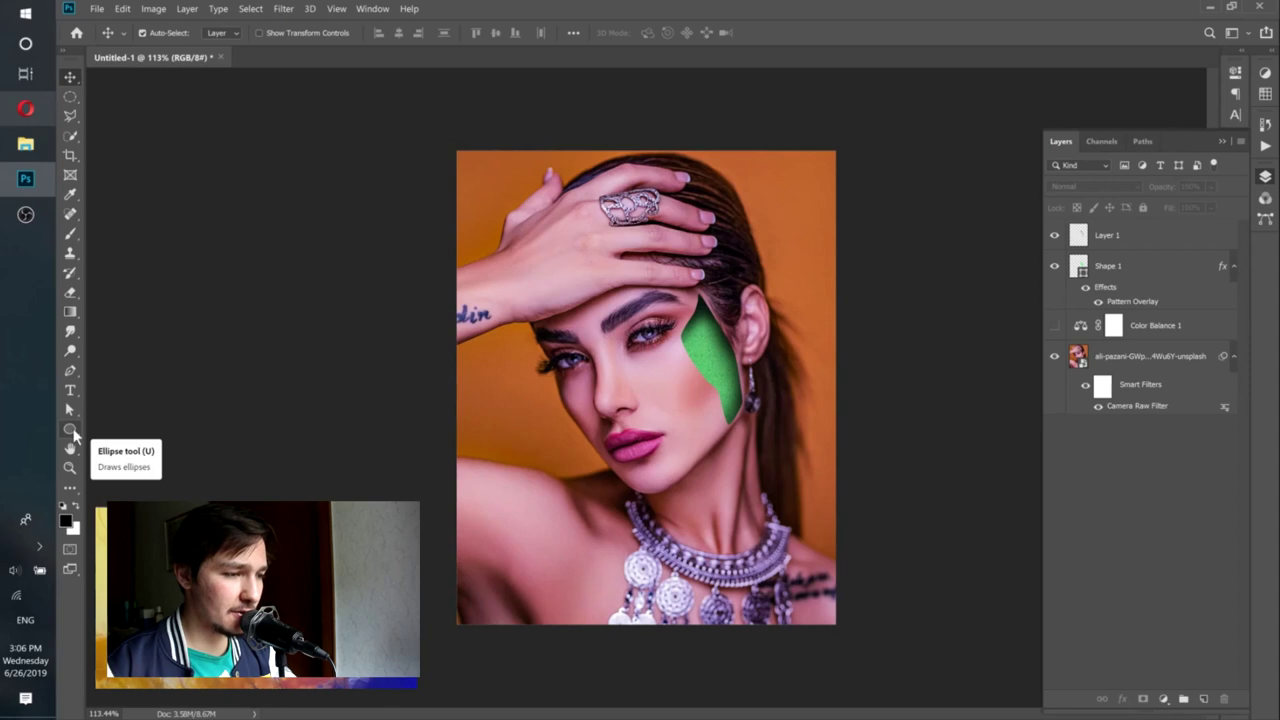
# Draw a 38 px circle with the Ellipse tool on the cheek between the nose and the green cut-out.
pyautogui.click(70, 430)
pyautogui.moveTo(646, 374); pyautogui.dragTo(668, 397)
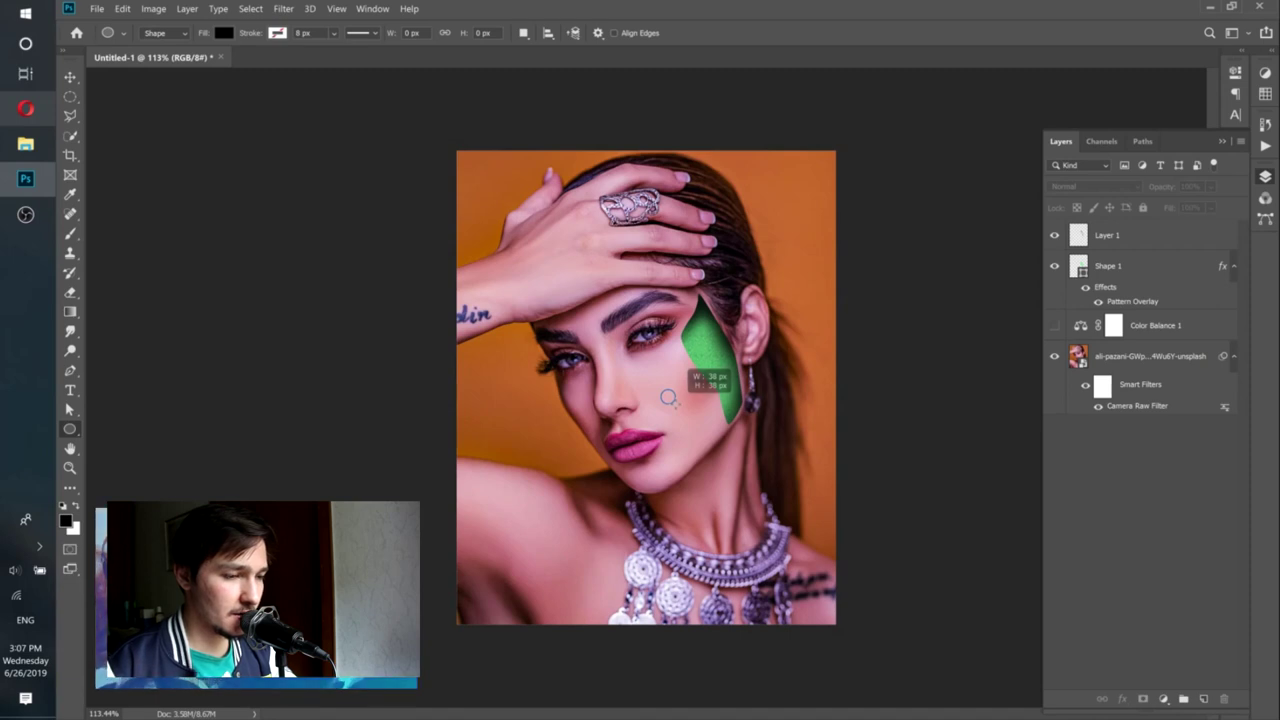
pyautogui.moveTo(668, 397); pyautogui.dragTo(668, 397)
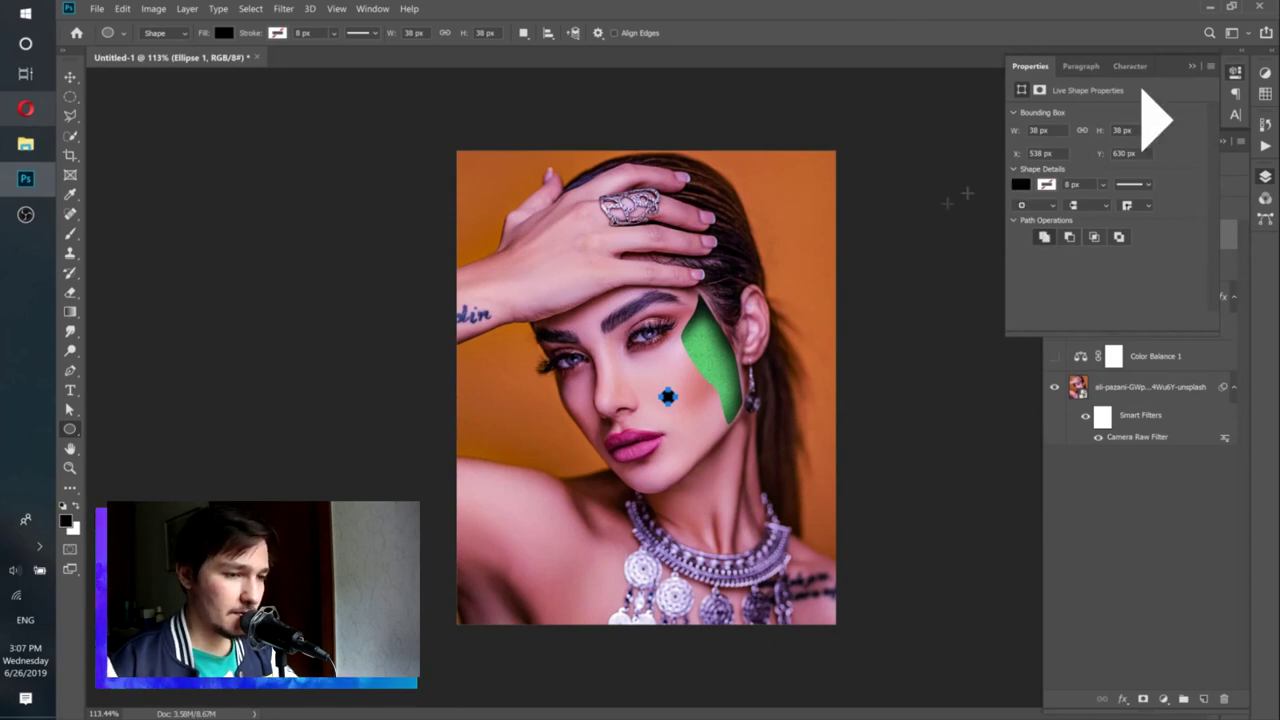
# Change the small circle's fill from black to a darkened shade of pure green.
pyautogui.click(1020, 185)
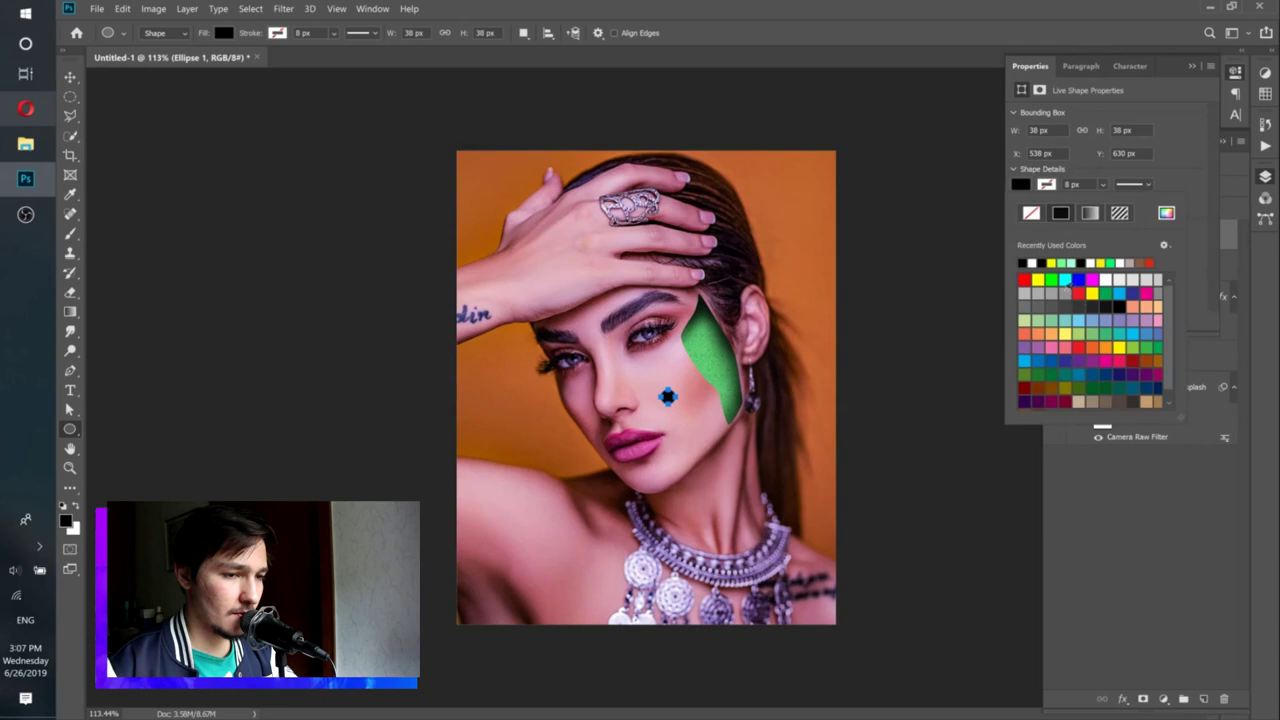
pyautogui.click(1051, 279)
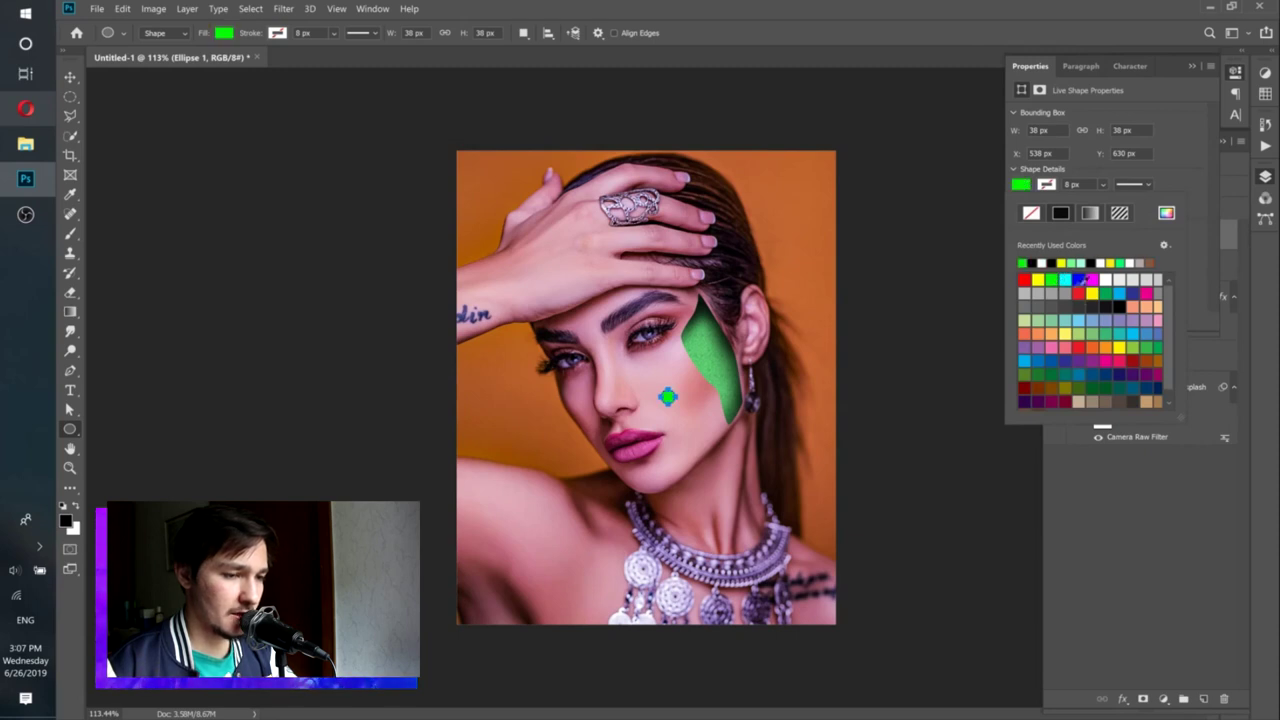
pyautogui.click(1166, 213)
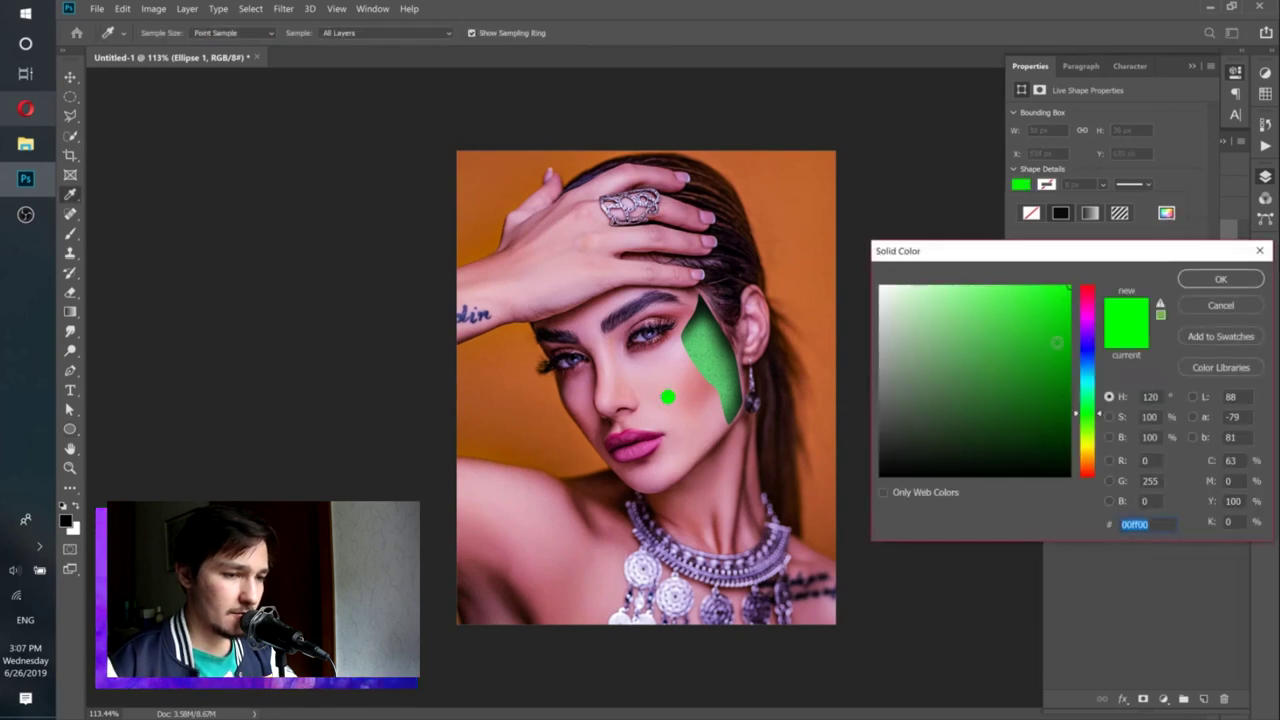
pyautogui.click(1220, 279)
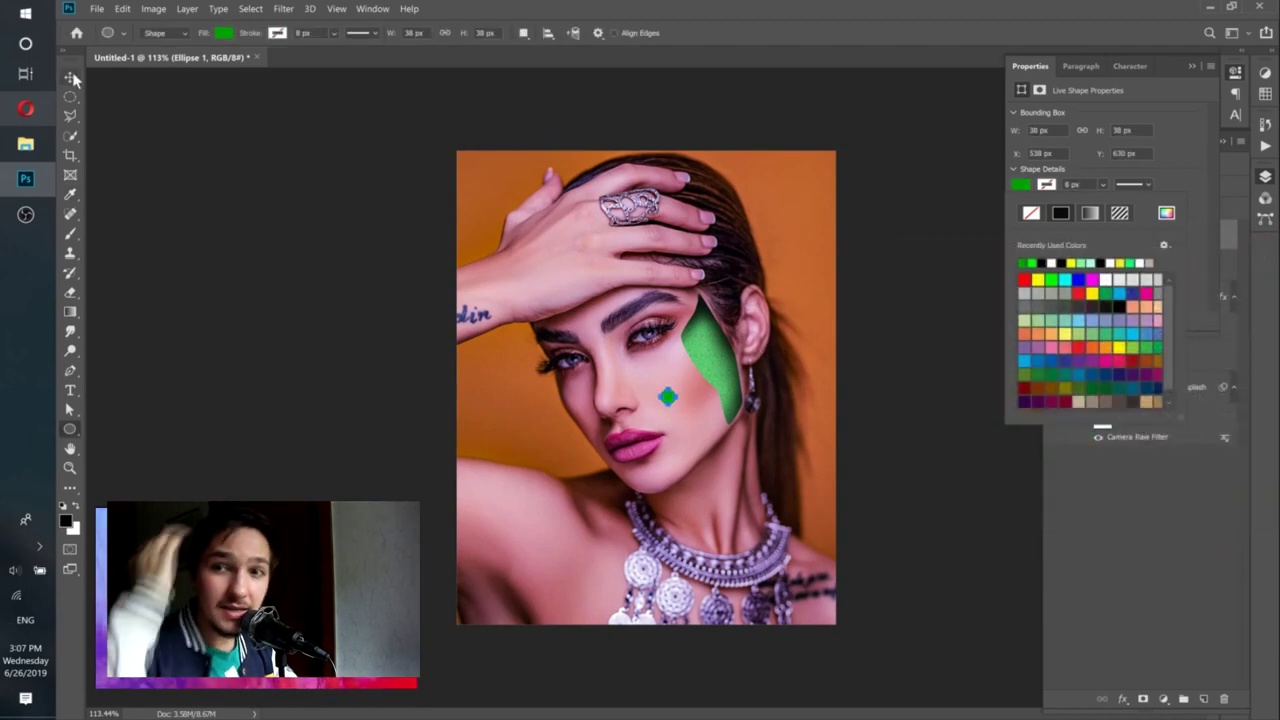
pyautogui.click(842, 378)
# Create a new 3D extrusion from the green circle's layer and switch to the 3D workspace.
pyautogui.press('v')
pyautogui.moveTo(648, 396); pyautogui.dragTo(690, 412)
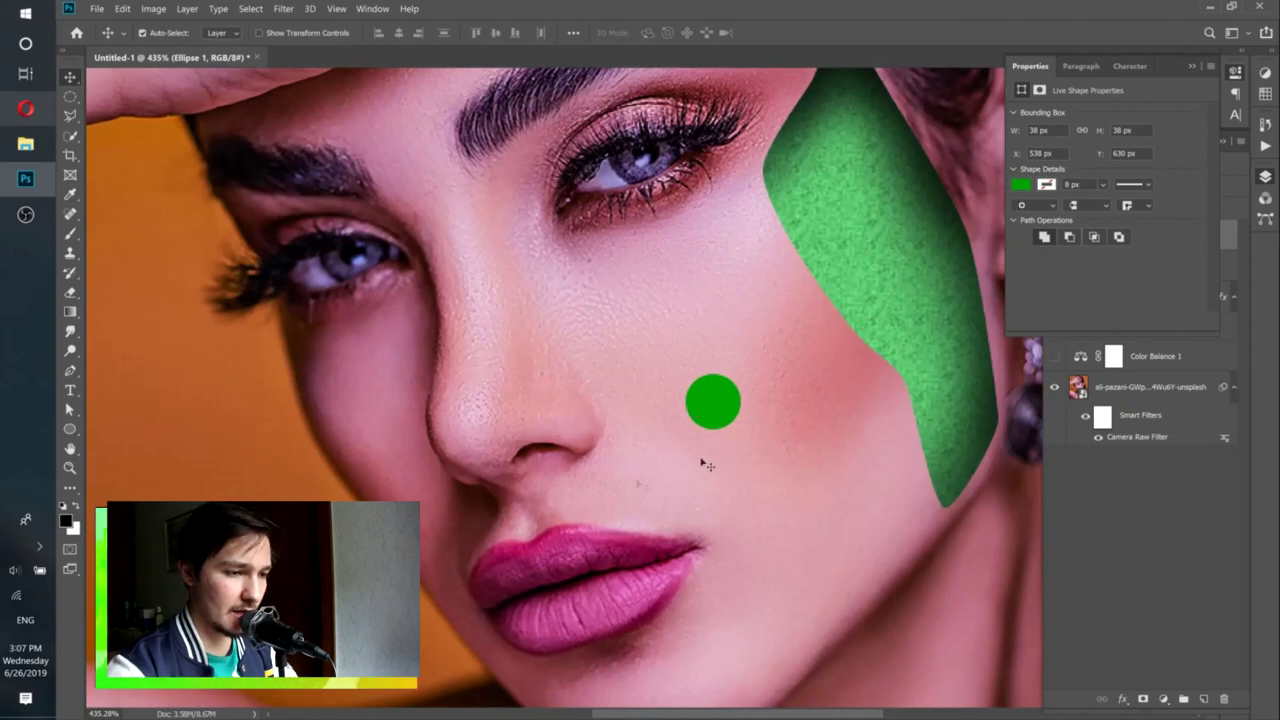
pyautogui.click(1191, 66)
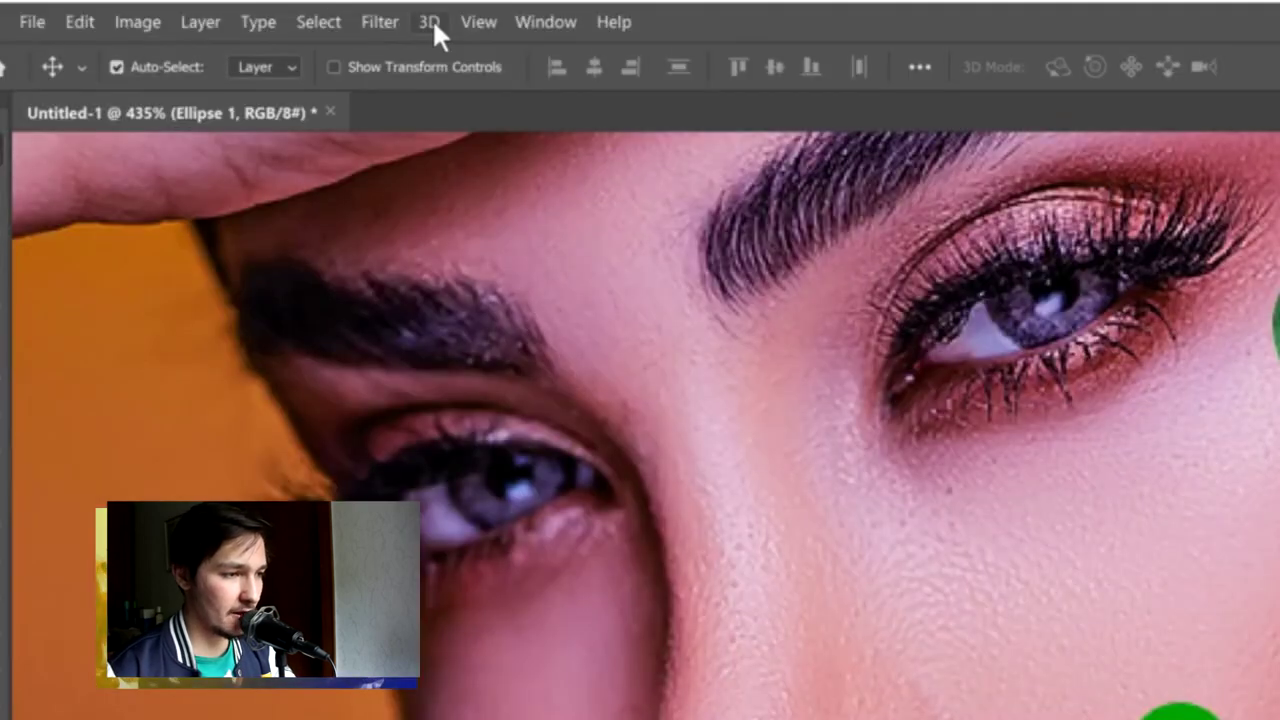
pyautogui.click(310, 8)
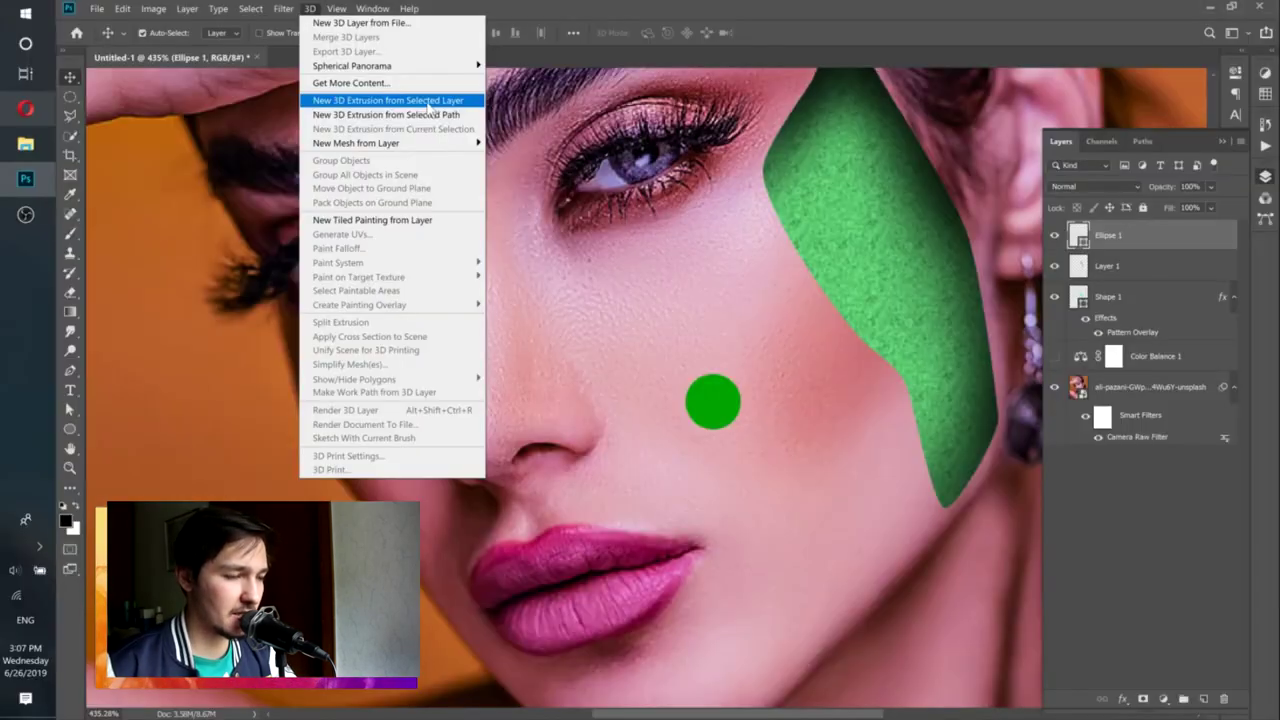
pyautogui.click(647, 198)
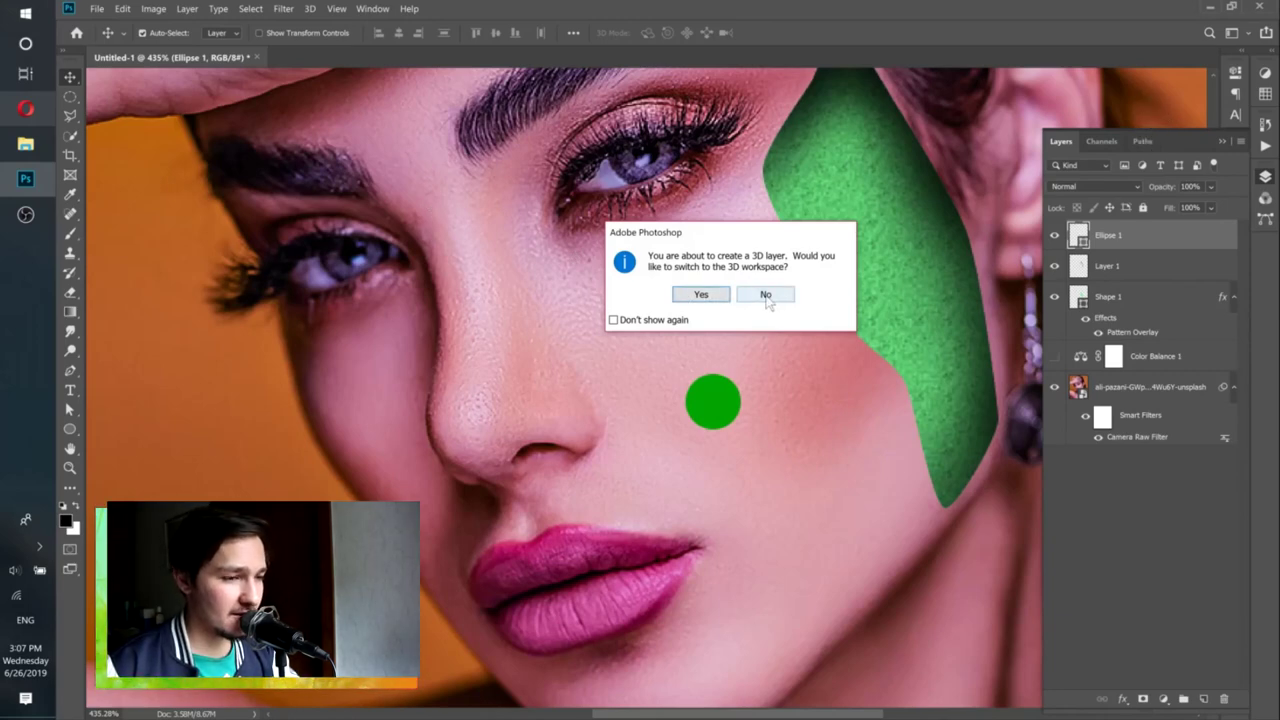
pyautogui.click(700, 295)
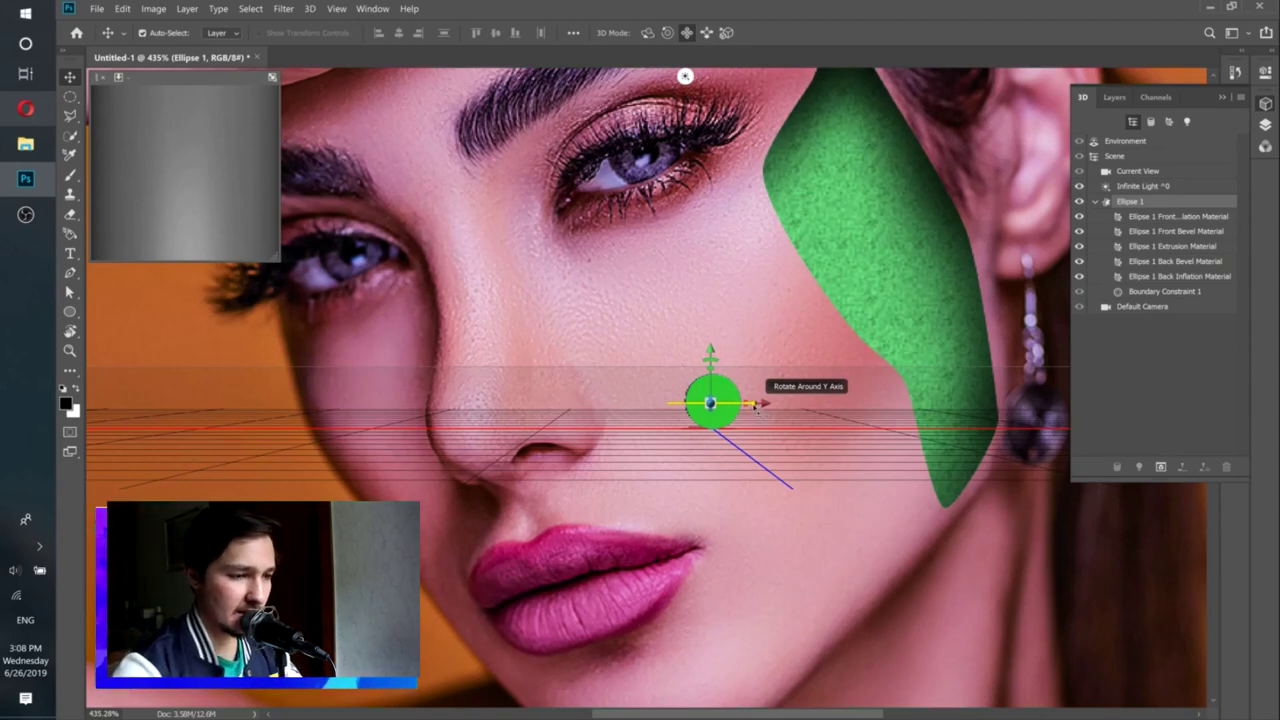
# Rotate the extruded circle around its Y axis to lie sideways and lengthen its extrusion depth to 59.22 px.
pyautogui.moveTo(755, 405); pyautogui.dragTo(483, 414)
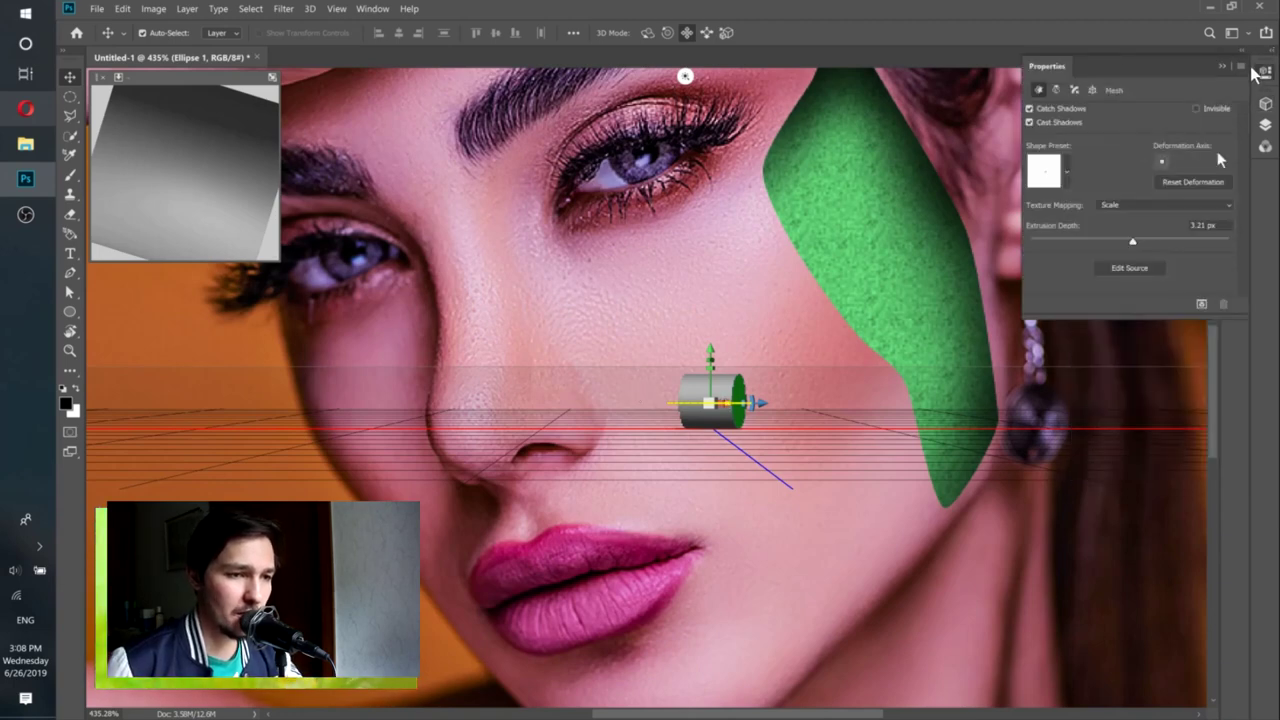
pyautogui.click(1263, 76)
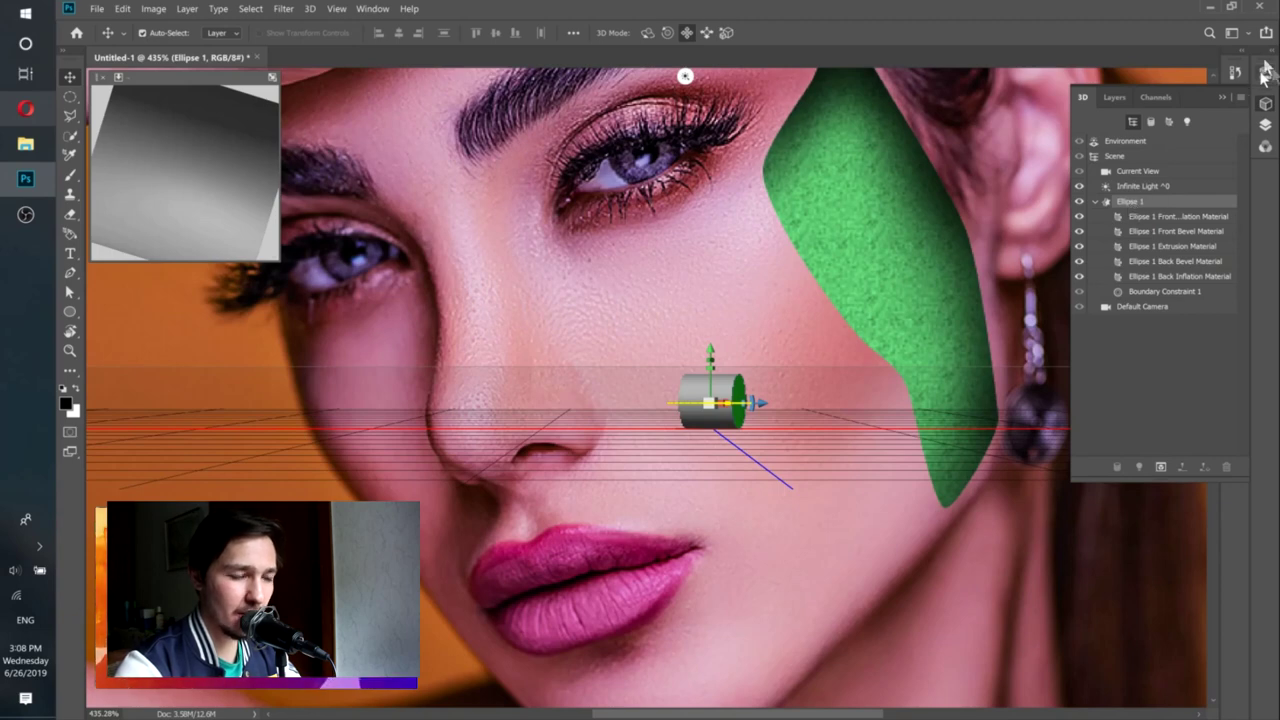
pyautogui.click(1264, 77)
pyautogui.click(1264, 77)
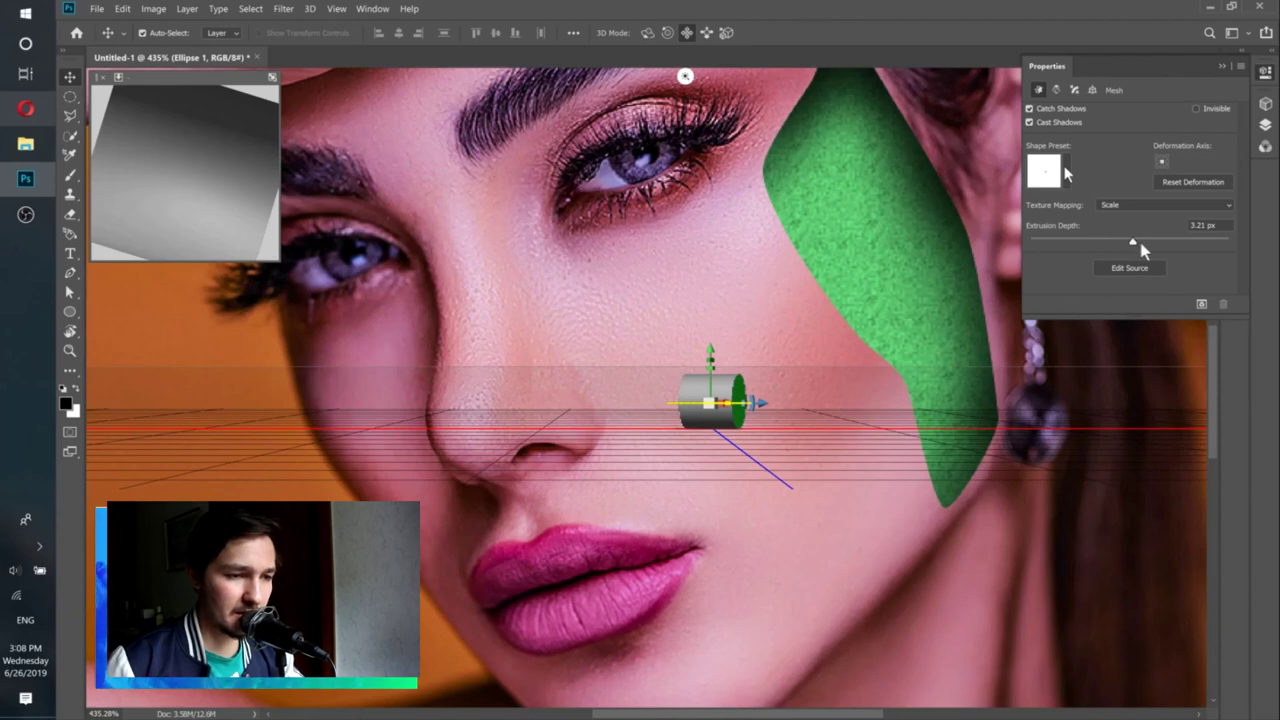
pyautogui.moveTo(1133, 242); pyautogui.dragTo(1177, 243)
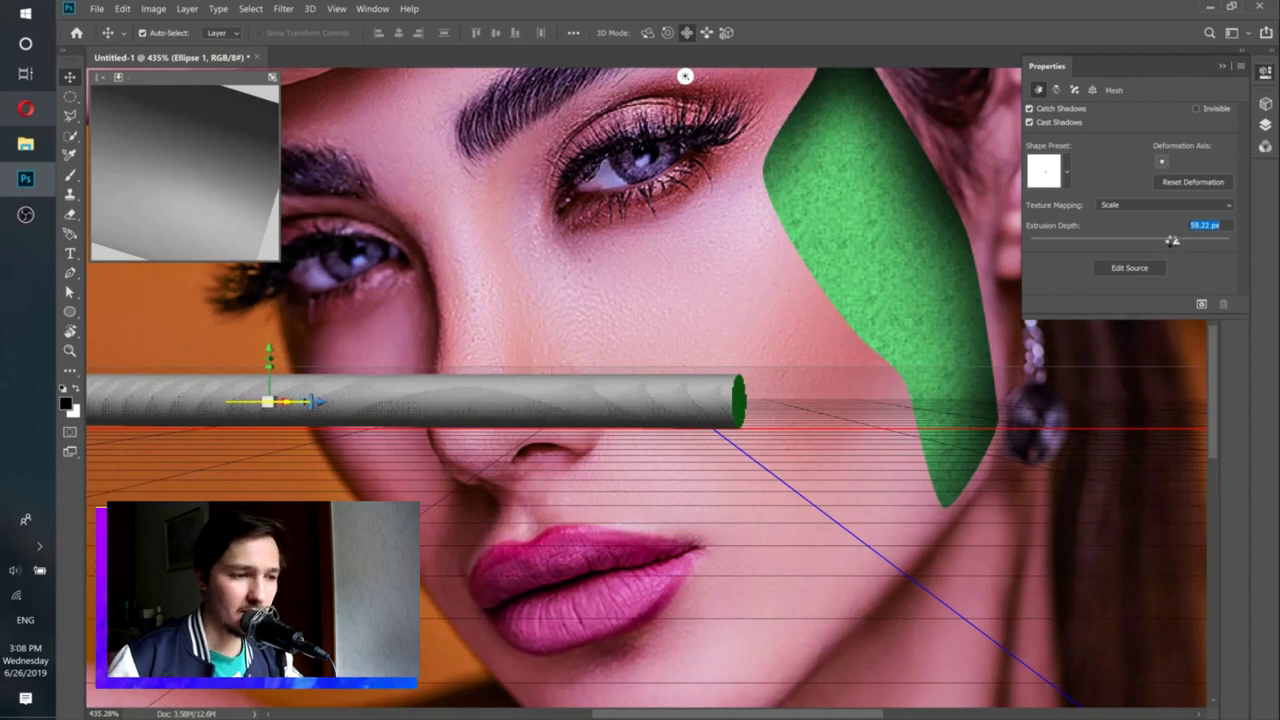
pyautogui.write('0')
pyautogui.press('Return')
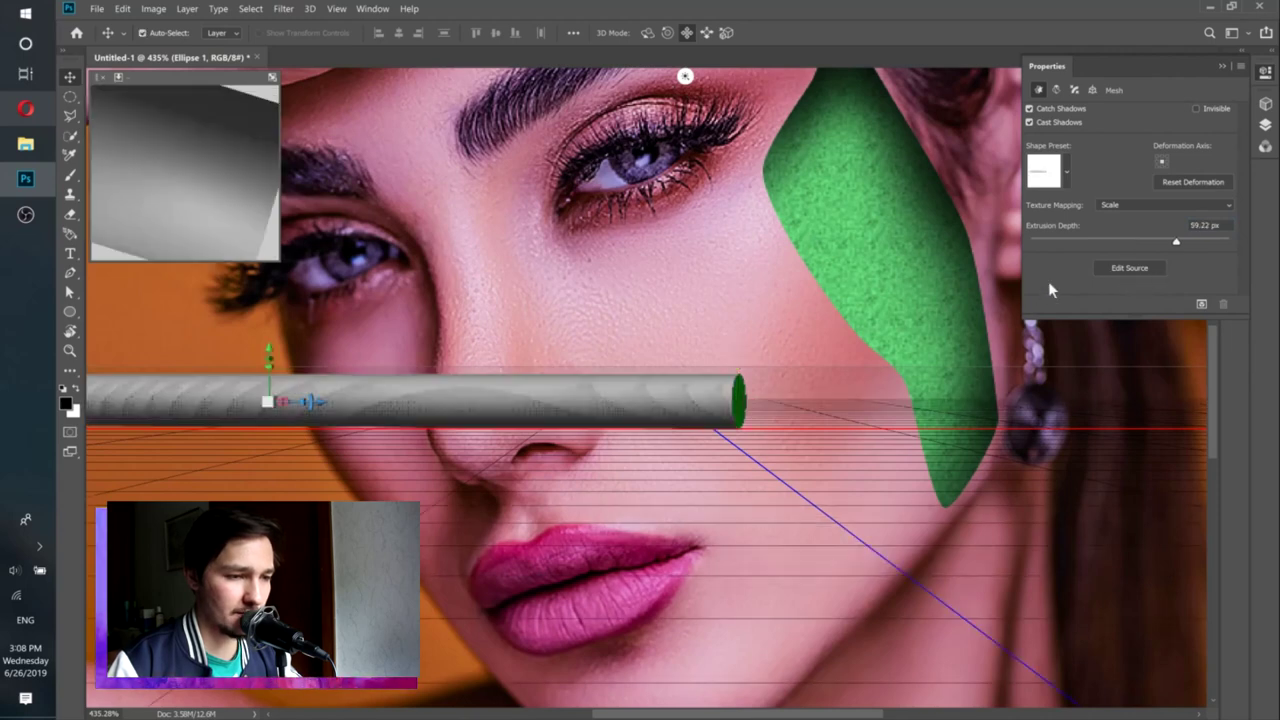
# Set the cylinder's extrusion depth to 54.95 px with the whole portrait in view.
pyautogui.hotkey('ctrl', '0')
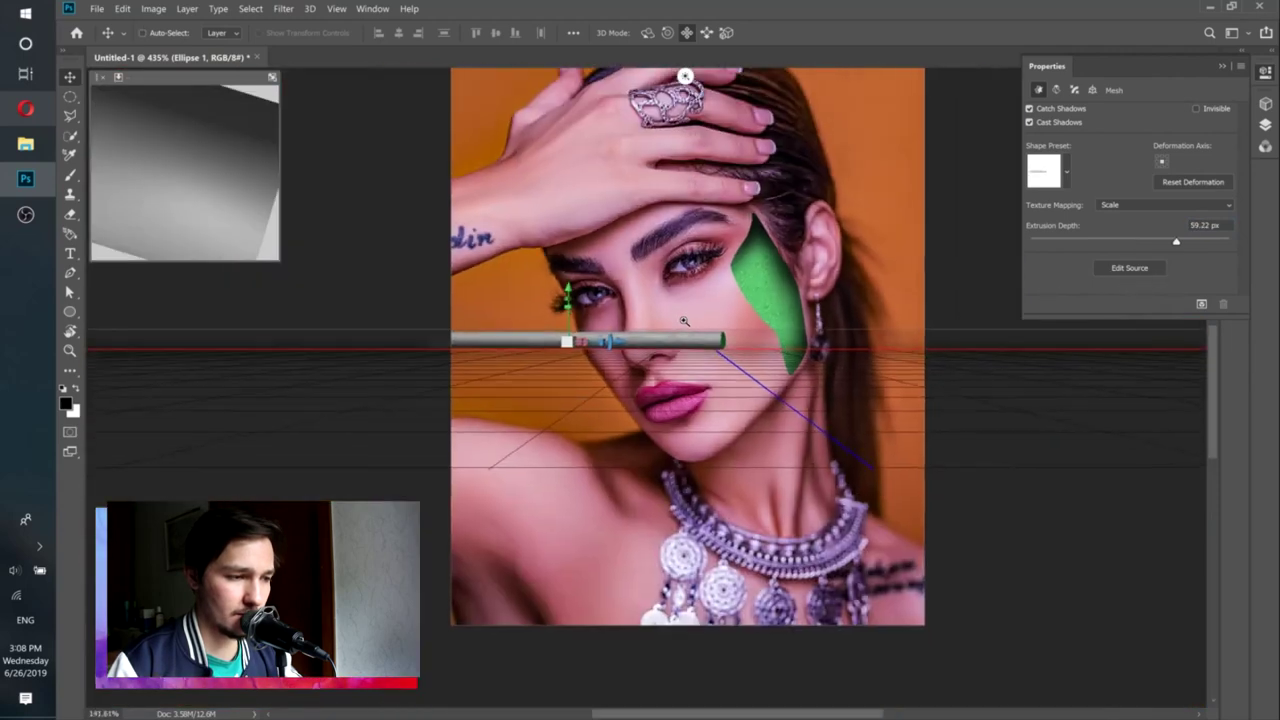
pyautogui.scroll(-3, 688, 320)
pyautogui.scroll(2, 688, 320)
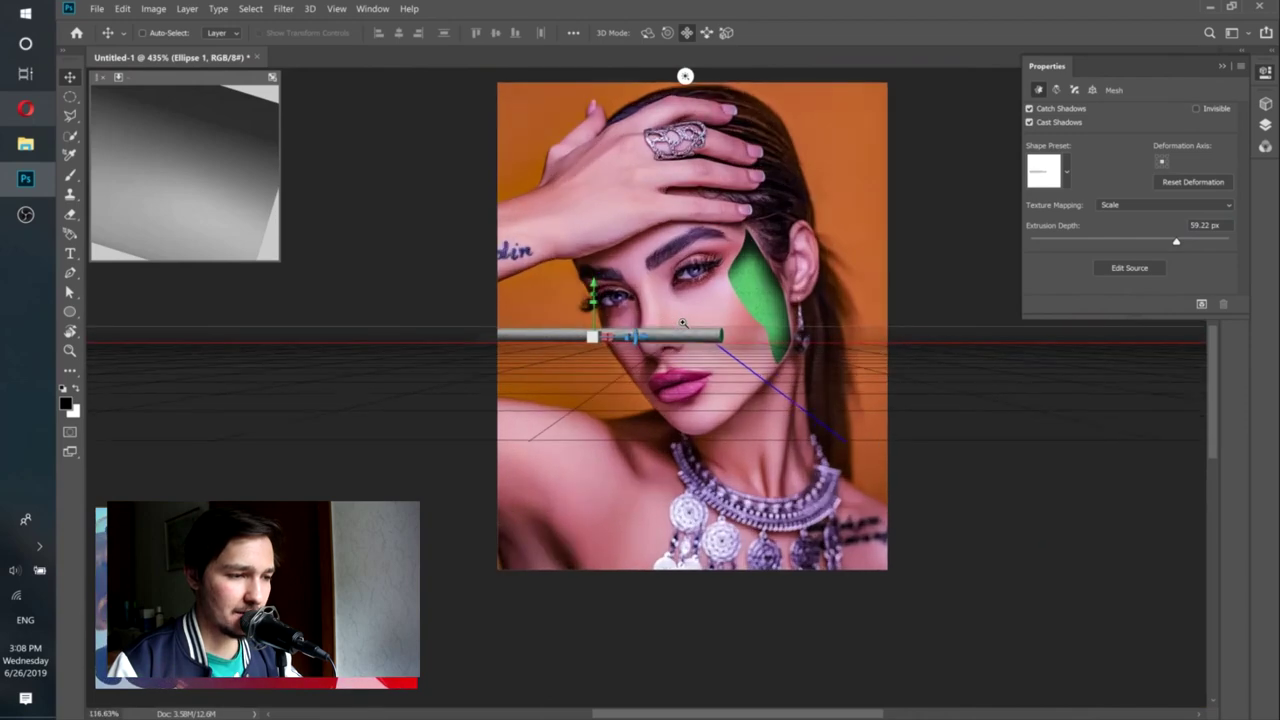
pyautogui.click(1164, 240)
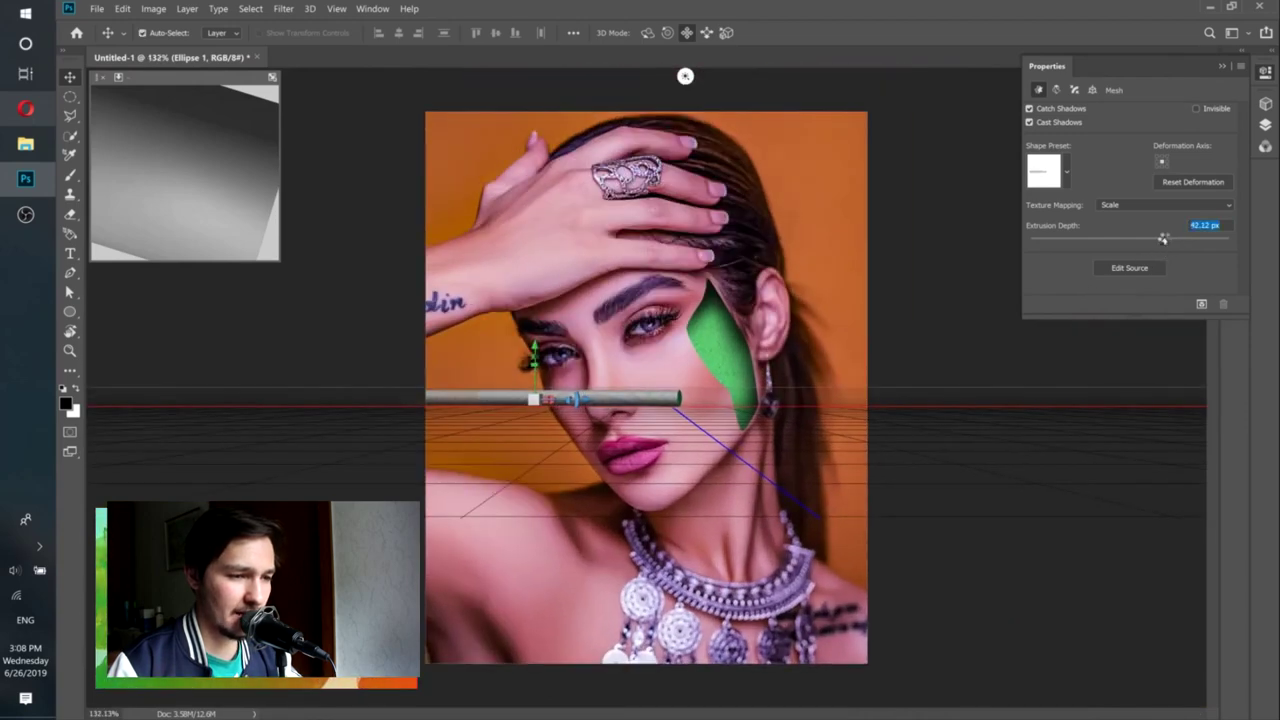
pyautogui.click(1165, 240)
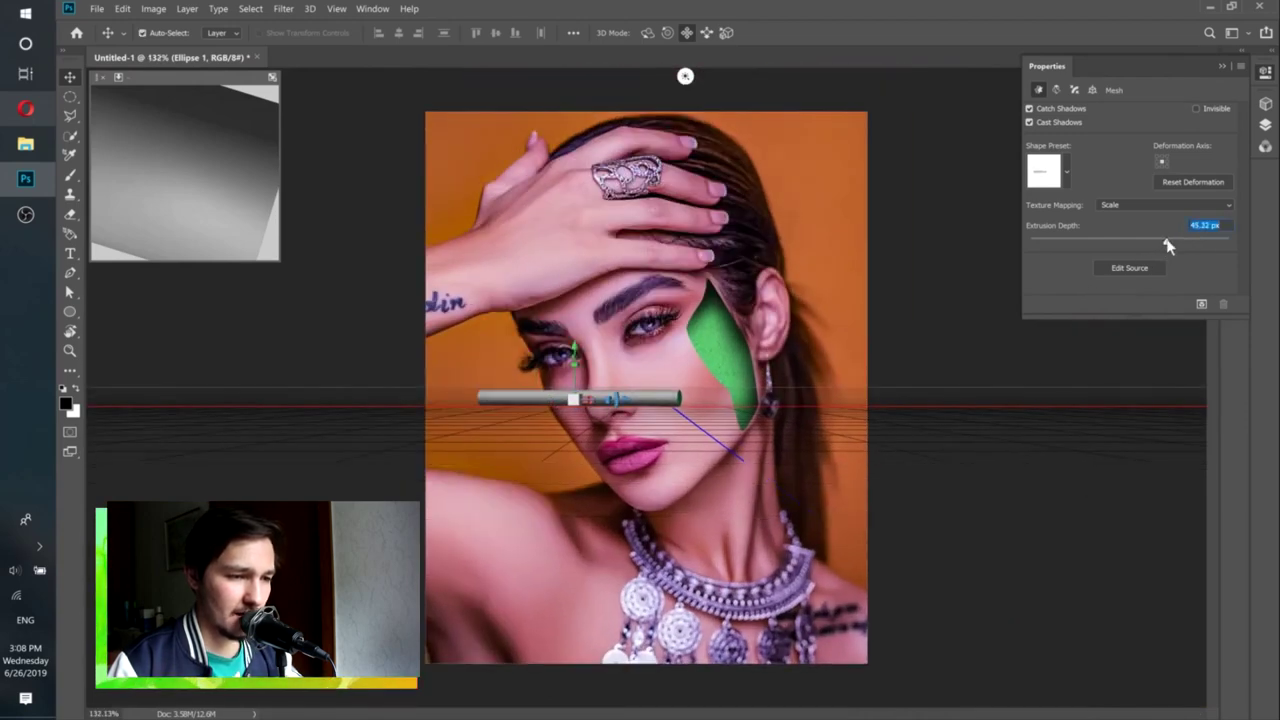
pyautogui.click(1167, 242)
pyautogui.click(1170, 240)
pyautogui.click(1172, 240)
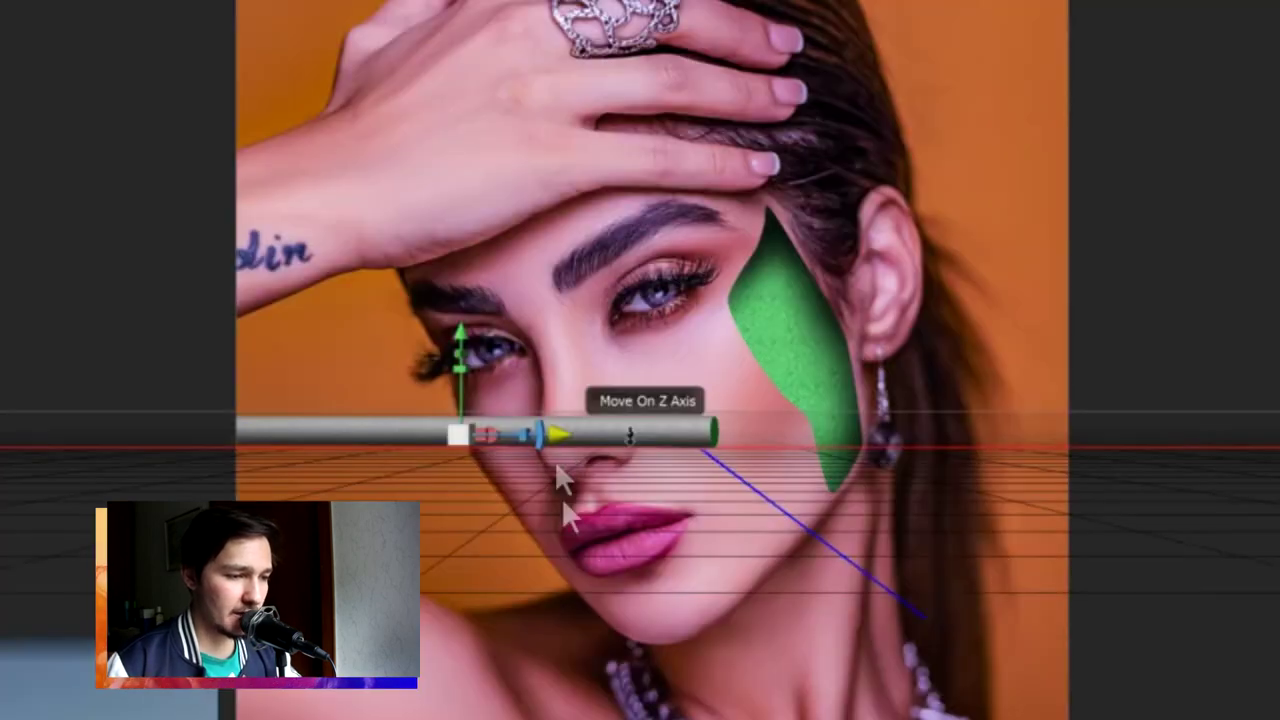
# Move the cylinder along its Z axis so it runs from beside the nose across the cut-out and past the portrait's edge.
pyautogui.moveTo(552, 428); pyautogui.dragTo(1265, 424)
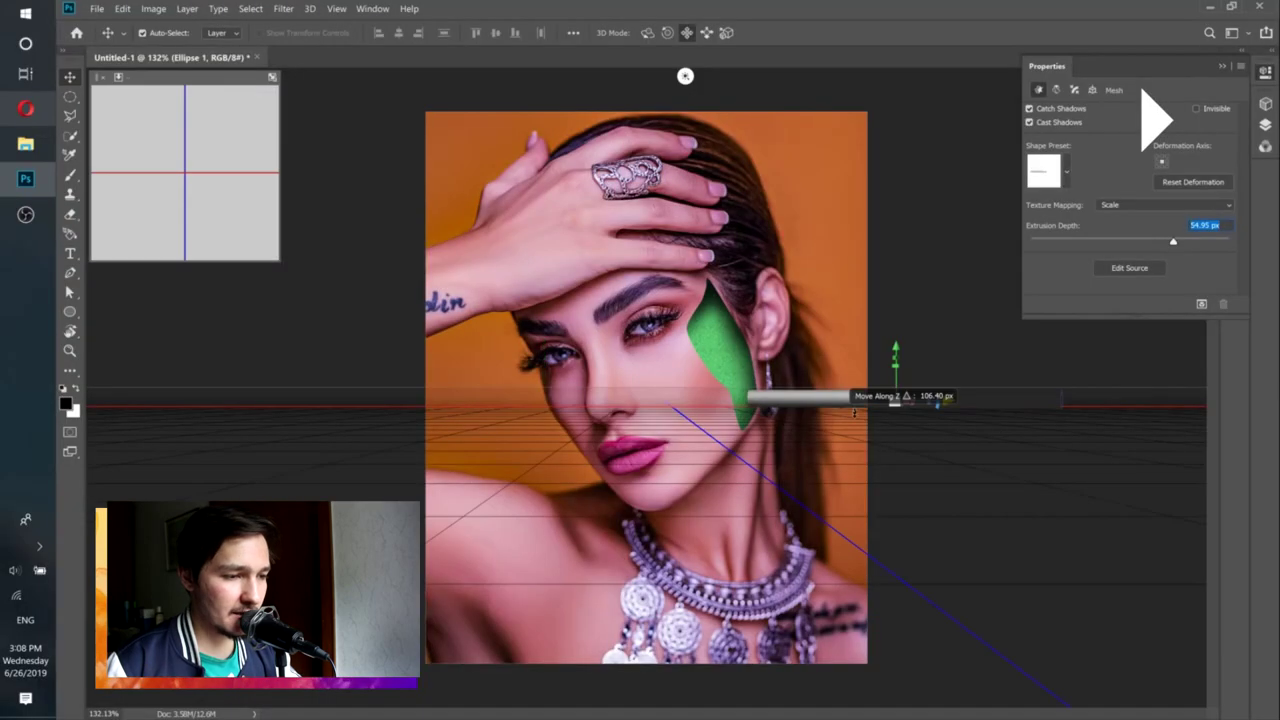
pyautogui.moveTo(845, 398); pyautogui.dragTo(705, 412)
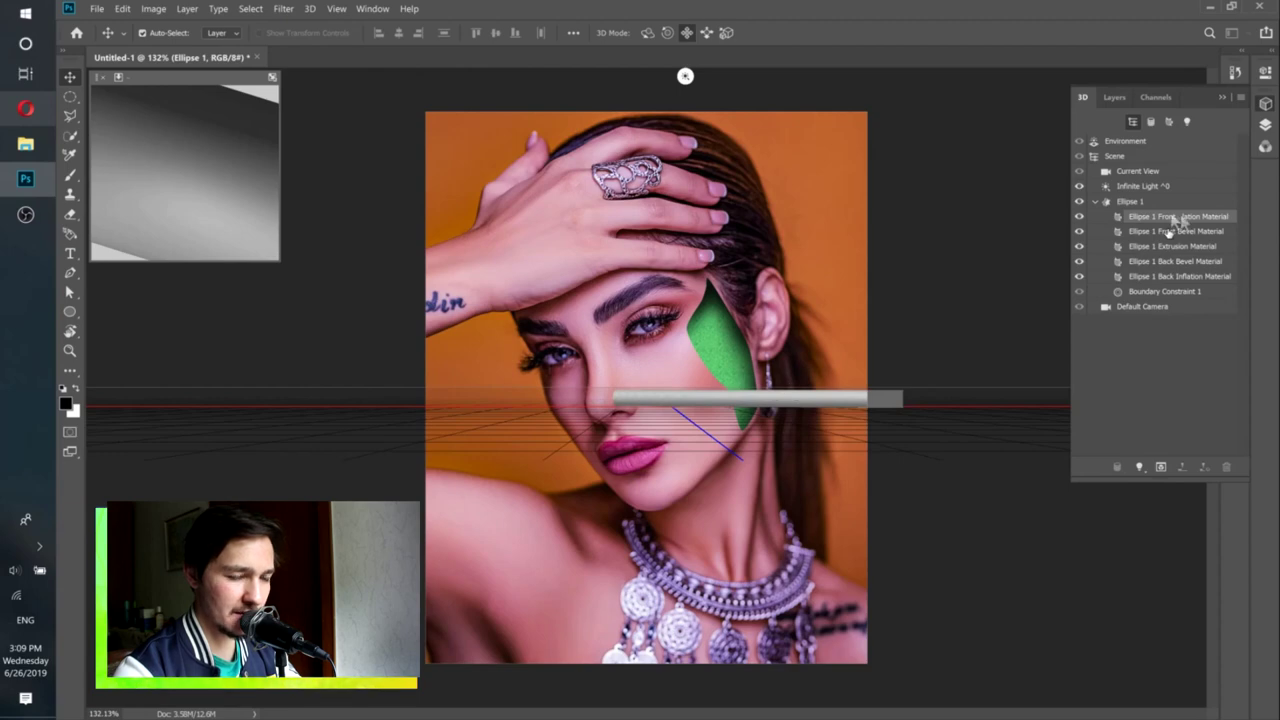
# Try a red patterned material on the cylinder's Front Inflation Material, and assign it the plain white preset instead.
pyautogui.click(1265, 72)
pyautogui.click(1074, 90)
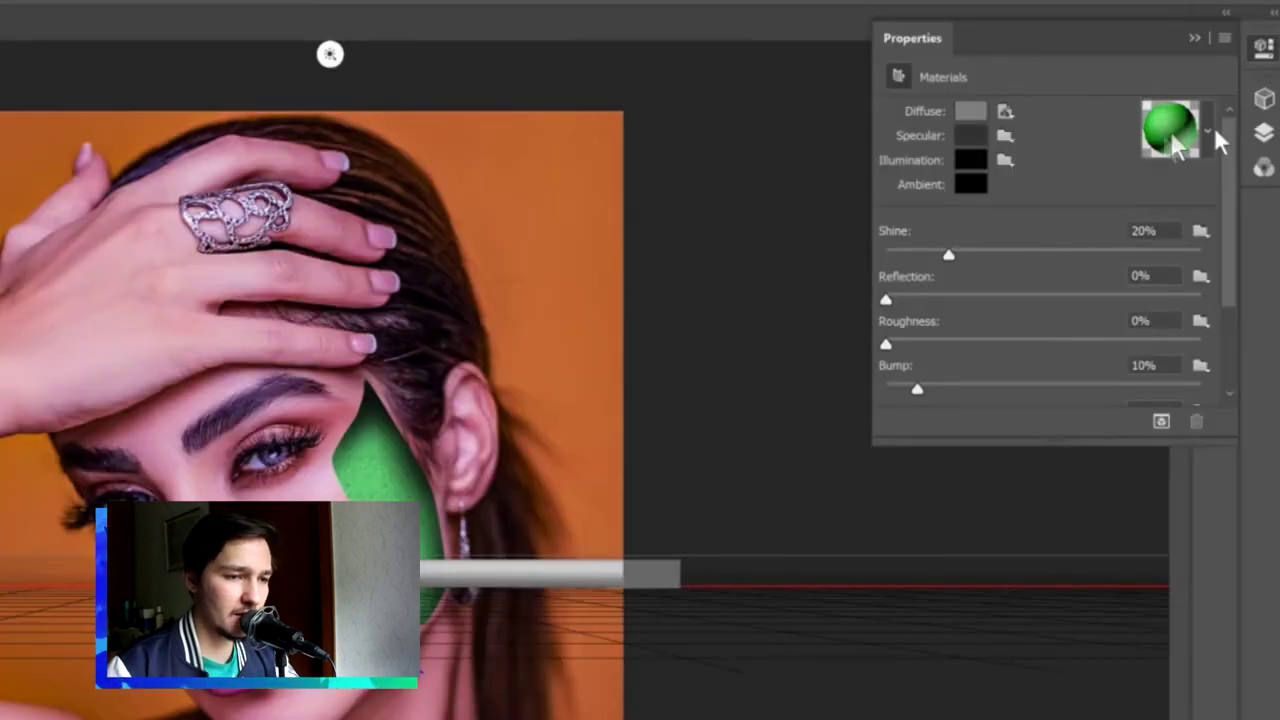
pyautogui.click(1218, 140)
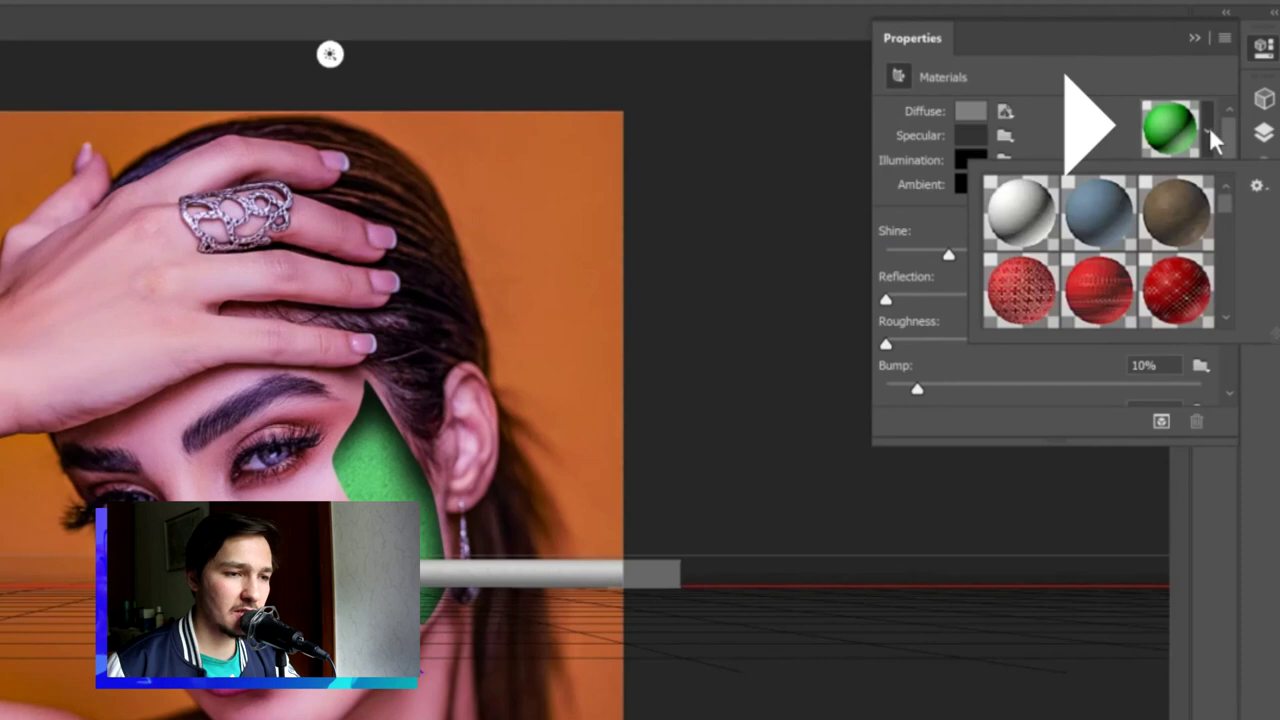
pyautogui.click(1024, 292)
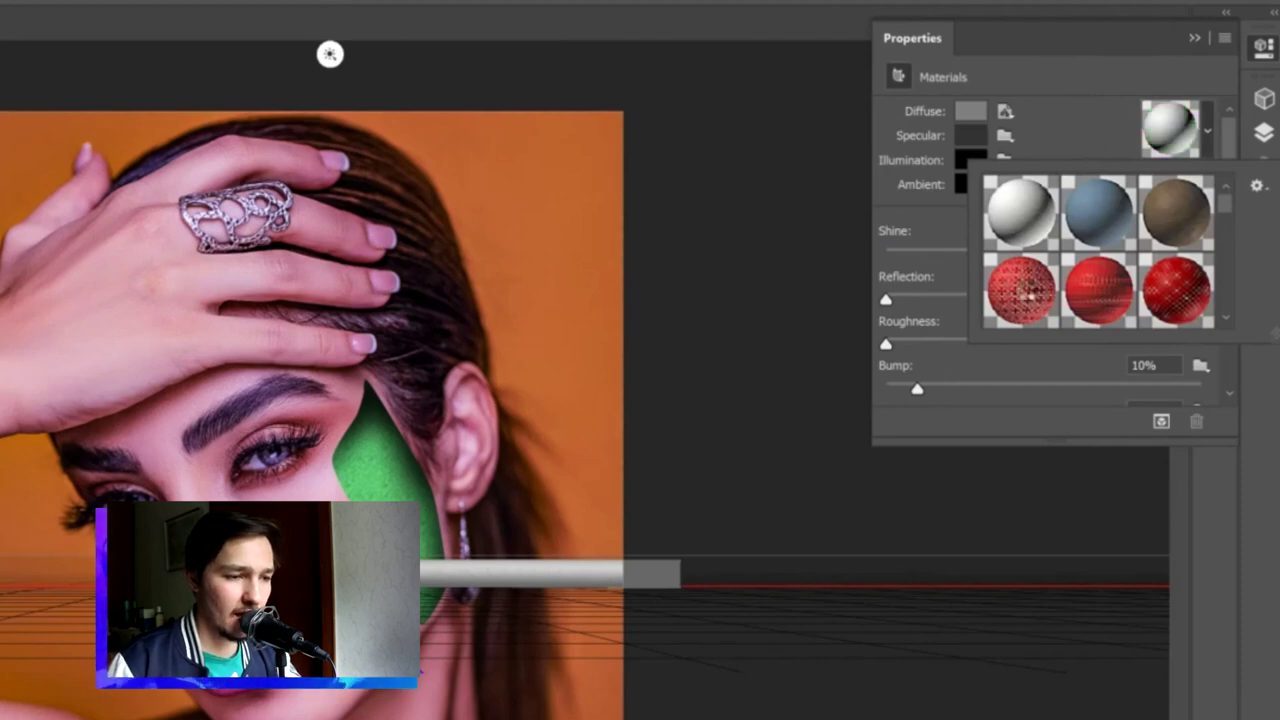
pyautogui.click(1026, 292)
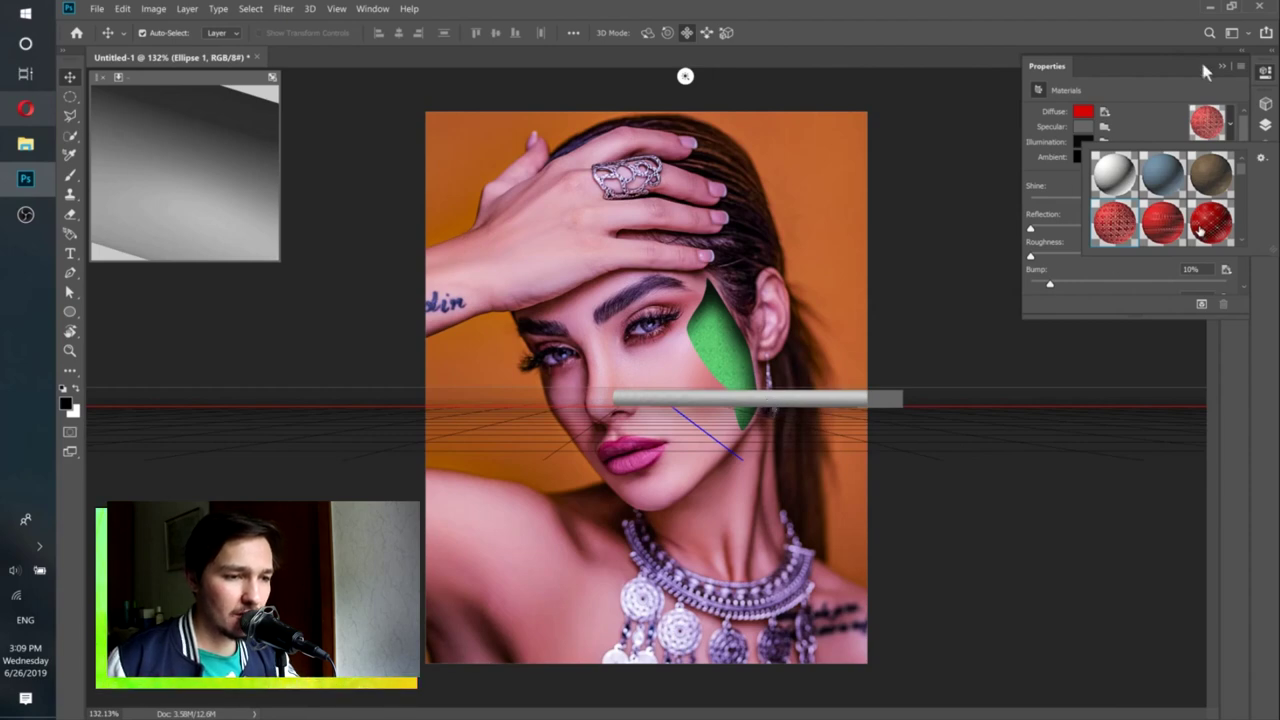
pyautogui.click(1114, 174)
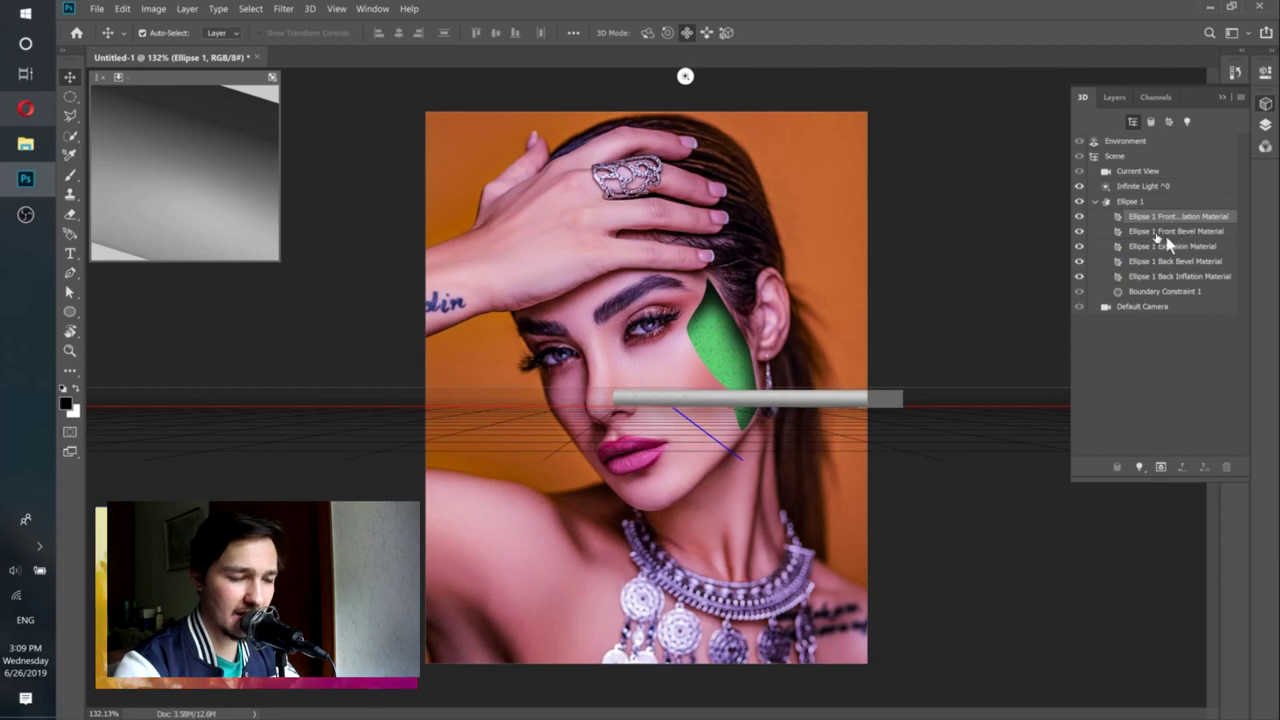
# Try the red material presets on the cylinder's Extrusion Material and assign the perforated red one.
pyautogui.click(1165, 234)
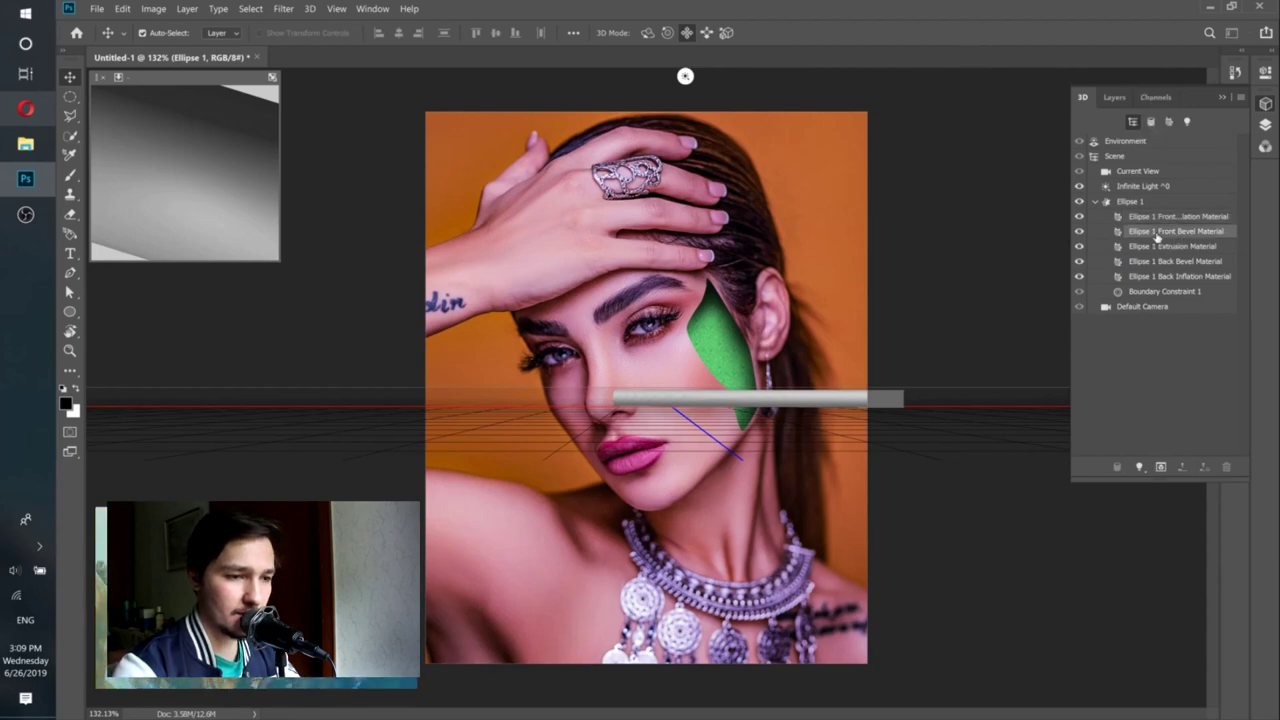
pyautogui.hotkey('ctrl', '+')
pyautogui.click(1165, 247)
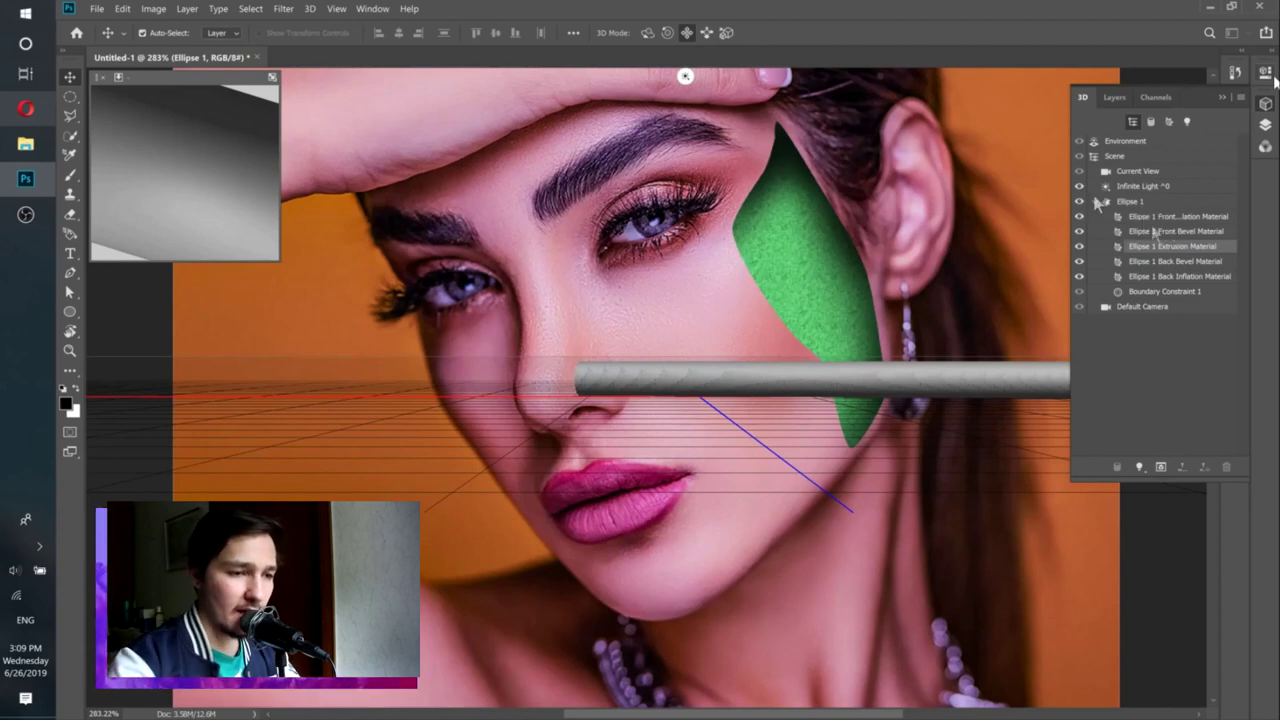
pyautogui.click(1266, 74)
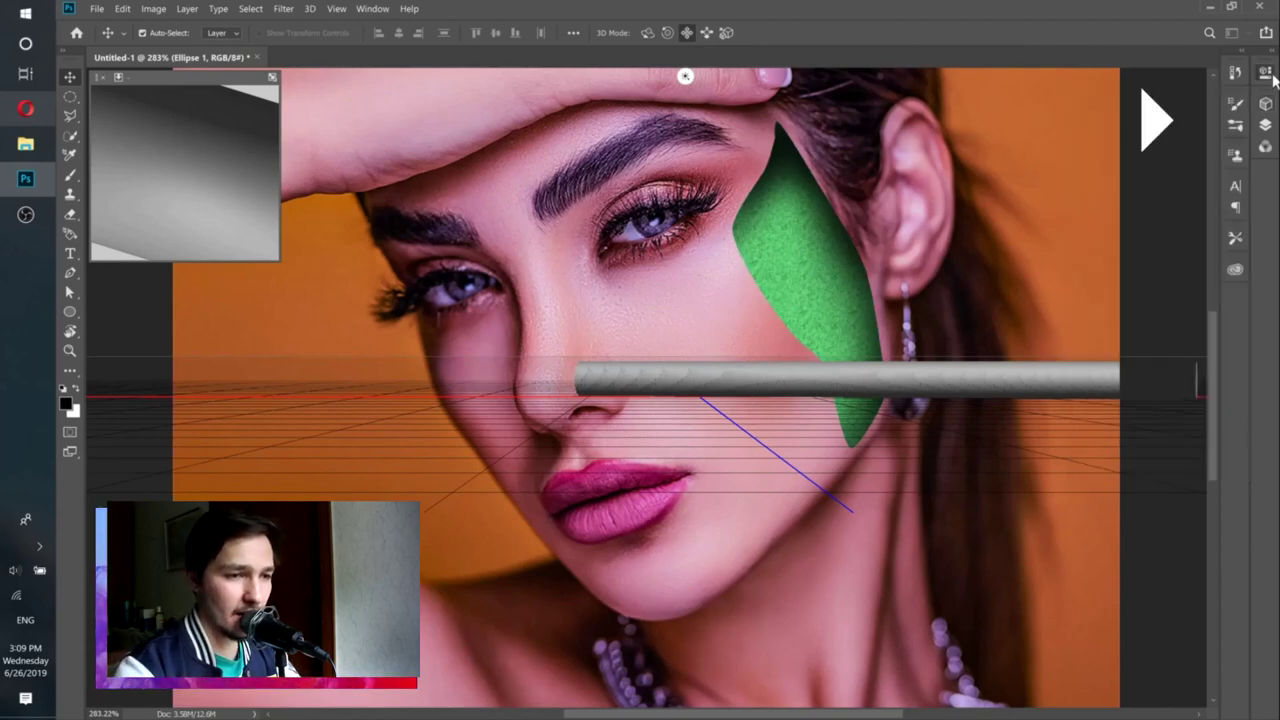
pyautogui.click(1226, 132)
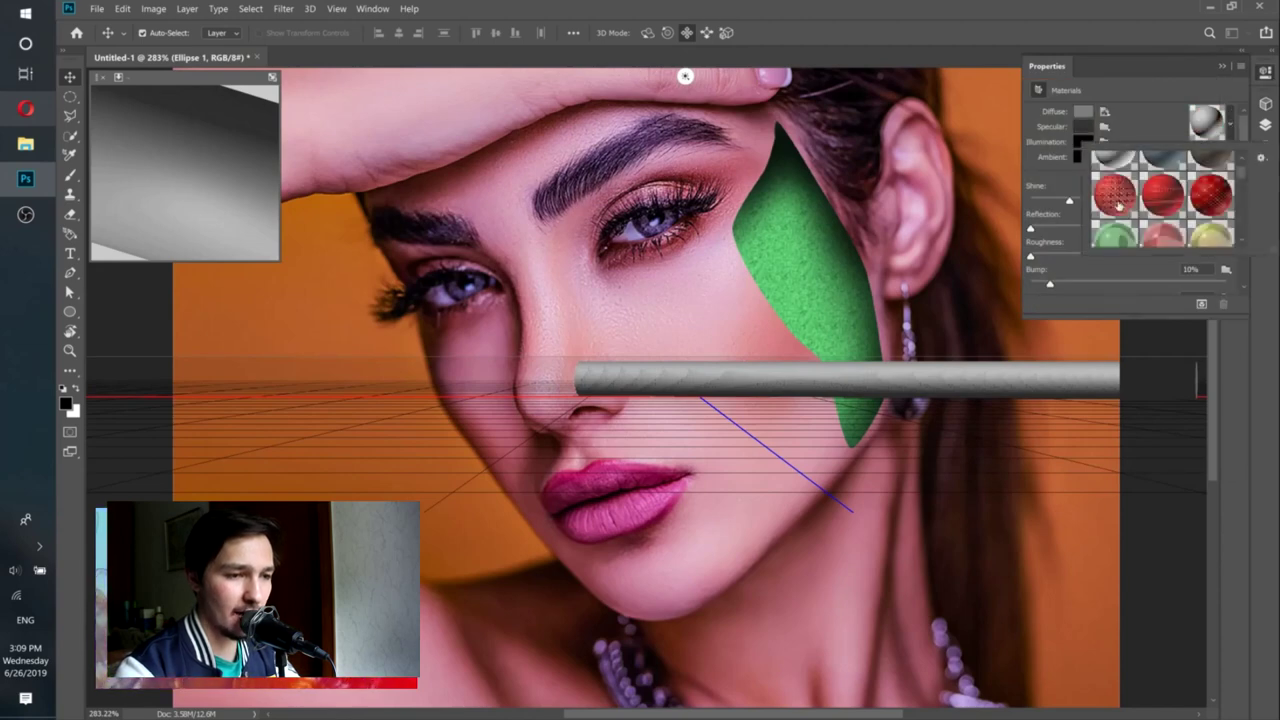
pyautogui.click(1116, 198)
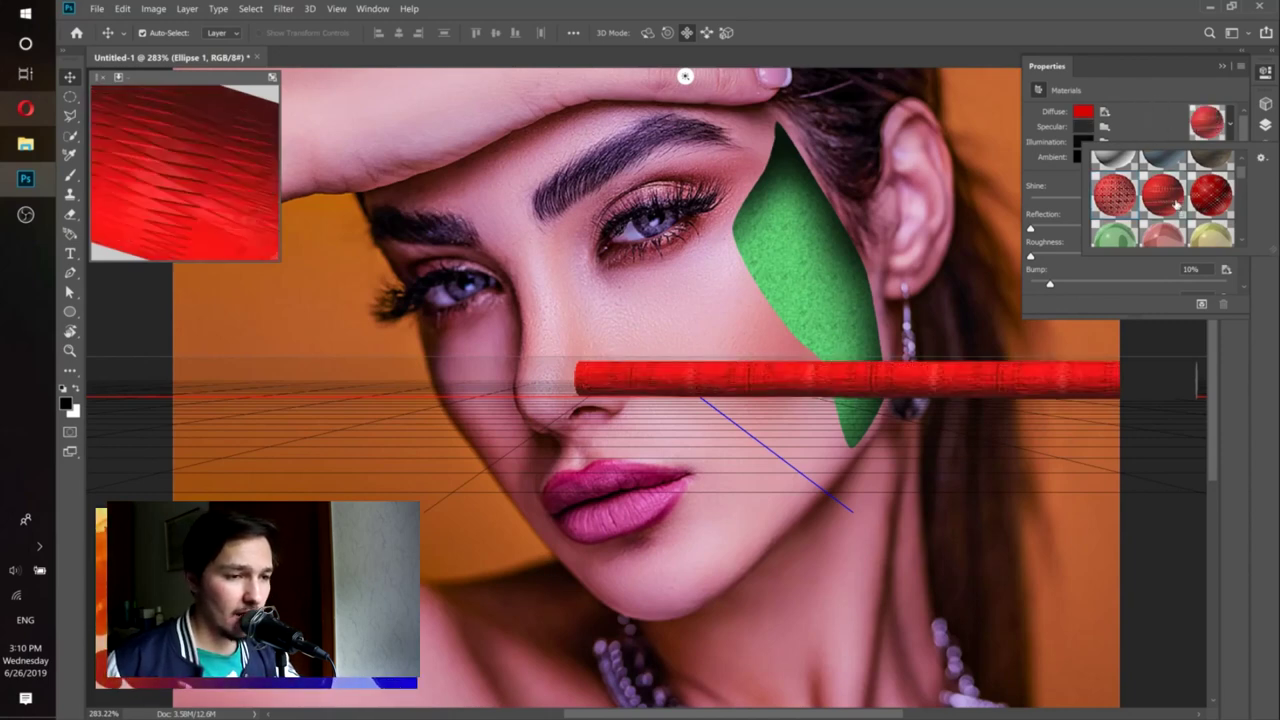
pyautogui.click(1207, 204)
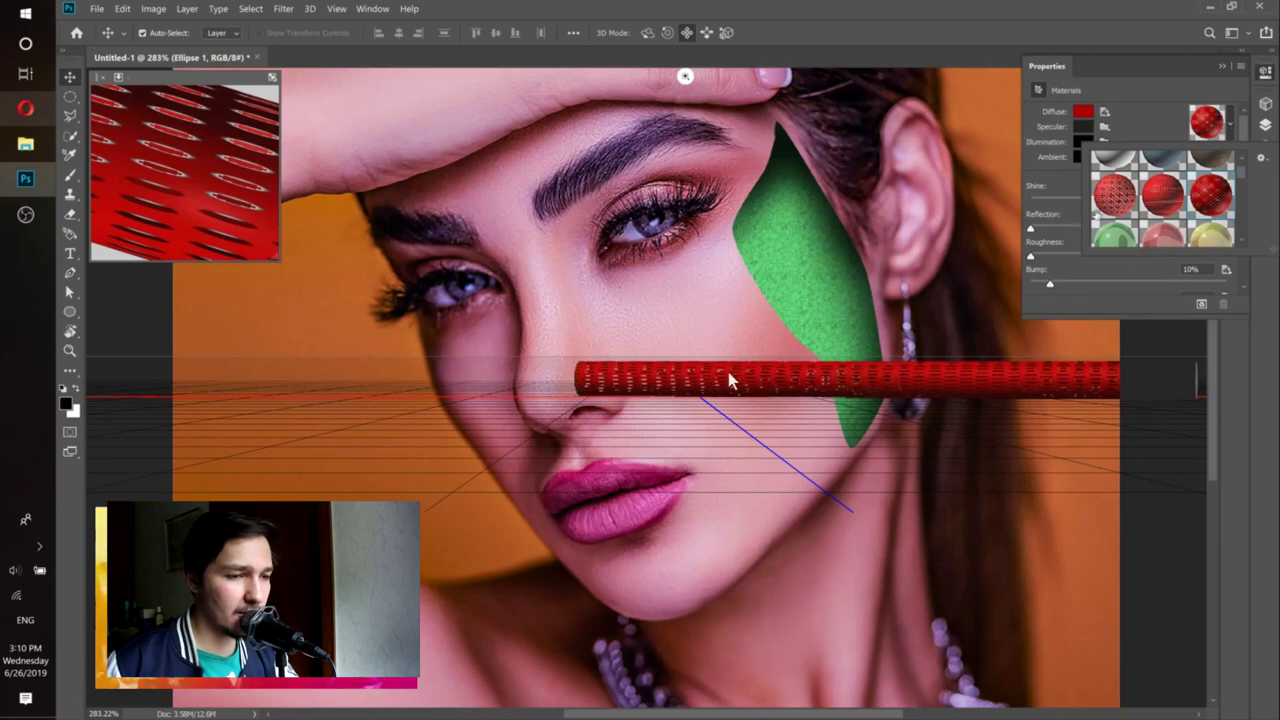
pyautogui.click(1107, 203)
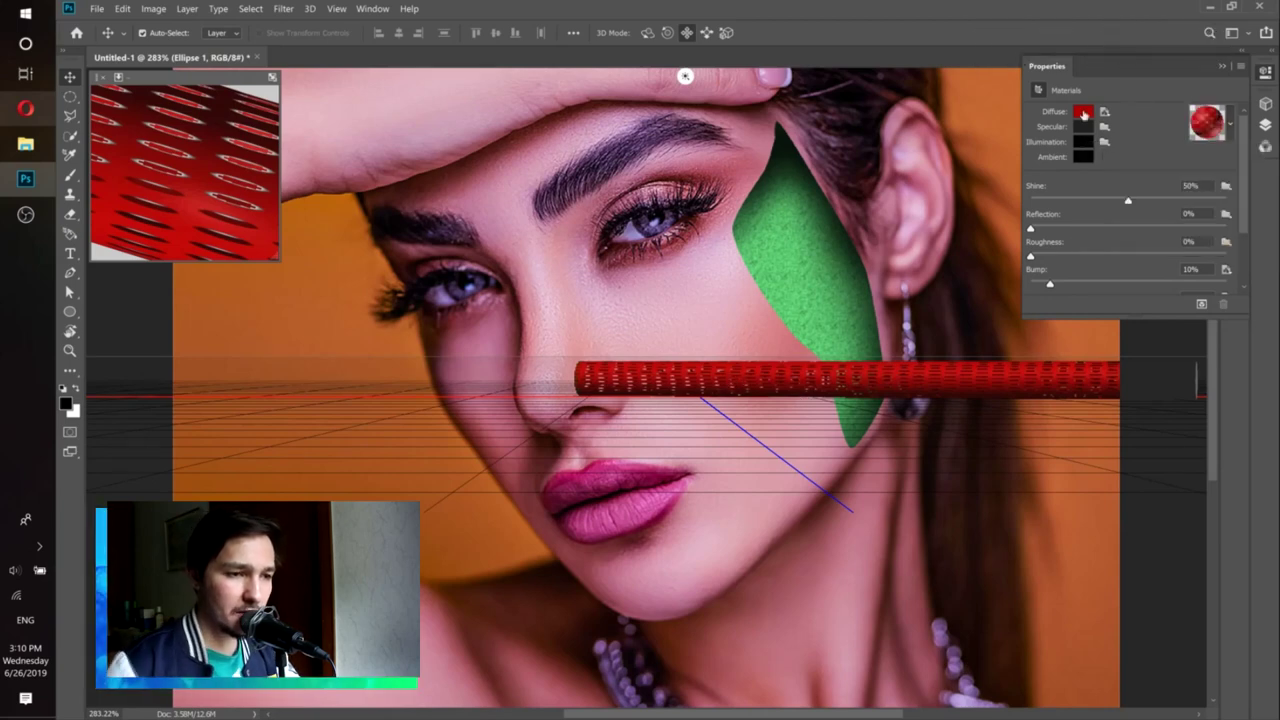
# Set the extrusion material's diffuse color to teal H 168, S 92, B 41, with shine 53%, reflection 19% and bump 14%.
pyautogui.click(1083, 112)
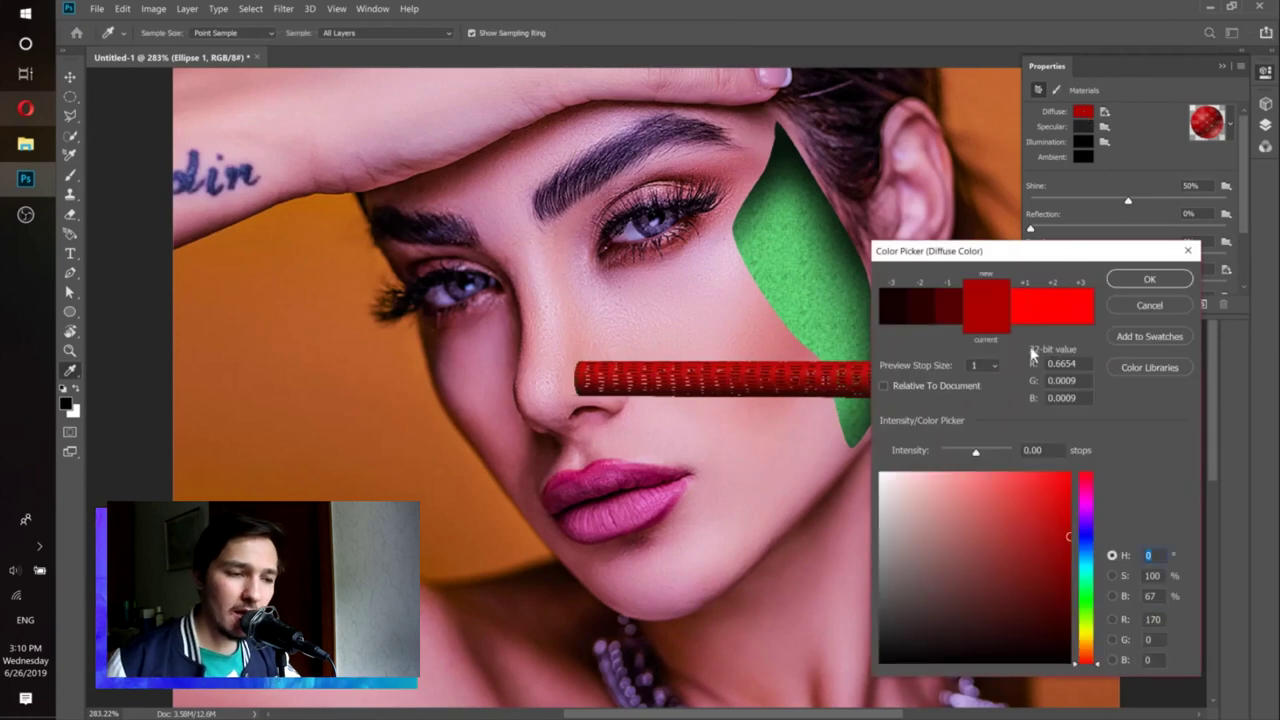
pyautogui.click(1090, 585)
pyautogui.moveTo(1087, 585); pyautogui.dragTo(1087, 589)
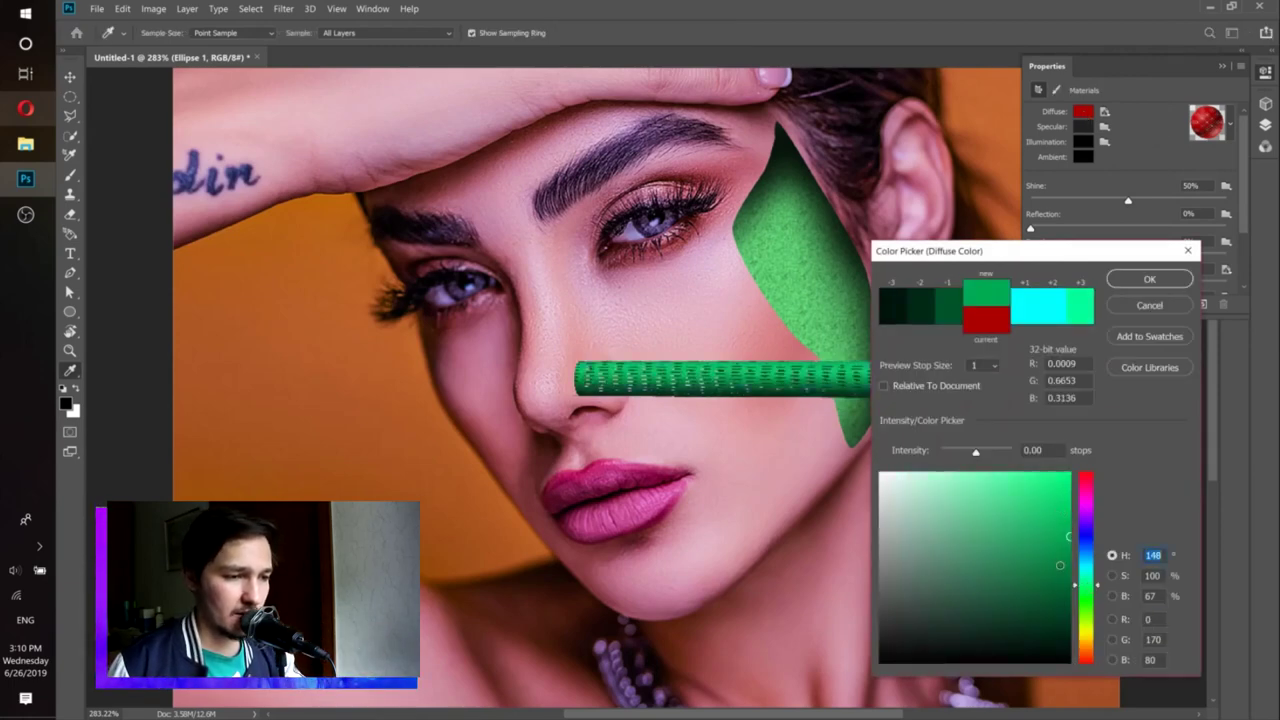
pyautogui.click(1059, 565)
pyautogui.moveTo(1059, 565); pyautogui.dragTo(1055, 584)
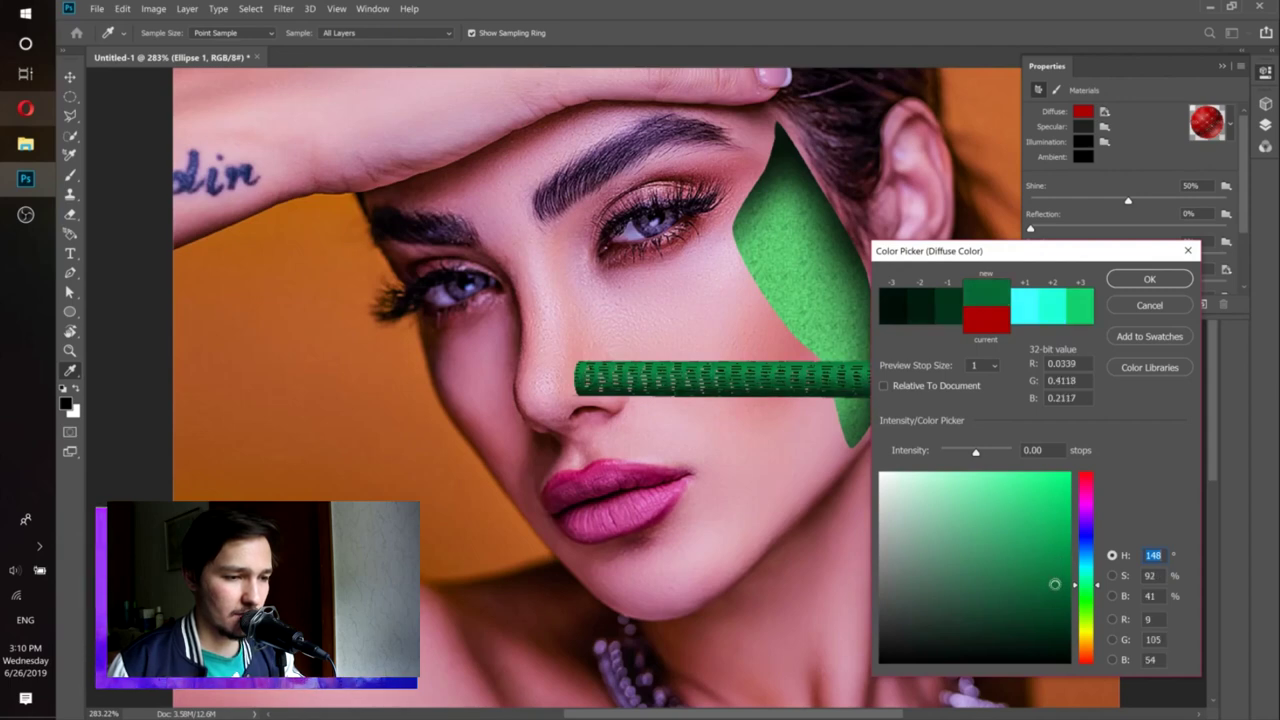
pyautogui.click(1090, 628)
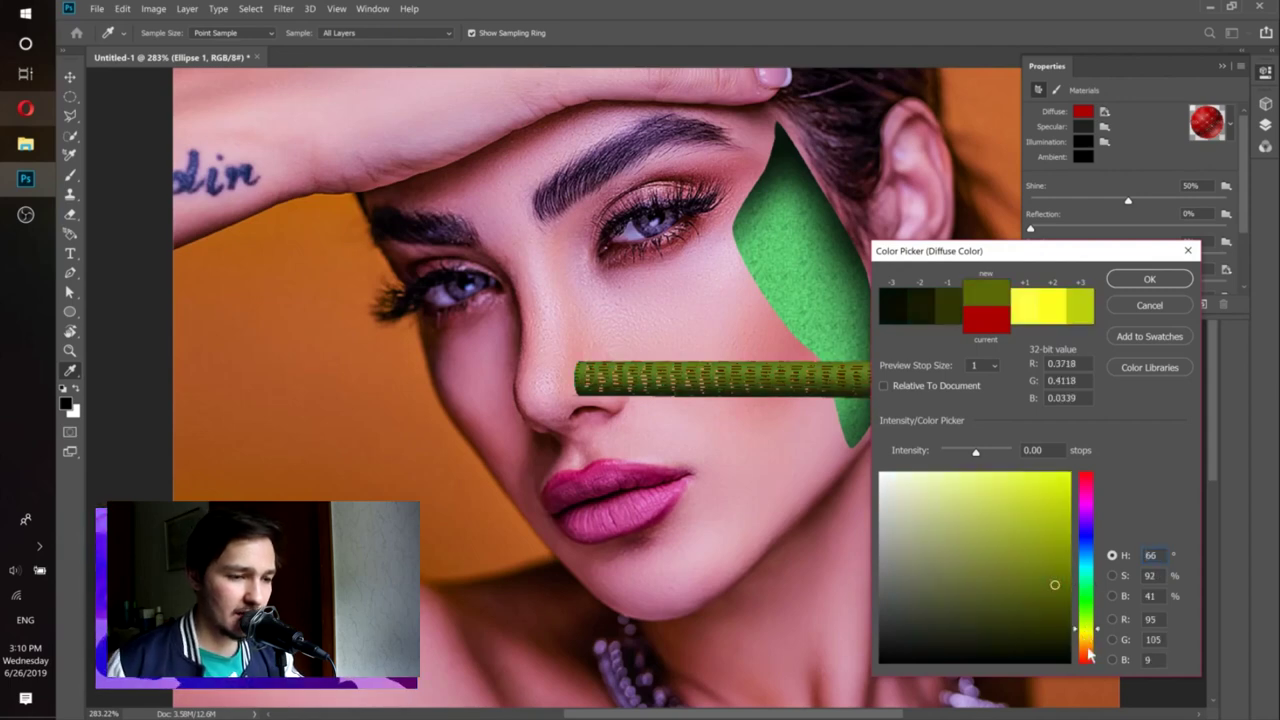
pyautogui.moveTo(1090, 628); pyautogui.dragTo(1092, 575)
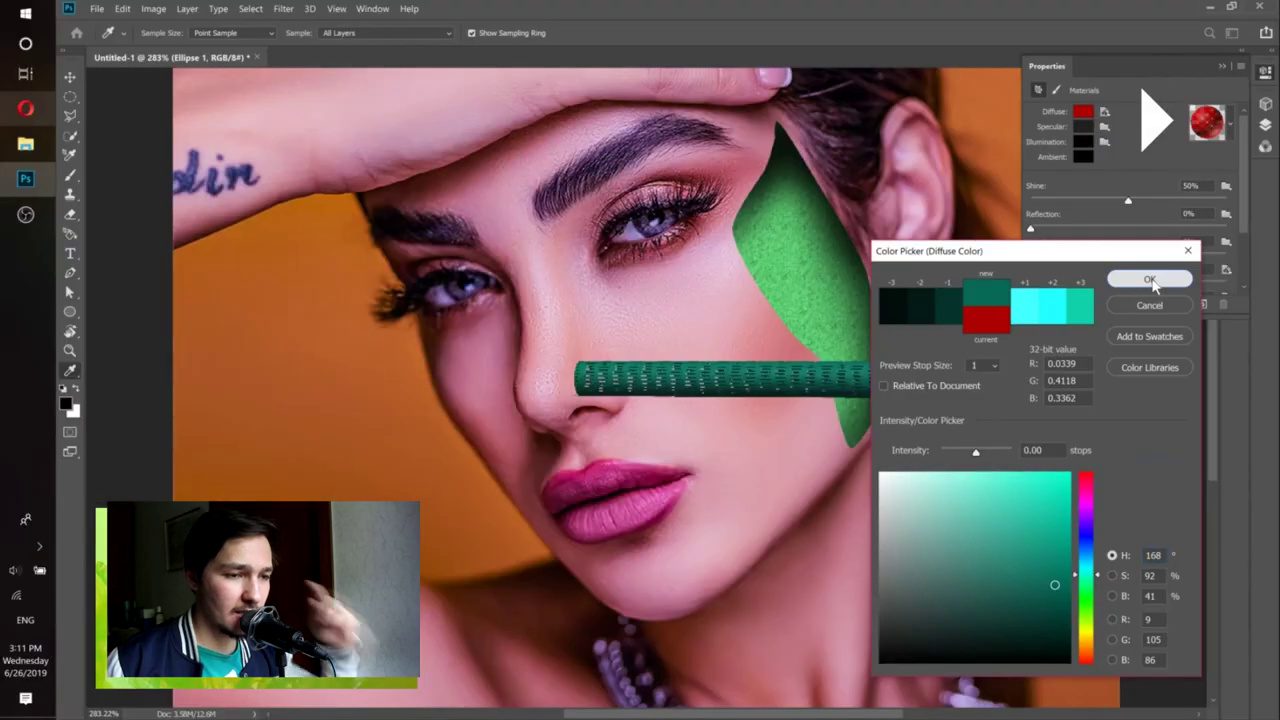
pyautogui.click(1150, 12)
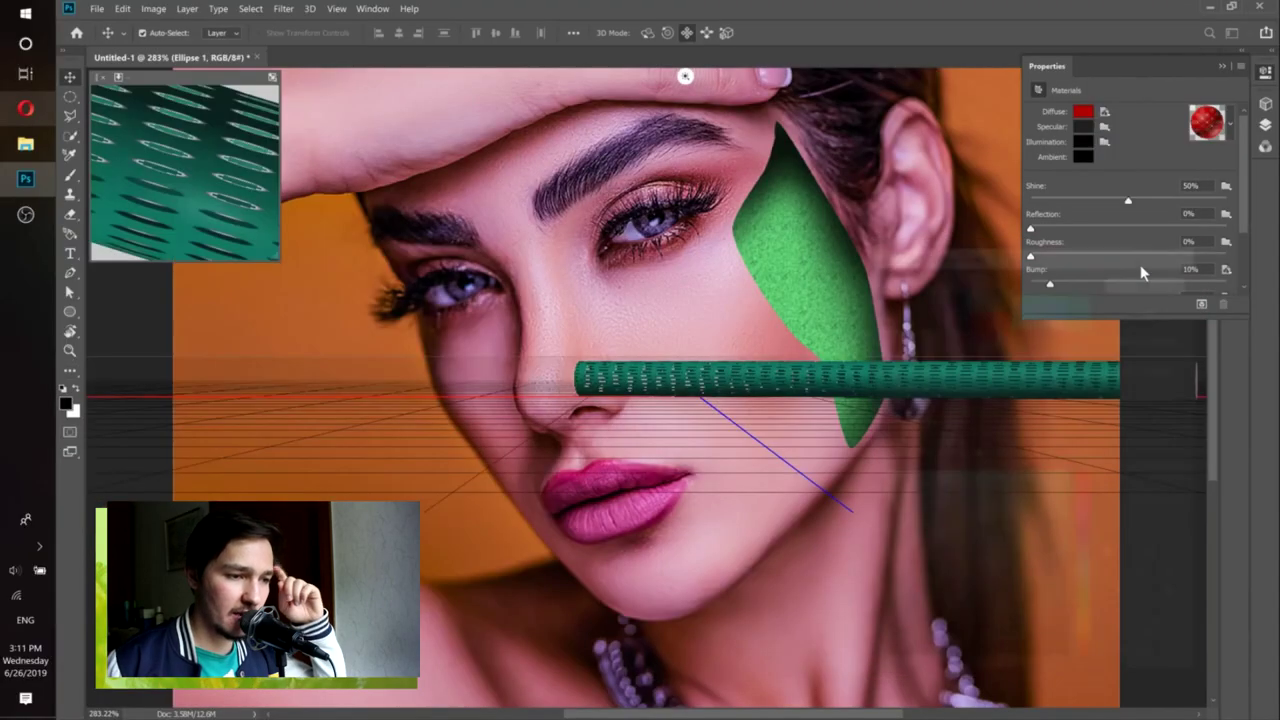
pyautogui.click(1153, 201)
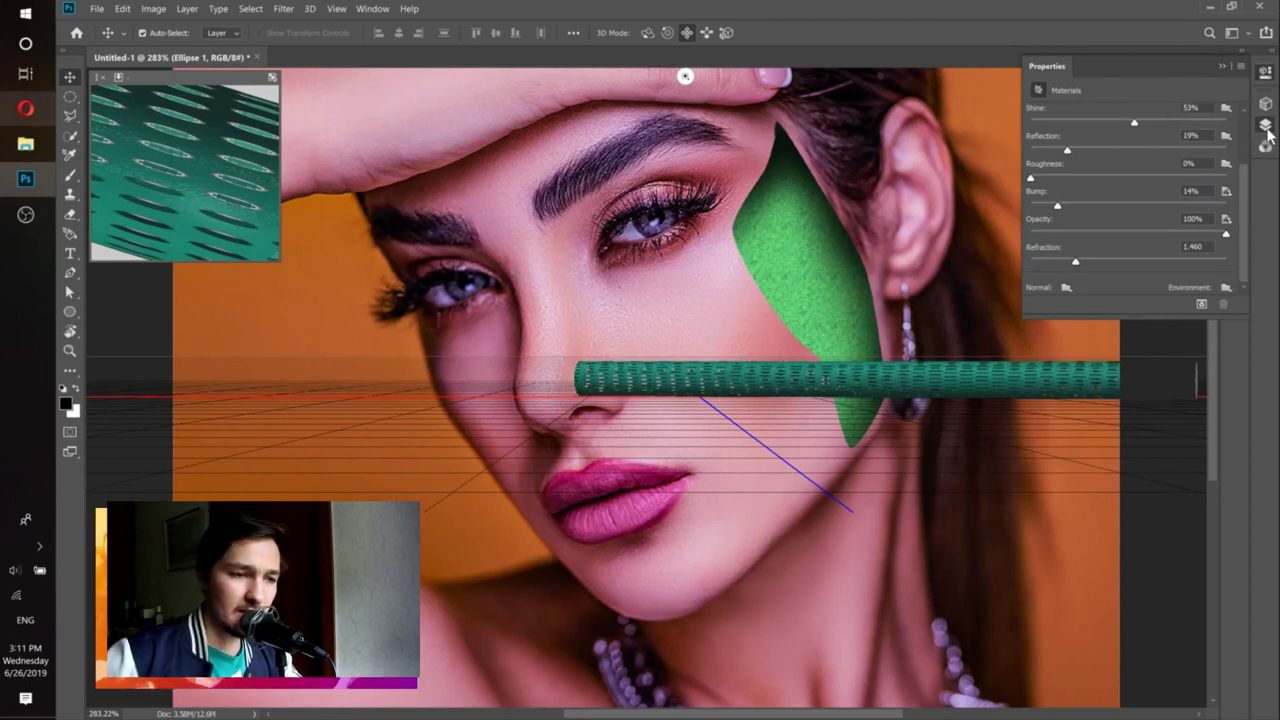
# Raise the cylinder and tilt it around its X axis so it slants up from the cheek across the cut-out past the portrait's edge.
pyautogui.click(1265, 126)
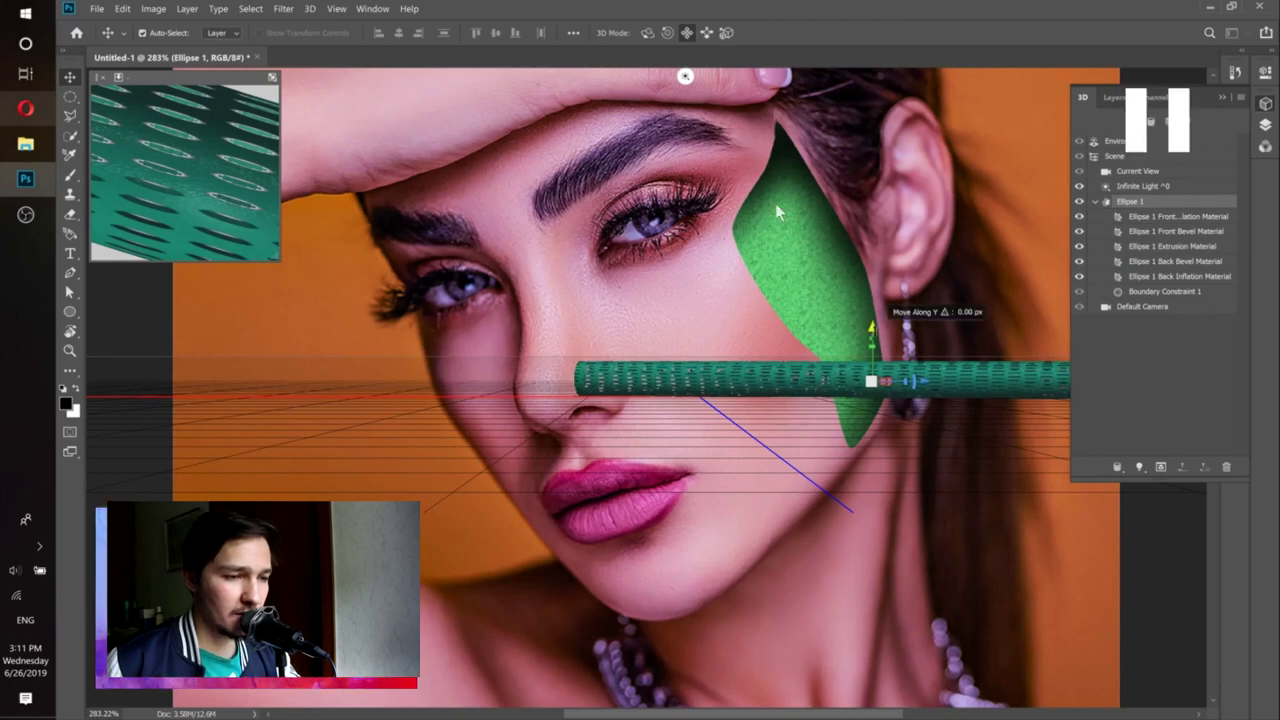
pyautogui.moveTo(871, 327); pyautogui.dragTo(871, 243)
pyautogui.scroll(-4, 765, 358)
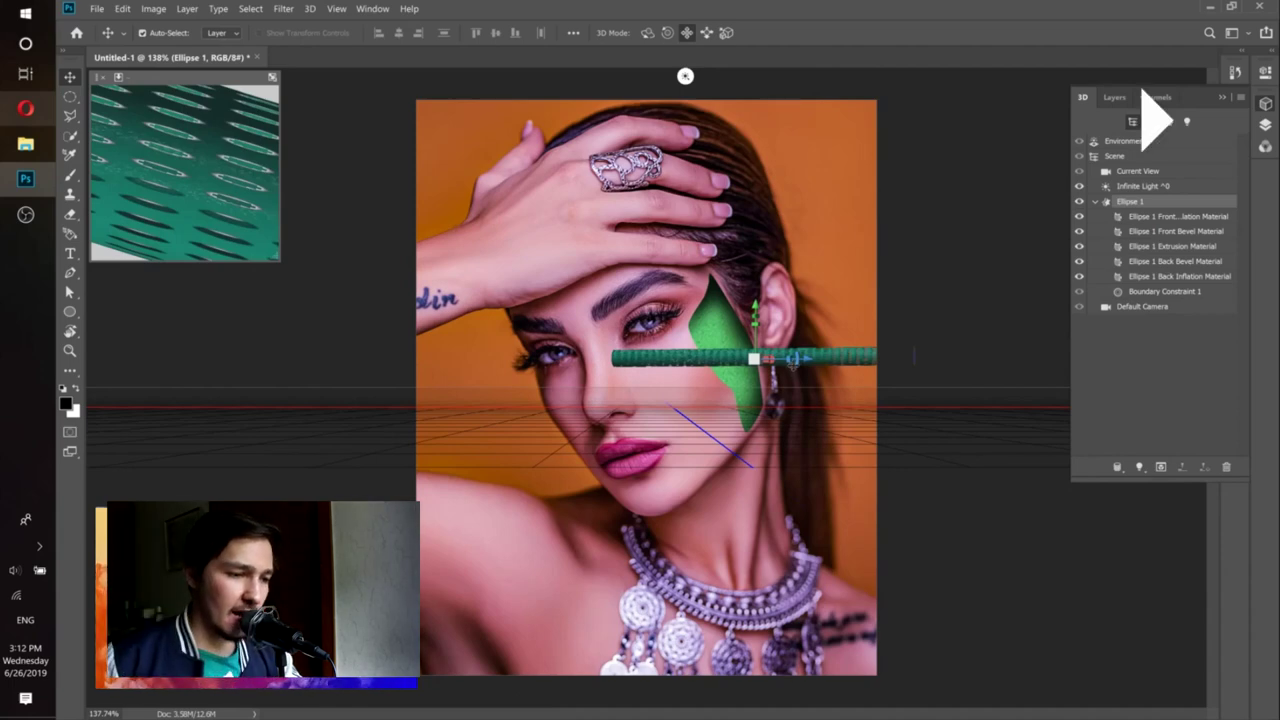
pyautogui.moveTo(797, 360); pyautogui.dragTo(824, 376)
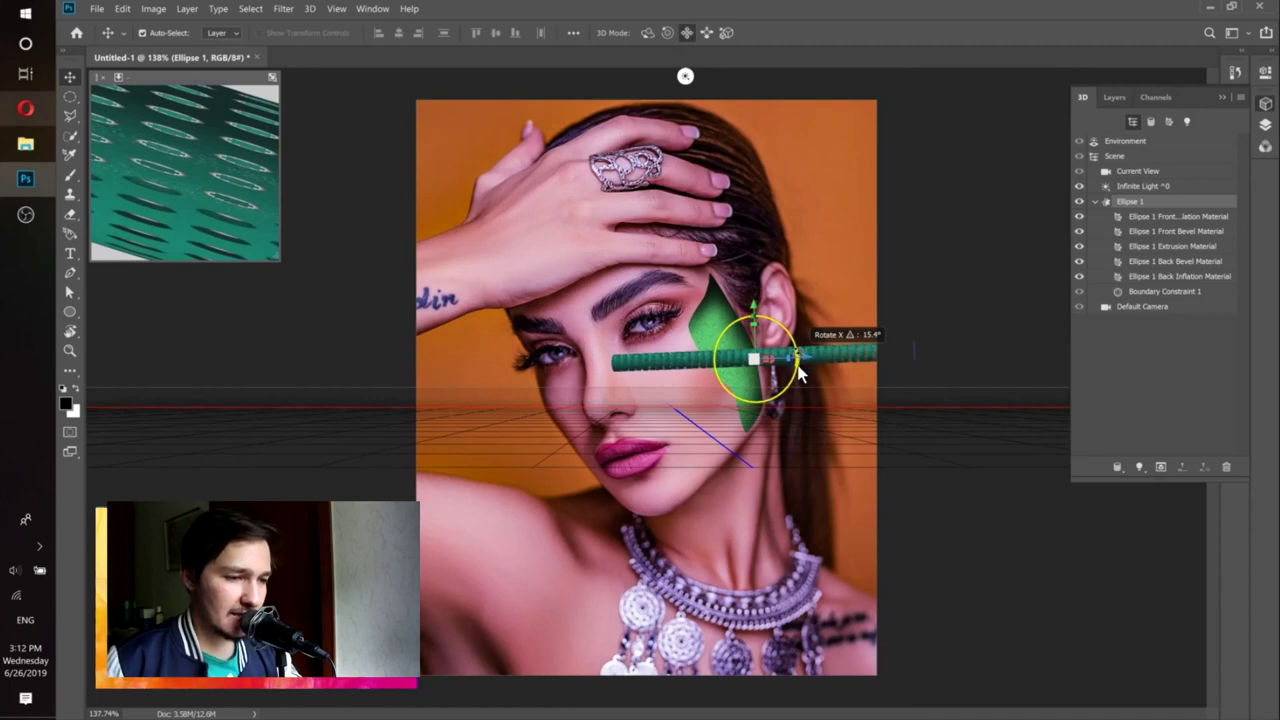
pyautogui.moveTo(797, 338); pyautogui.dragTo(800, 352)
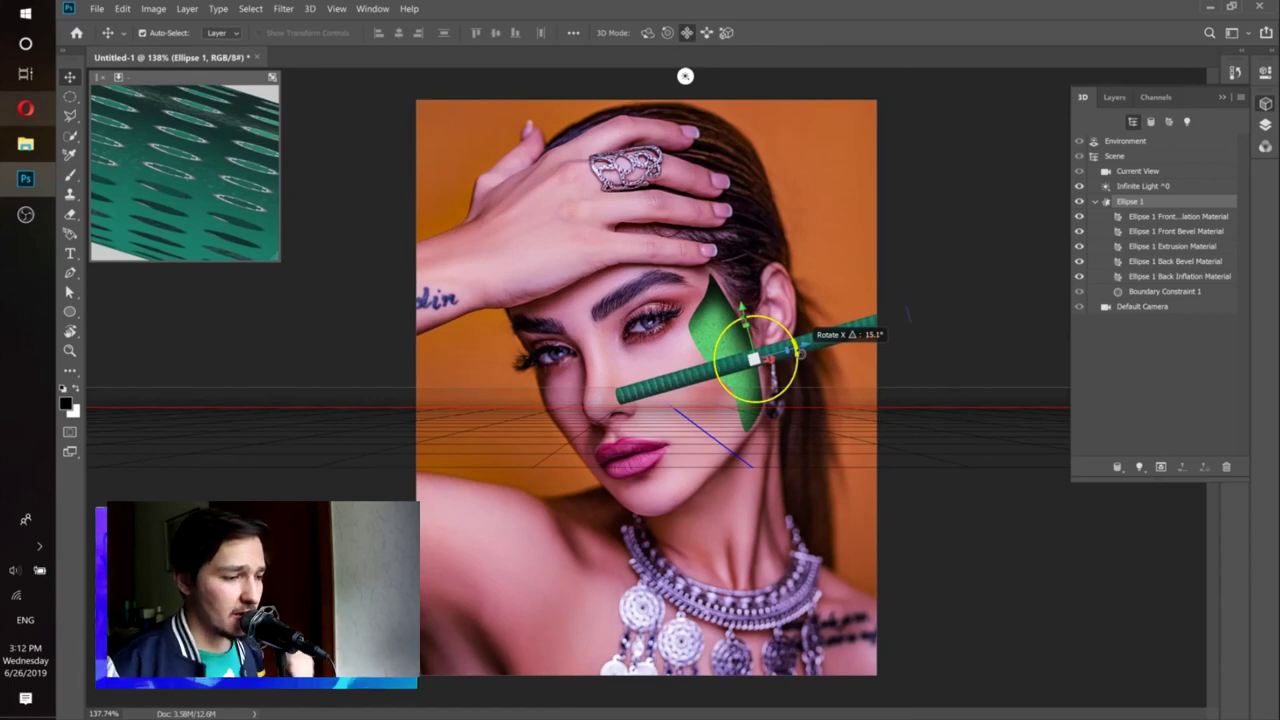
pyautogui.moveTo(800, 350); pyautogui.dragTo(844, 343)
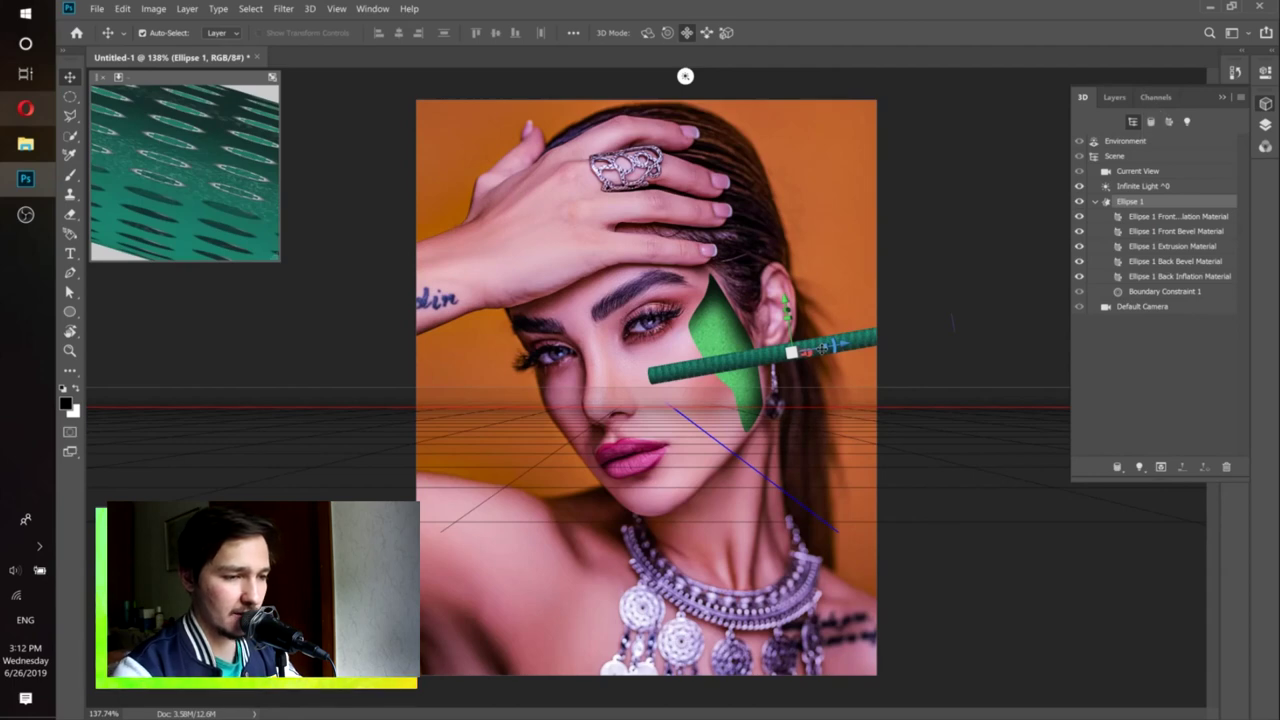
# Convert the Ellipse 1 3D layer to a smart object and switch to the Essentials workspace.
pyautogui.click(1114, 97)
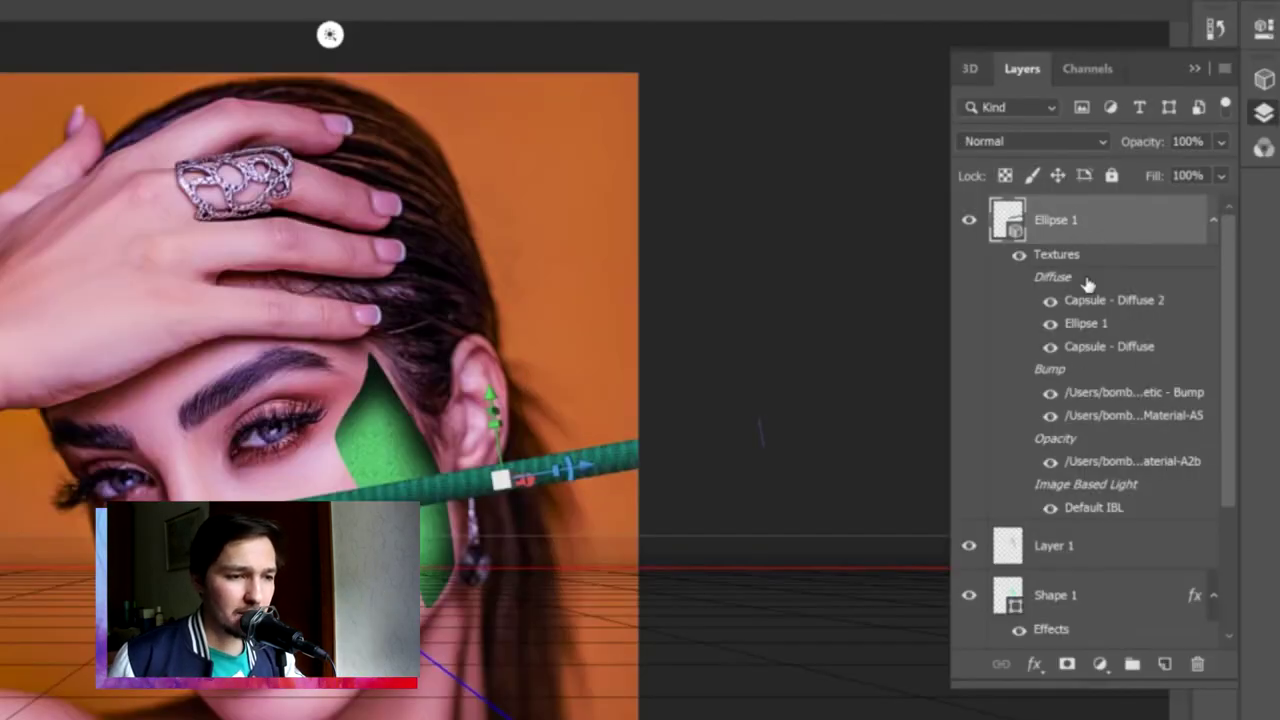
pyautogui.rightClick(1108, 222)
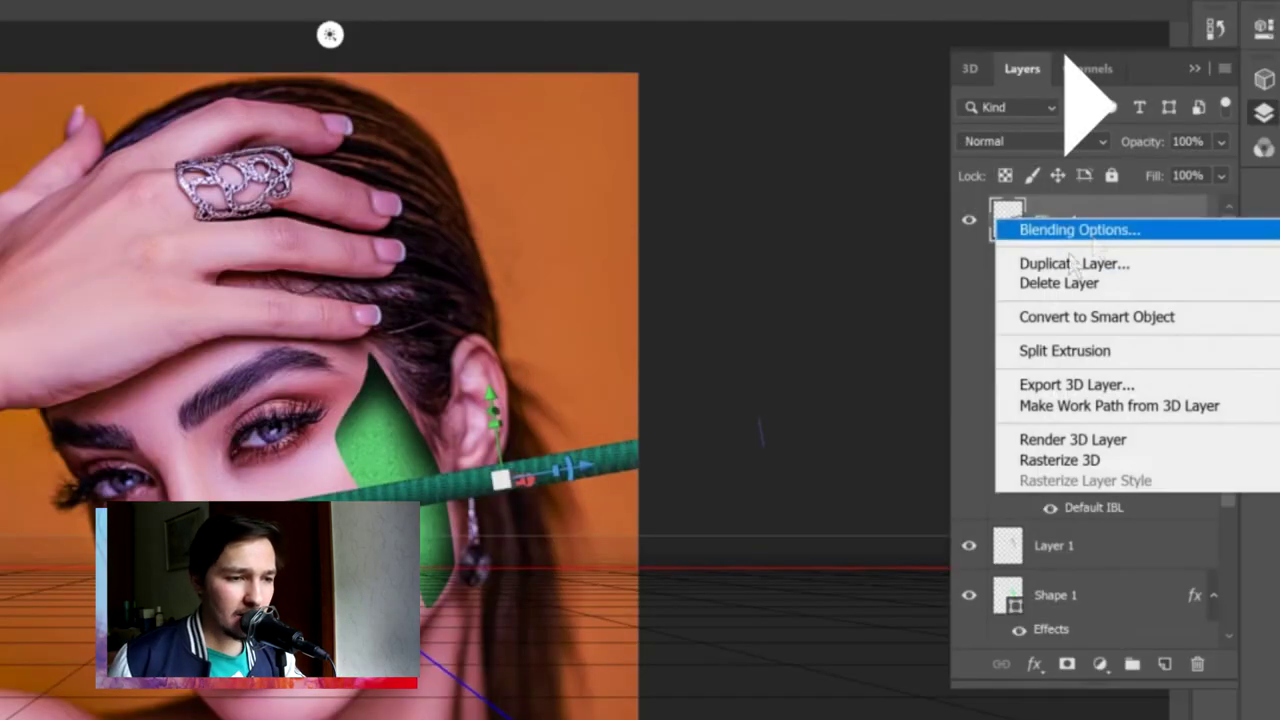
pyautogui.click(1075, 318)
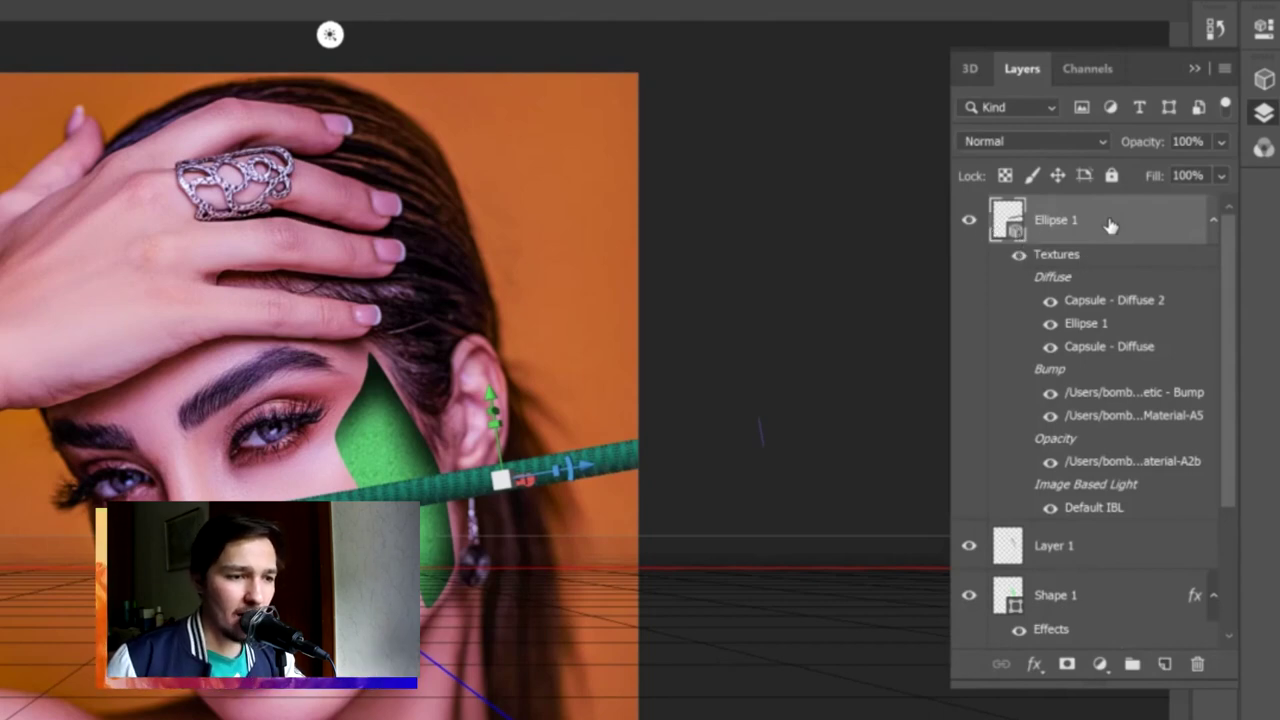
pyautogui.rightClick(1110, 226)
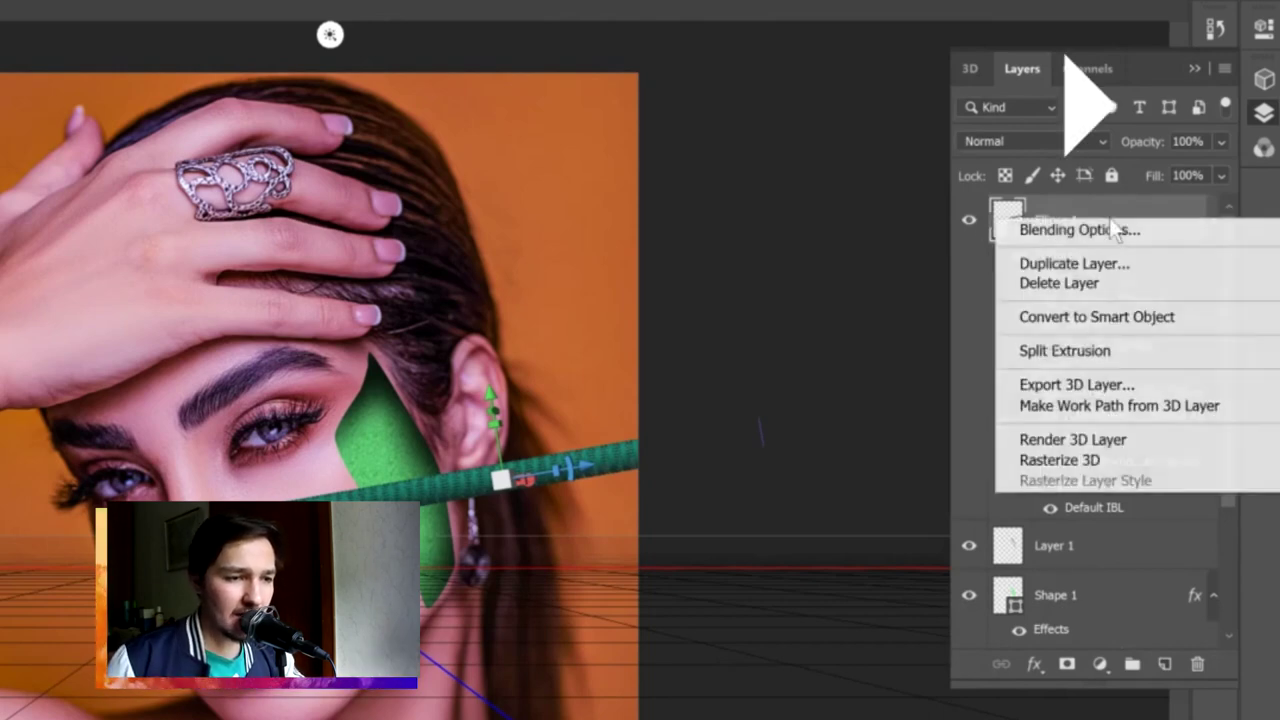
pyautogui.click(1075, 318)
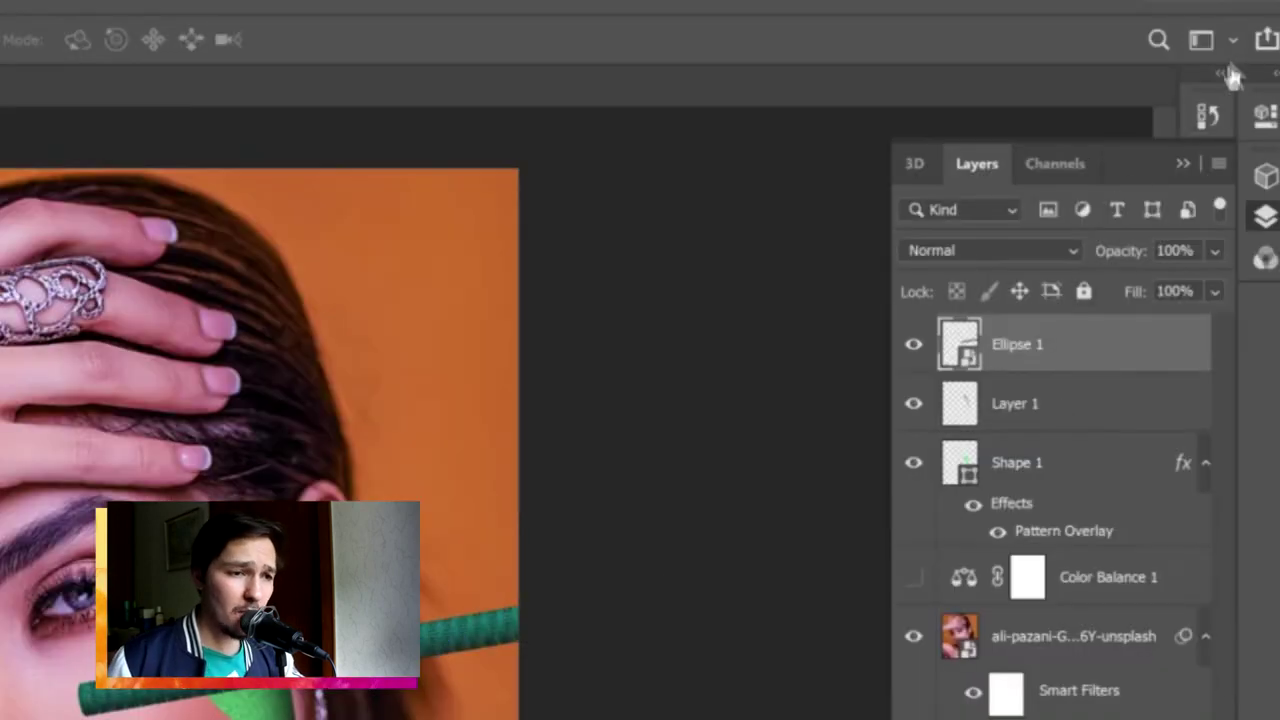
pyautogui.click(1230, 42)
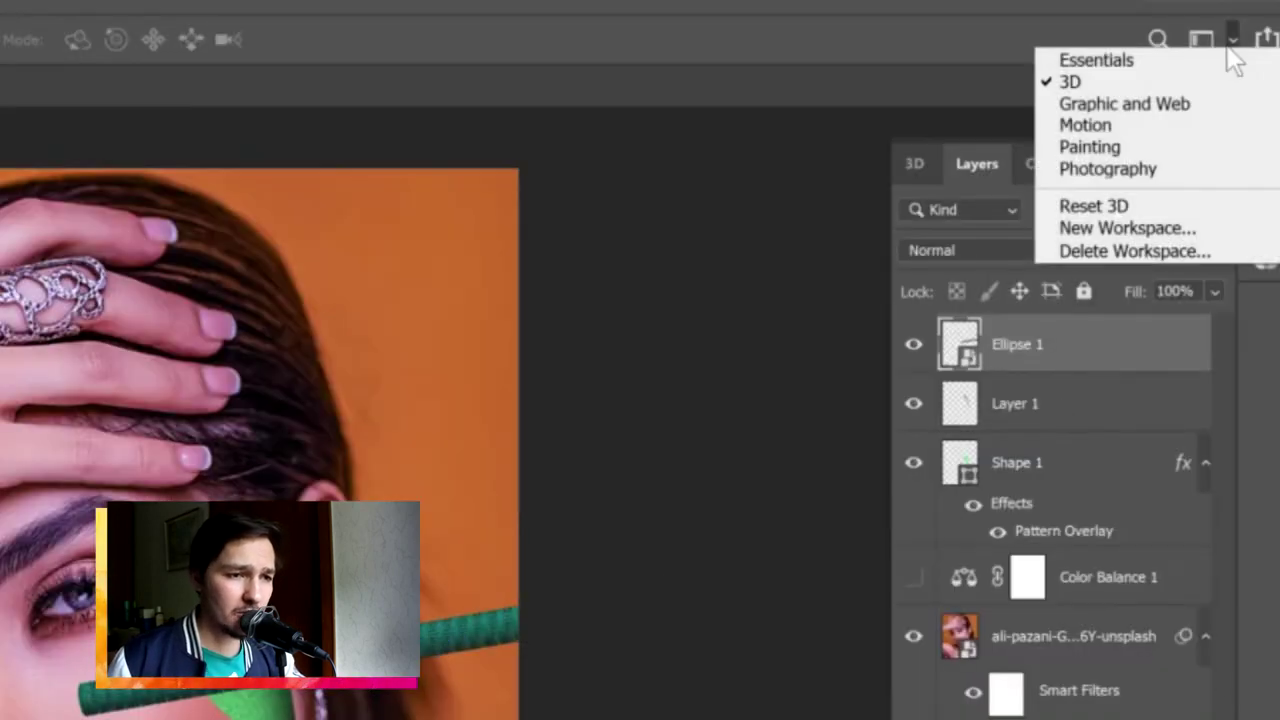
pyautogui.click(1157, 65)
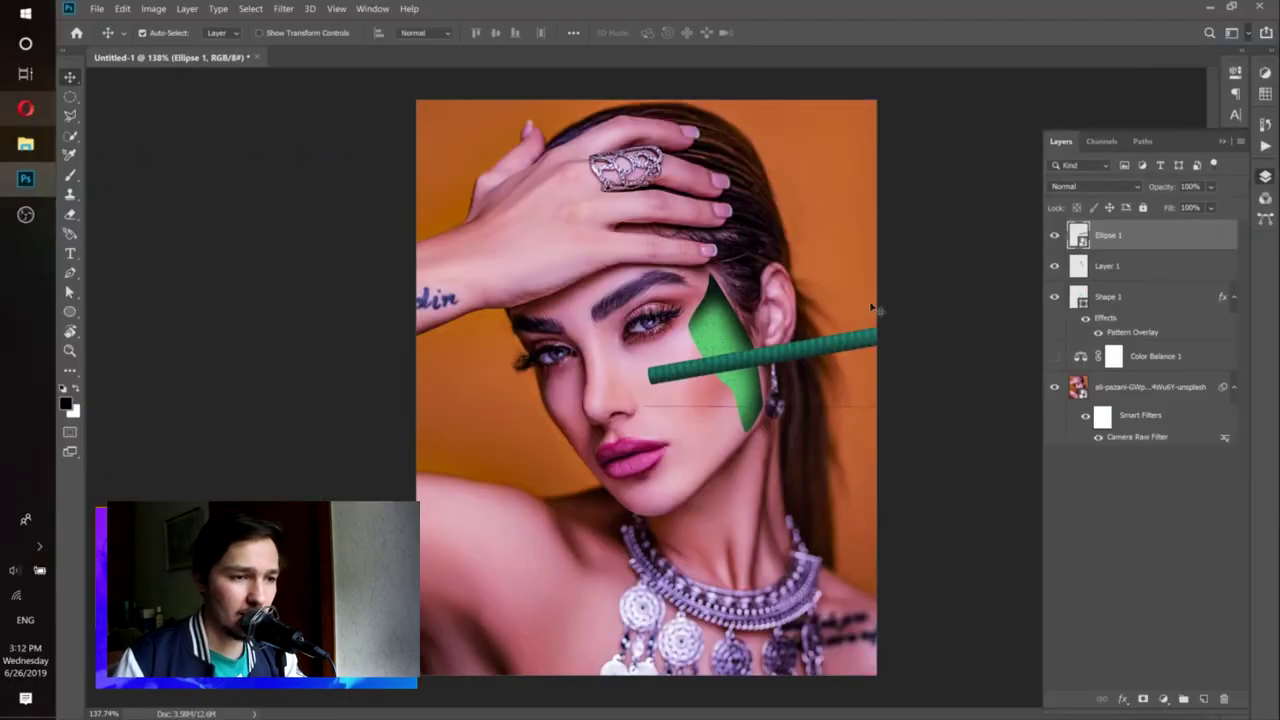
# Try moving the cylinder across the nose so its whole length lies over the face.
pyautogui.moveTo(852, 350); pyautogui.dragTo(741, 355)
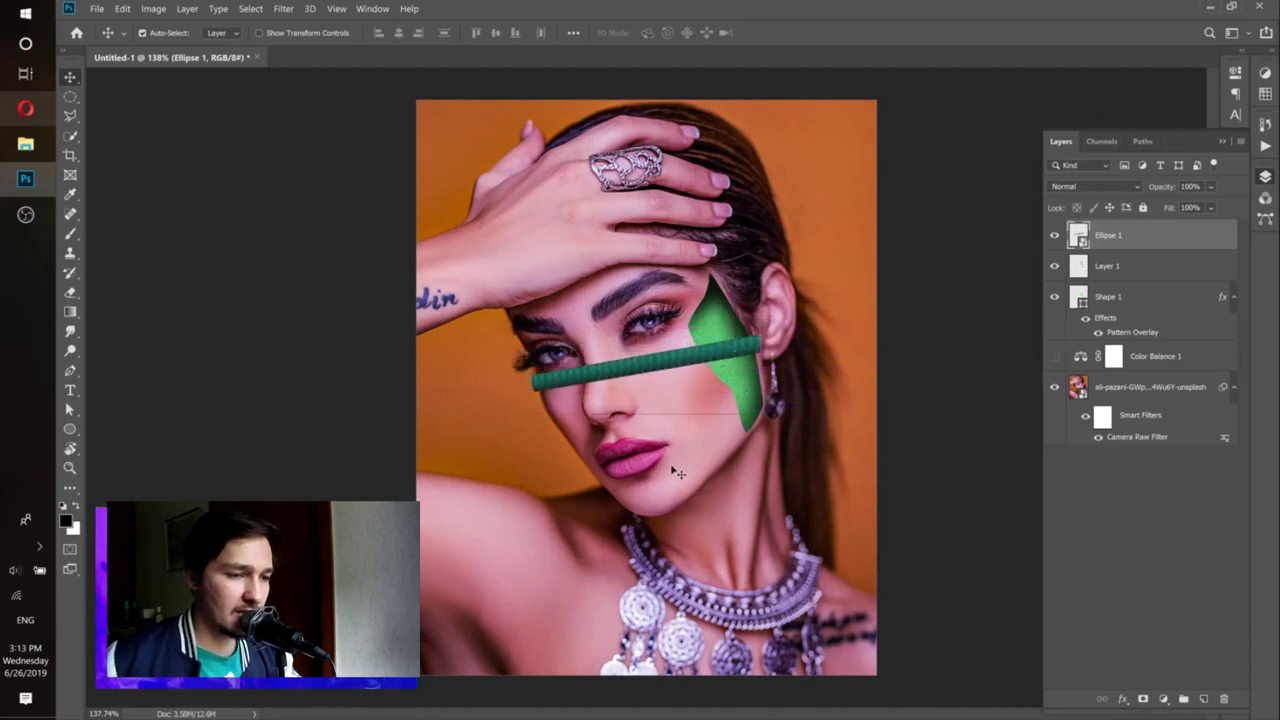
pyautogui.scroll(3, 628, 398)
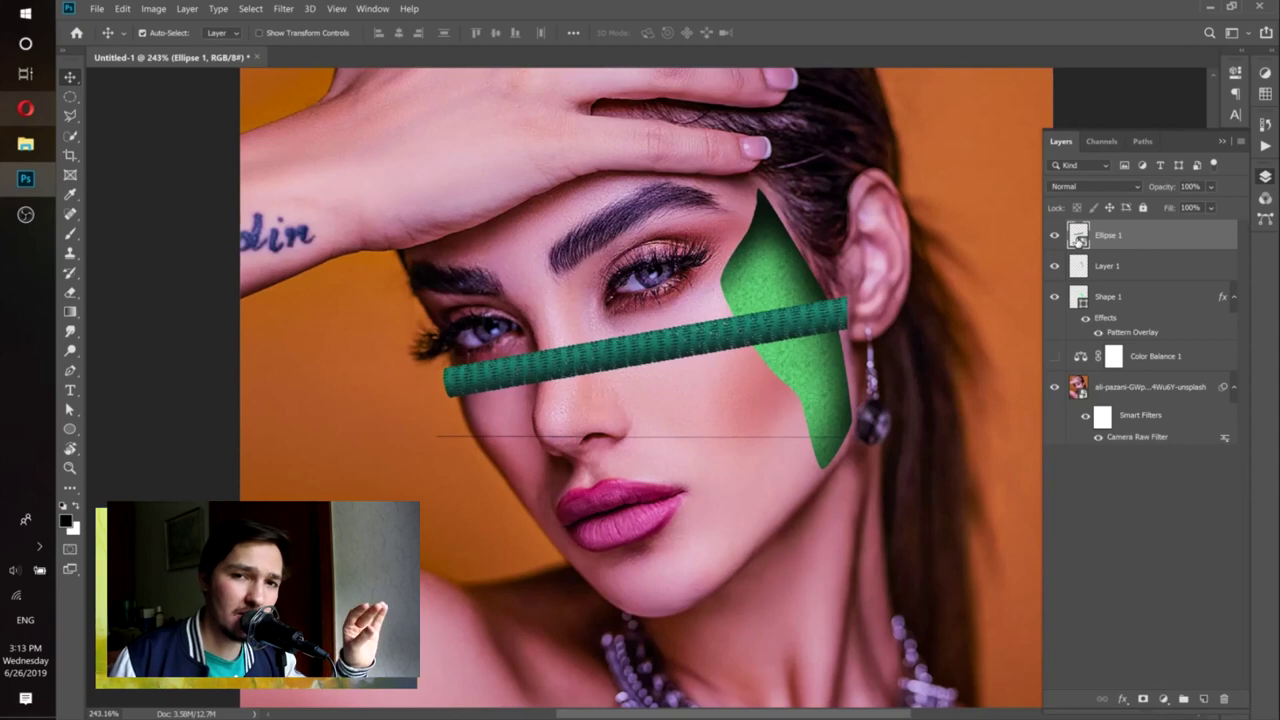
pyautogui.hotkey('ctrl', 'z')
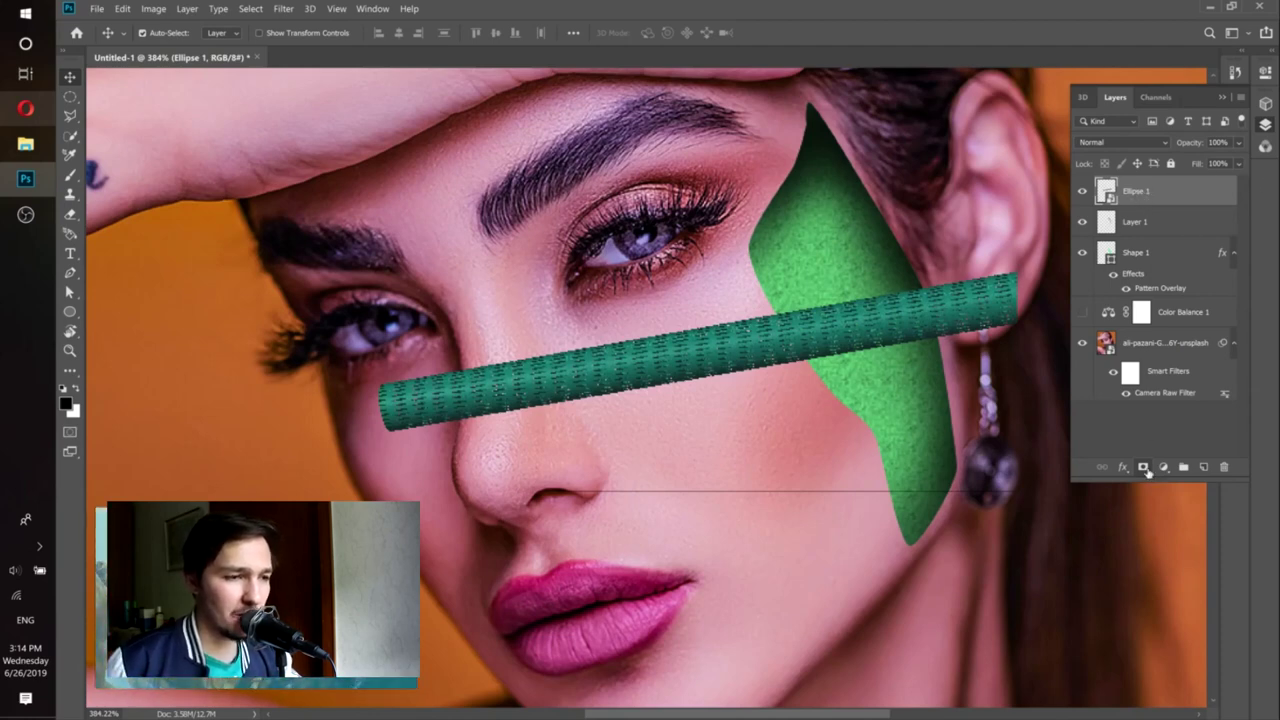
# Add a layer mask to the Ellipse 1 cylinder and ready a 76 px brush at 100% opacity for masking.
pyautogui.click(1145, 468)
pyautogui.press('b')
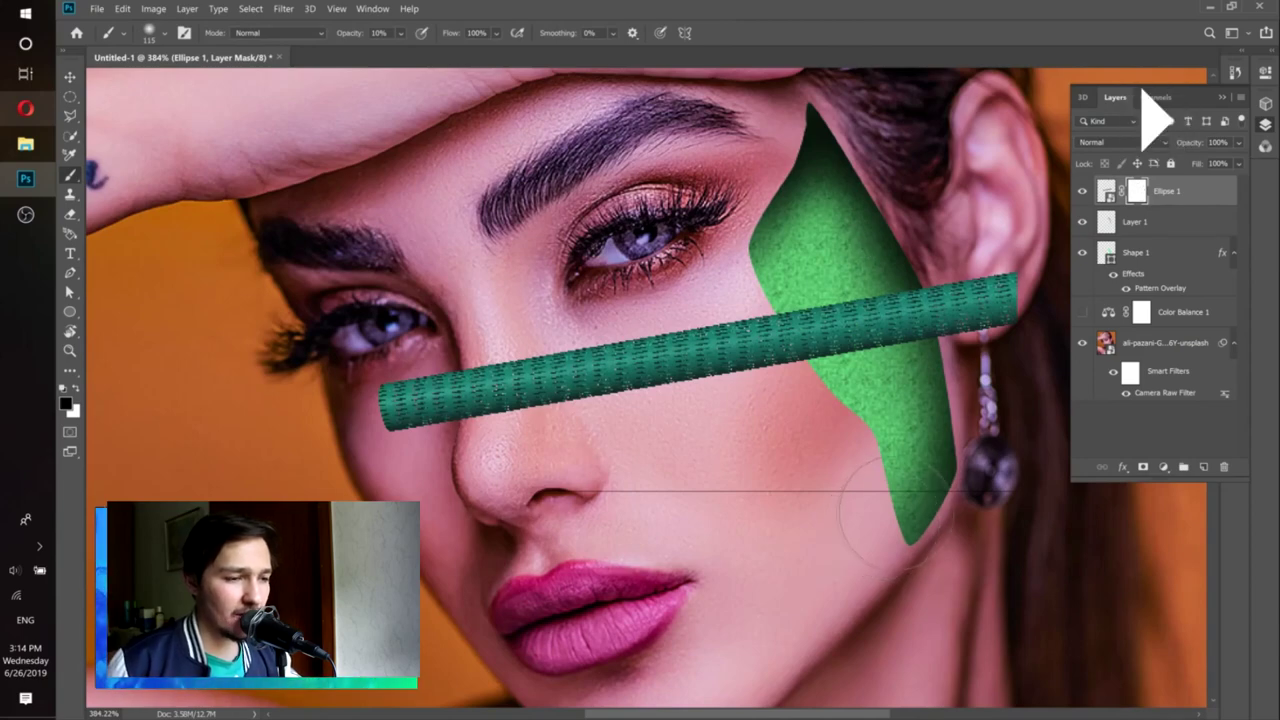
pyautogui.scroll(-4, 779, 468)
pyautogui.press('[')
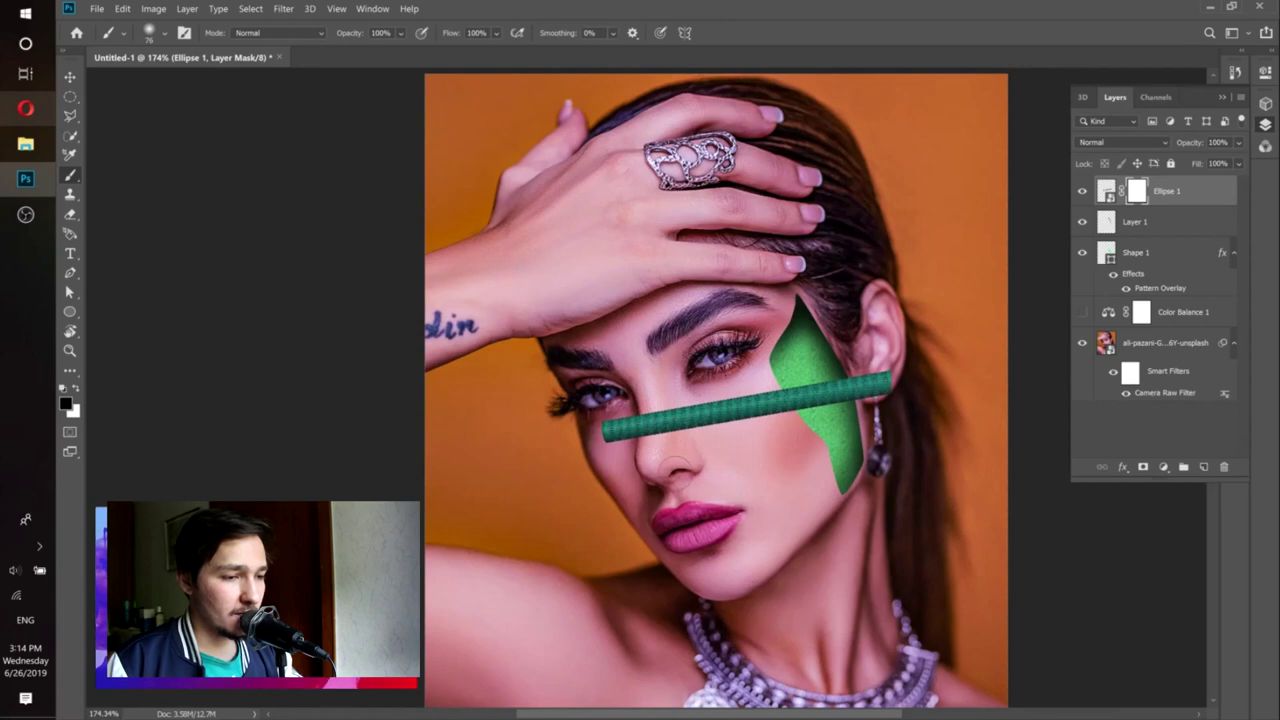
# Try shifting the masked cylinder over the cut-out, and undo the move together with the layer mask.
pyautogui.press('v')
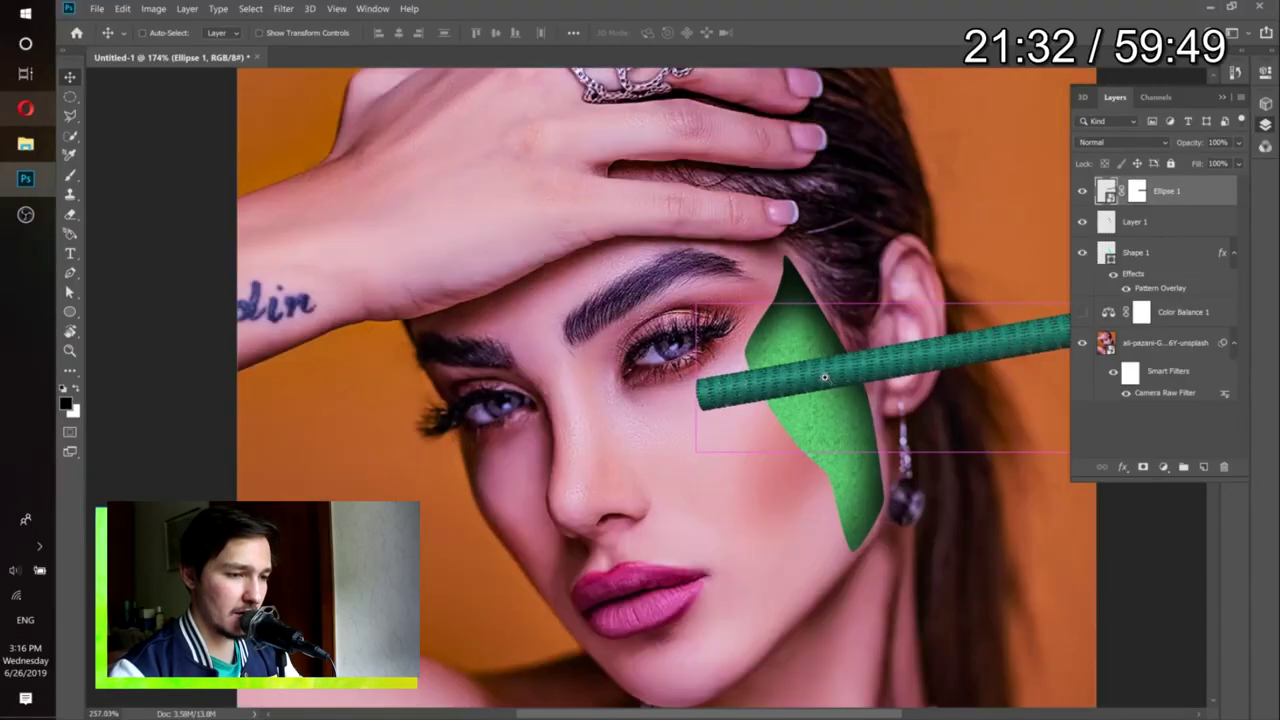
pyautogui.scroll(-1, 876, 358)
pyautogui.moveTo(886, 356); pyautogui.dragTo(901, 381)
pyautogui.hotkey('ctrl', 'z')
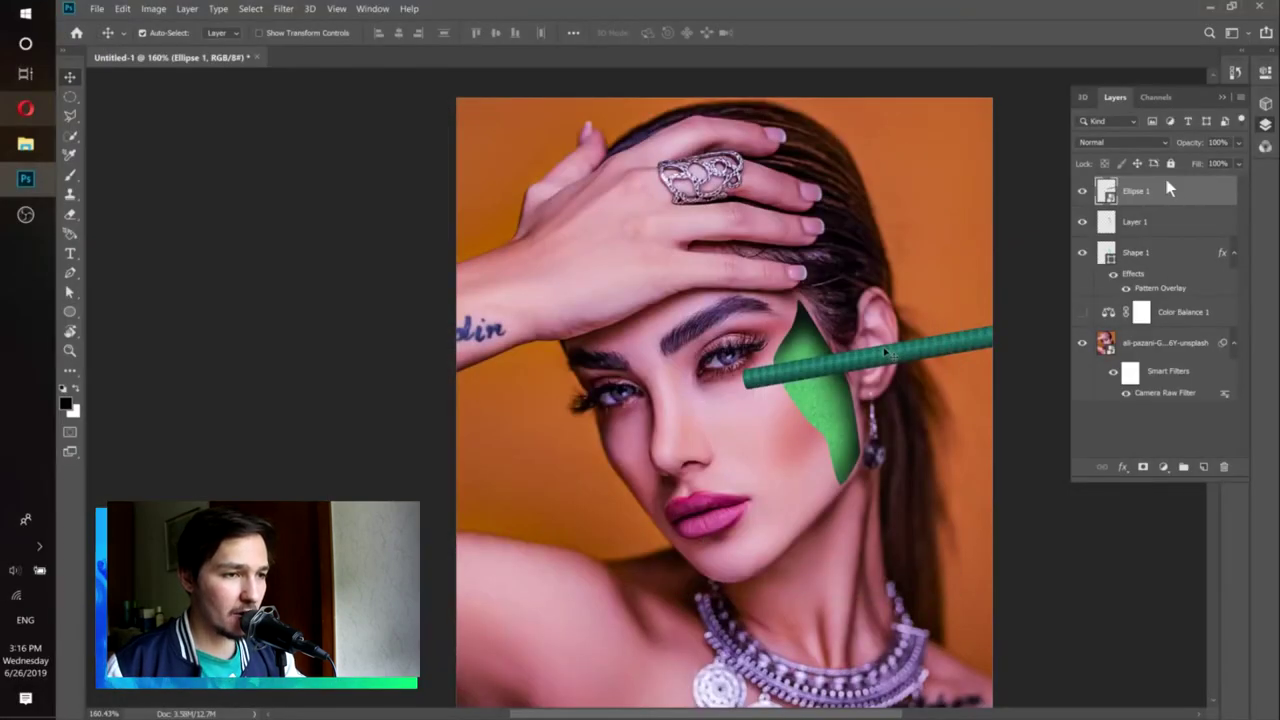
# Warp the Ellipse 1 cylinder so its outer part arches upward past the ear, and shift it 27 px horizontally away from the nose.
pyautogui.hotkey('ctrl', 't')
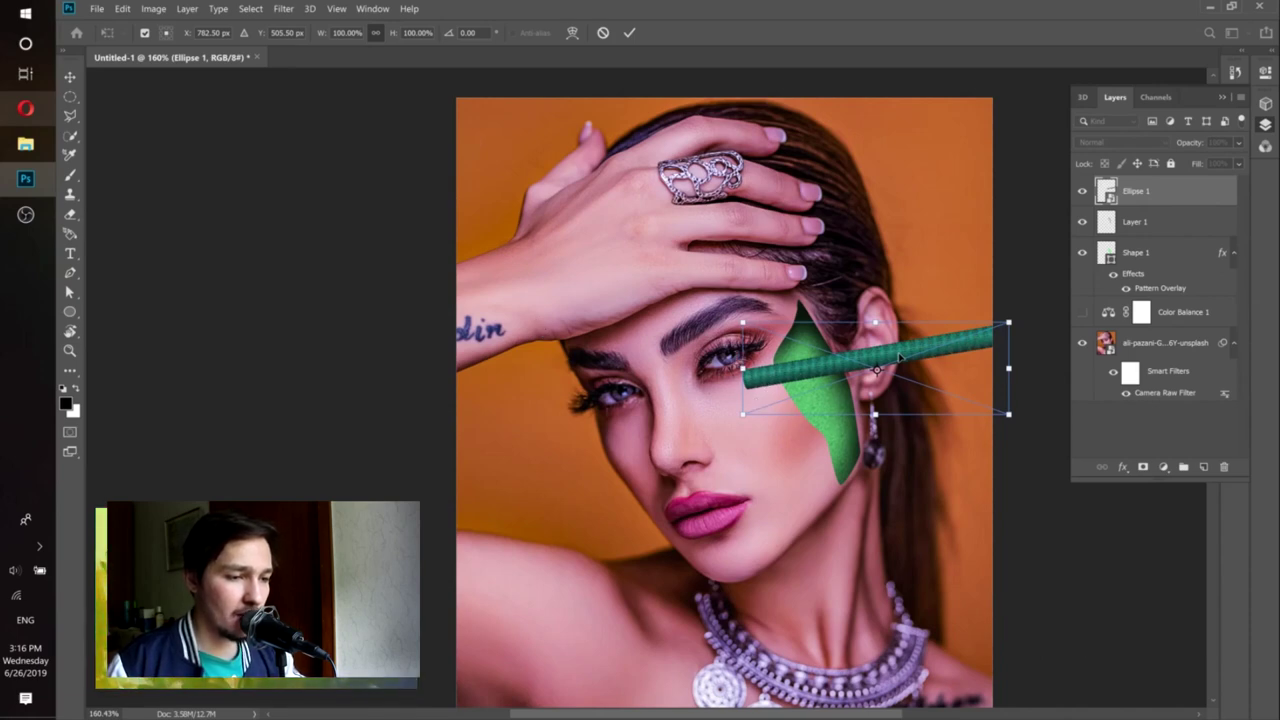
pyautogui.rightClick(899, 356)
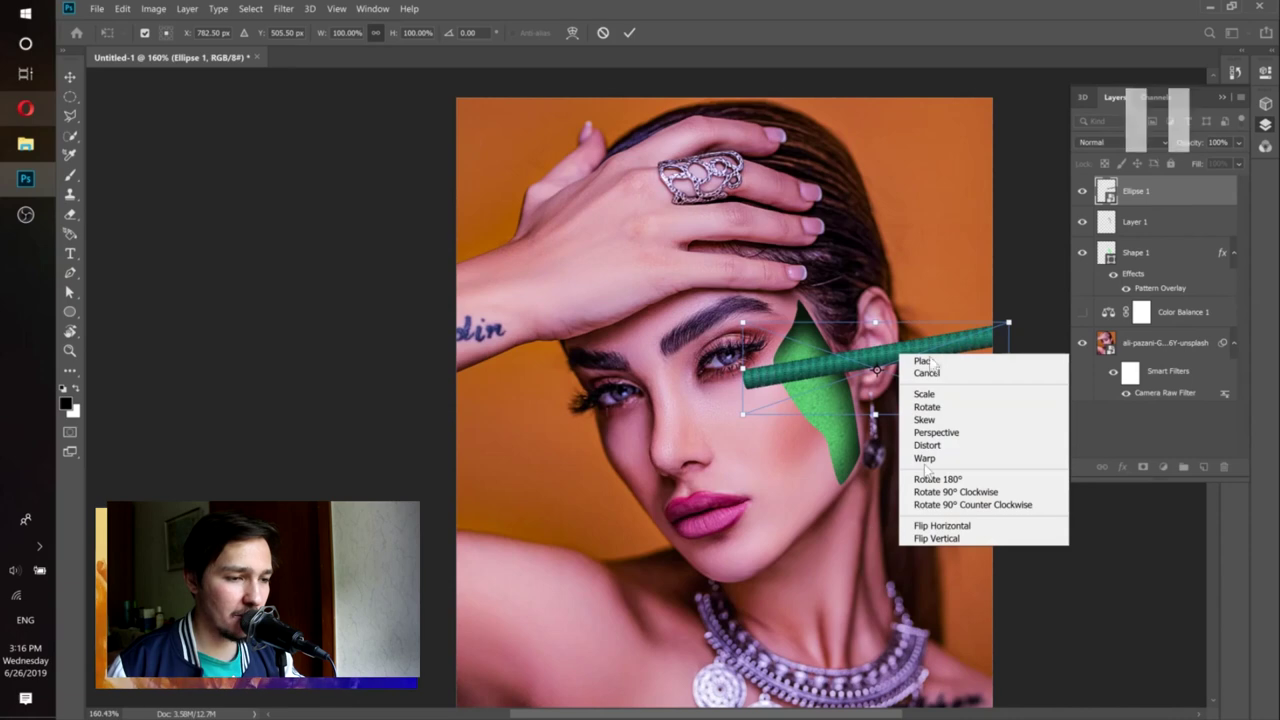
pyautogui.click(925, 460)
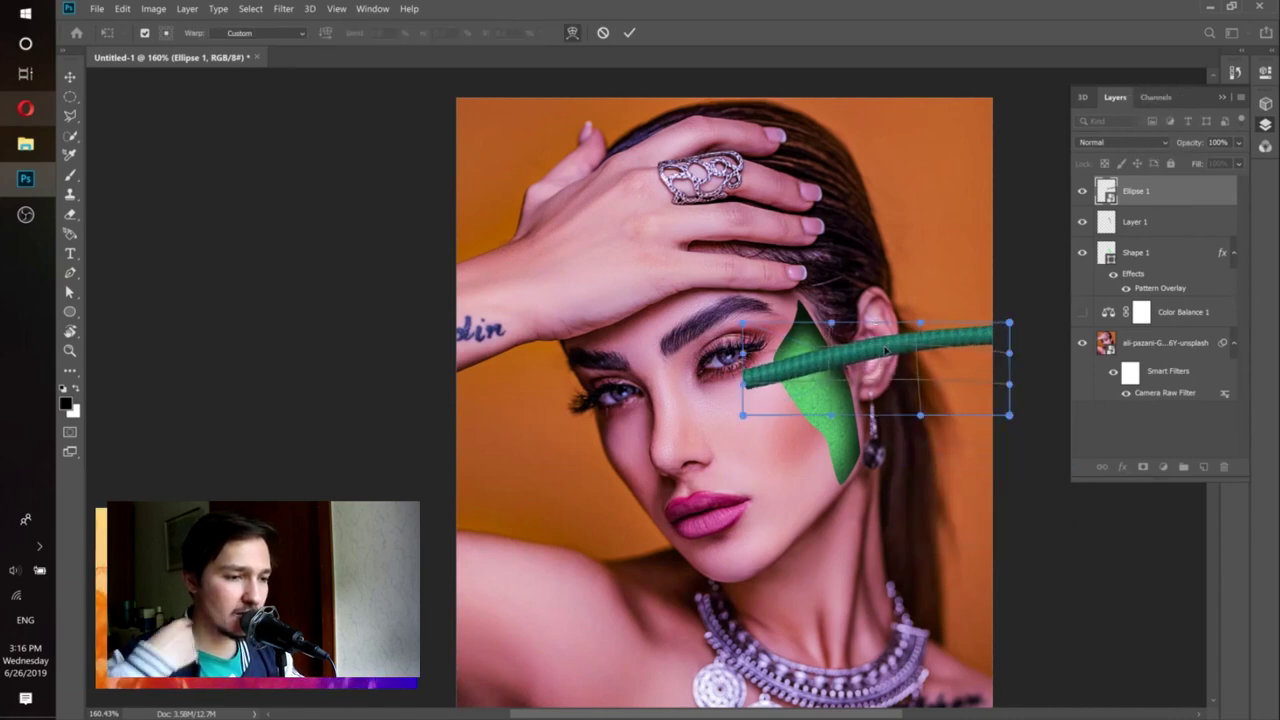
pyautogui.moveTo(921, 324); pyautogui.dragTo(951, 271)
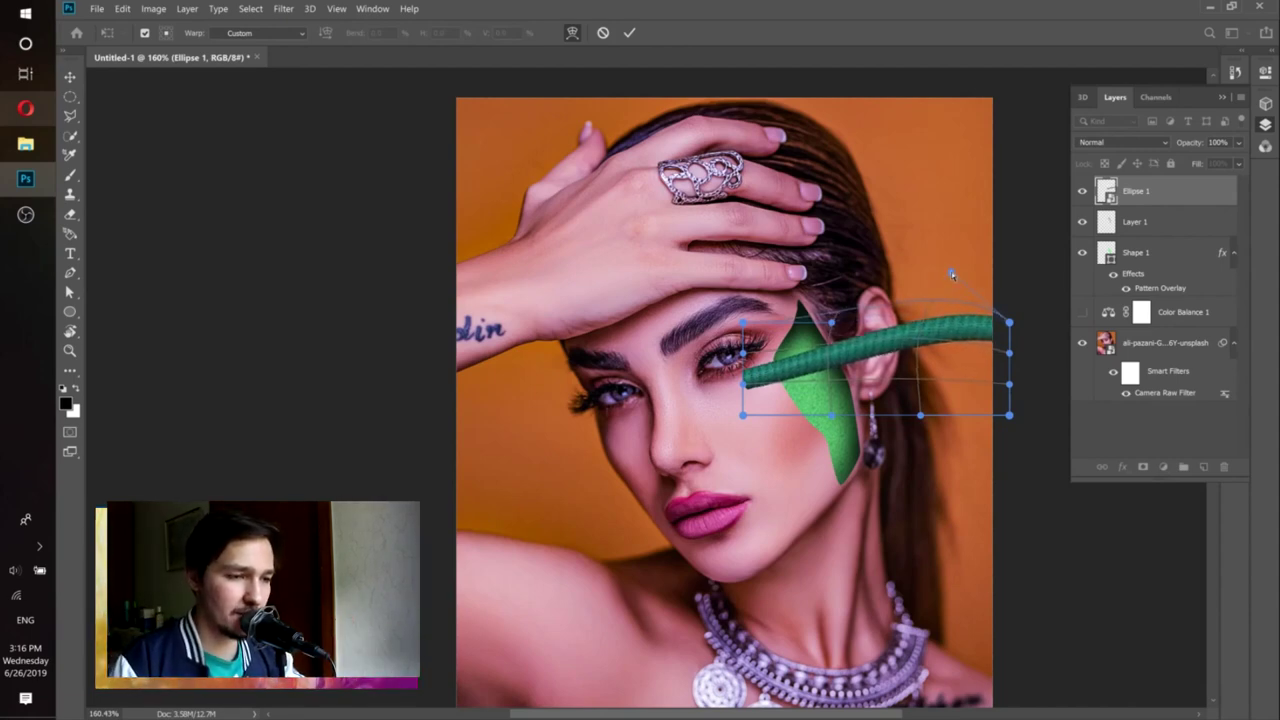
pyautogui.moveTo(743, 325)
pyautogui.mouseDown()
pyautogui.moveTo(742, 344)
pyautogui.moveTo(742, 318)
pyautogui.mouseUp()
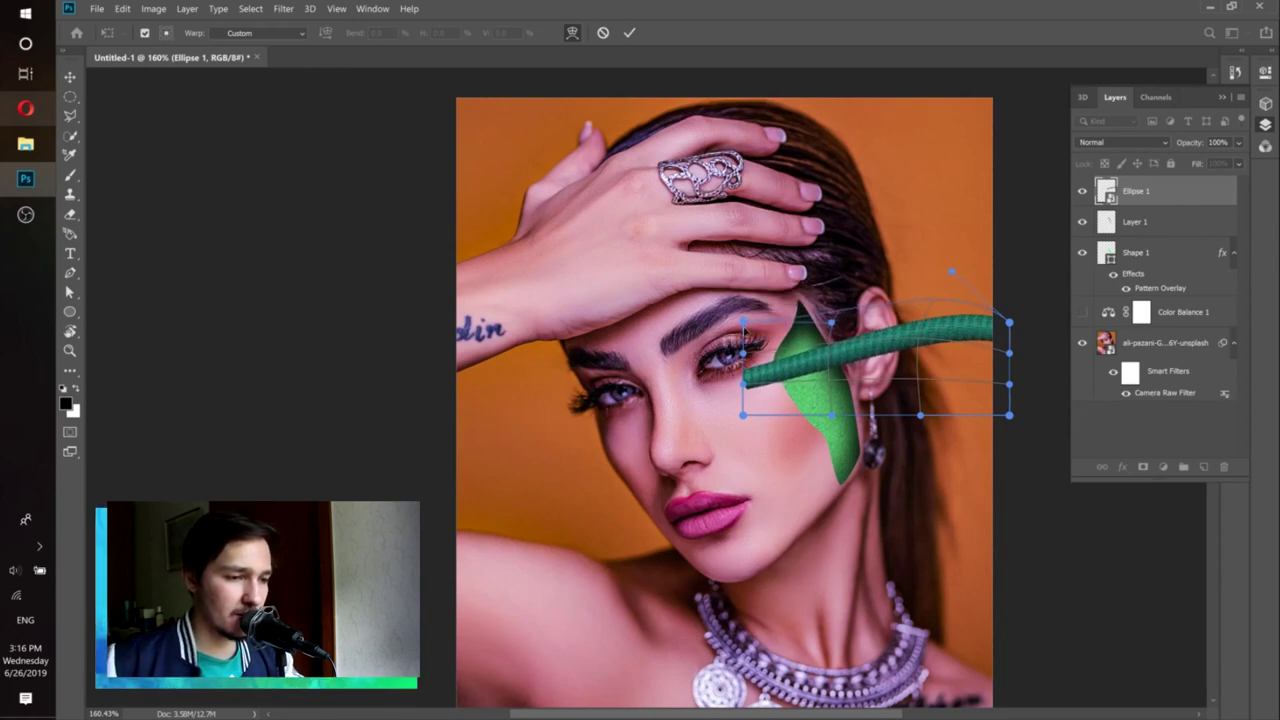
pyautogui.moveTo(741, 321); pyautogui.dragTo(739, 308)
pyautogui.click(631, 34)
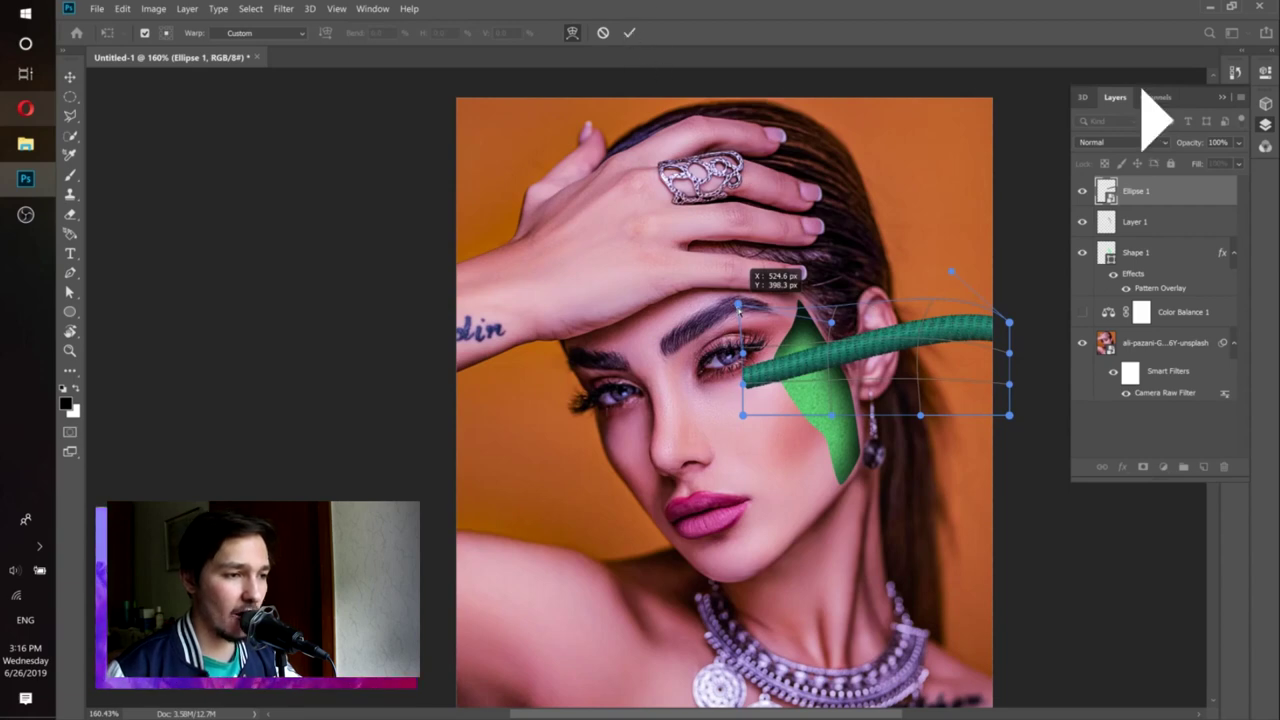
pyautogui.click(631, 34)
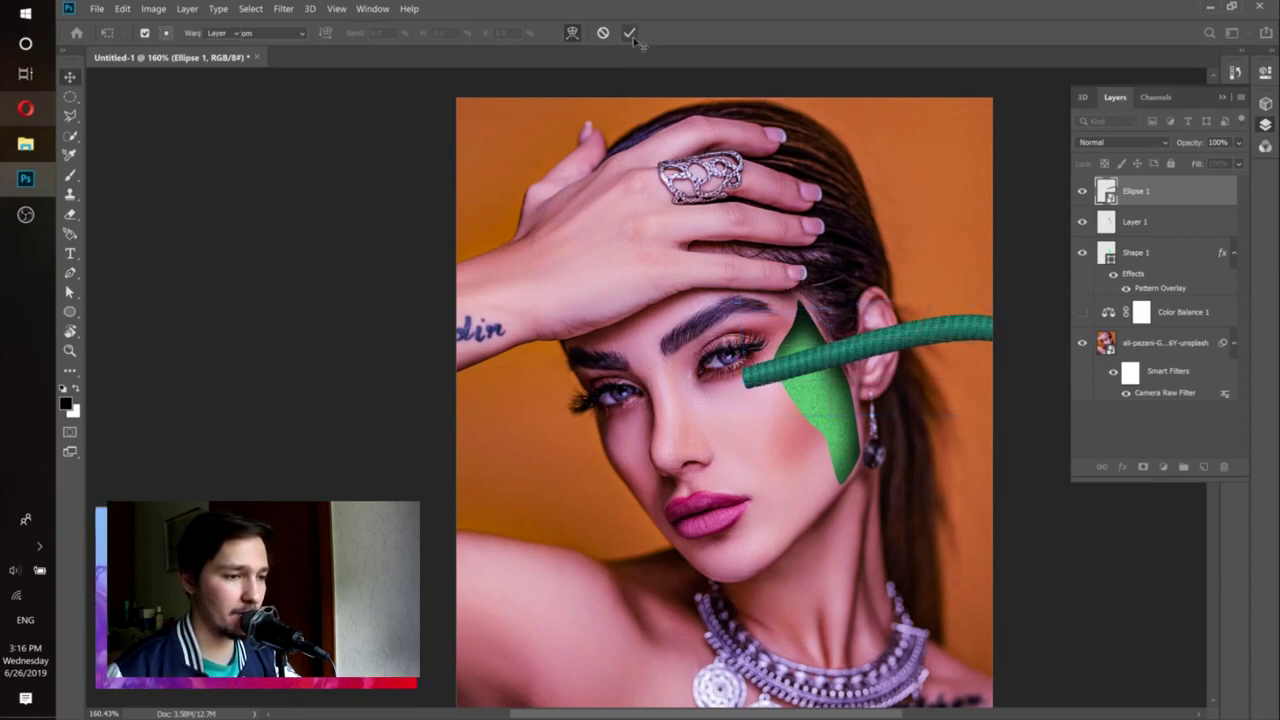
pyautogui.moveTo(855, 358)
pyautogui.mouseDown()
pyautogui.moveTo(890, 326)
pyautogui.moveTo(869, 357)
pyautogui.mouseUp()
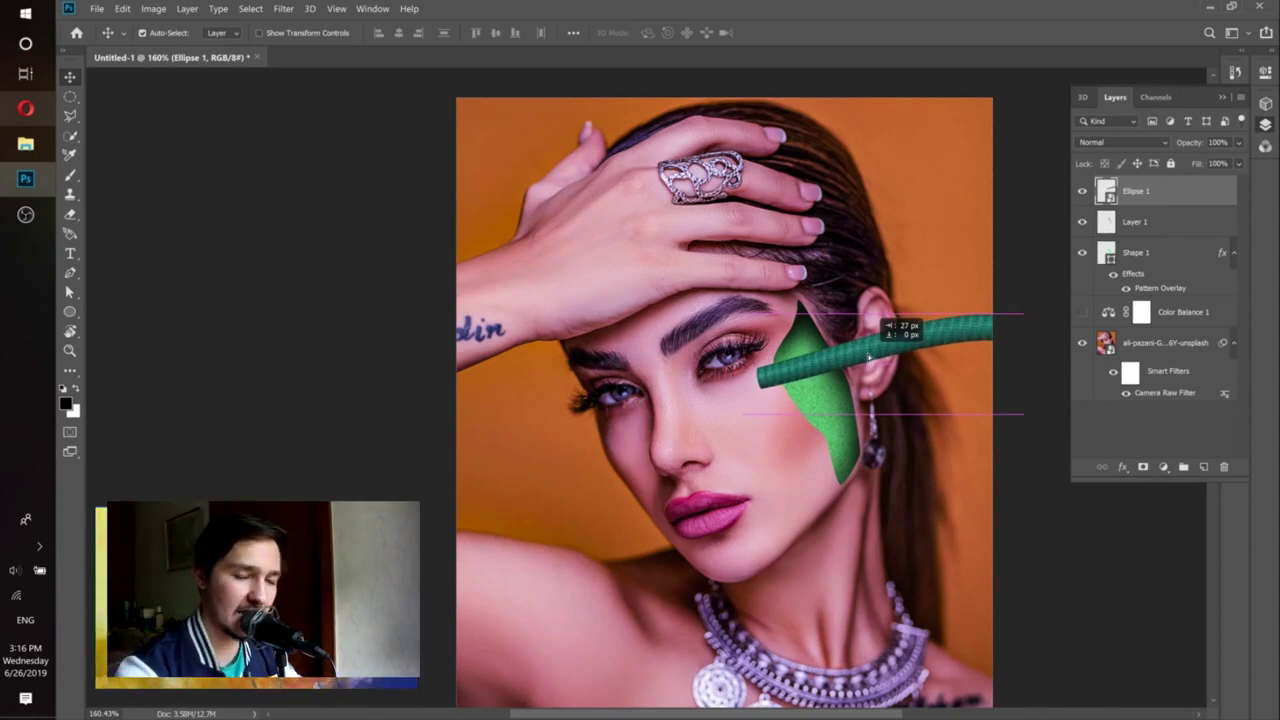
pyautogui.moveTo(869, 357); pyautogui.dragTo(869, 357)
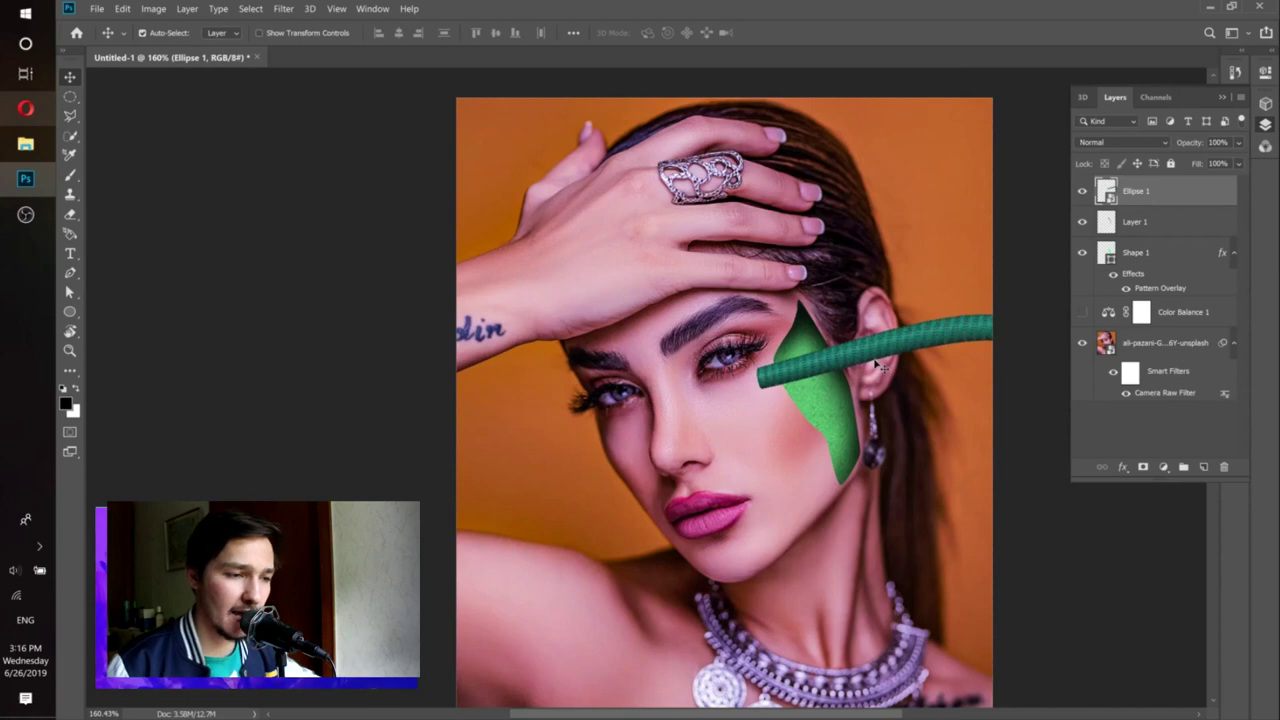
# Duplicate the curved cylinder three times downward, forming four roughly parallel tubes across the green cheek cut-out.
pyautogui.moveTo(880, 365)
pyautogui.mouseDown()
pyautogui.moveTo(881, 330)
pyautogui.moveTo(880, 384)
pyautogui.mouseUp()
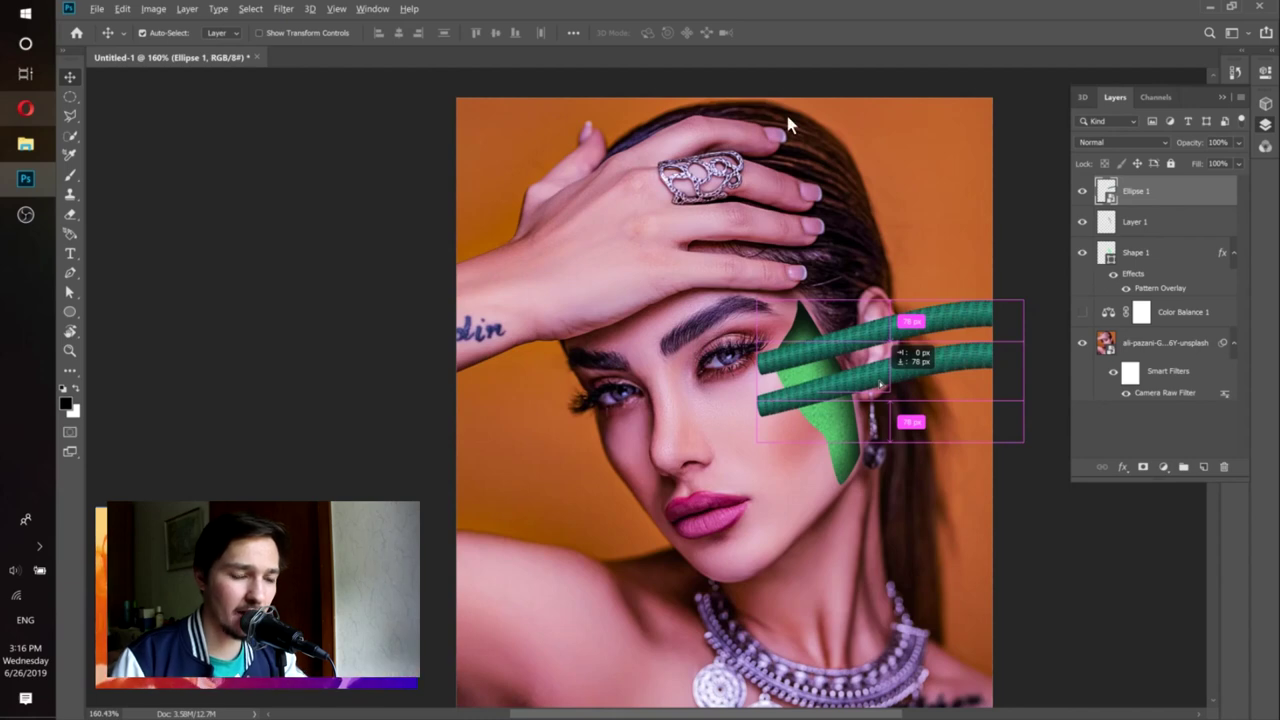
pyautogui.moveTo(880, 383)
pyautogui.mouseDown()
pyautogui.moveTo(876, 371)
pyautogui.moveTo(890, 403)
pyautogui.mouseUp()
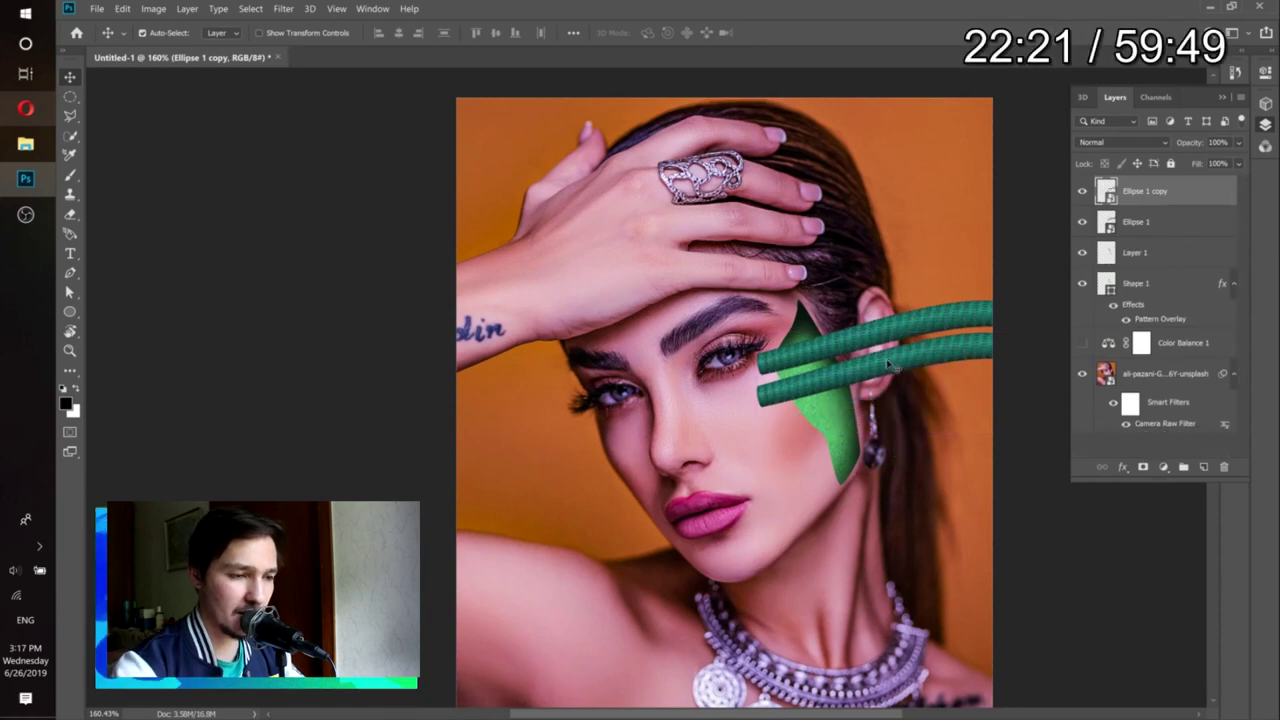
pyautogui.moveTo(877, 371); pyautogui.dragTo(892, 405)
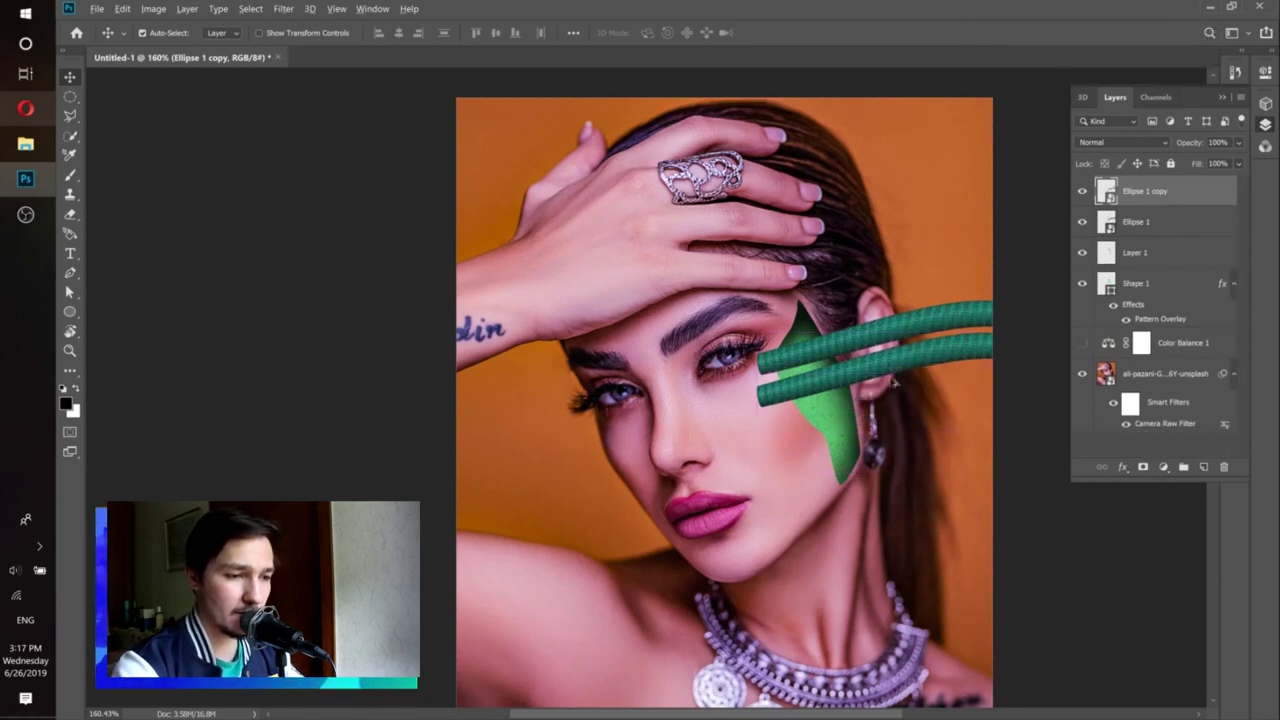
pyautogui.moveTo(877, 371); pyautogui.dragTo(896, 403)
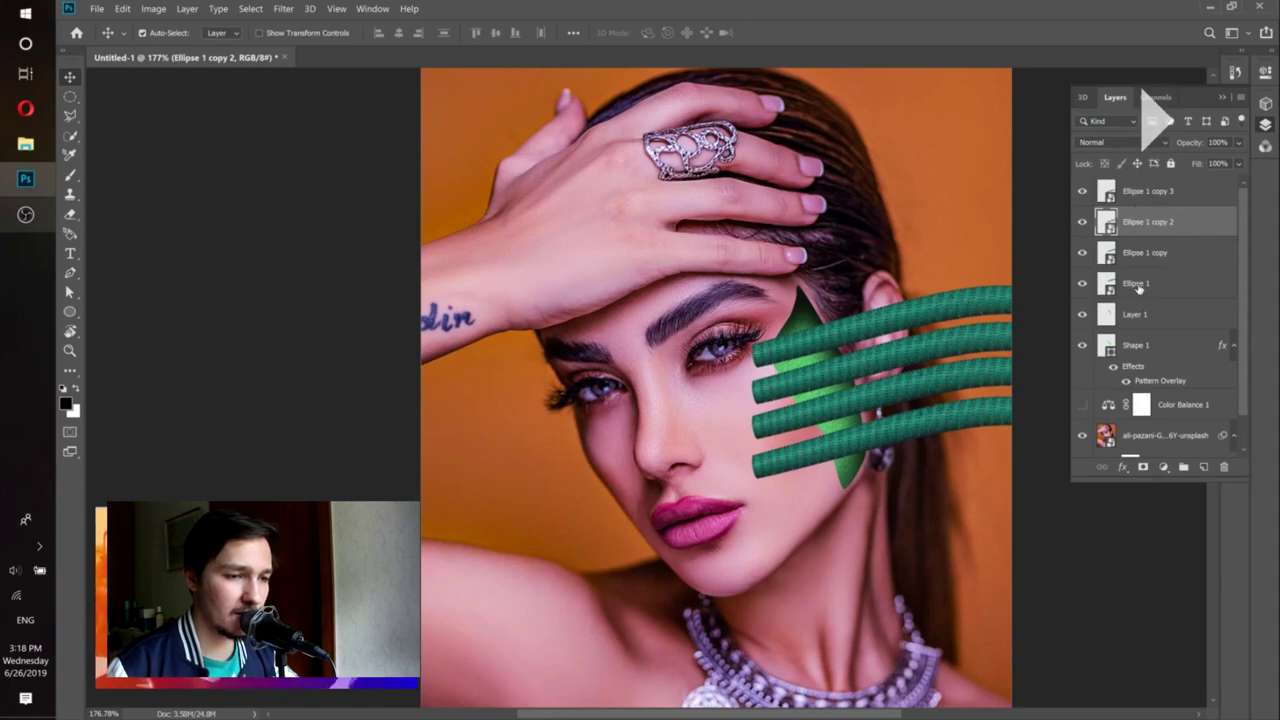
# Group Ellipse 1 and its three copies, and add a layer mask to the group.
pyautogui.hotkey('alt', '[')
pyautogui.hotkey('alt', '[')
pyautogui.keyDown('shift'); pyautogui.click(1141, 203); pyautogui.keyUp('shift')
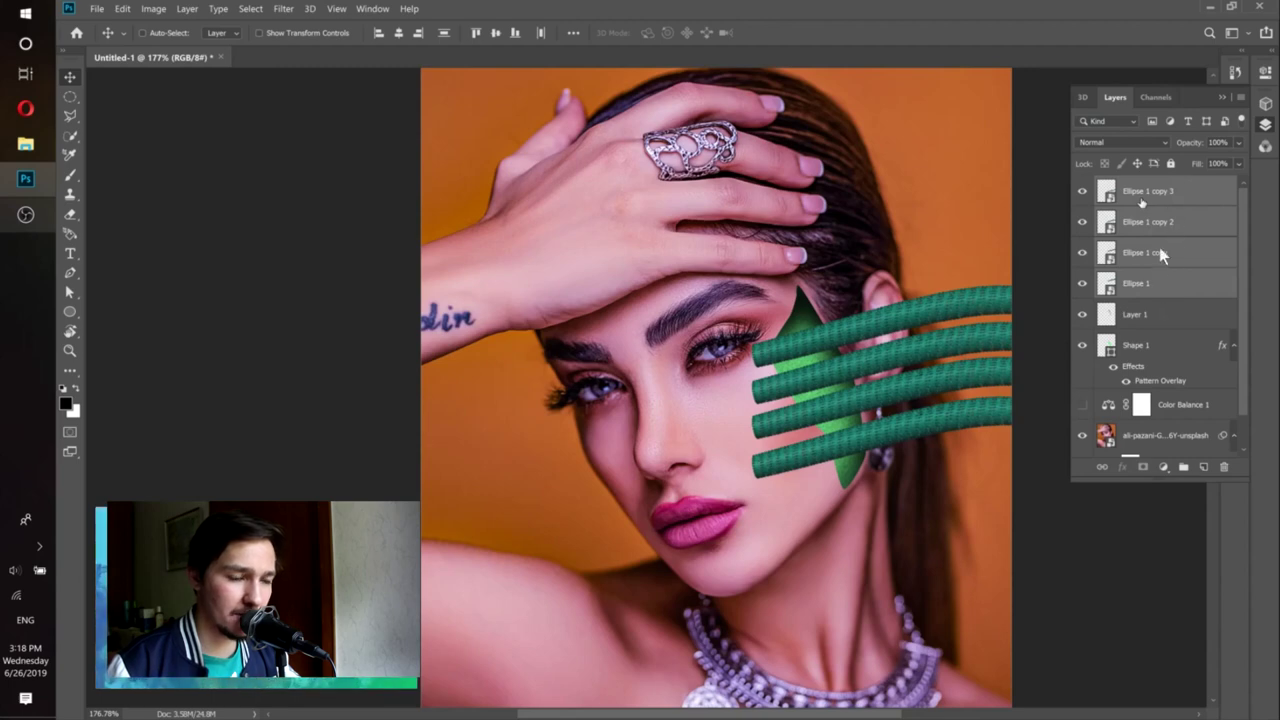
pyautogui.click(1140, 221)
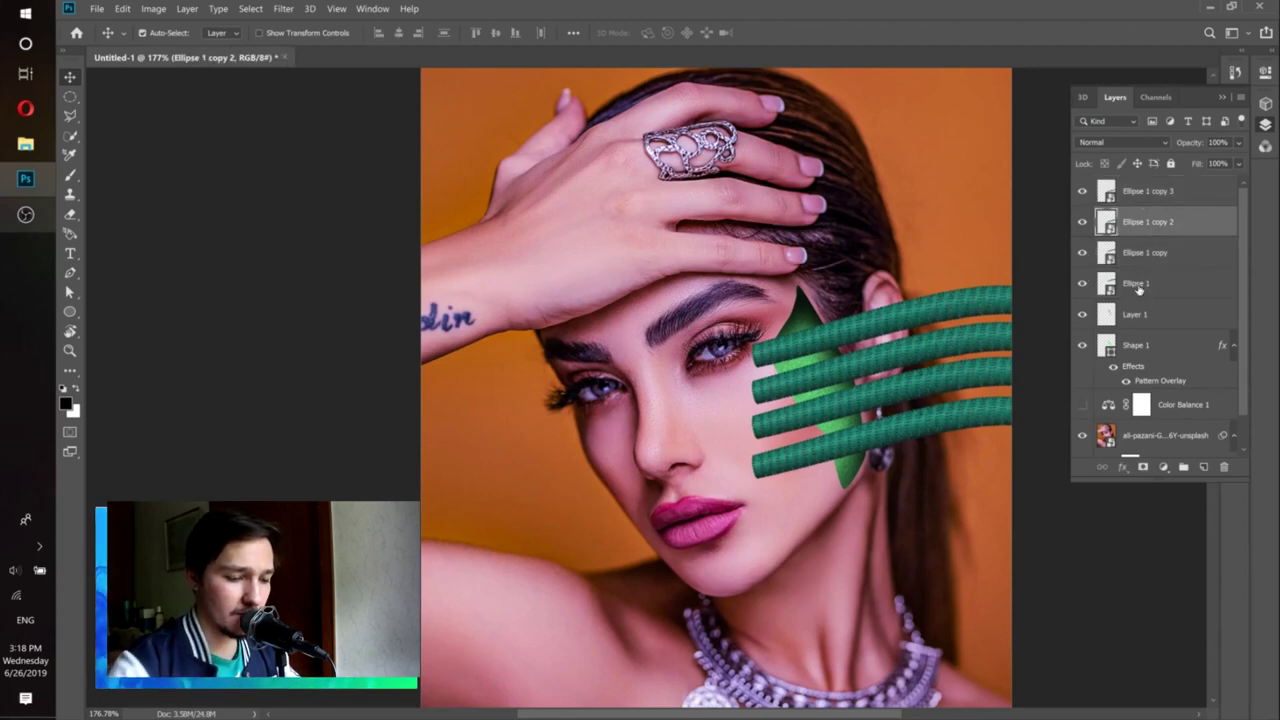
pyautogui.click(1138, 288)
pyautogui.keyDown('shift'); pyautogui.click(1142, 200); pyautogui.keyUp('shift')
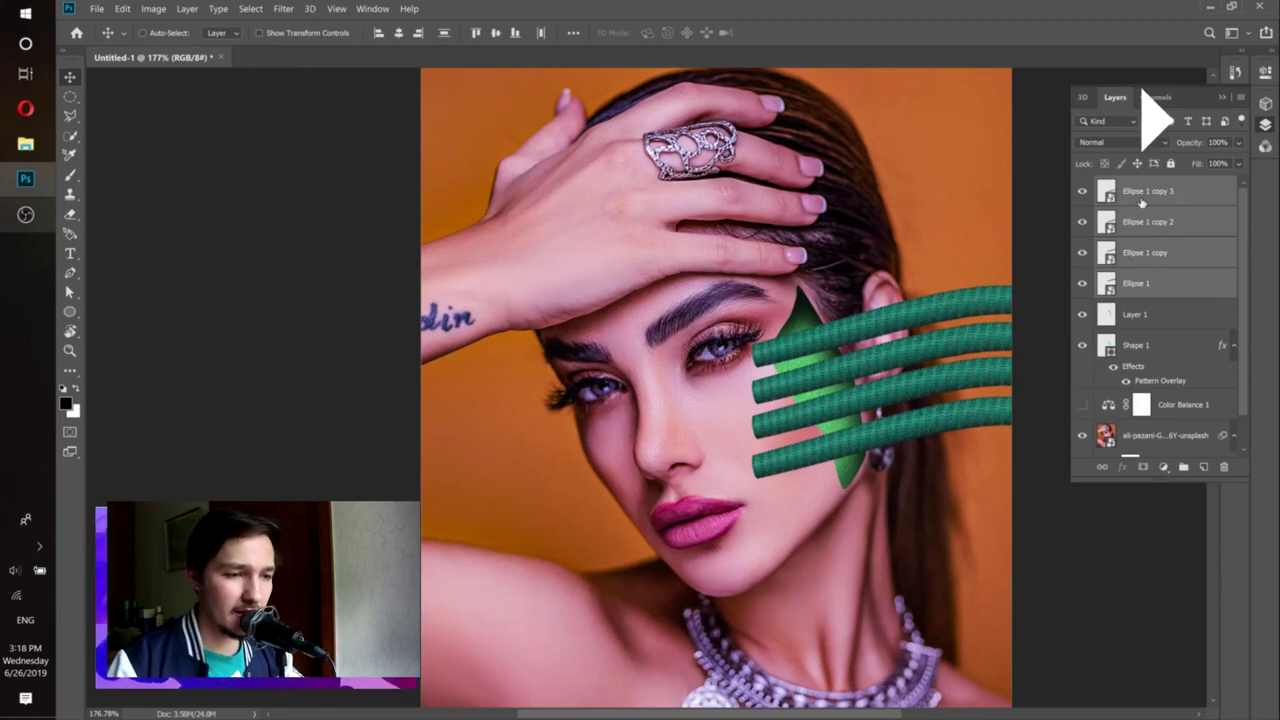
pyautogui.hotkey('ctrl', 'g')
pyautogui.click(1142, 467)
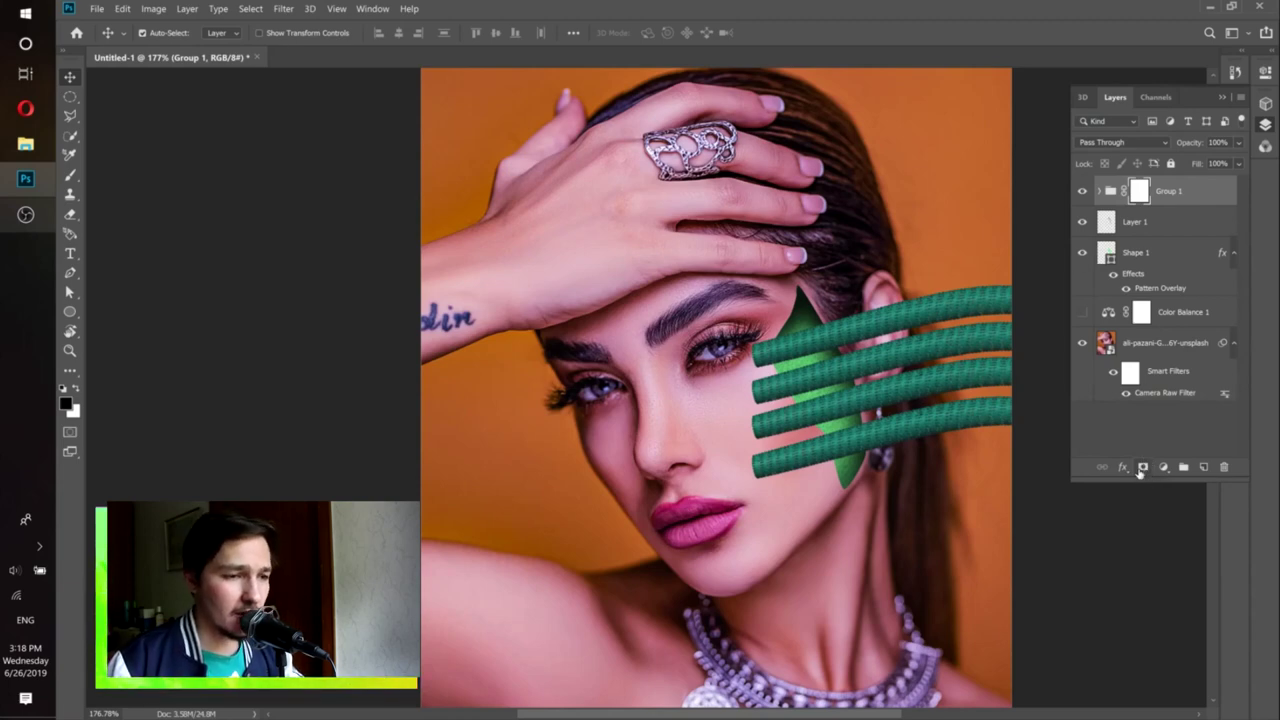
# Mask out the tube ends overlapping the cheek on the group mask, using the inverted cut-out selection and a 76 px black brush, and deselect.
pyautogui.press('b')
pyautogui.hotkey('ctrl', 'h')
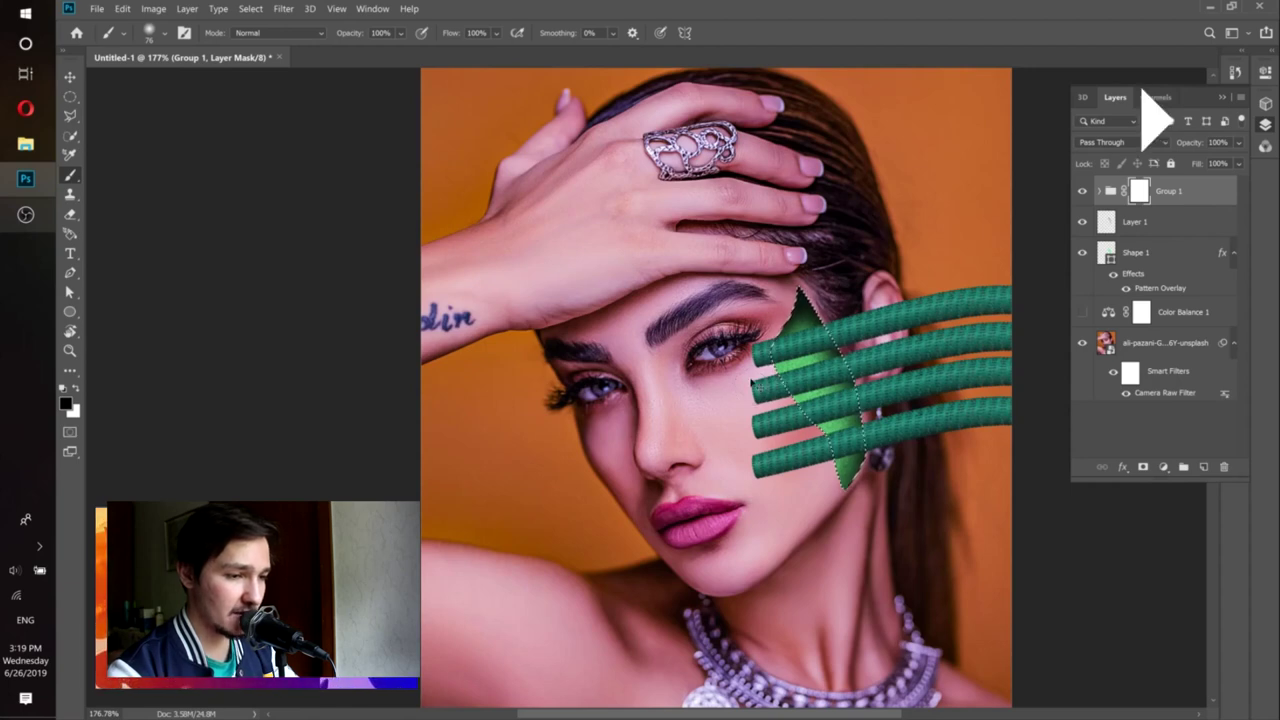
pyautogui.hotkey('ctrl', 'shift', 'i')
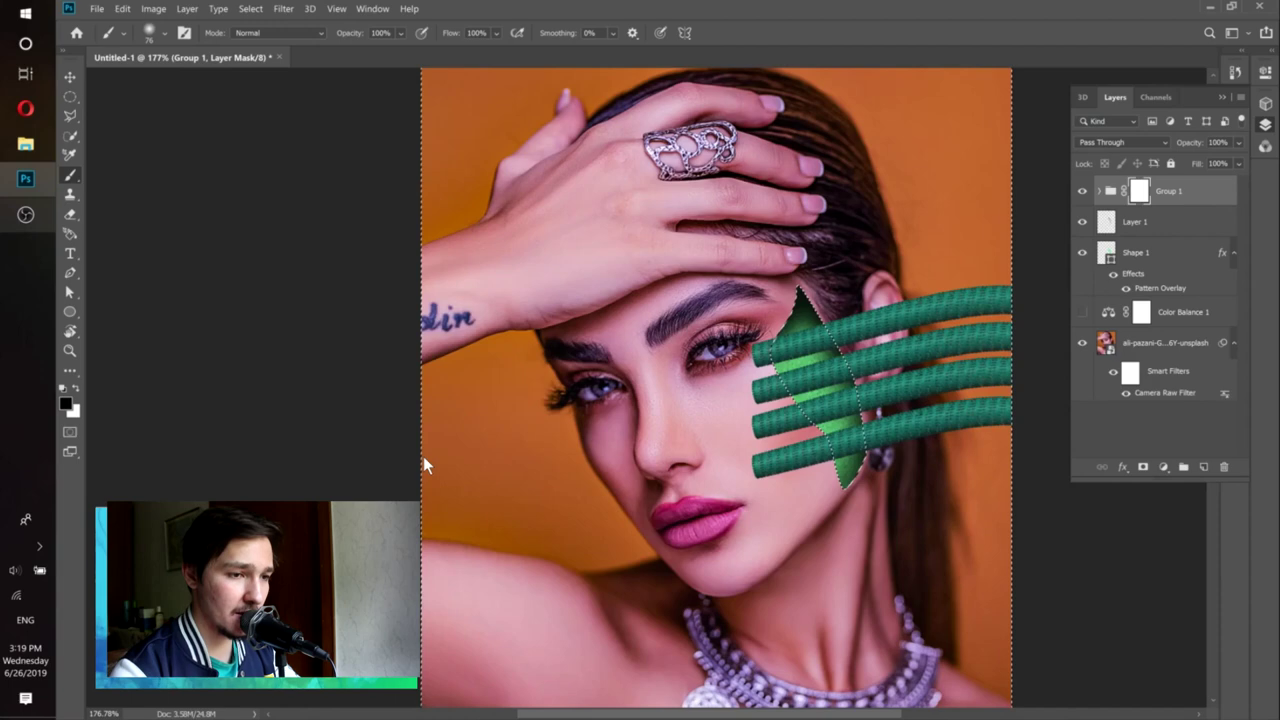
pyautogui.moveTo(758, 382)
pyautogui.mouseDown()
pyautogui.moveTo(766, 422)
pyautogui.moveTo(772, 334)
pyautogui.moveTo(757, 337)
pyautogui.moveTo(792, 468)
pyautogui.mouseUp()
pyautogui.moveTo(808, 418); pyautogui.dragTo(850, 480)
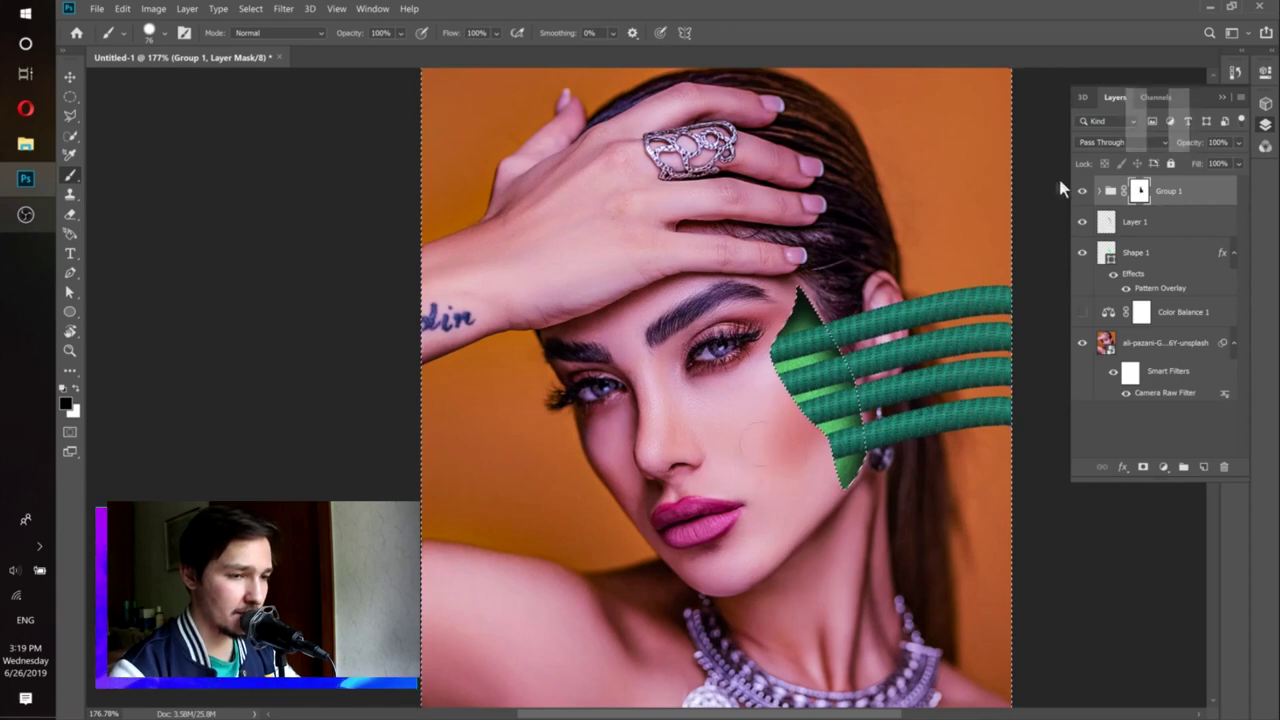
pyautogui.hotkey('ctrl', 'd')
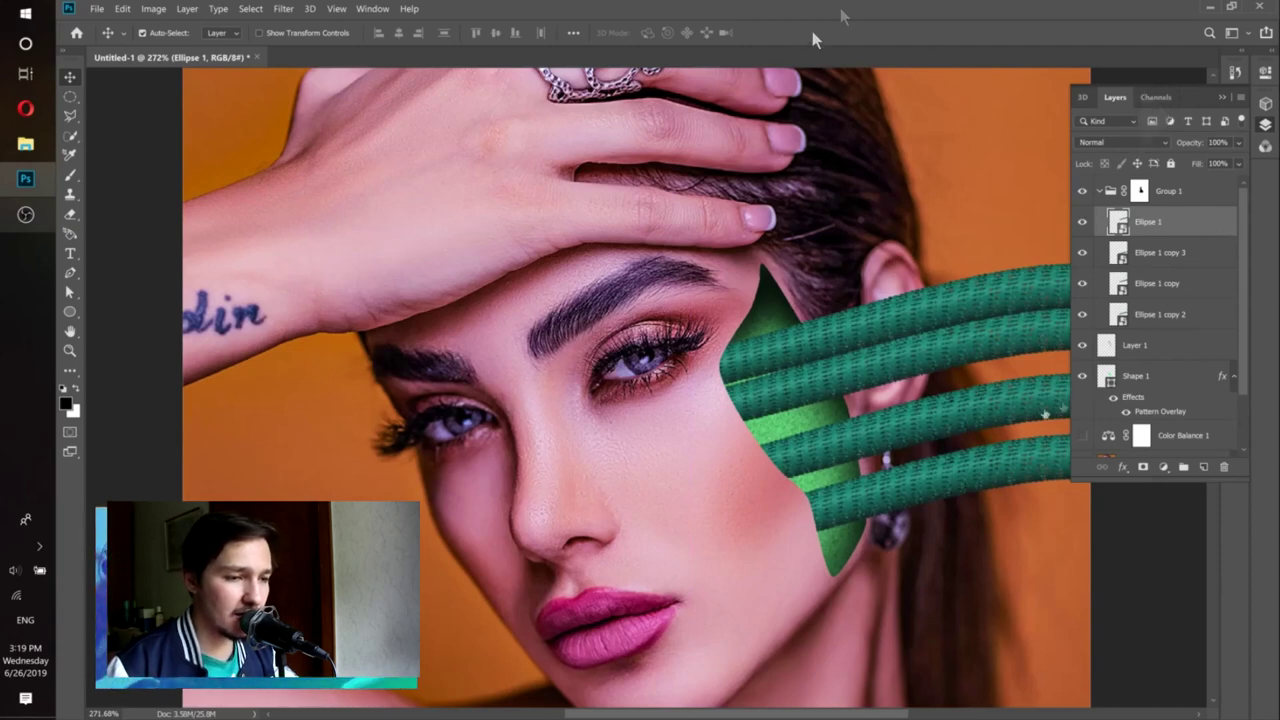
# Give Ellipse 1 a black Normal drop shadow with 63% opacity, 124° angle, 21 px distance, 0% spread and 8 px size.
pyautogui.press('h')
pyautogui.doubleClick(730, 447)
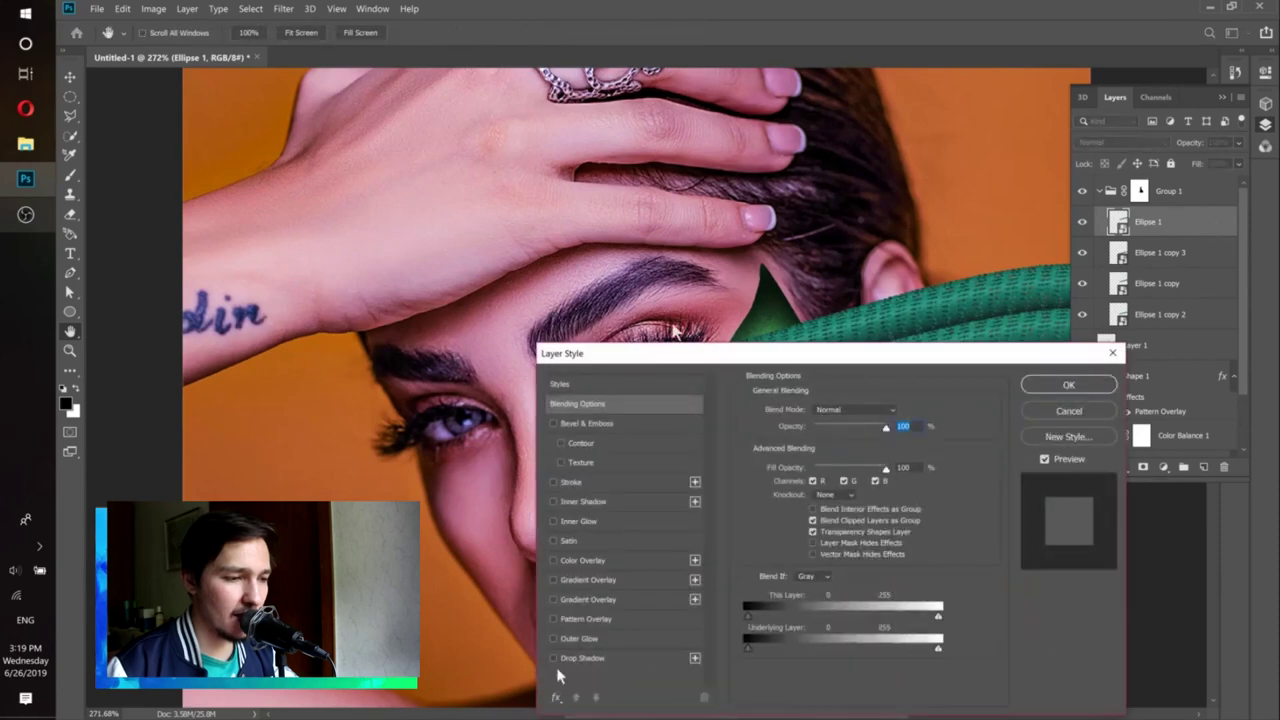
pyautogui.click(580, 657)
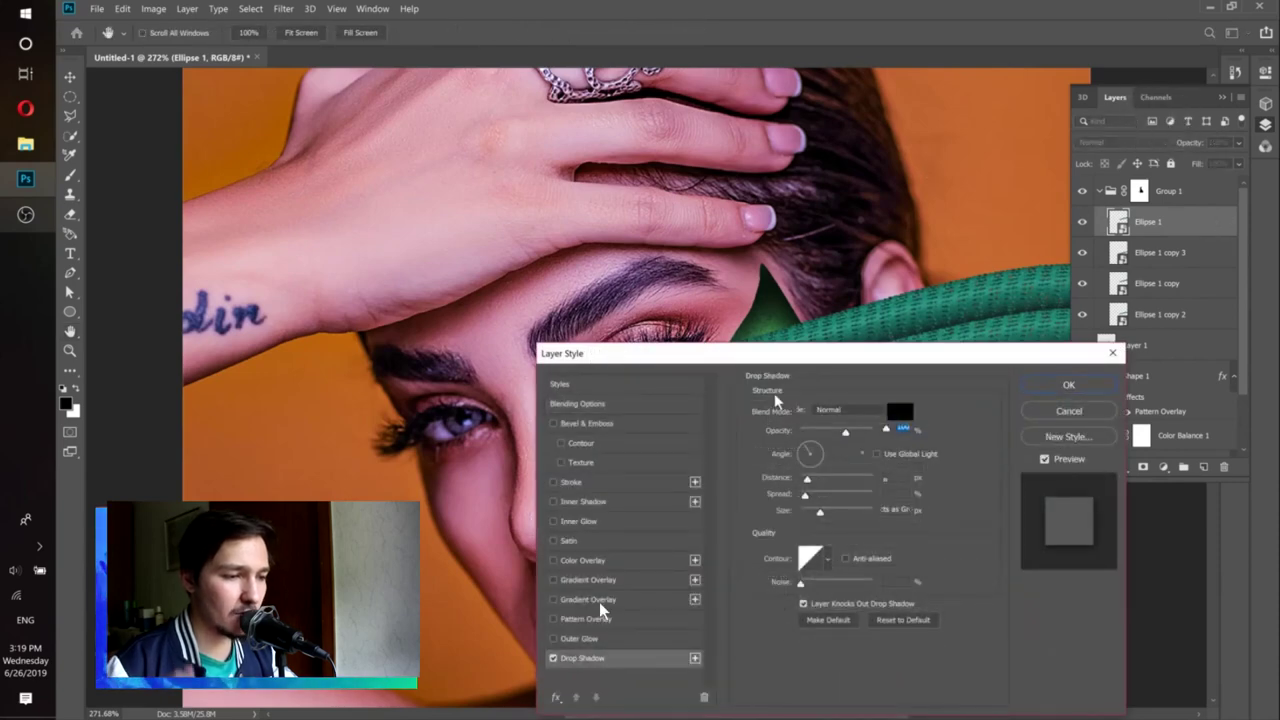
pyautogui.moveTo(794, 372); pyautogui.dragTo(806, 474)
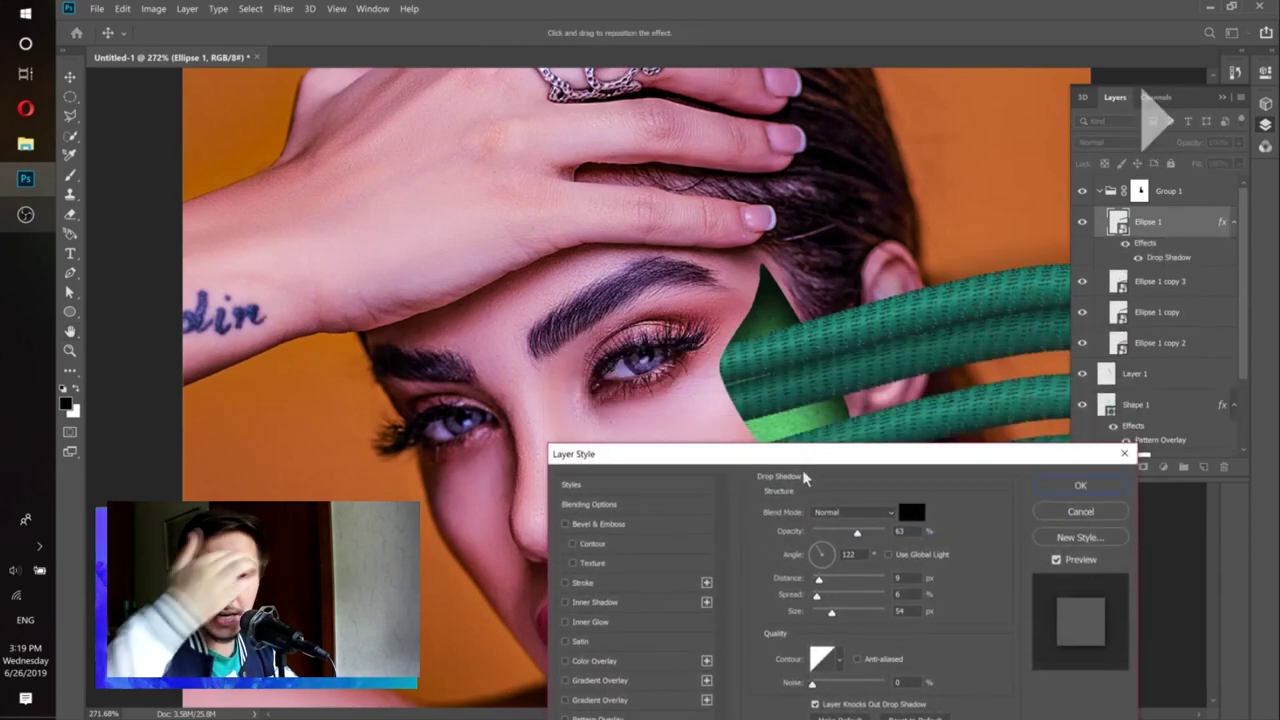
pyautogui.moveTo(815, 556); pyautogui.dragTo(813, 551)
pyautogui.moveTo(832, 611)
pyautogui.mouseDown()
pyautogui.moveTo(822, 580)
pyautogui.moveTo(820, 617)
pyautogui.mouseUp()
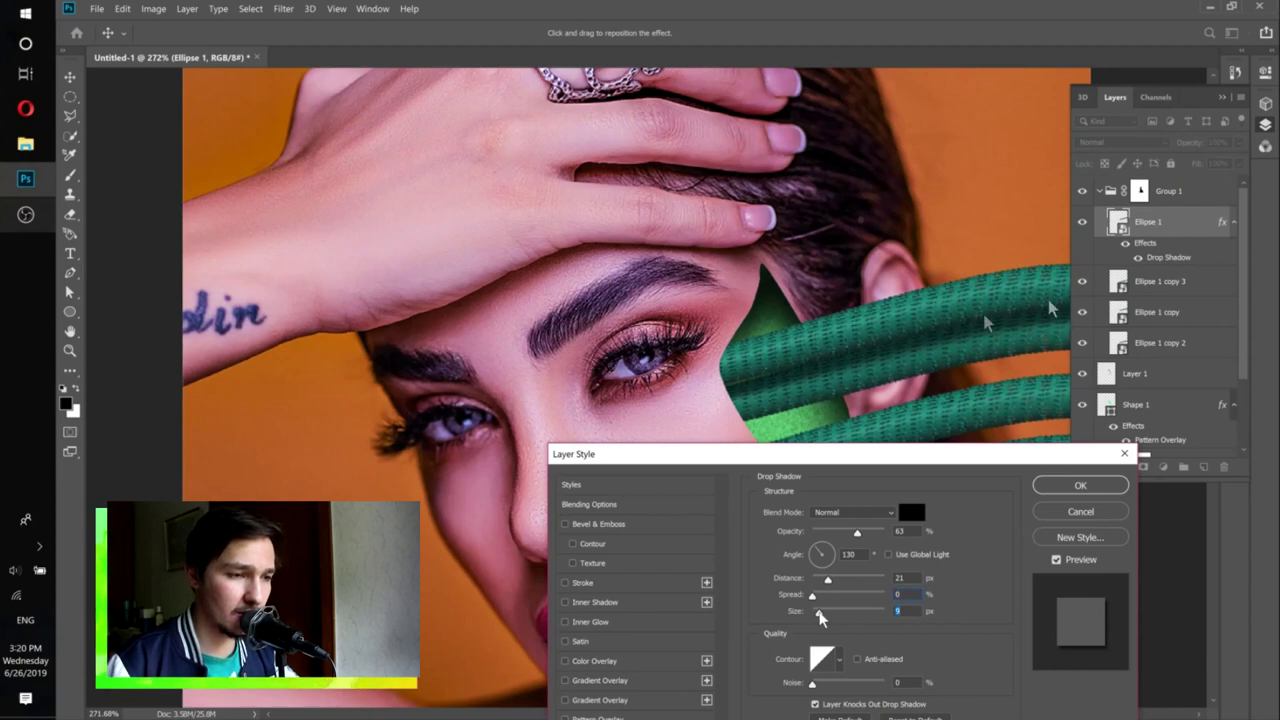
pyautogui.moveTo(820, 617); pyautogui.dragTo(815, 611)
pyautogui.click(814, 550)
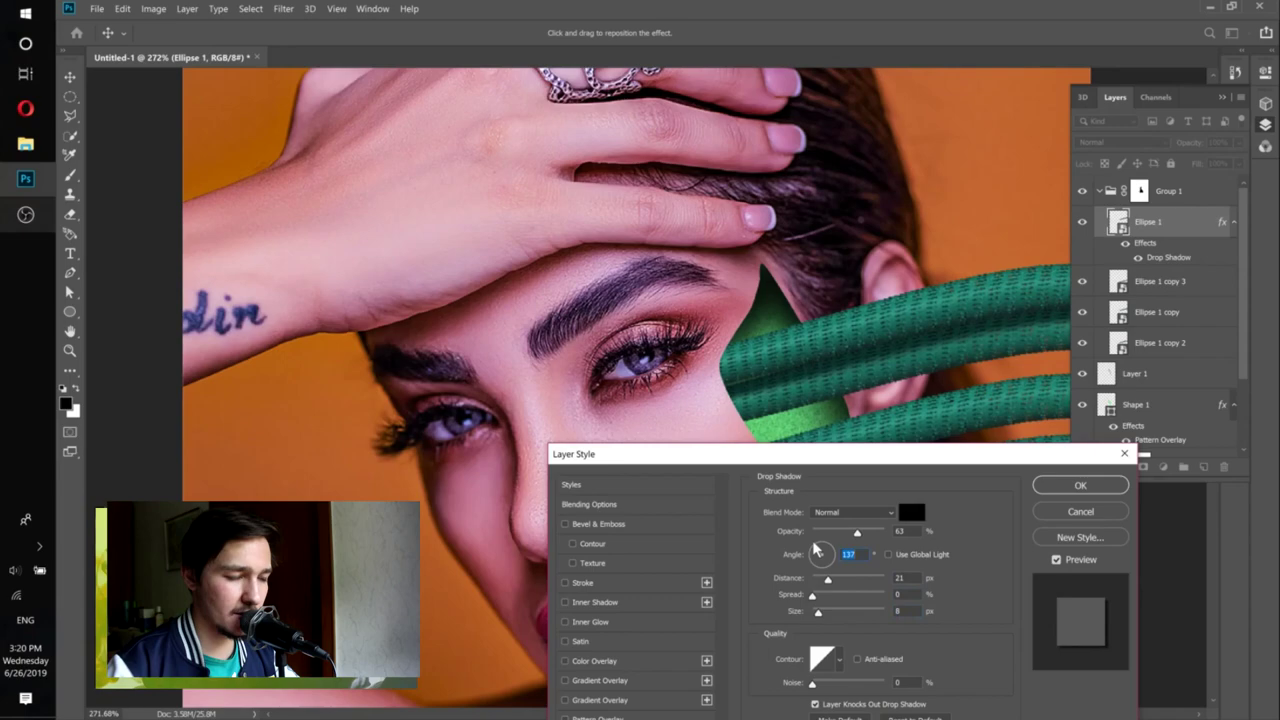
pyautogui.click(818, 548)
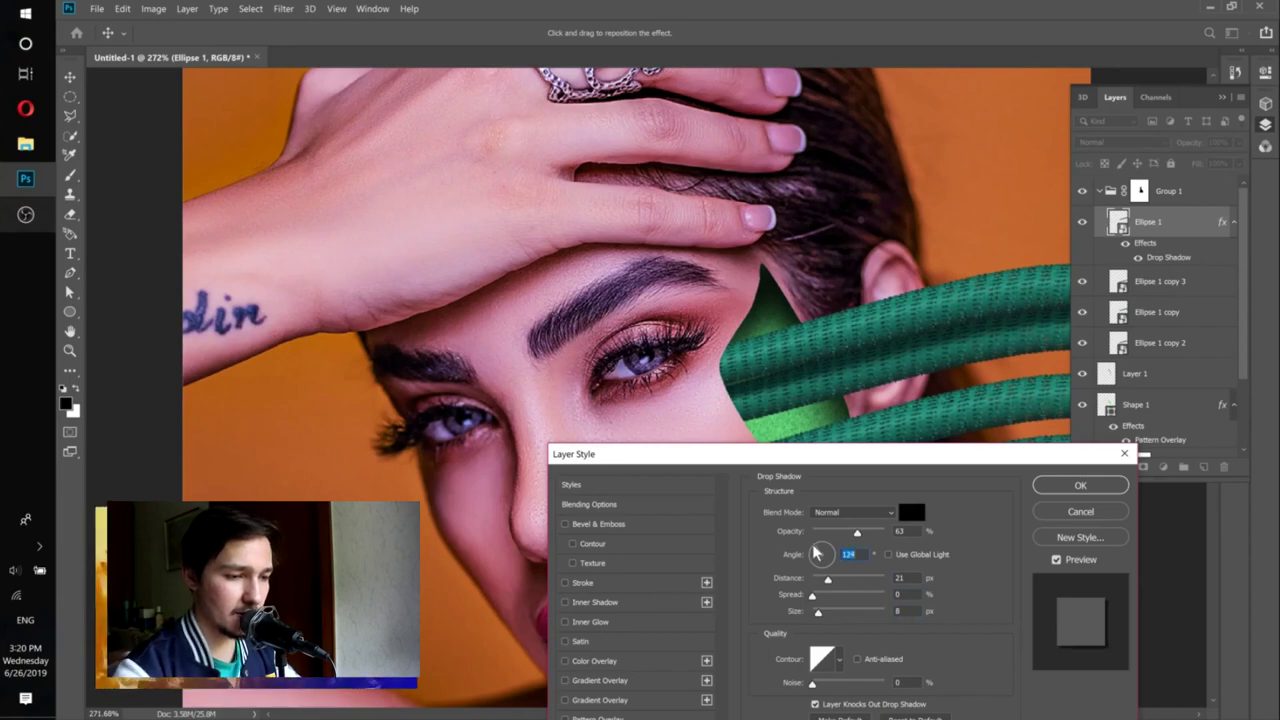
pyautogui.click(1078, 487)
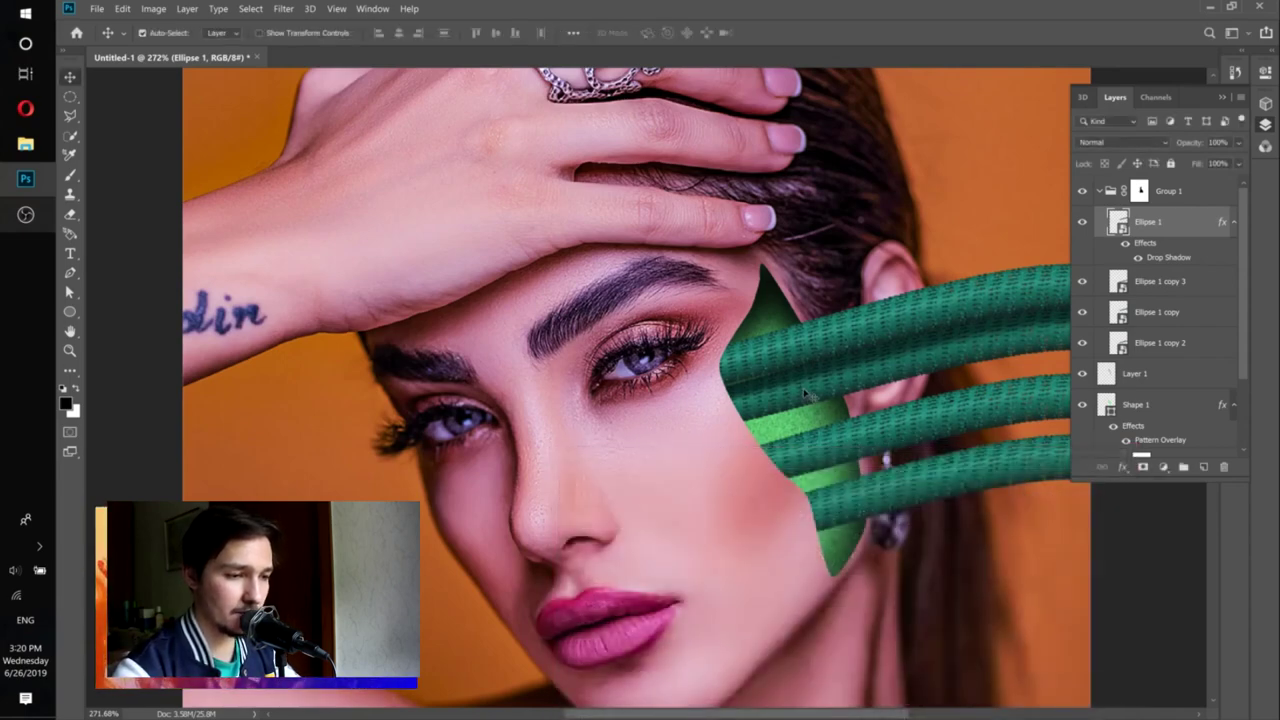
# Rotate the lowest tube, Ellipse 1 copy 3, to about 6.65° and raise it closer to the tube above.
pyautogui.scroll(-5, 805, 390)
pyautogui.scroll(3, 790, 382)
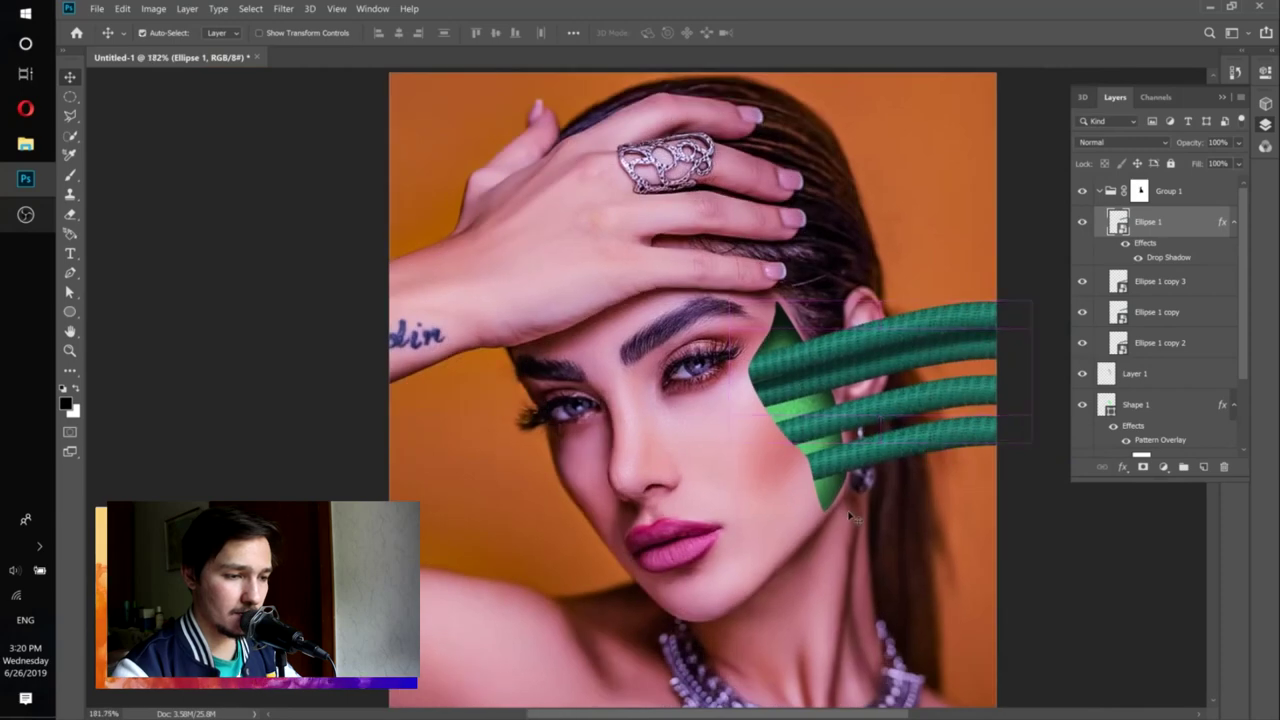
pyautogui.click(852, 416)
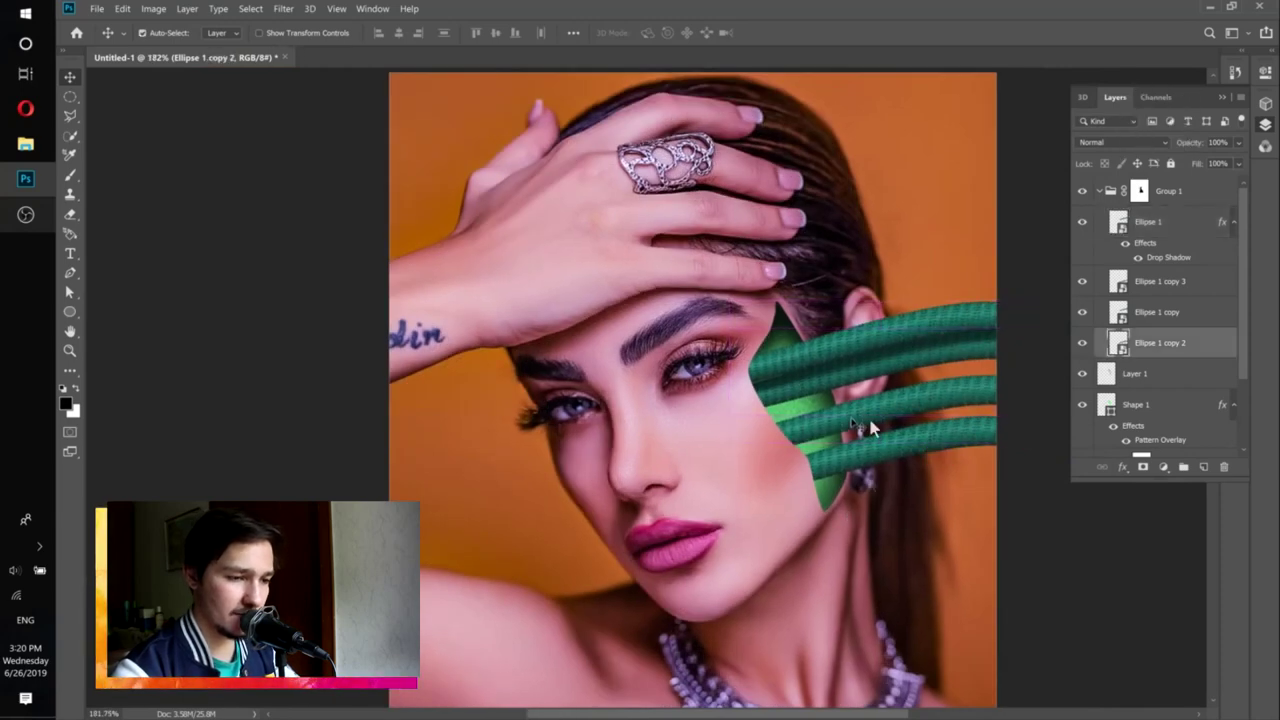
pyautogui.moveTo(838, 405)
pyautogui.mouseDown()
pyautogui.moveTo(846, 440)
pyautogui.moveTo(842, 410)
pyautogui.mouseUp()
pyautogui.hotkey('ctrl', 't')
pyautogui.moveTo(1044, 526); pyautogui.dragTo(1077, 563)
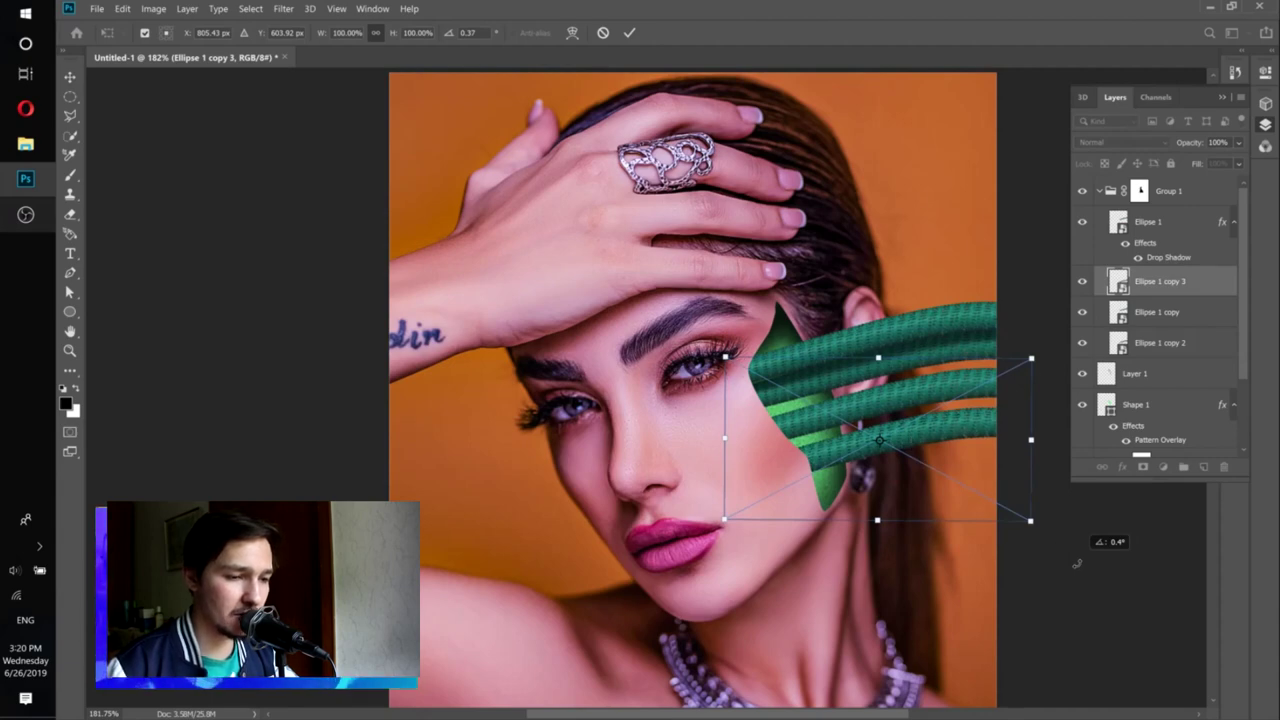
pyautogui.moveTo(1077, 563); pyautogui.dragTo(1068, 575)
pyautogui.moveTo(948, 453); pyautogui.dragTo(952, 428)
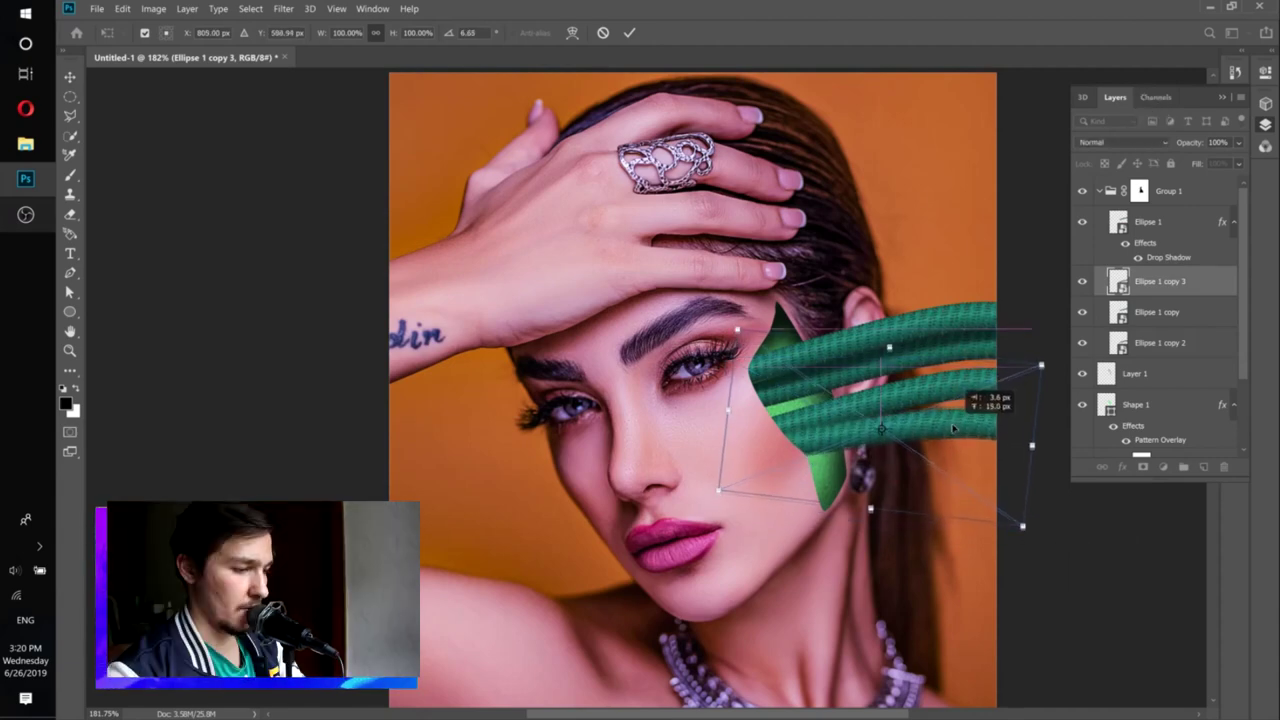
pyautogui.click(629, 32)
# Add a new layer inside Group 1 and place it directly below Ellipse 1 copy 3.
pyautogui.scroll(3, 860, 411)
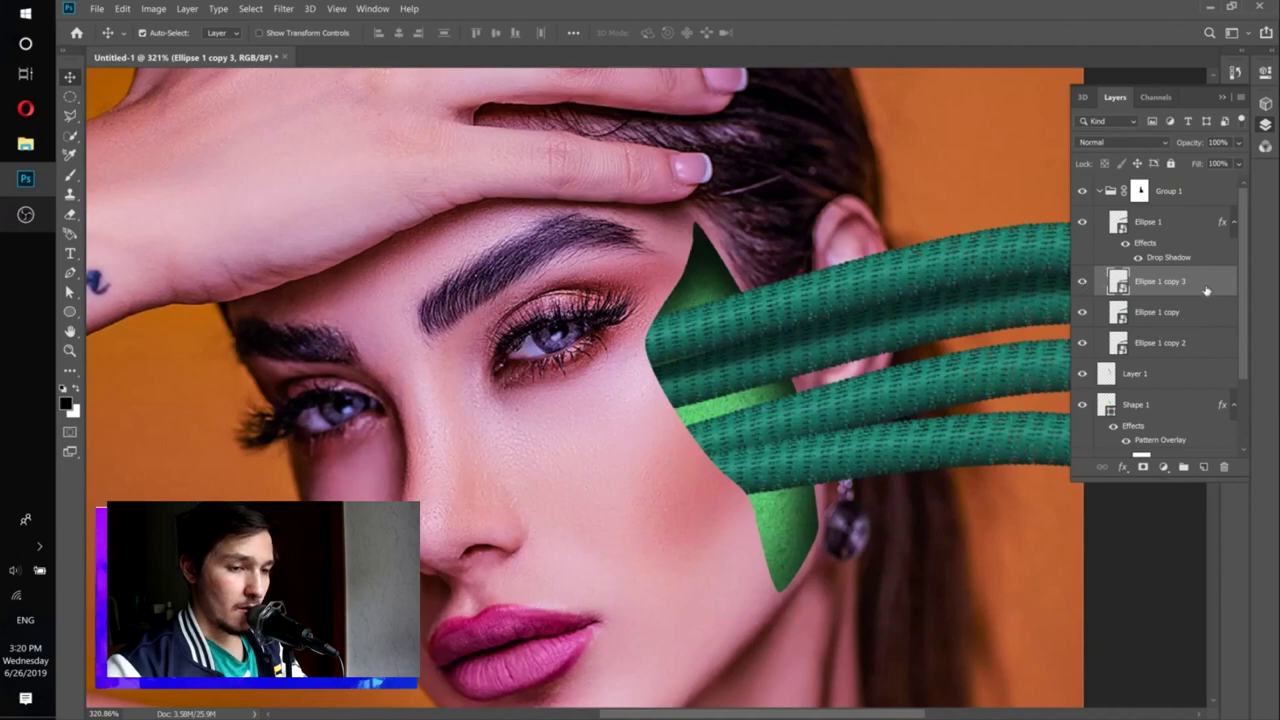
pyautogui.scroll(2, 950, 525)
pyautogui.click(1133, 341)
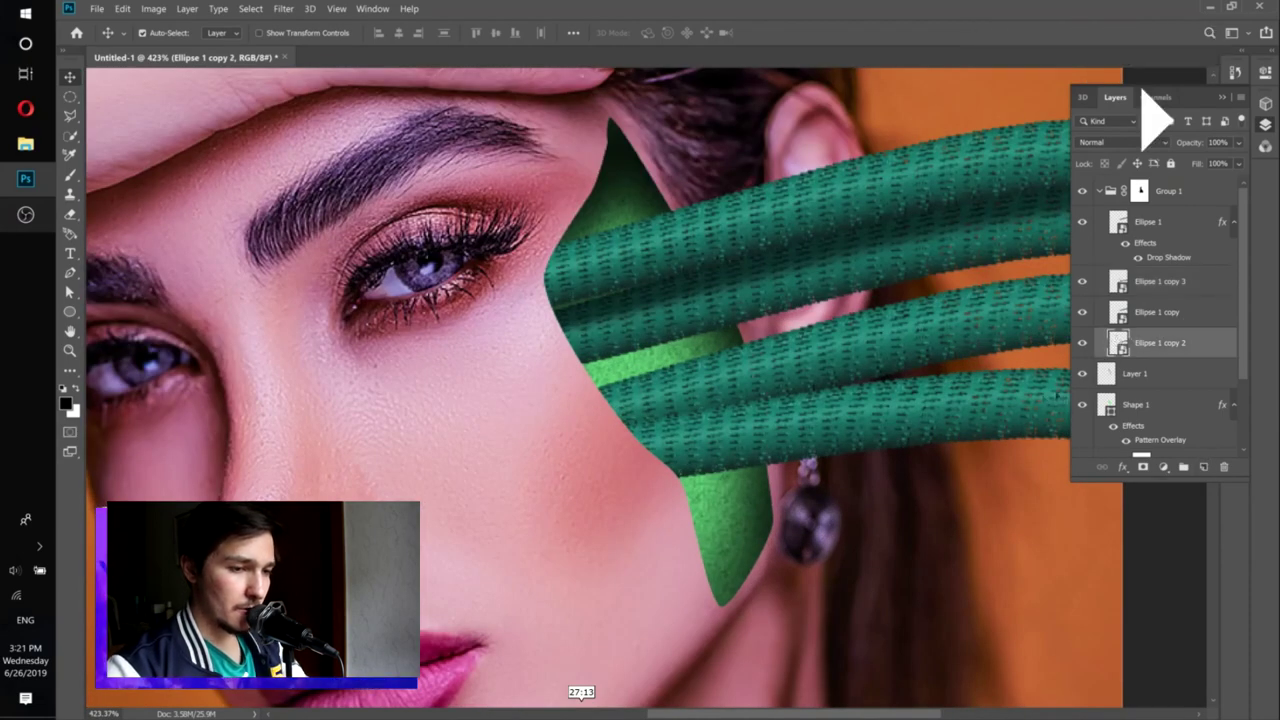
pyautogui.click(1150, 281)
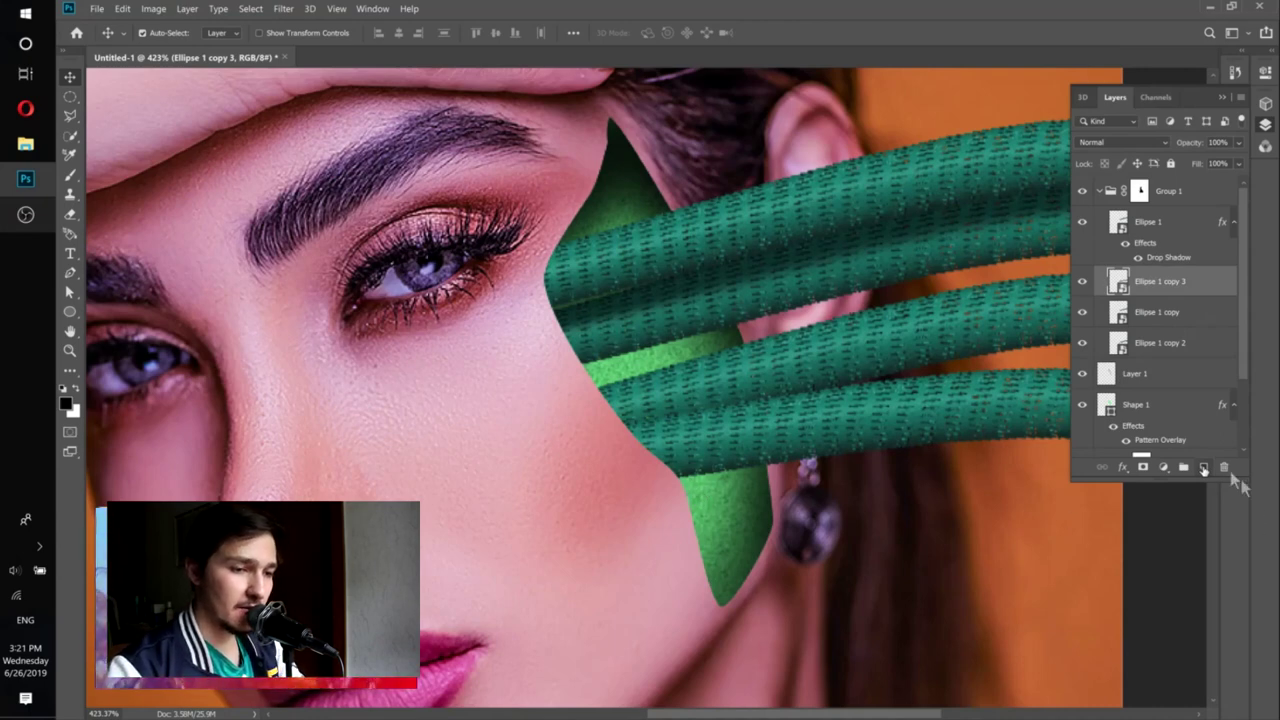
pyautogui.click(1204, 468)
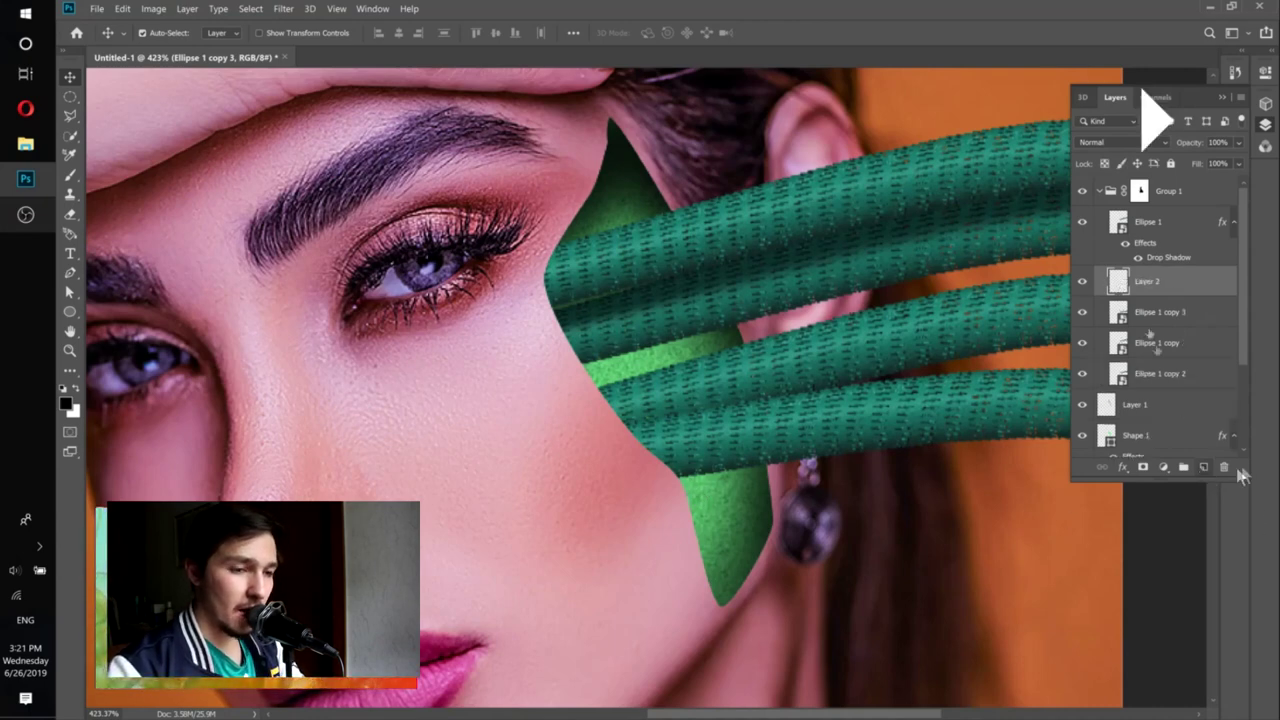
pyautogui.moveTo(1127, 262); pyautogui.dragTo(1160, 310)
# Configure the Brush for soft shading with a 36 px tip, 30% opacity and 10% flow.
pyautogui.press('b')
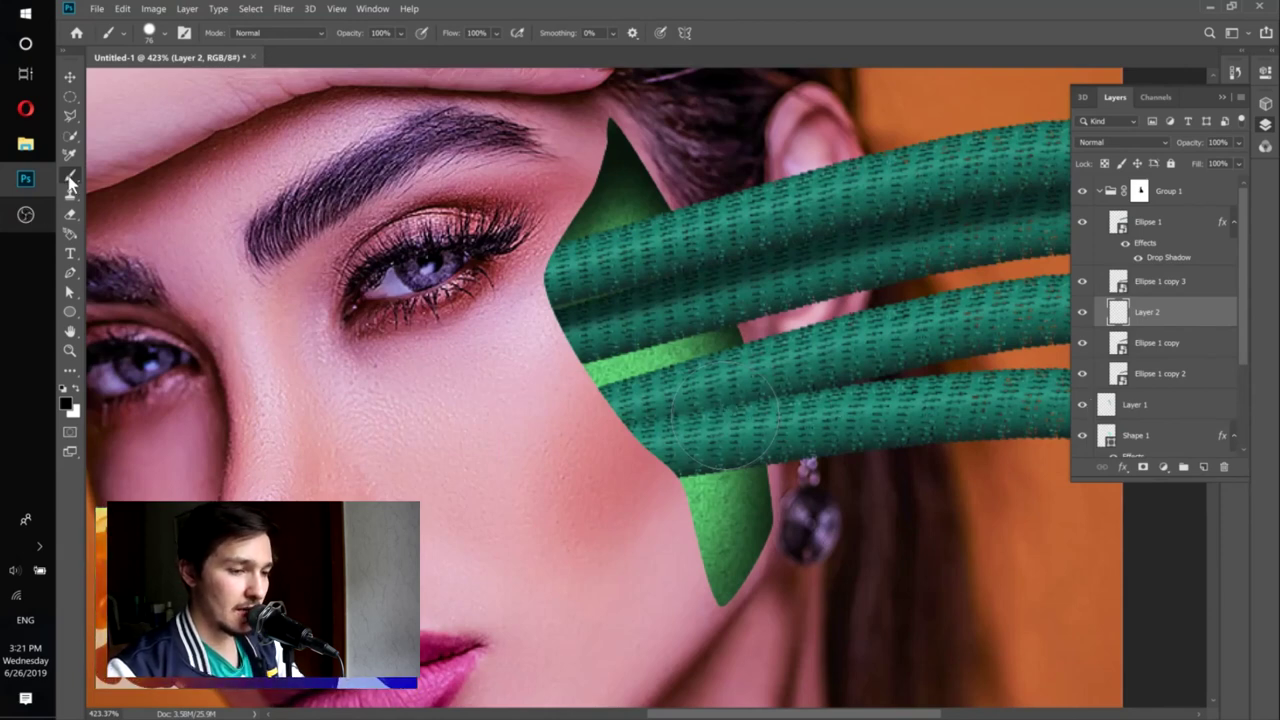
pyautogui.keyDown('alt'); pyautogui.rightClick(766, 423); pyautogui.keyUp('alt')
pyautogui.keyDown('alt'); pyautogui.rightClick(749, 428); pyautogui.keyUp('alt')
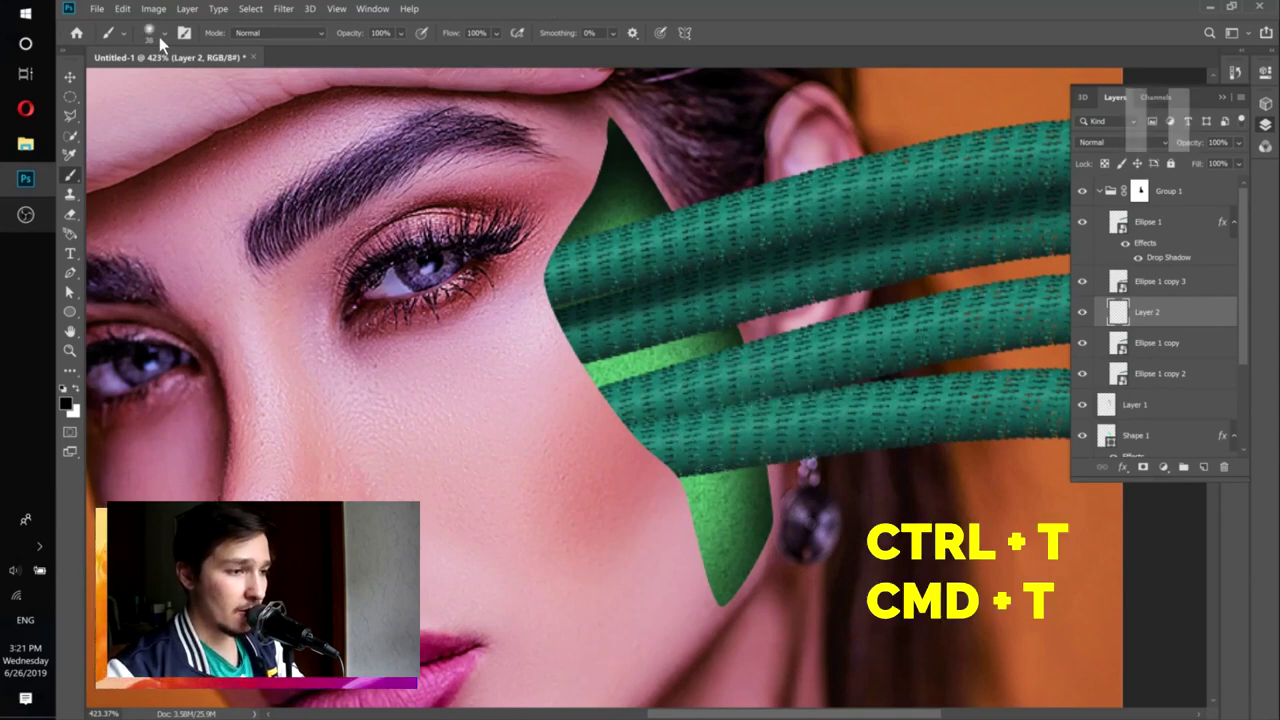
pyautogui.press('3')
pyautogui.hotkey('shift', '1')
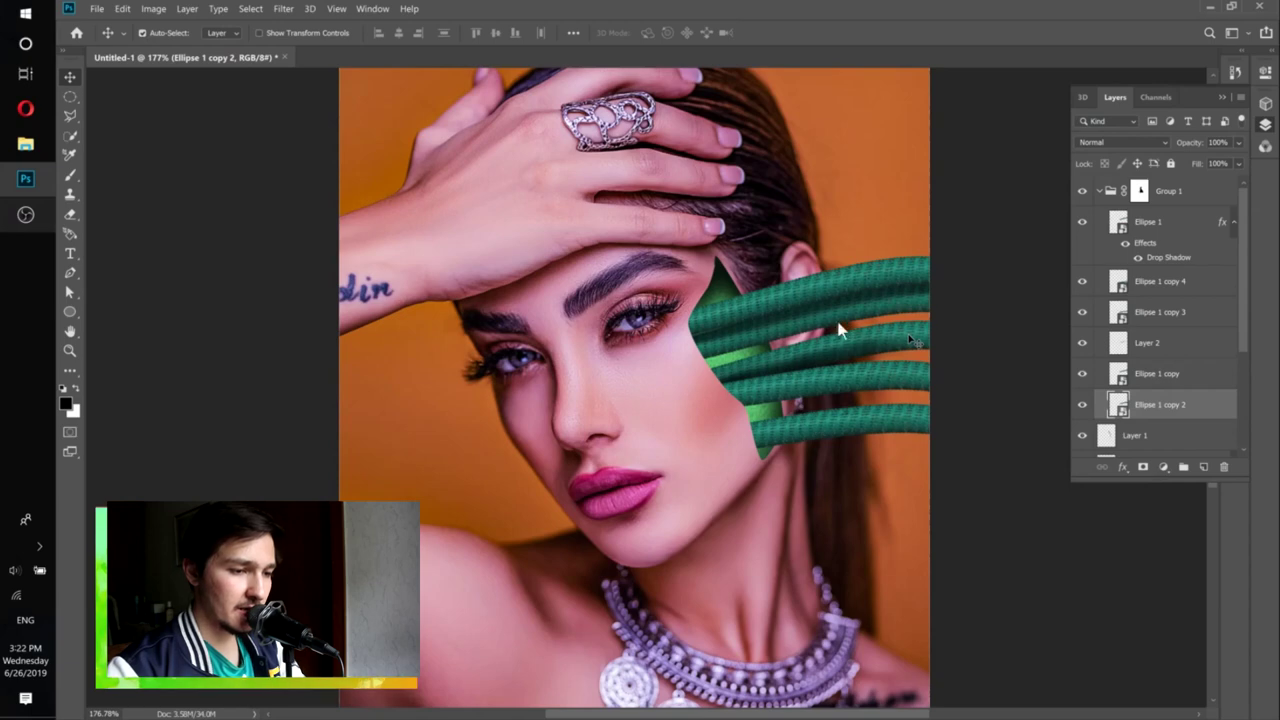
# Scale the tube on Ellipse 1 copy 2 down to about 82% and move it closer to the tubes above.
pyautogui.hotkey('ctrl', 't')
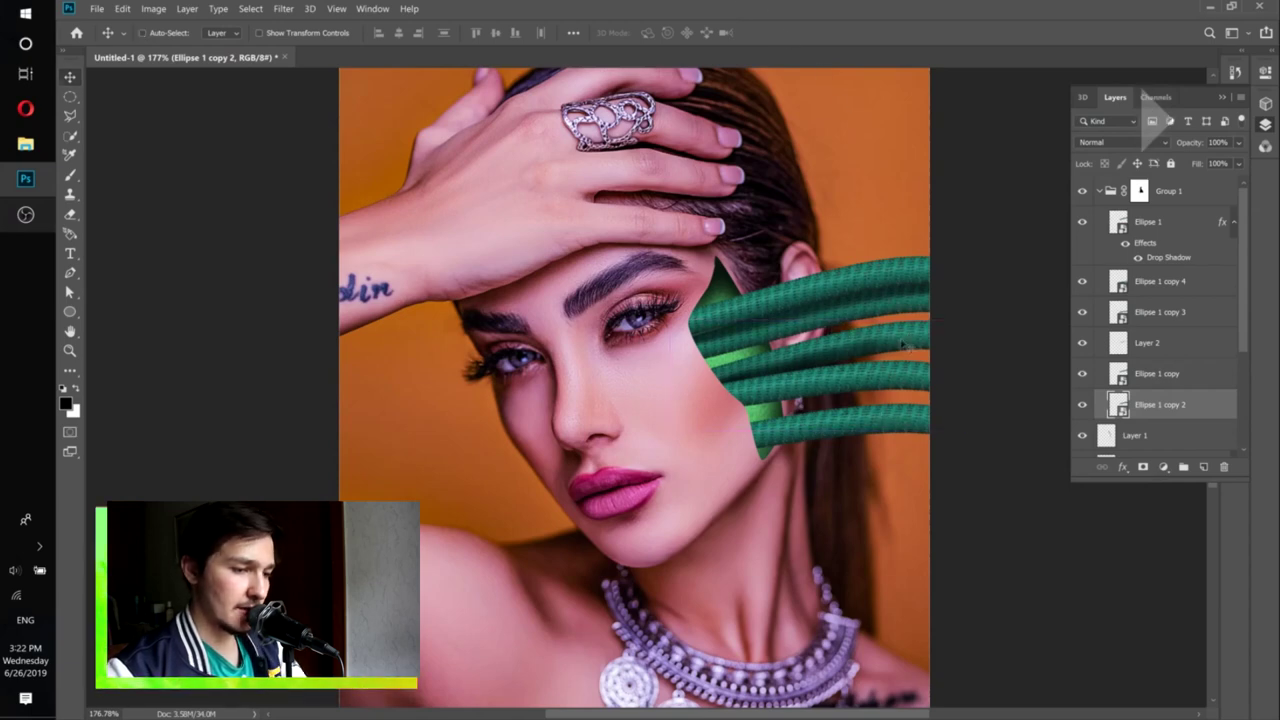
pyautogui.moveTo(902, 355); pyautogui.dragTo(910, 368)
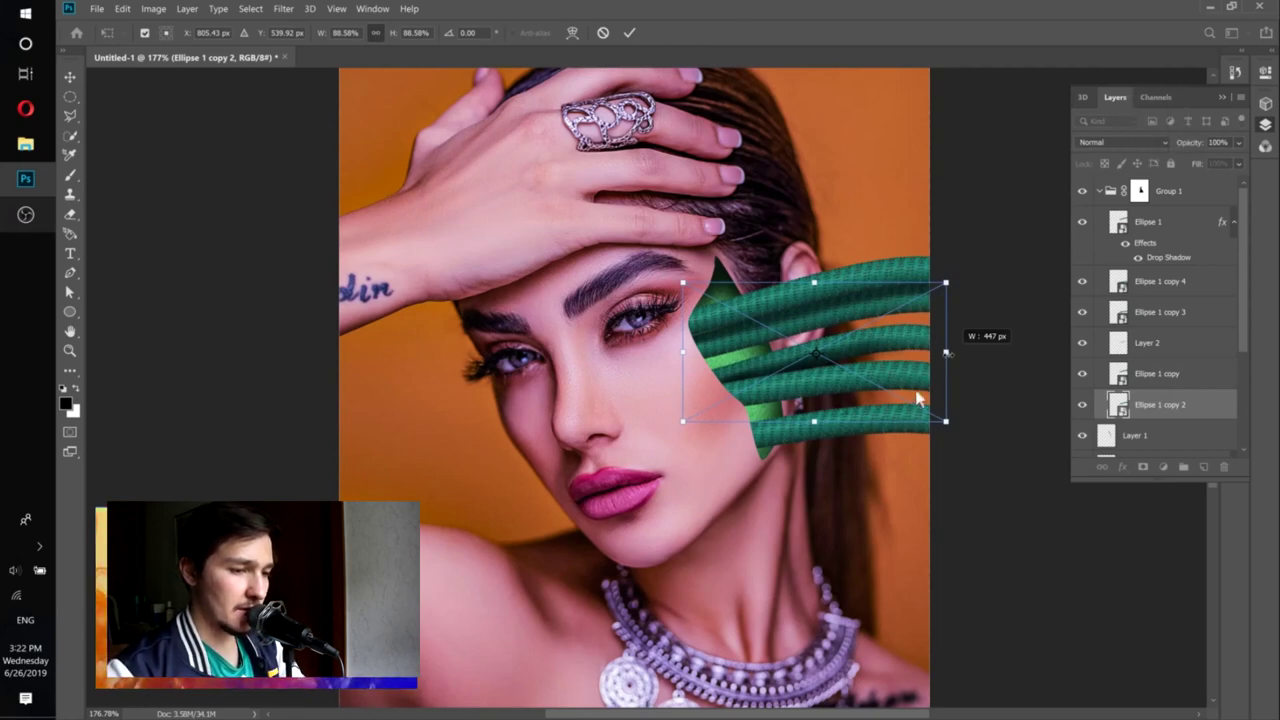
pyautogui.moveTo(946, 353); pyautogui.dragTo(897, 332)
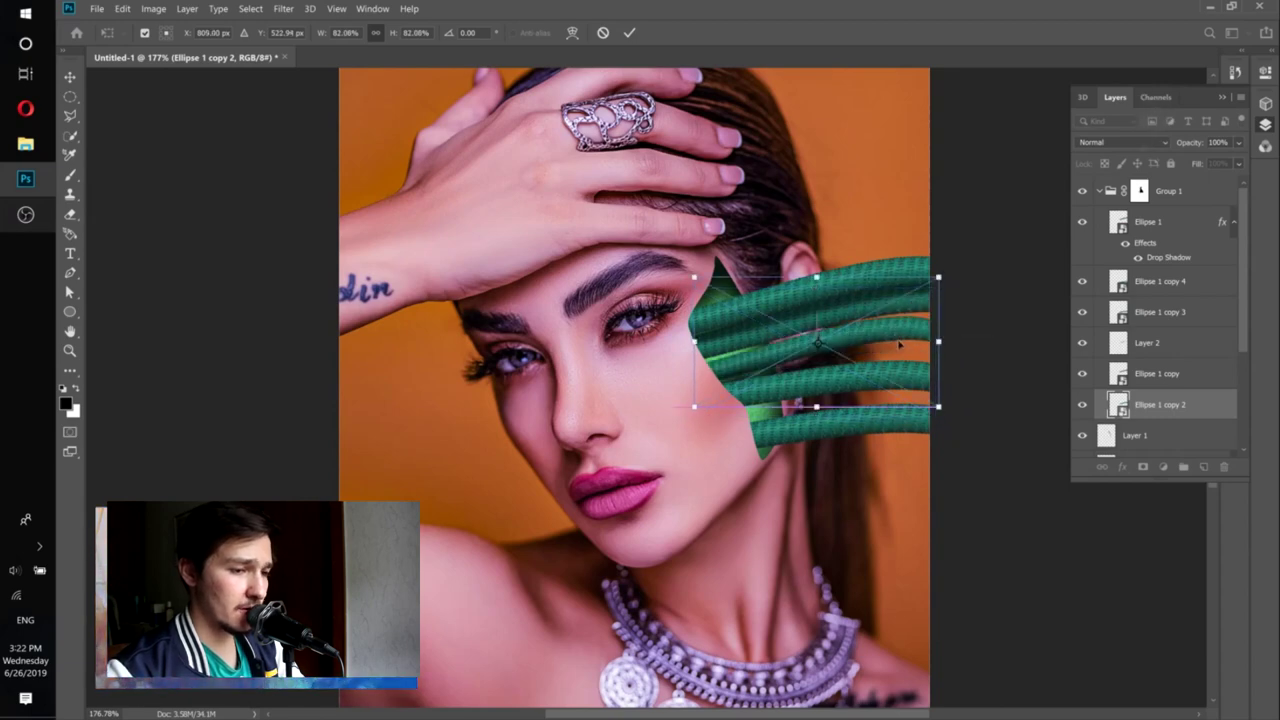
pyautogui.click(628, 34)
# Shrink the lowest tube, Ellipse 1 copy 4, slightly and apply the transformation.
pyautogui.scroll(-2, 901, 370)
pyautogui.scroll(3, 901, 370)
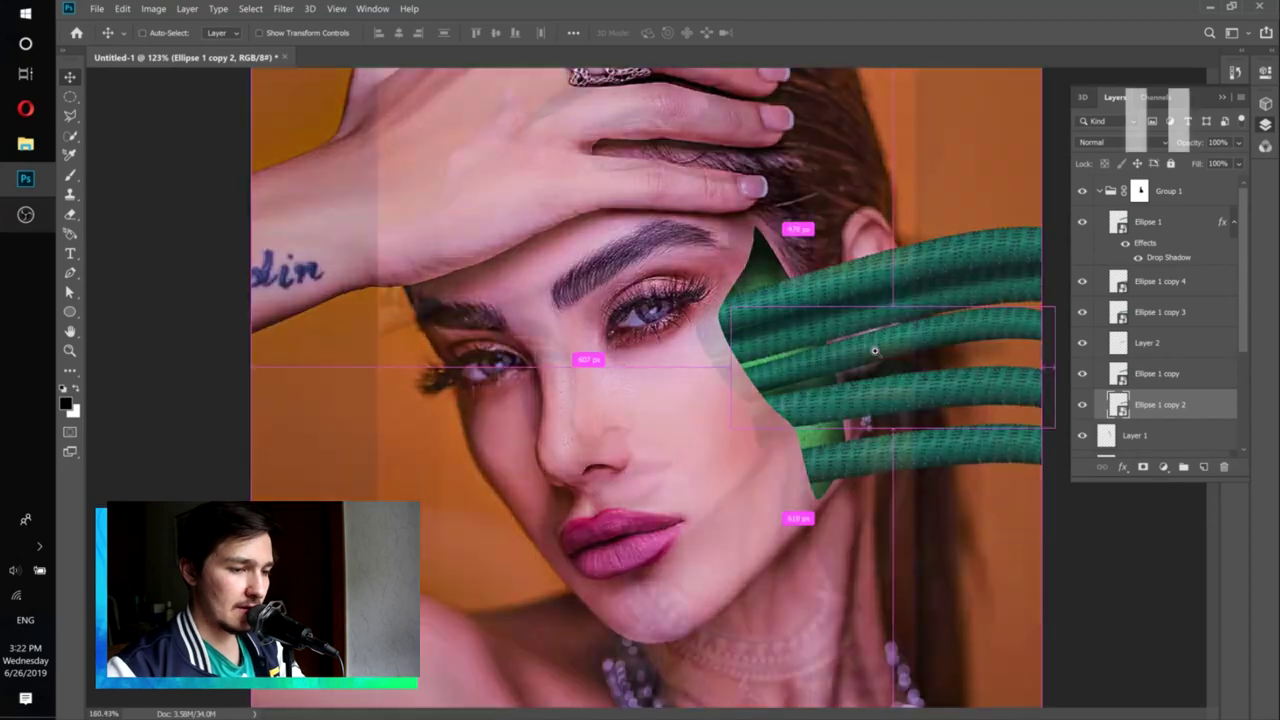
pyautogui.scroll(-4, 895, 374)
pyautogui.scroll(1, 895, 374)
pyautogui.click(806, 406)
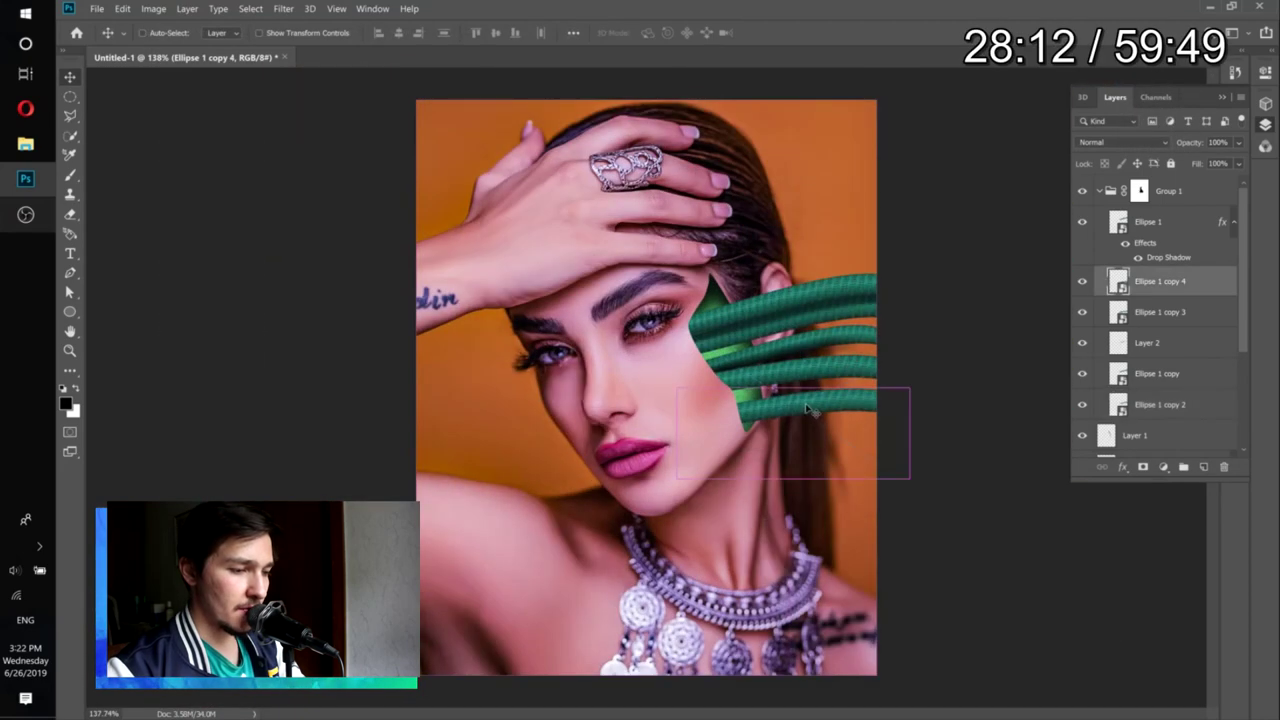
pyautogui.hotkey('ctrl', 't')
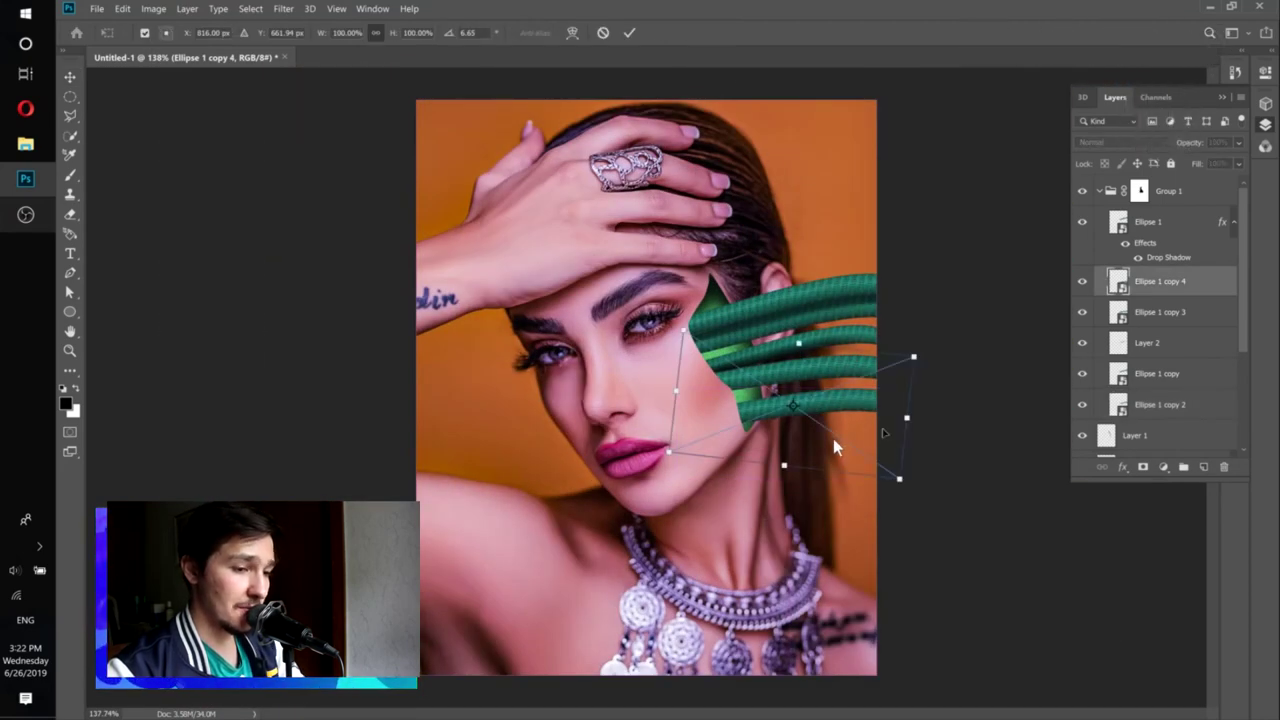
pyautogui.moveTo(905, 419); pyautogui.dragTo(882, 414)
pyautogui.click(630, 32)
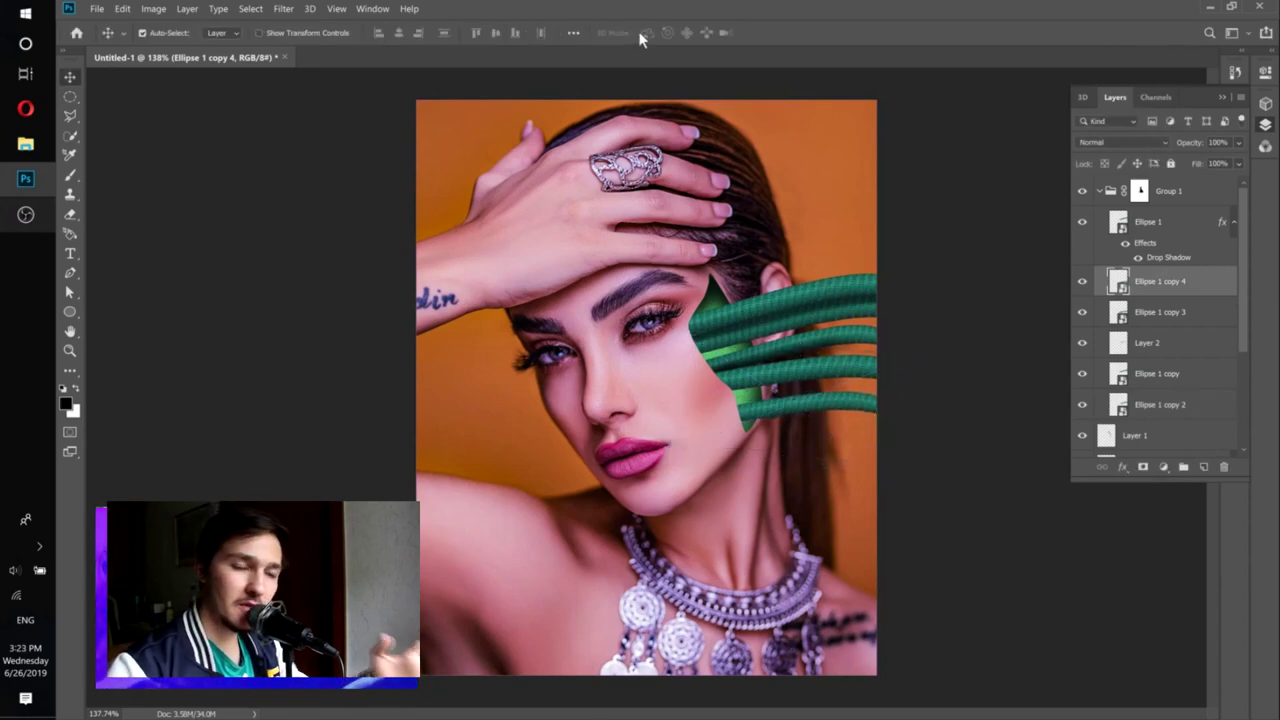
pyautogui.scroll(-3, 766, 354)
pyautogui.scroll(3, 766, 354)
pyautogui.scroll(-3, 766, 354)
pyautogui.scroll(3, 766, 354)
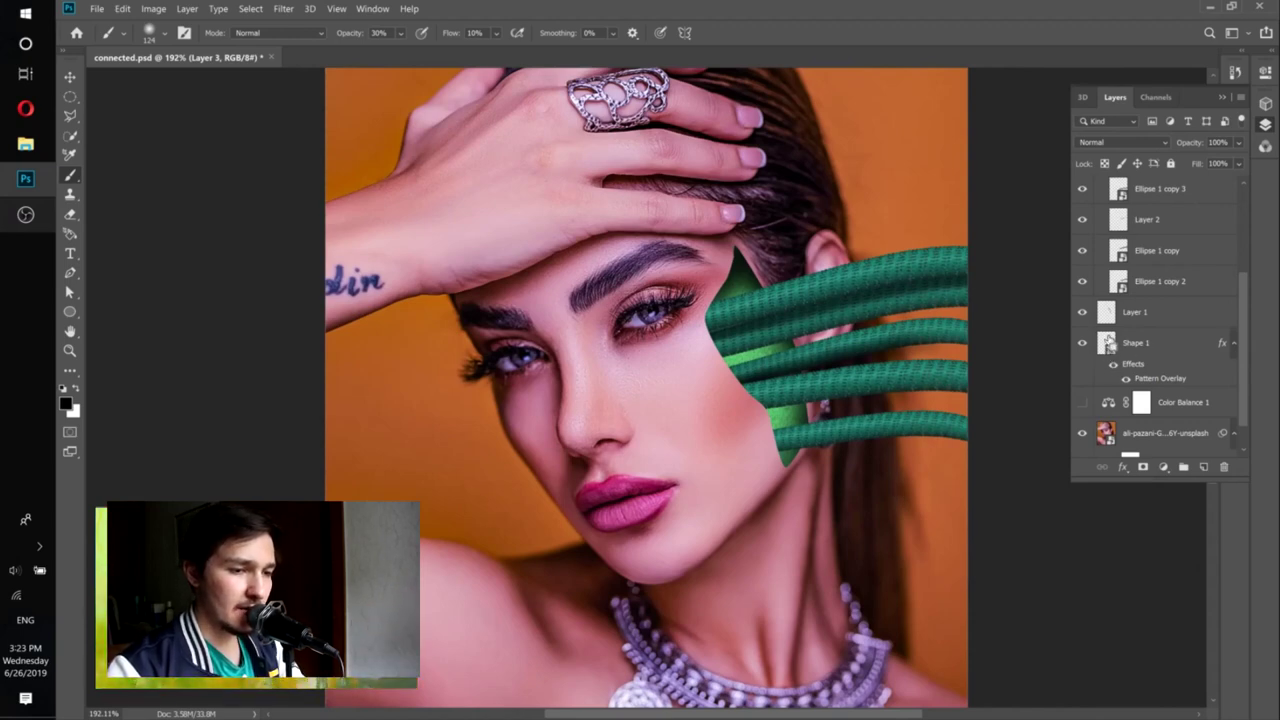
# Load the Shape 1 outline as a selection and brush a soft black shadow on Layer 3 along the cut-out's cheek-side edge, using an 84 px brush.
pyautogui.keyDown('ctrl'); pyautogui.click(1106, 343); pyautogui.keyUp('ctrl')
pyautogui.scroll(5, 1106, 343)
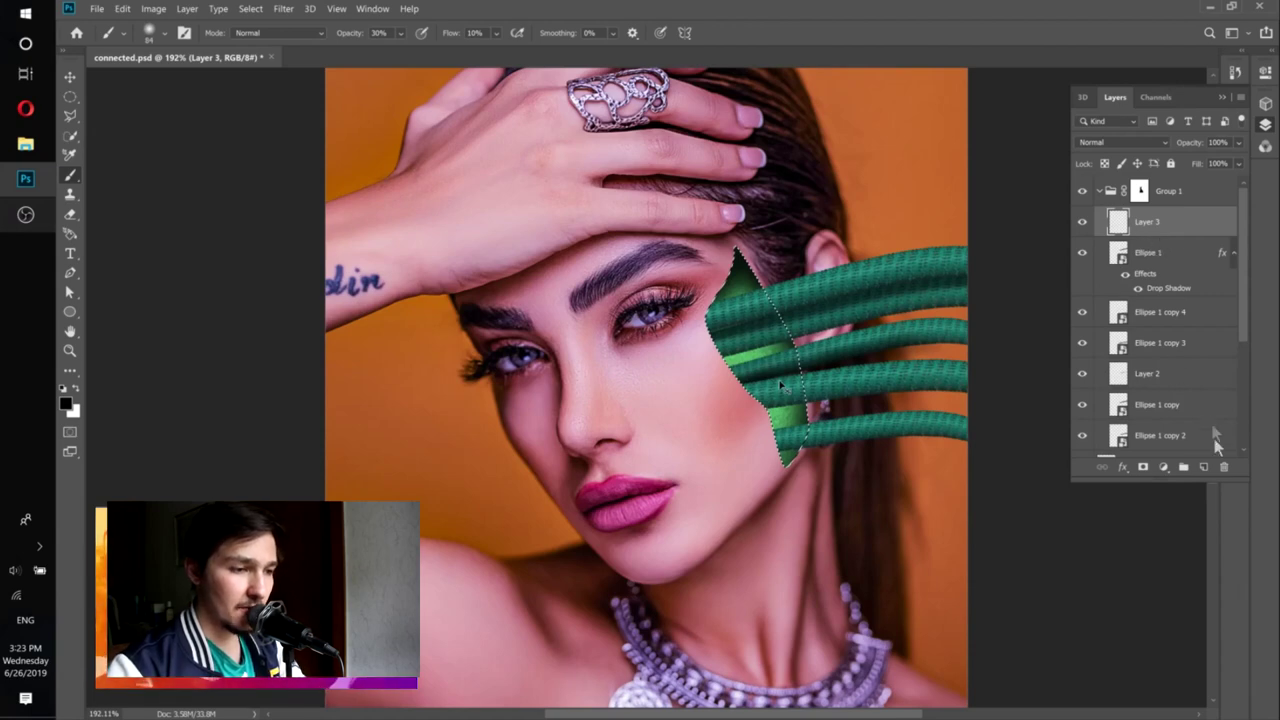
pyautogui.scroll(3, 793, 389)
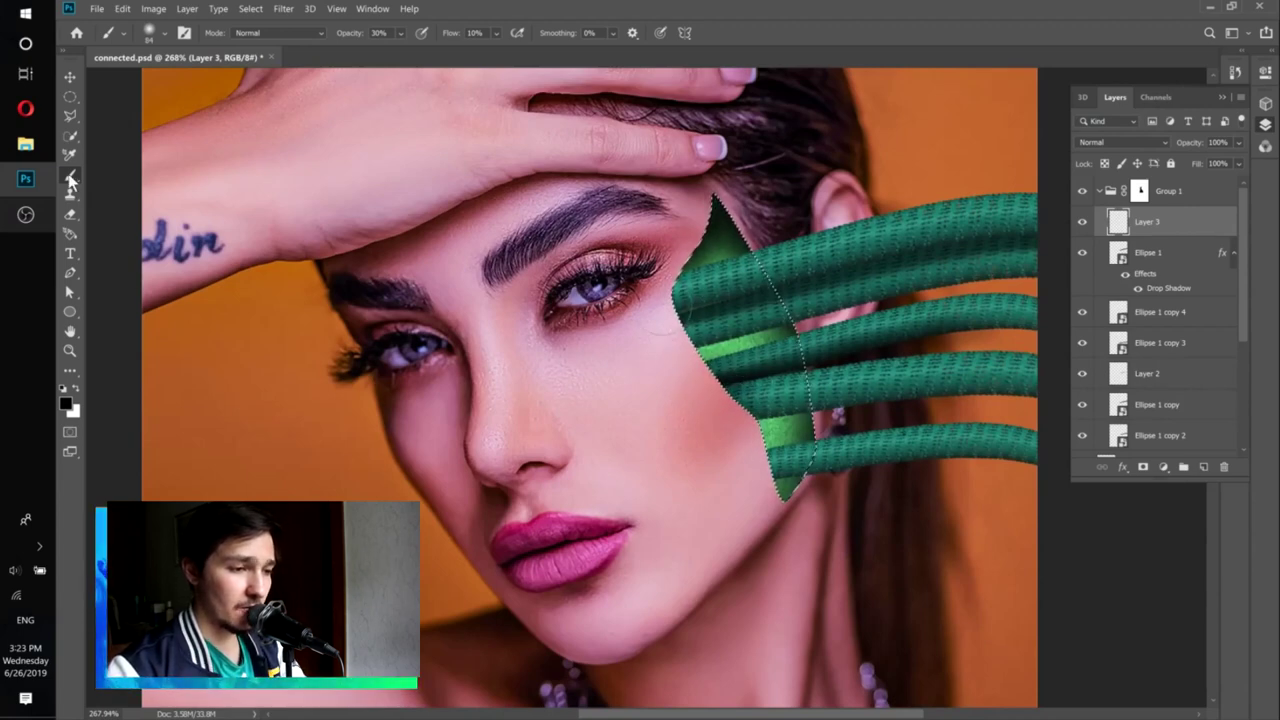
pyautogui.moveTo(652, 316); pyautogui.dragTo(700, 334)
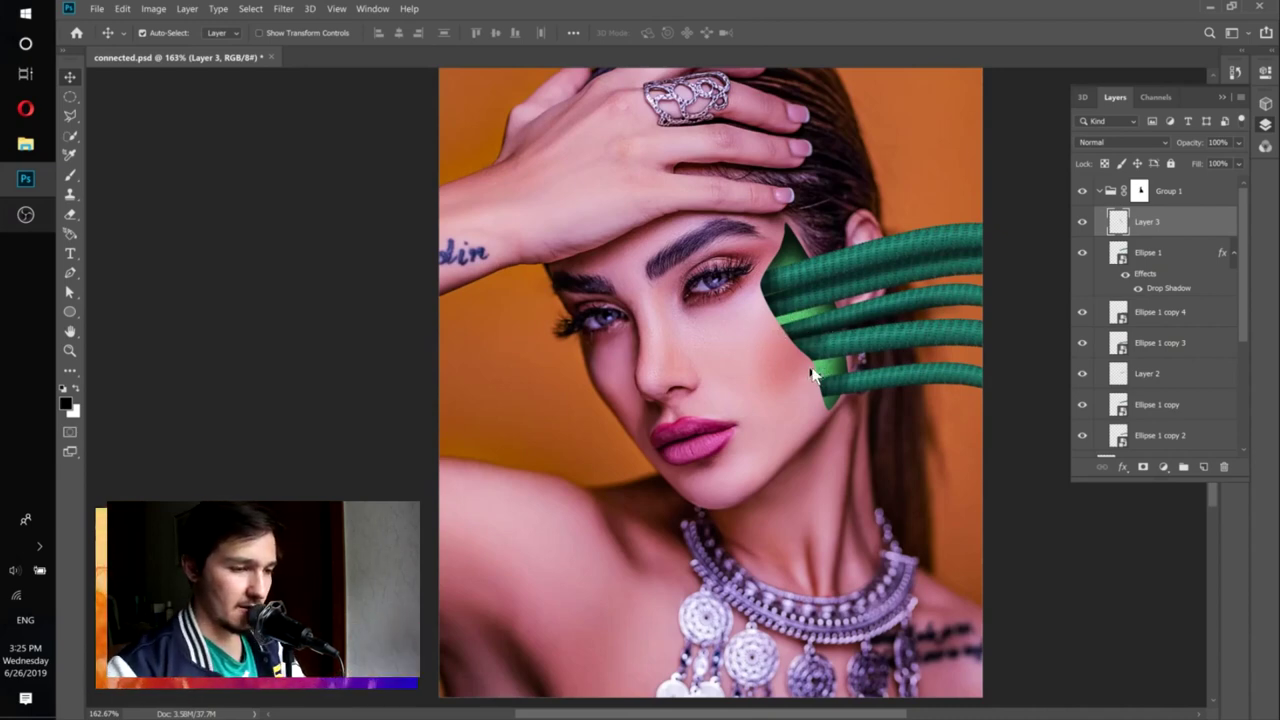
# Add a new empty layer and move it out of Group 1 to the top of the layer stack.
pyautogui.scroll(-3, 812, 374)
pyautogui.hotkey('alt', ']')
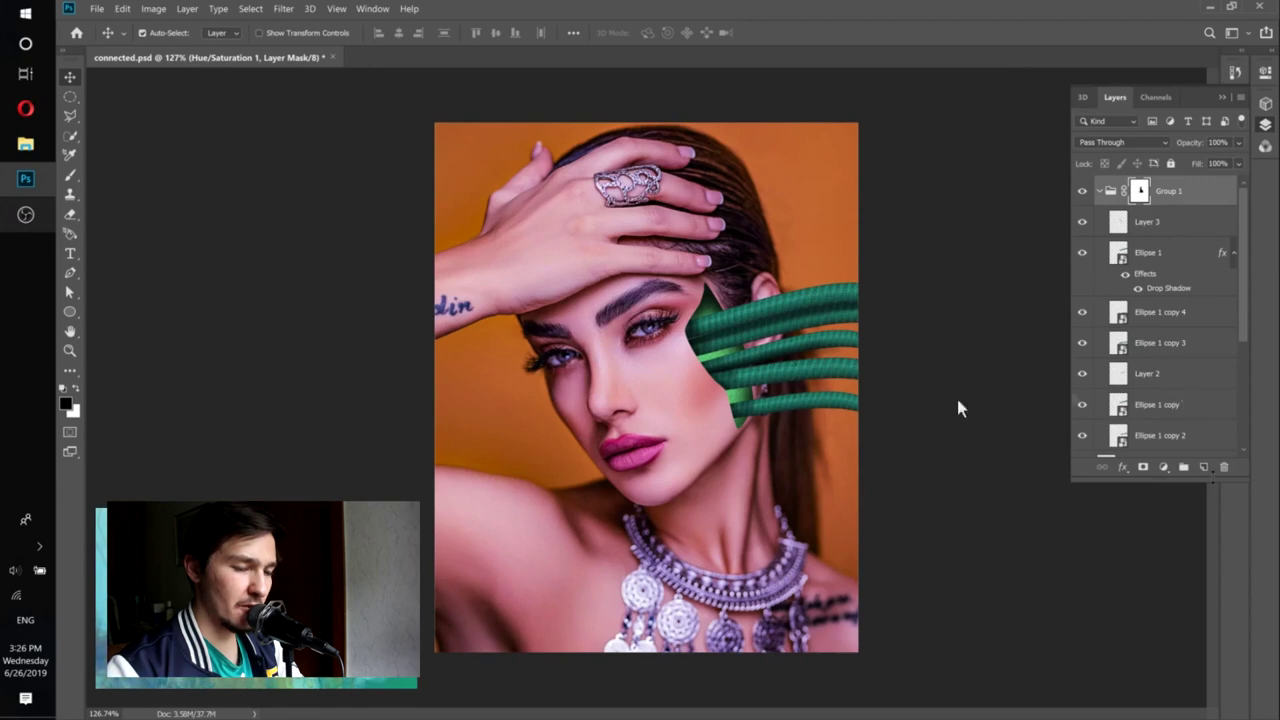
pyautogui.click(1204, 467)
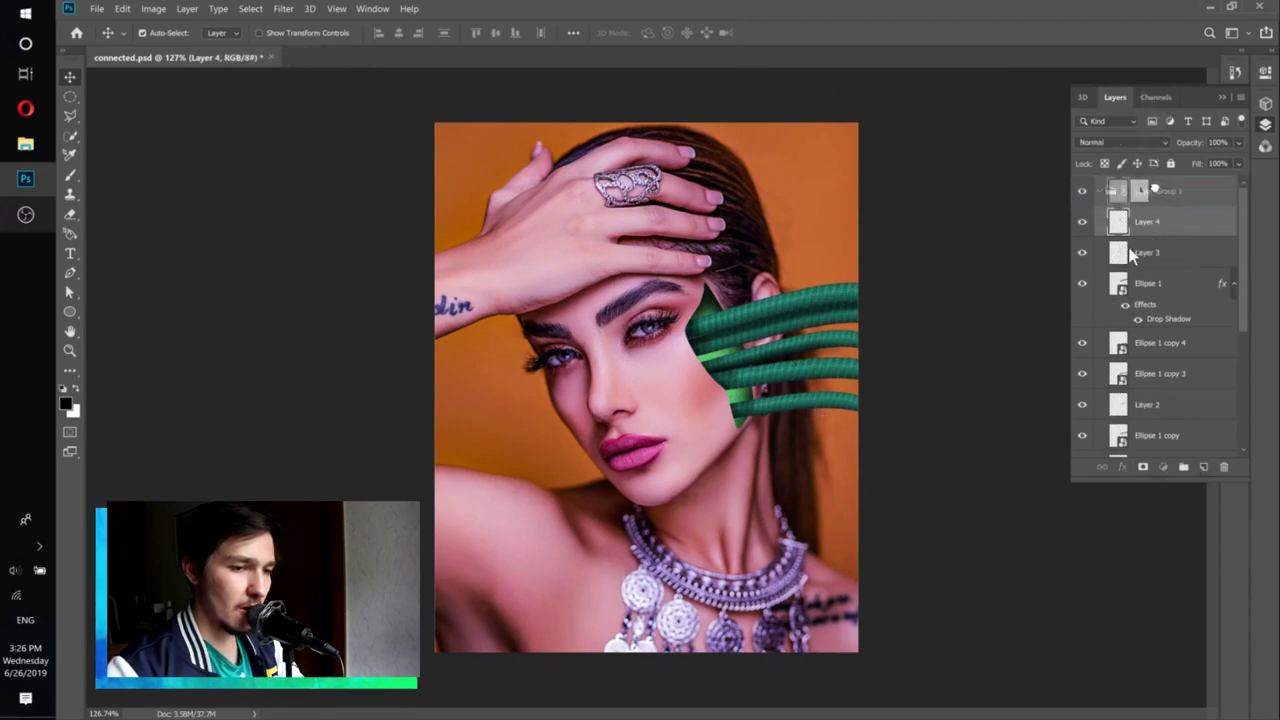
pyautogui.moveTo(1166, 232); pyautogui.dragTo(1157, 180)
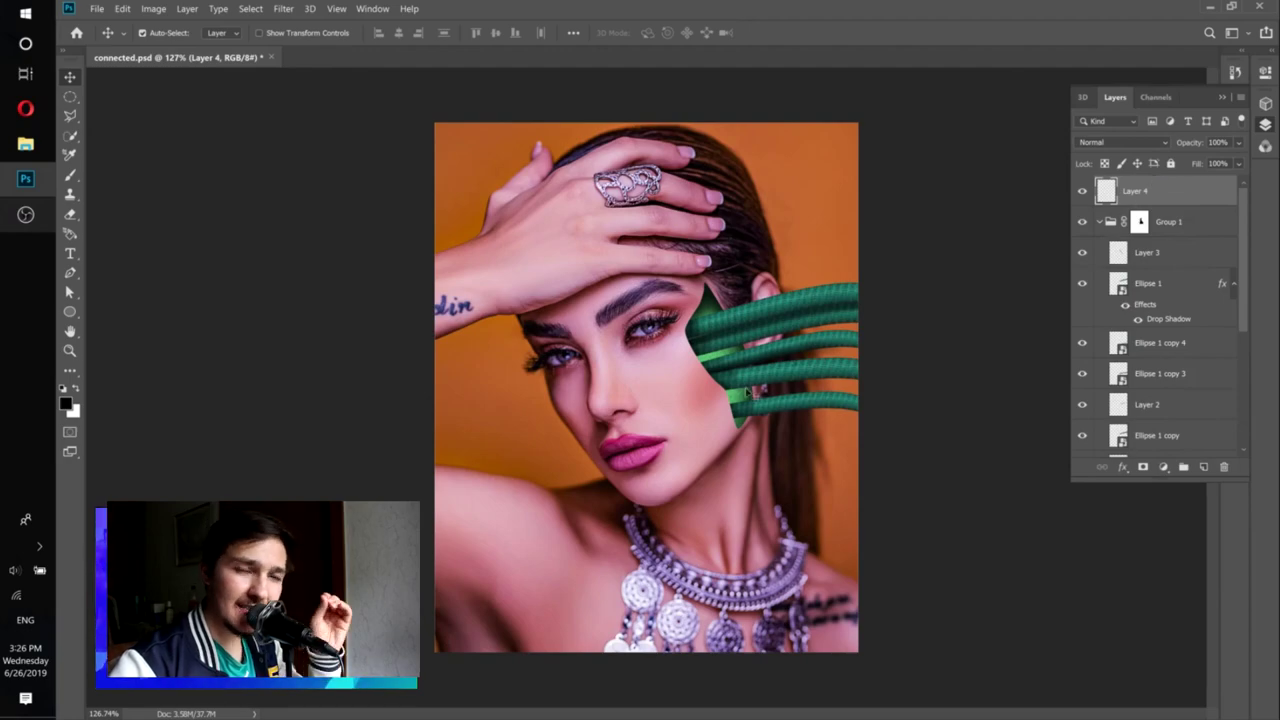
# Activate the Brush and set the foreground colour to bright green 00ff3c for painting the eye beside the cut-out.
pyautogui.moveTo(638, 310); pyautogui.dragTo(665, 312)
pyautogui.press('b')
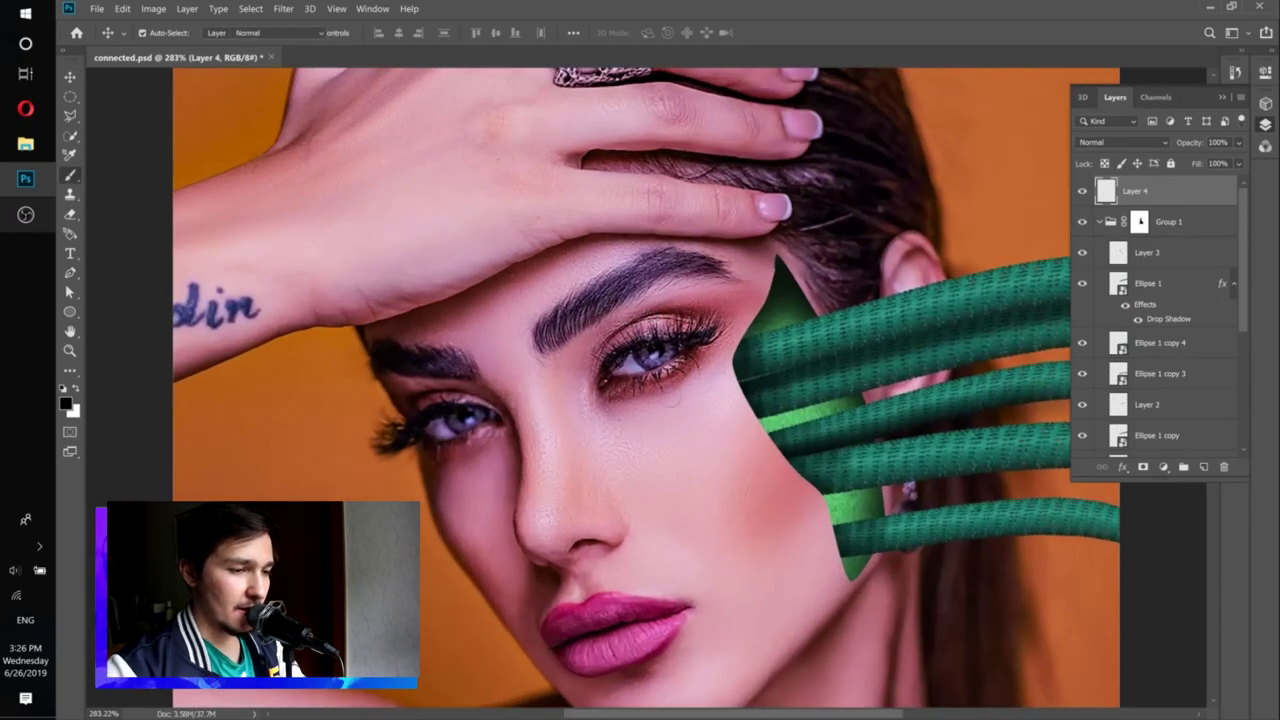
pyautogui.scroll(3, 661, 378)
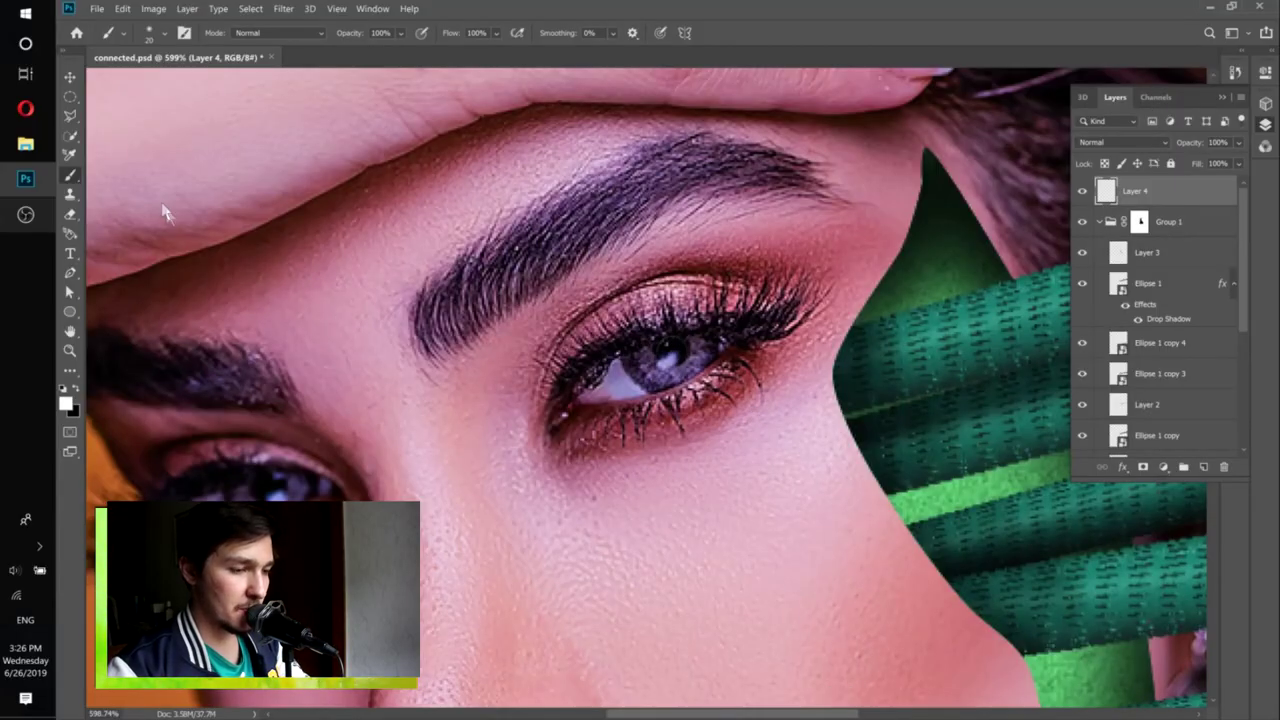
pyautogui.click(67, 405)
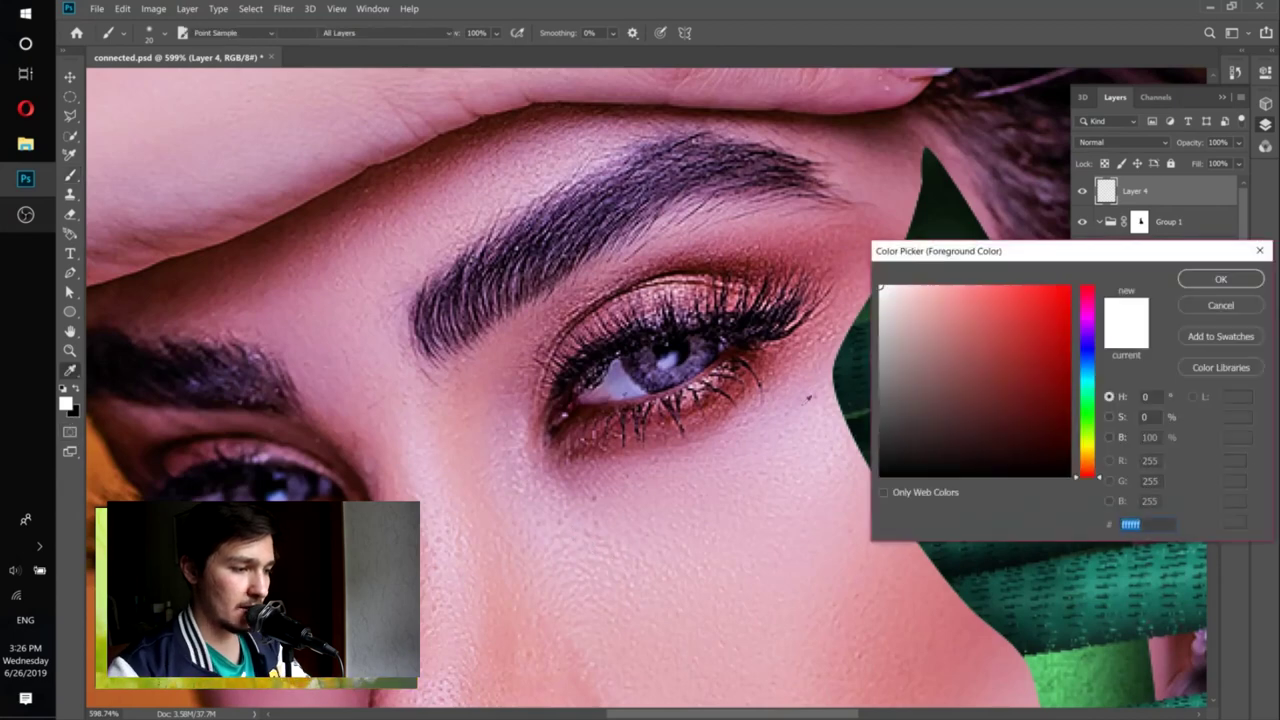
pyautogui.write('00ff3c')
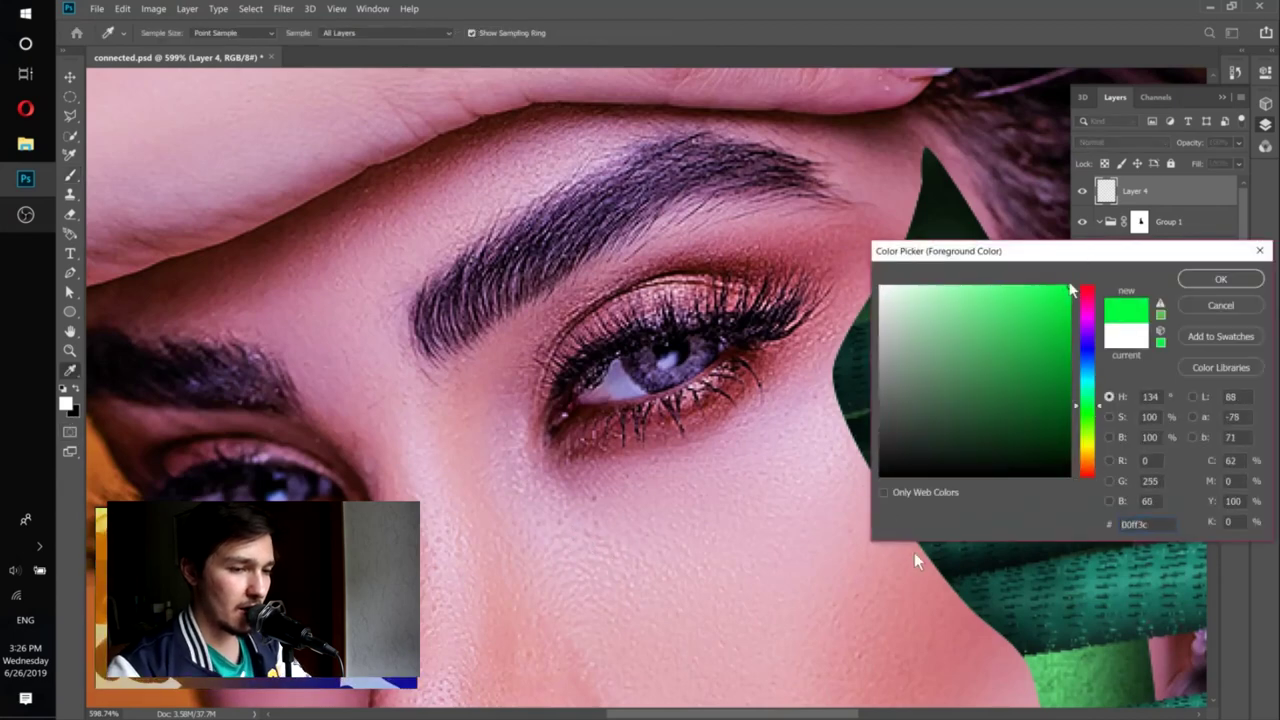
pyautogui.click(1205, 284)
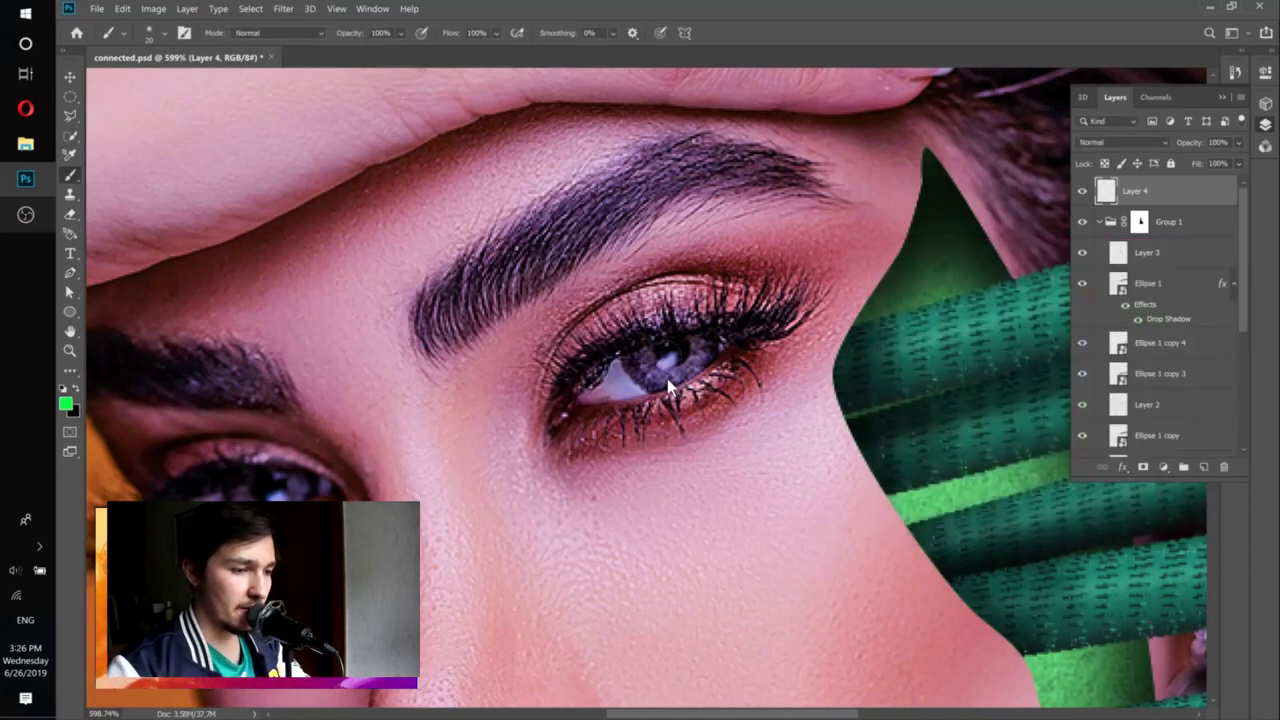
# Paint the eyeball beside the cheek cut-out solid green on Layer 4, using a brush of 20 down to 17 px with about 45% hardness.
pyautogui.moveTo(658, 393)
pyautogui.mouseDown()
pyautogui.moveTo(700, 350)
pyautogui.moveTo(675, 340)
pyautogui.moveTo(630, 370)
pyautogui.moveTo(650, 388)
pyautogui.mouseUp()
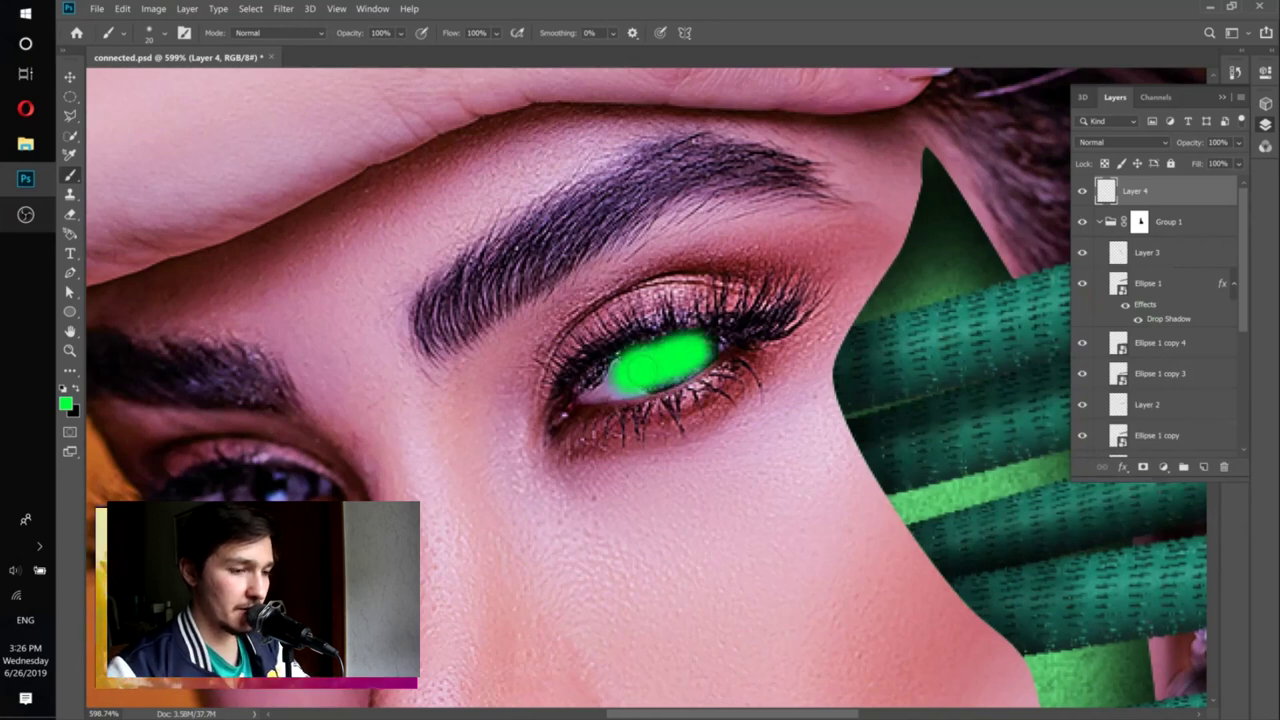
pyautogui.keyDown('alt'); pyautogui.rightClick(630, 374); pyautogui.keyUp('alt')
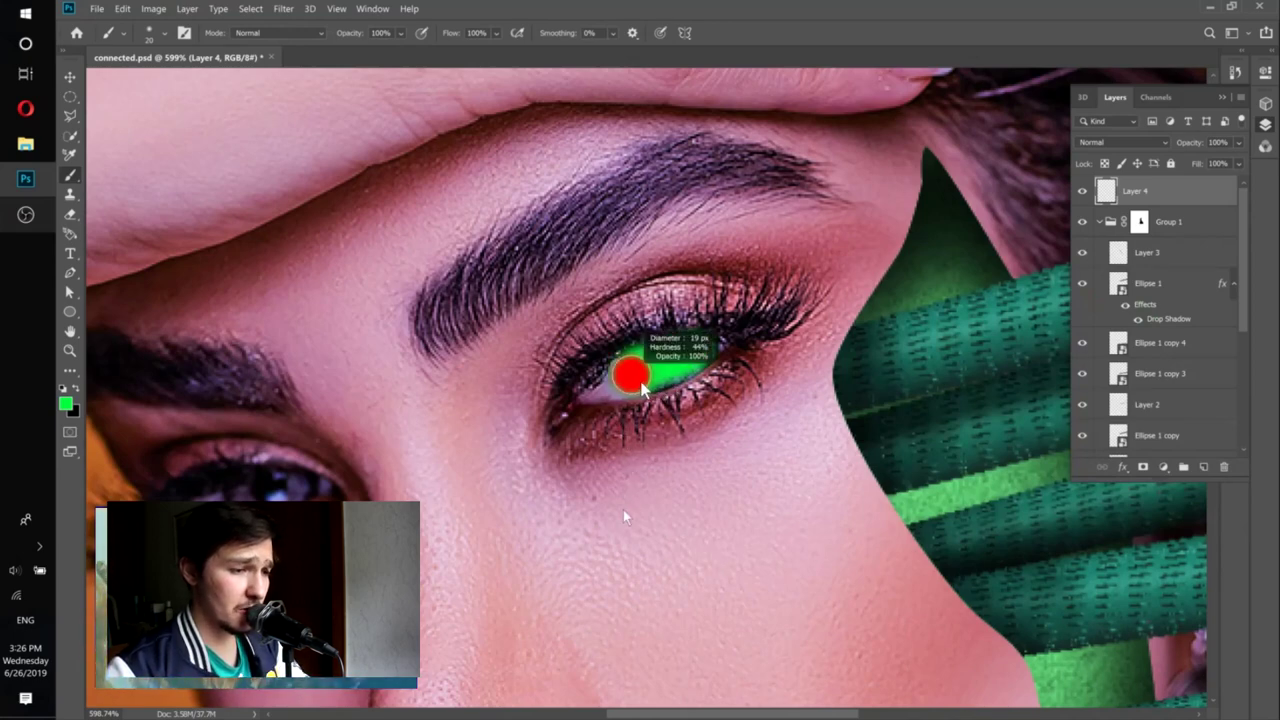
pyautogui.moveTo(641, 386); pyautogui.dragTo(650, 388)
pyautogui.keyDown('alt'); pyautogui.rightClick(686, 349); pyautogui.keyUp('alt')
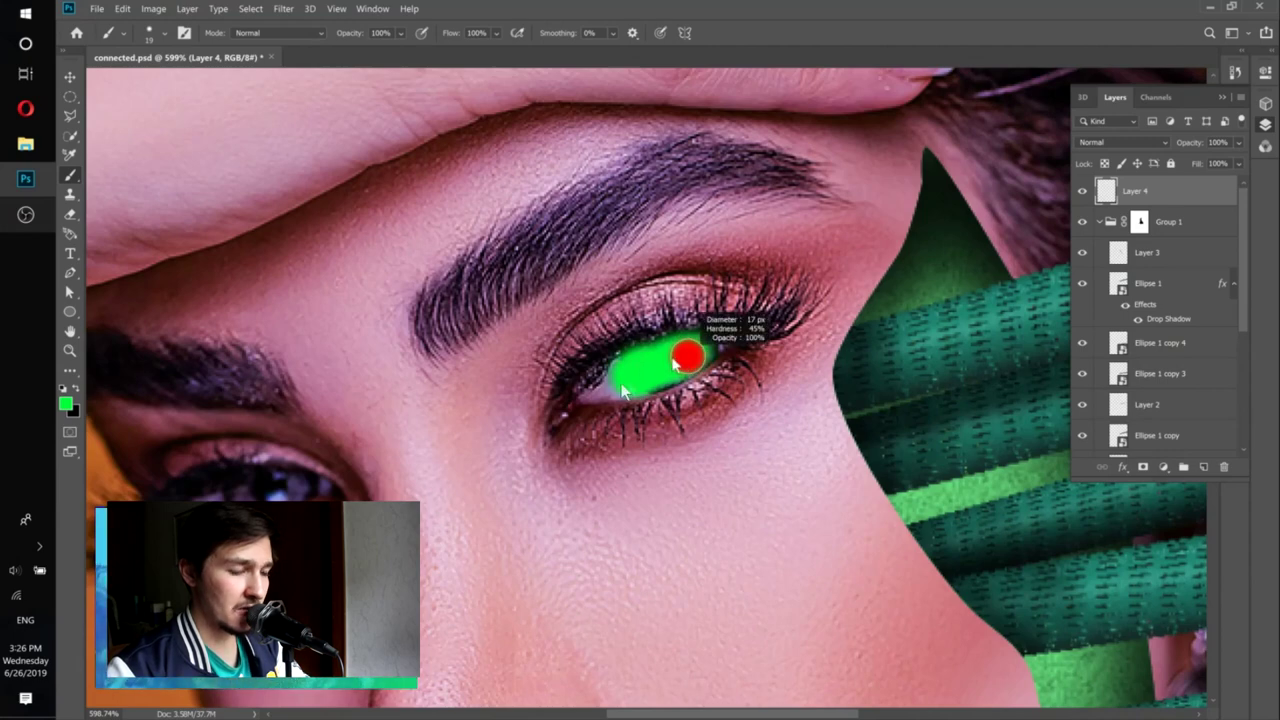
pyautogui.moveTo(689, 361)
pyautogui.mouseDown()
pyautogui.moveTo(657, 352)
pyautogui.moveTo(724, 346)
pyautogui.moveTo(712, 337)
pyautogui.moveTo(610, 375)
pyautogui.mouseUp()
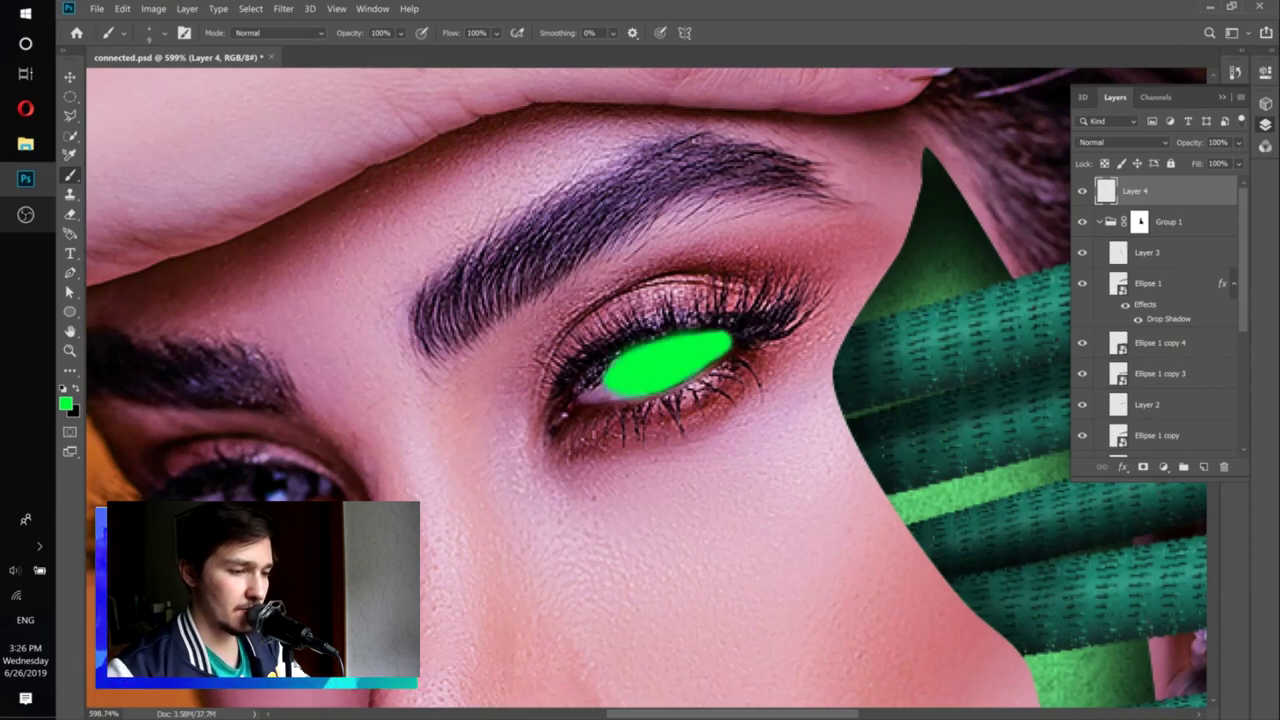
# Extend the green eye fill into a point at the outer eye corner with a brush of 9 px or smaller.
pyautogui.scroll(5, 621, 355)
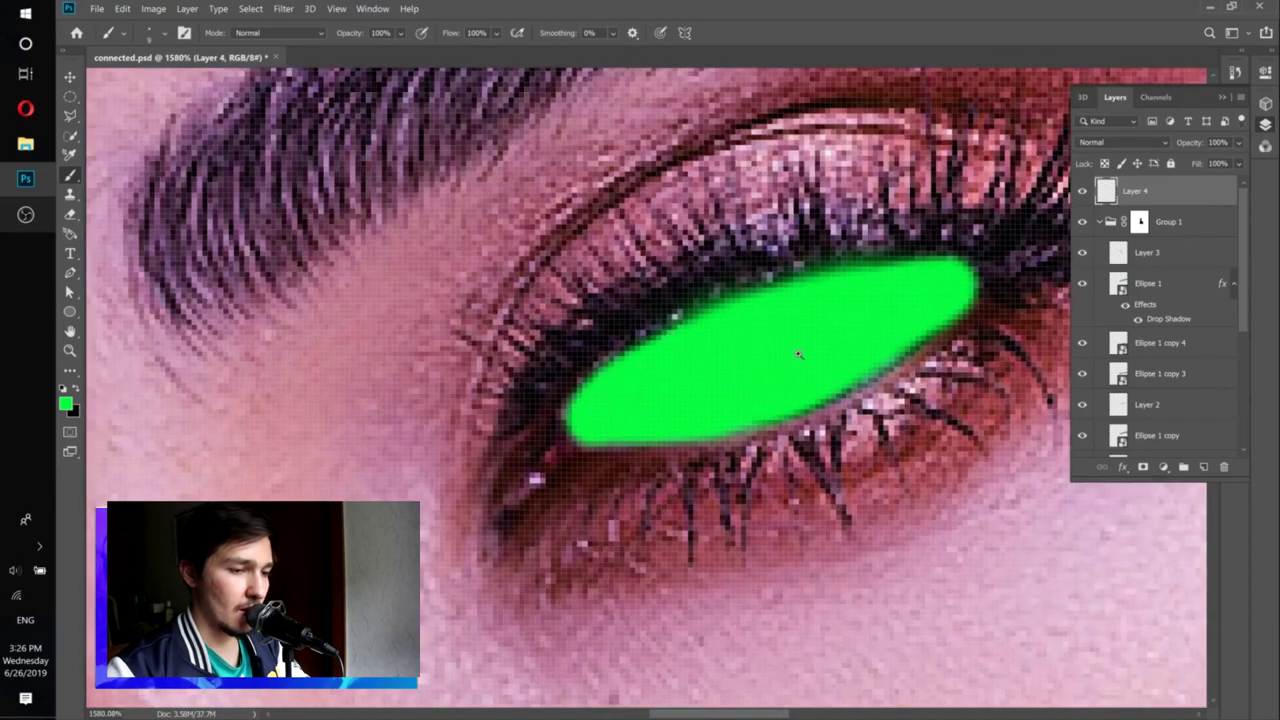
pyautogui.scroll(-5, 775, 385)
pyautogui.scroll(4, 775, 385)
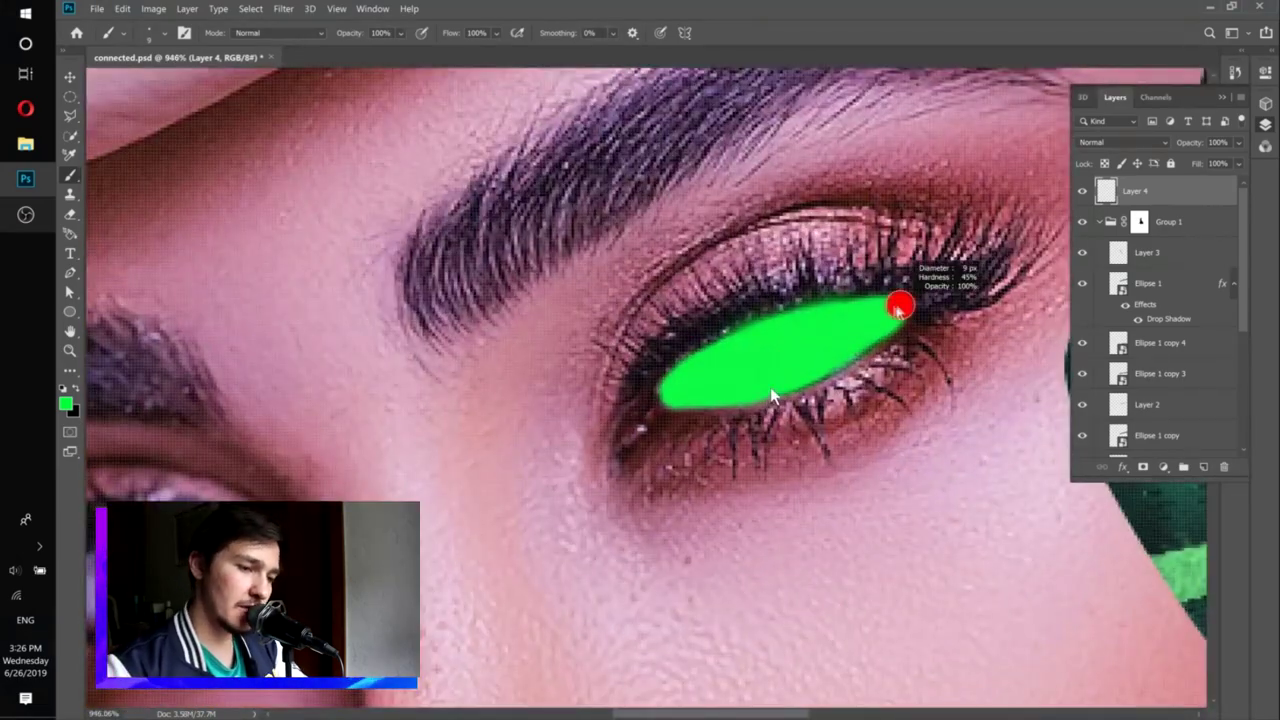
pyautogui.moveTo(902, 312); pyautogui.dragTo(950, 298)
pyautogui.scroll(-5, 870, 340)
pyautogui.scroll(4, 739, 376)
# Paint a tapering green drip from the outer eye corner beside the cut-out, using a brush of about 6 down to 4 px.
pyautogui.keyDown('alt'); pyautogui.rightClick(745, 362); pyautogui.keyUp('alt')
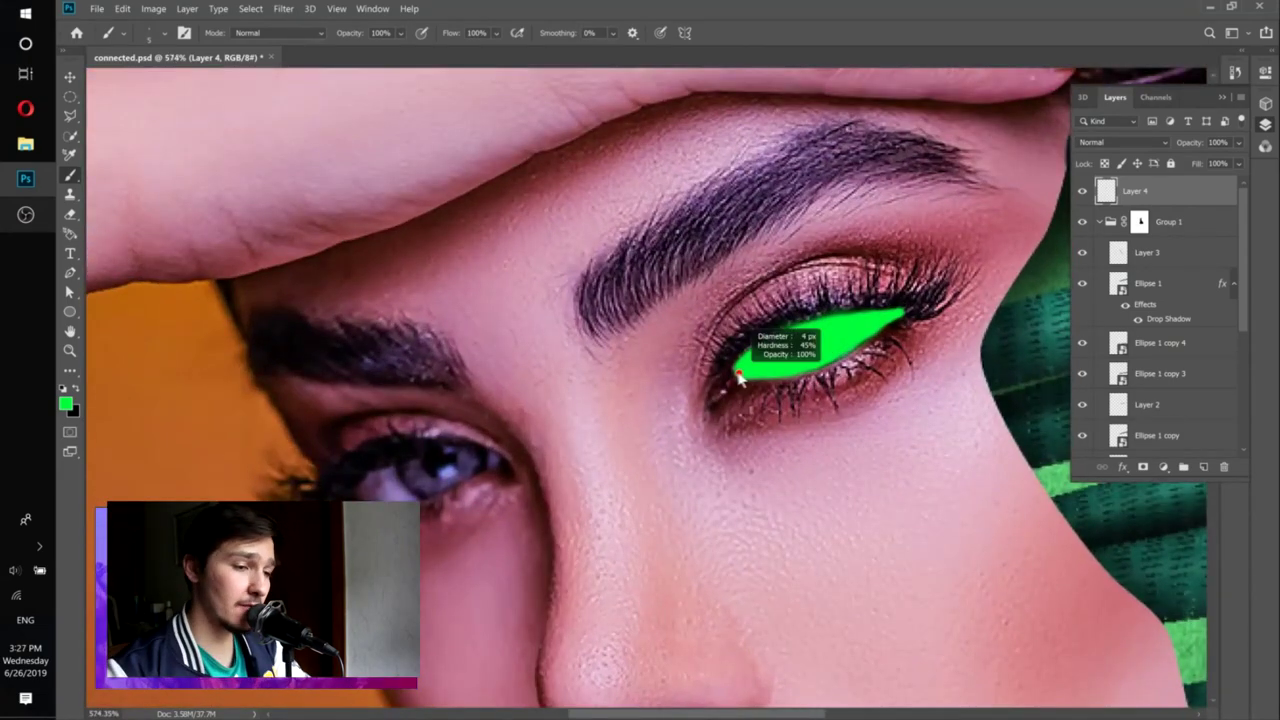
pyautogui.scroll(2, 835, 347)
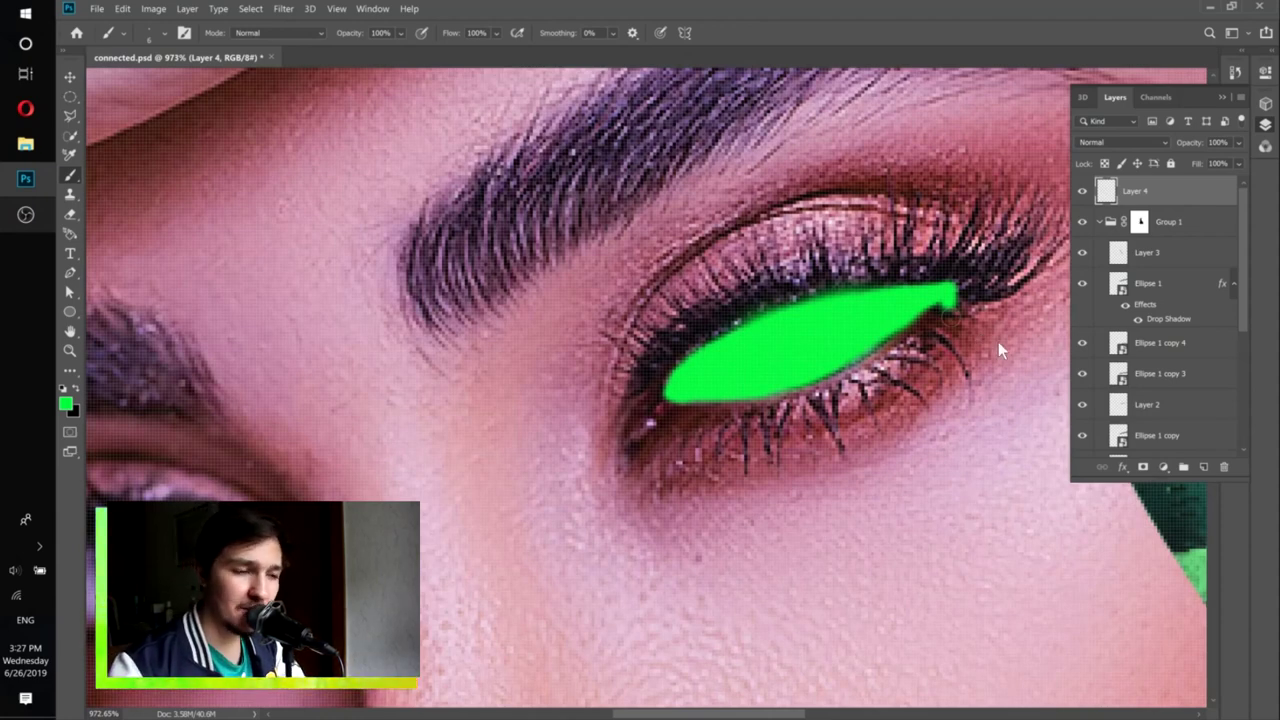
pyautogui.moveTo(946, 294)
pyautogui.mouseDown()
pyautogui.moveTo(970, 380)
pyautogui.moveTo(958, 392)
pyautogui.moveTo(905, 342)
pyautogui.moveTo(885, 342)
pyautogui.moveTo(936, 314)
pyautogui.moveTo(930, 345)
pyautogui.moveTo(960, 365)
pyautogui.moveTo(947, 361)
pyautogui.mouseUp()
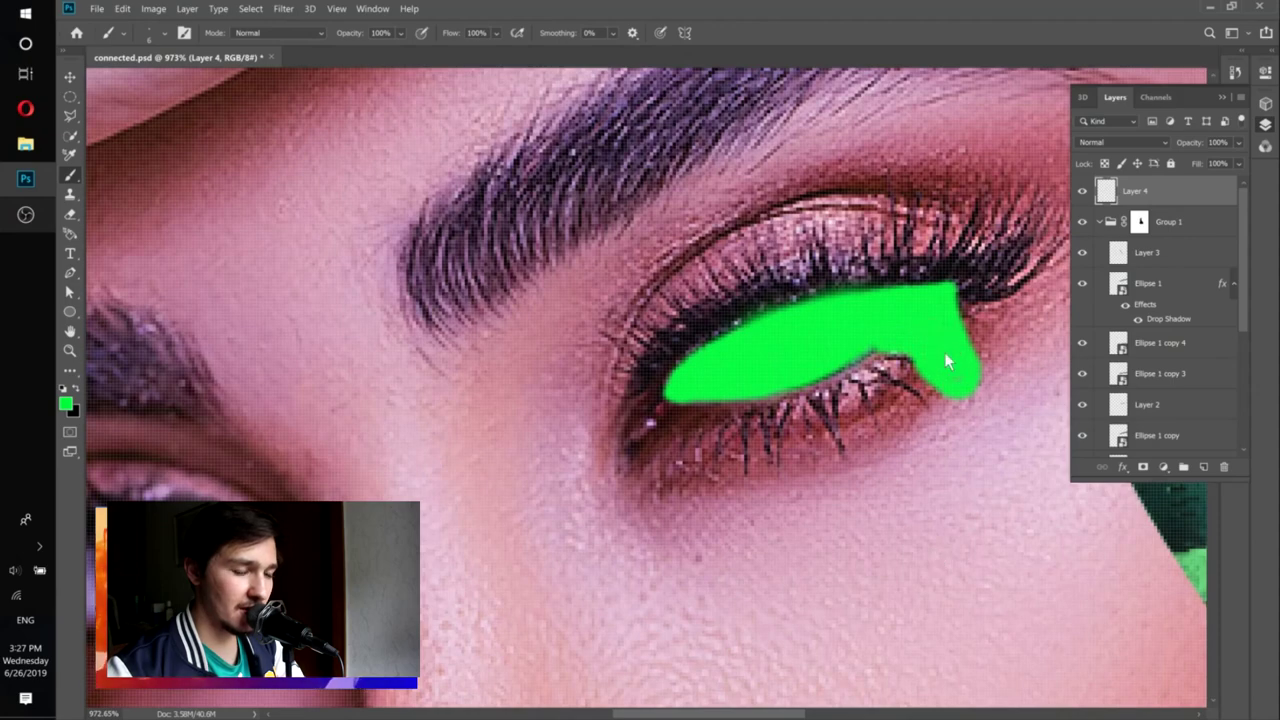
pyautogui.scroll(-8, 957, 458)
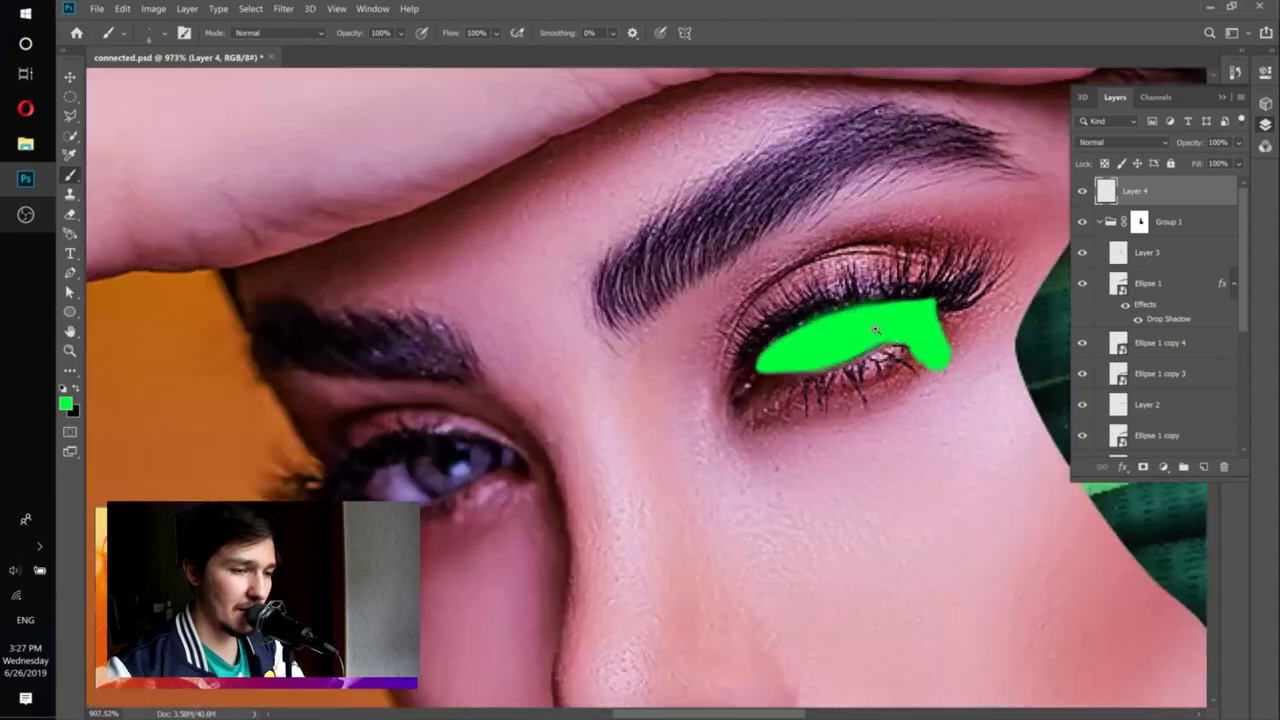
pyautogui.scroll(6, 957, 458)
pyautogui.moveTo(945, 372); pyautogui.dragTo(960, 408)
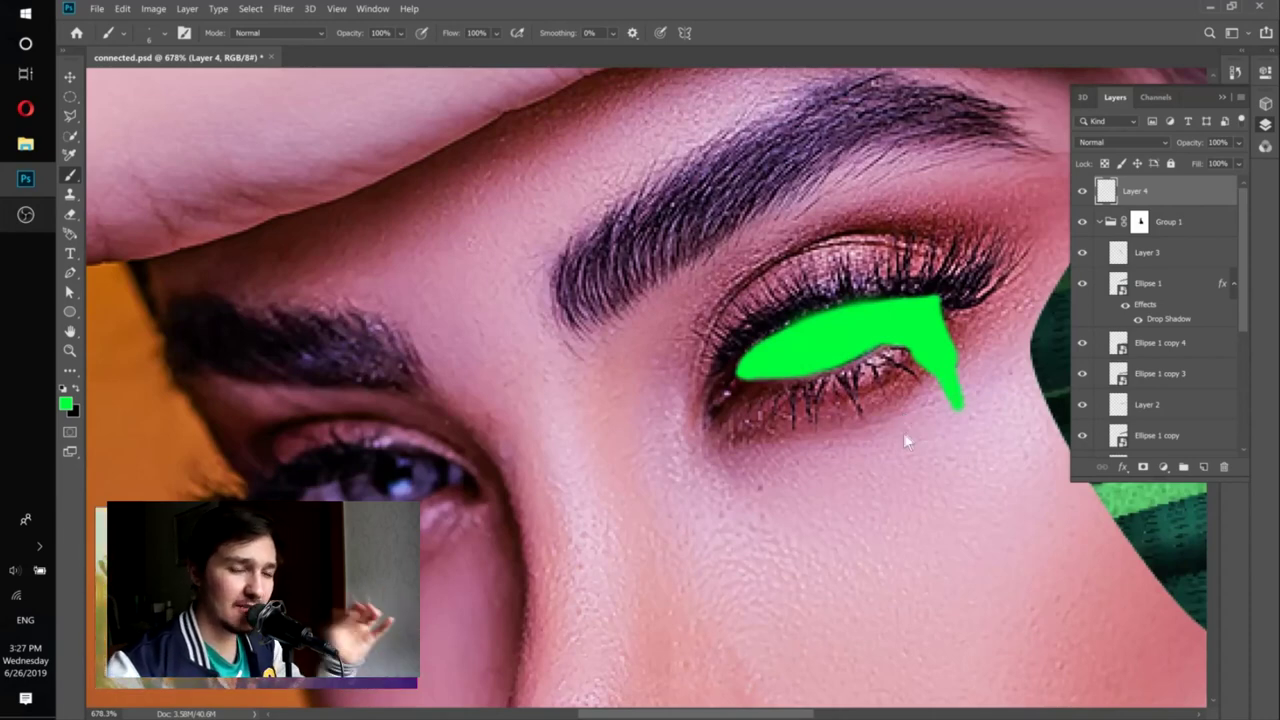
pyautogui.moveTo(958, 408); pyautogui.dragTo(963, 420)
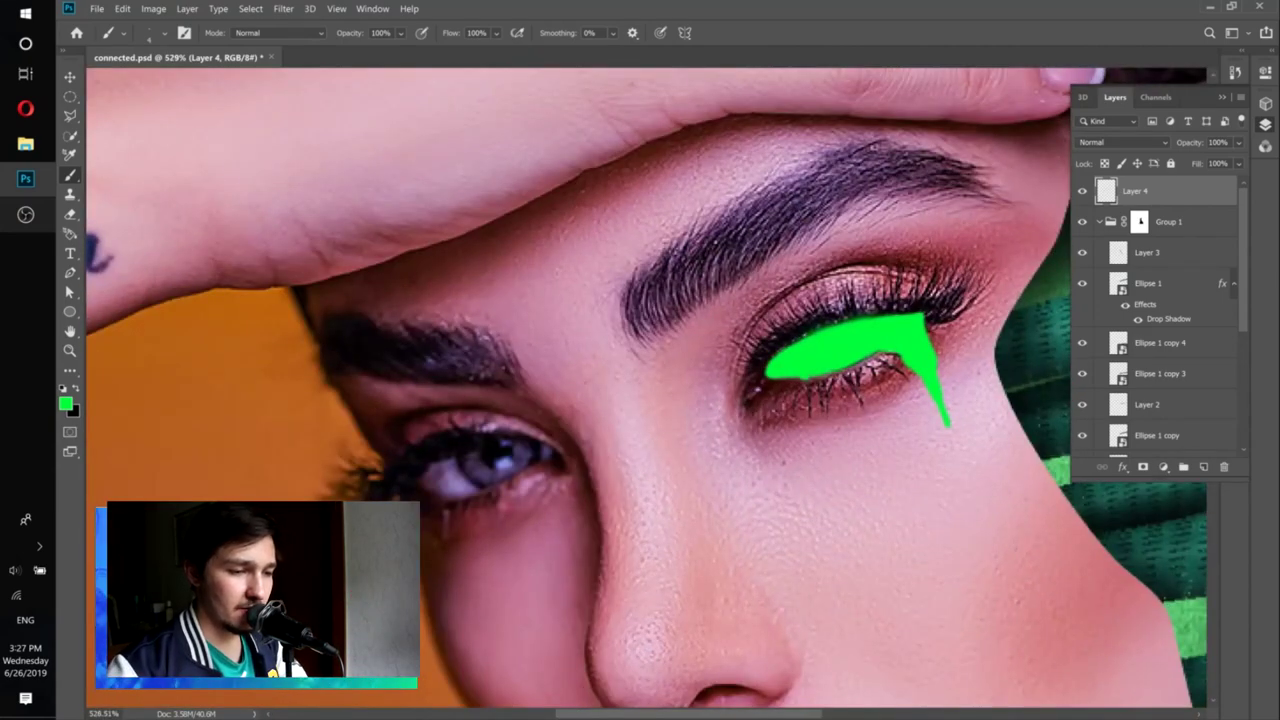
# Paint a second, longer green drip from the inner part of the same eye down the cheek, thinning the brush from 4 to 2 px.
pyautogui.moveTo(806, 378); pyautogui.dragTo(826, 396)
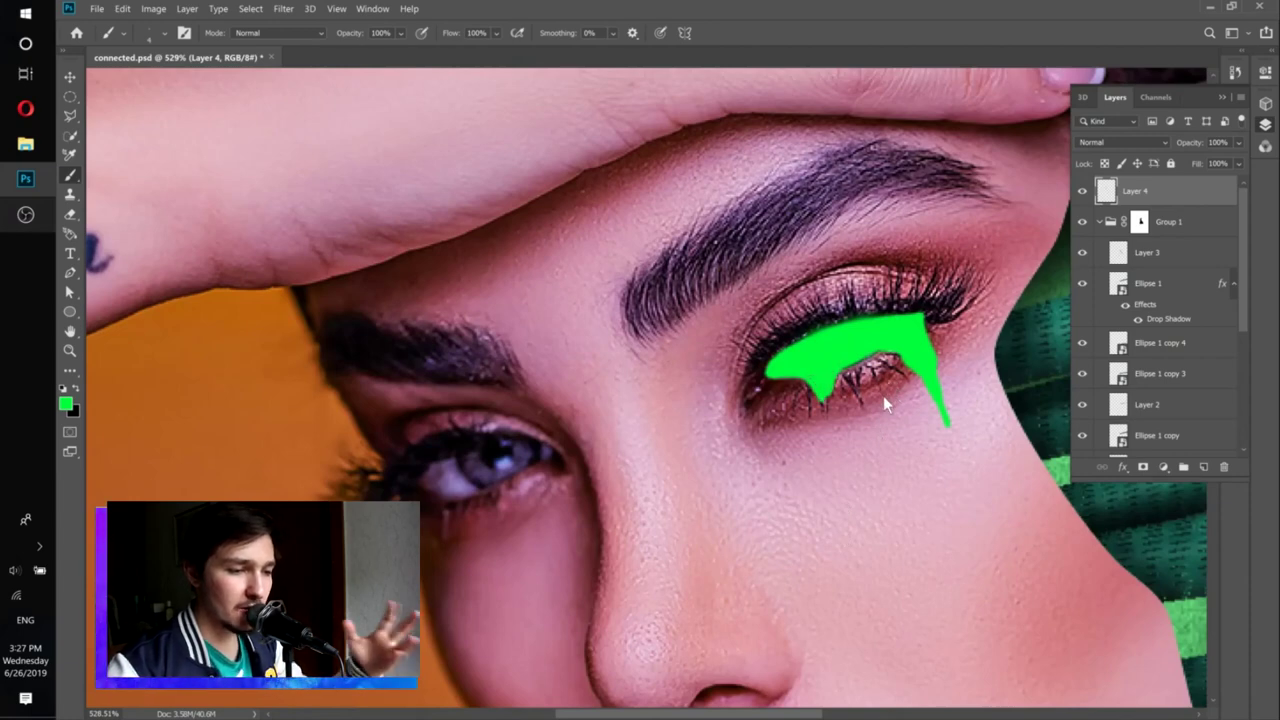
pyautogui.moveTo(822, 398); pyautogui.dragTo(838, 432)
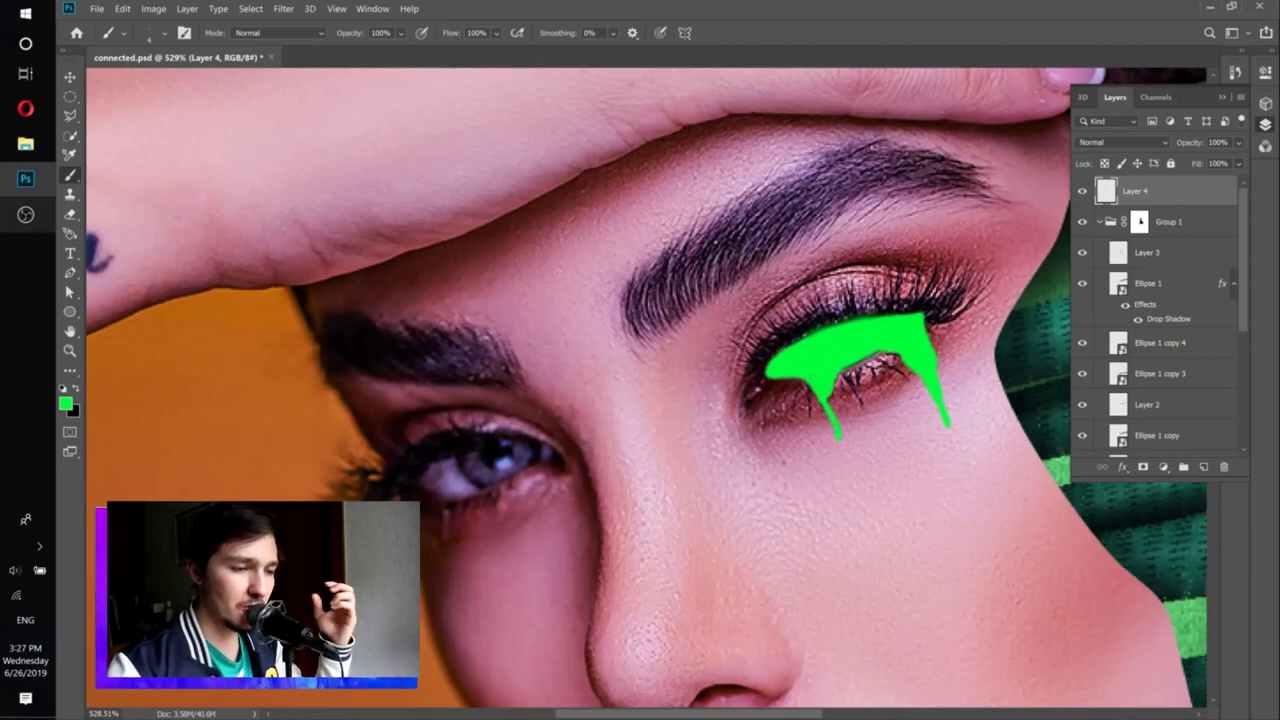
pyautogui.moveTo(838, 432); pyautogui.dragTo(855, 498)
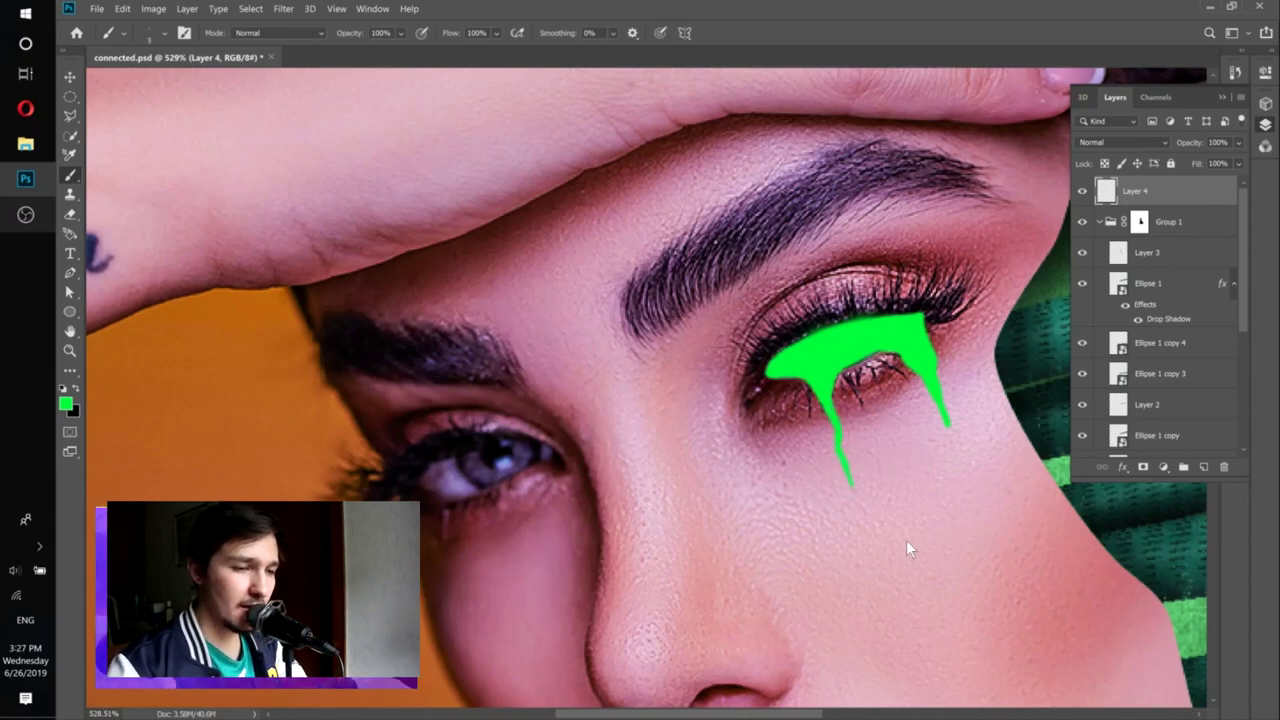
pyautogui.scroll(-2, 880, 496)
pyautogui.scroll(4, 880, 496)
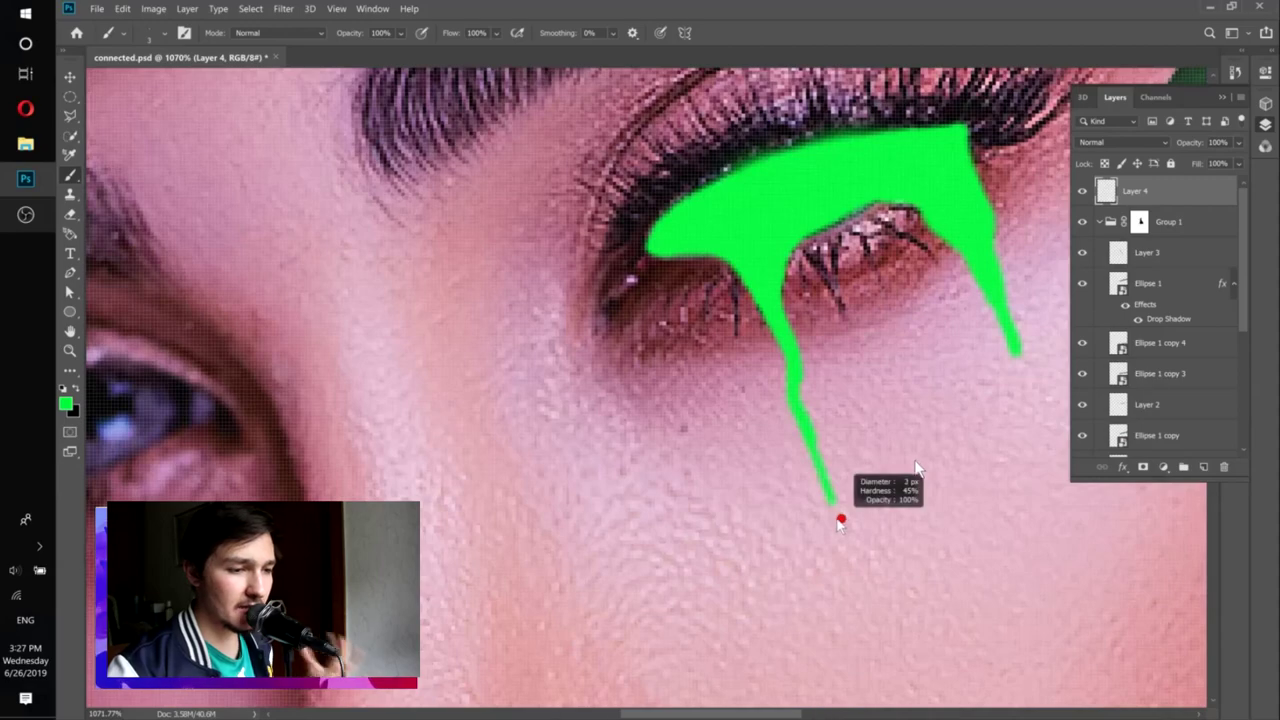
# Paint the other eye solid green on Layer 4, following the eye opening toward the inner corner beside the nose.
pyautogui.scroll(-5, 820, 361)
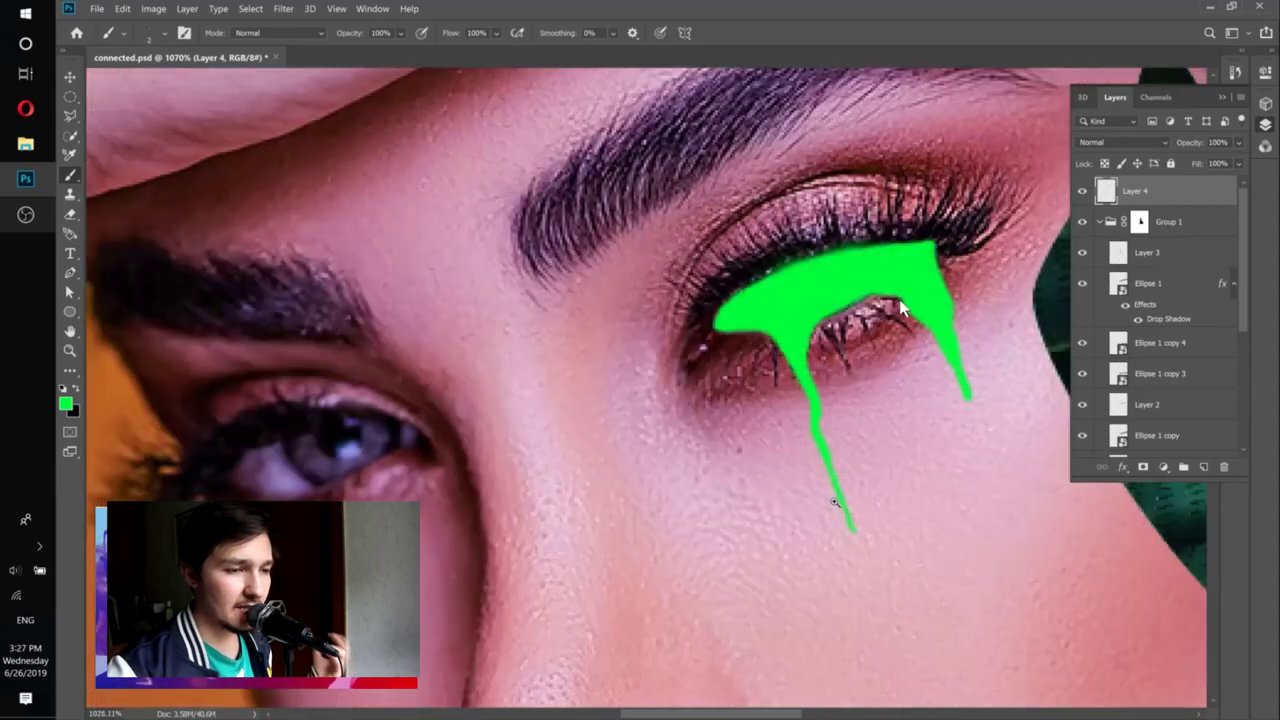
pyautogui.scroll(-2, 860, 512)
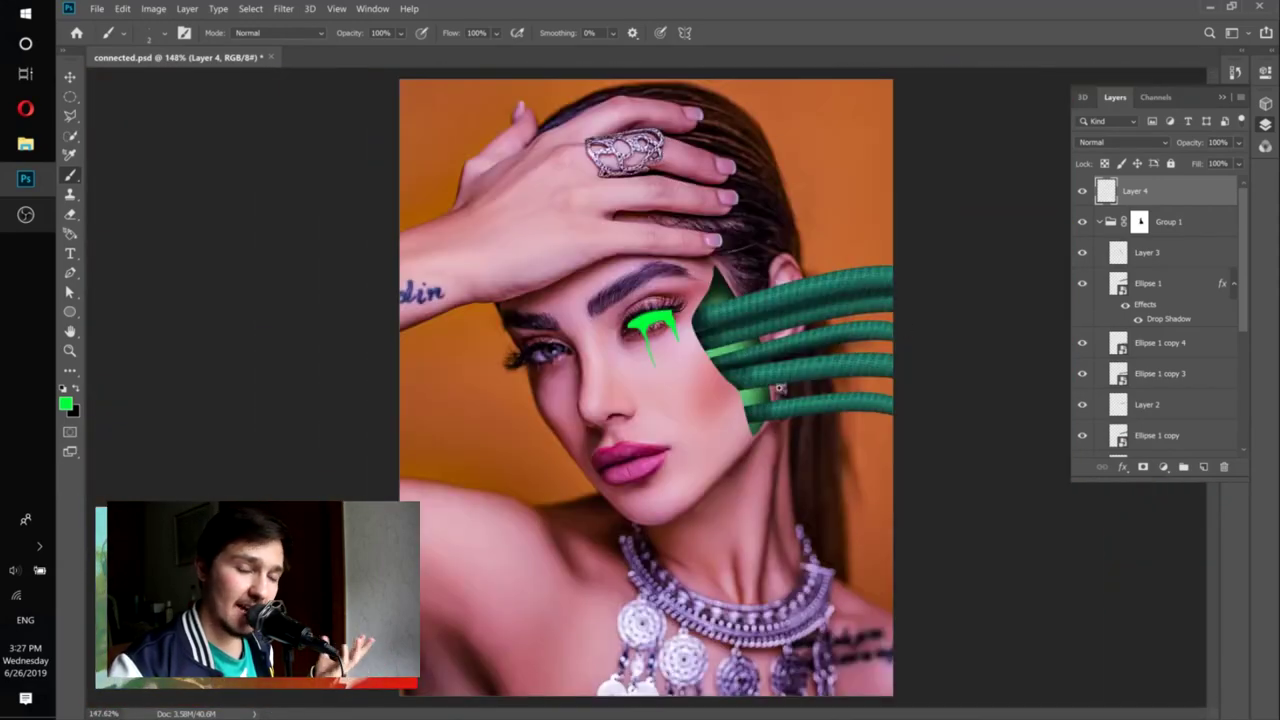
pyautogui.scroll(2, 546, 345)
pyautogui.scroll(-3, 546, 345)
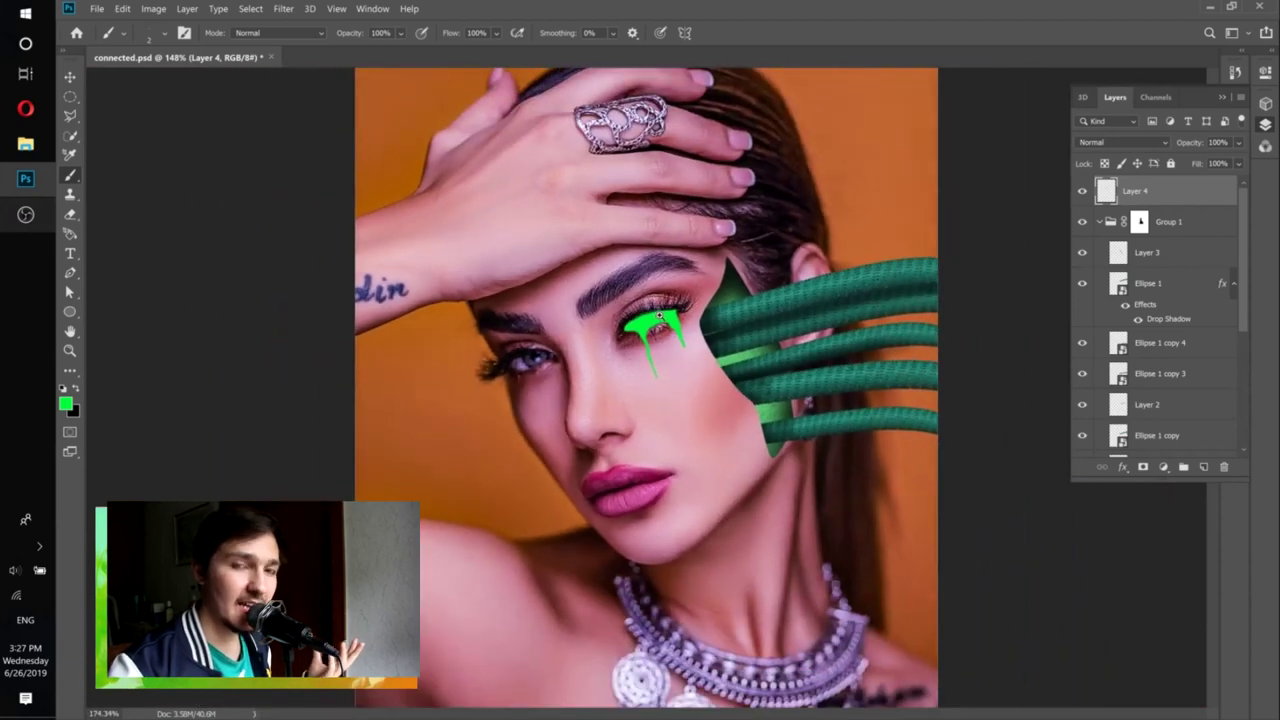
pyautogui.scroll(6, 546, 345)
pyautogui.moveTo(520, 372)
pyautogui.mouseDown()
pyautogui.moveTo(667, 336)
pyautogui.moveTo(625, 322)
pyautogui.moveTo(593, 350)
pyautogui.moveTo(525, 337)
pyautogui.moveTo(478, 372)
pyautogui.moveTo(532, 390)
pyautogui.moveTo(605, 378)
pyautogui.moveTo(520, 355)
pyautogui.mouseUp()
pyautogui.moveTo(647, 342)
pyautogui.mouseDown()
pyautogui.moveTo(690, 330)
pyautogui.moveTo(675, 336)
pyautogui.moveTo(682, 370)
pyautogui.mouseUp()
pyautogui.scroll(1, 677, 334)
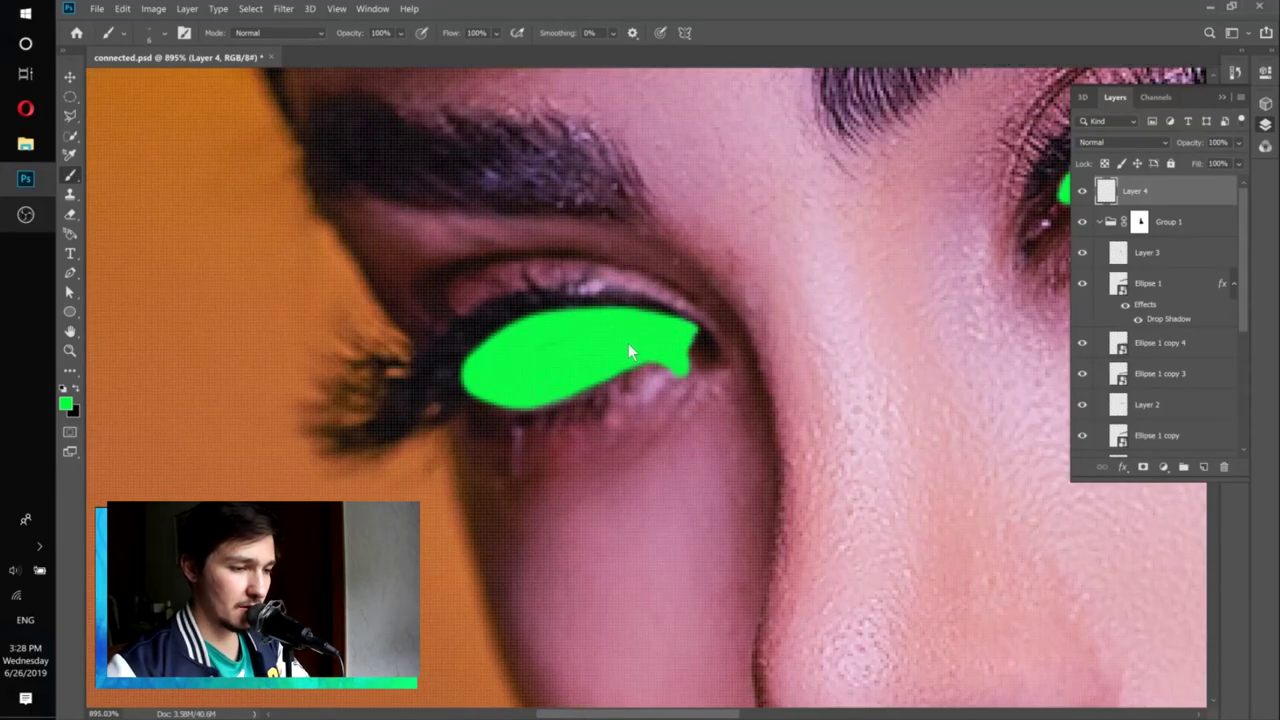
# Paint three green drips of different lengths below the second eye, tapering the brush from 6 to 2 px.
pyautogui.moveTo(694, 320)
pyautogui.mouseDown()
pyautogui.moveTo(664, 351)
pyautogui.moveTo(658, 387)
pyautogui.moveTo(542, 440)
pyautogui.mouseUp()
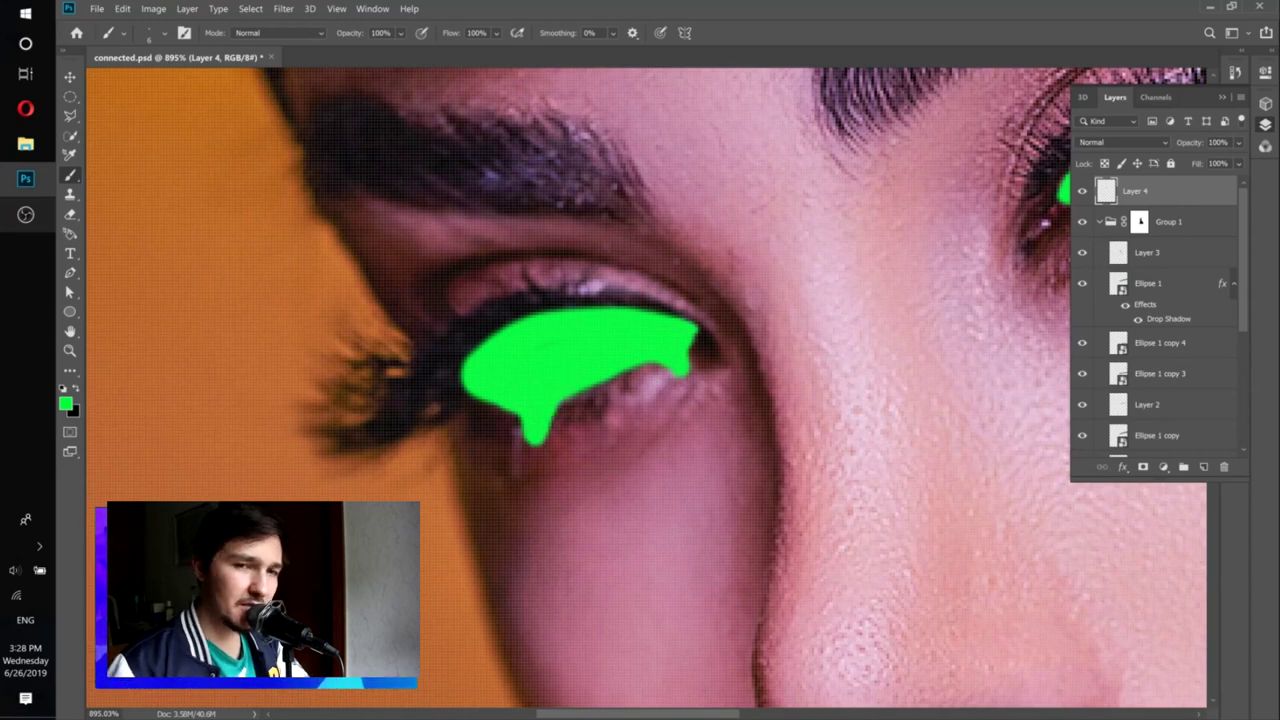
pyautogui.moveTo(630, 368); pyautogui.dragTo(664, 371)
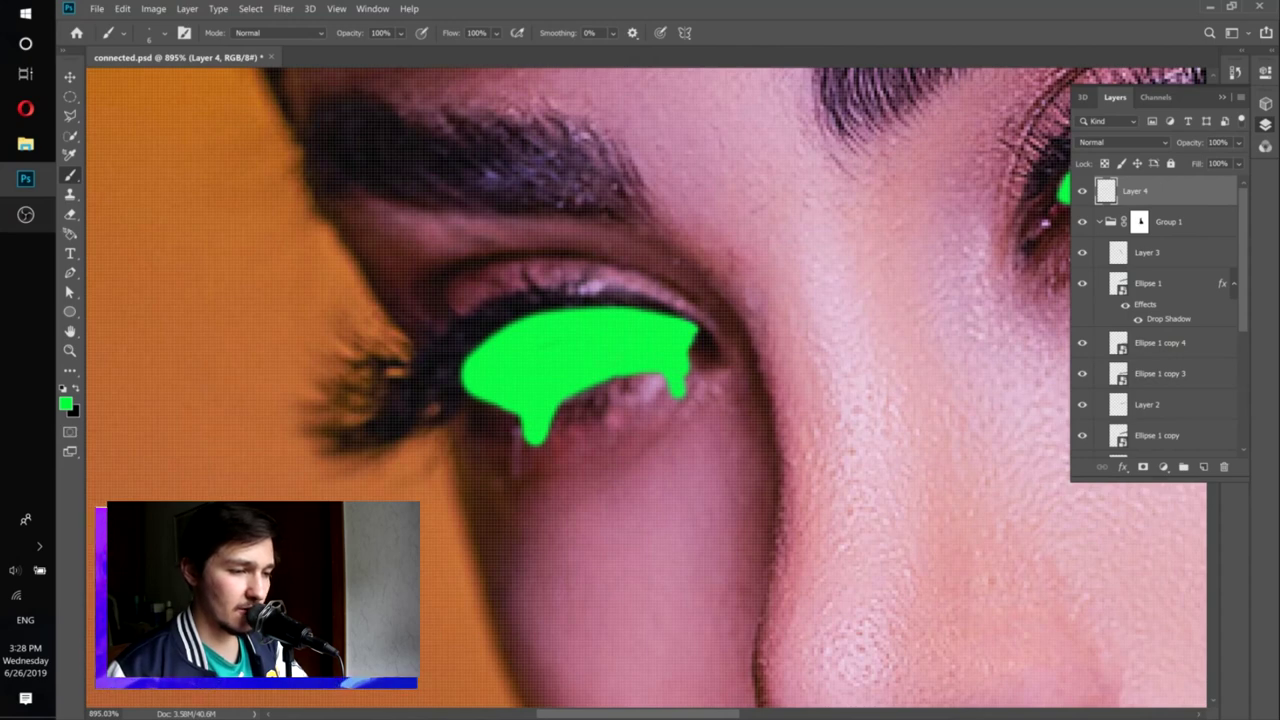
pyautogui.moveTo(688, 372); pyautogui.dragTo(686, 442)
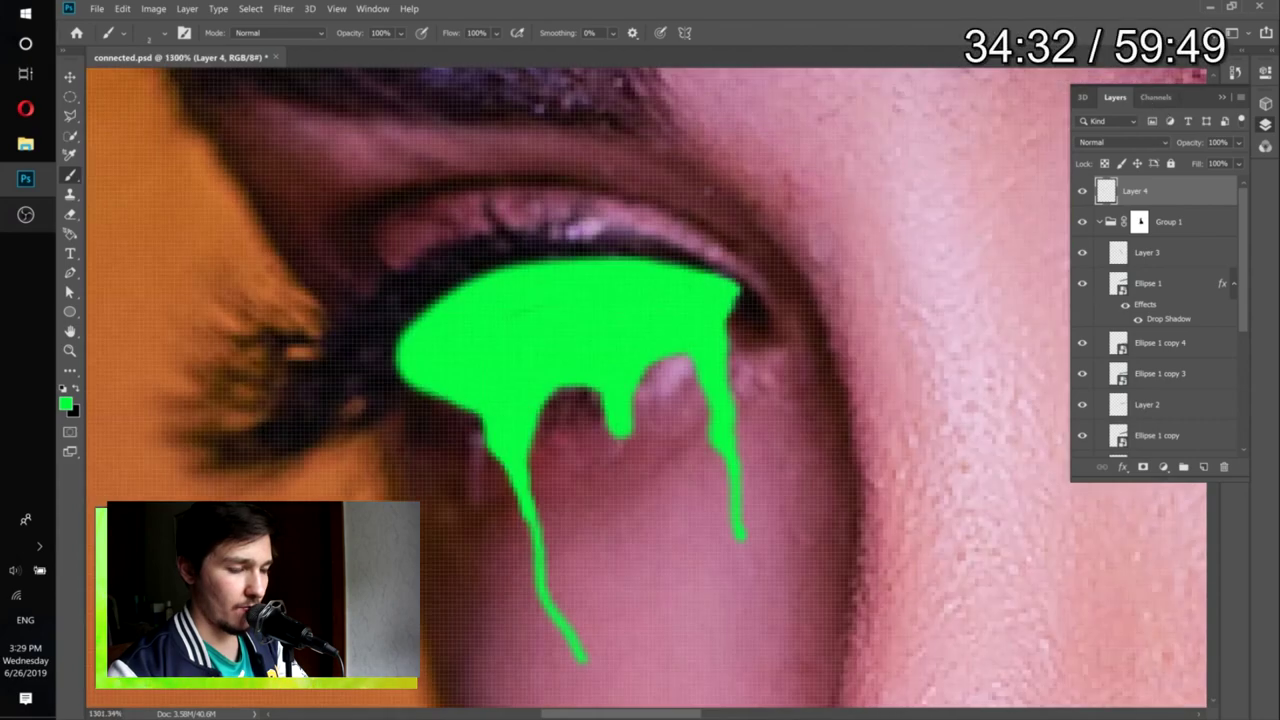
pyautogui.scroll(-10, 672, 407)
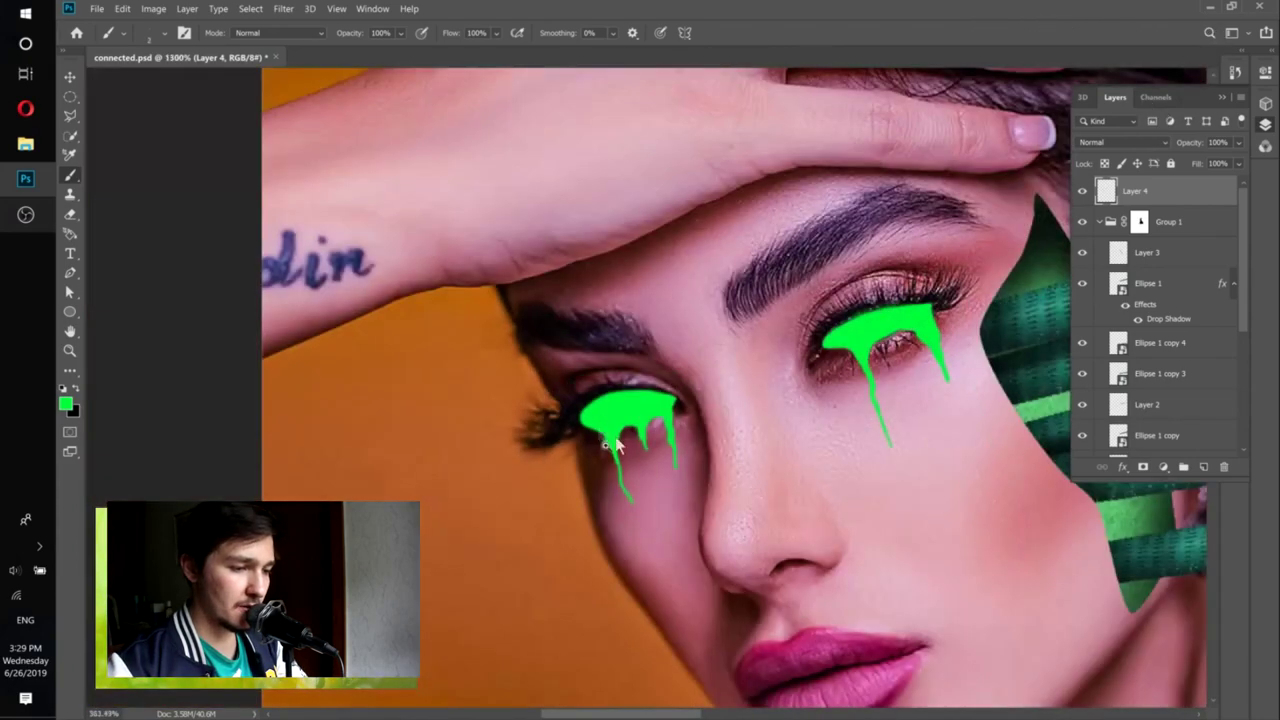
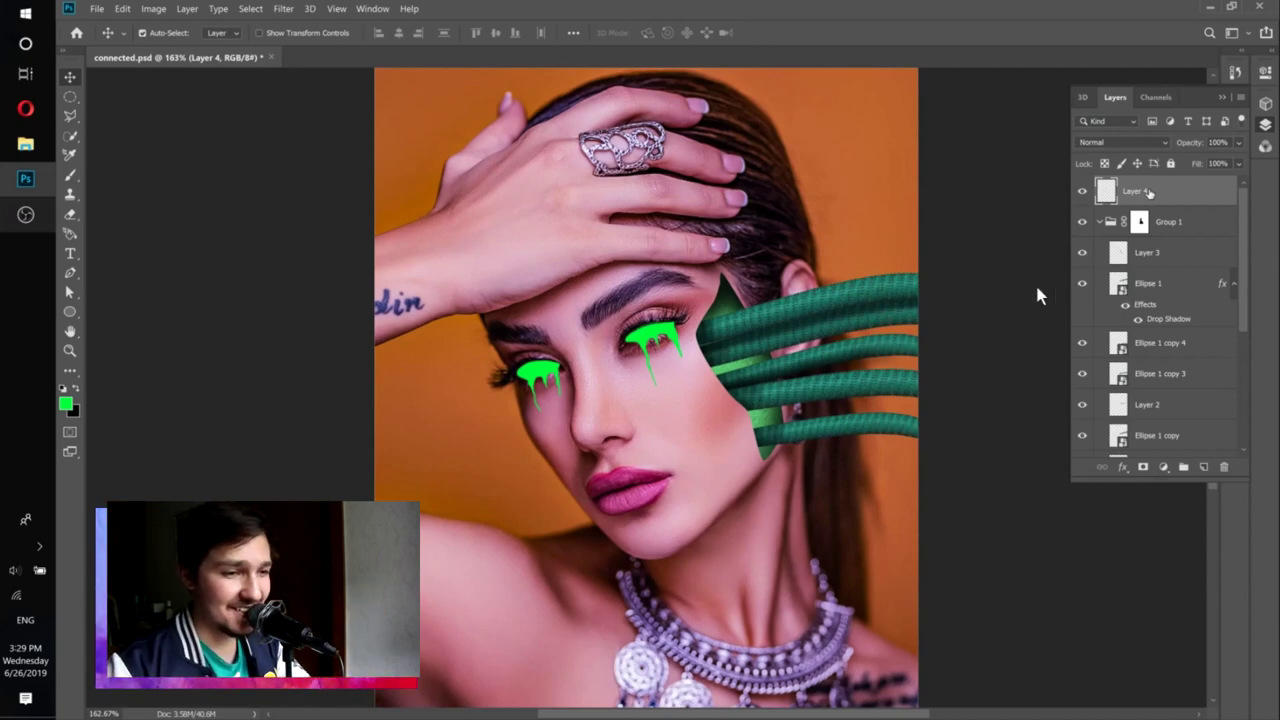
# Convert Layer 4 to a smart object and apply an Add Noise filter of 20.61 %, Gaussian and monochromatic.
pyautogui.rightClick(1037, 505)
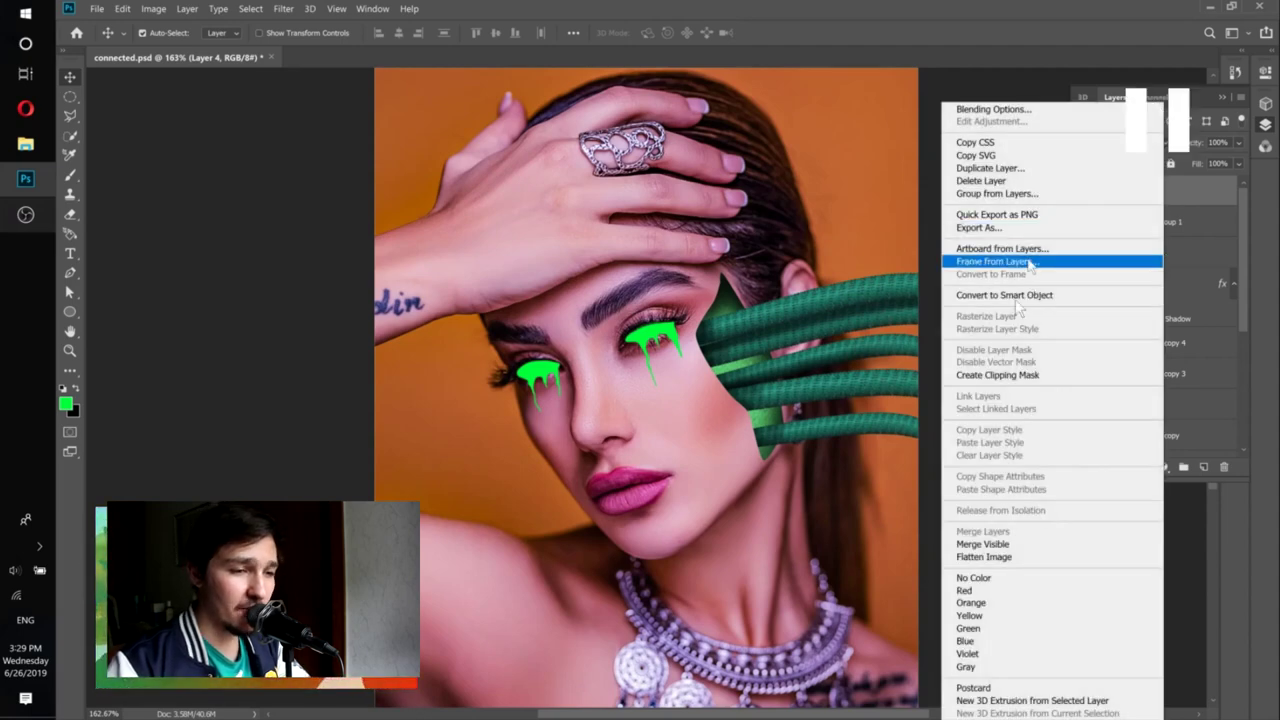
pyautogui.click(1004, 295)
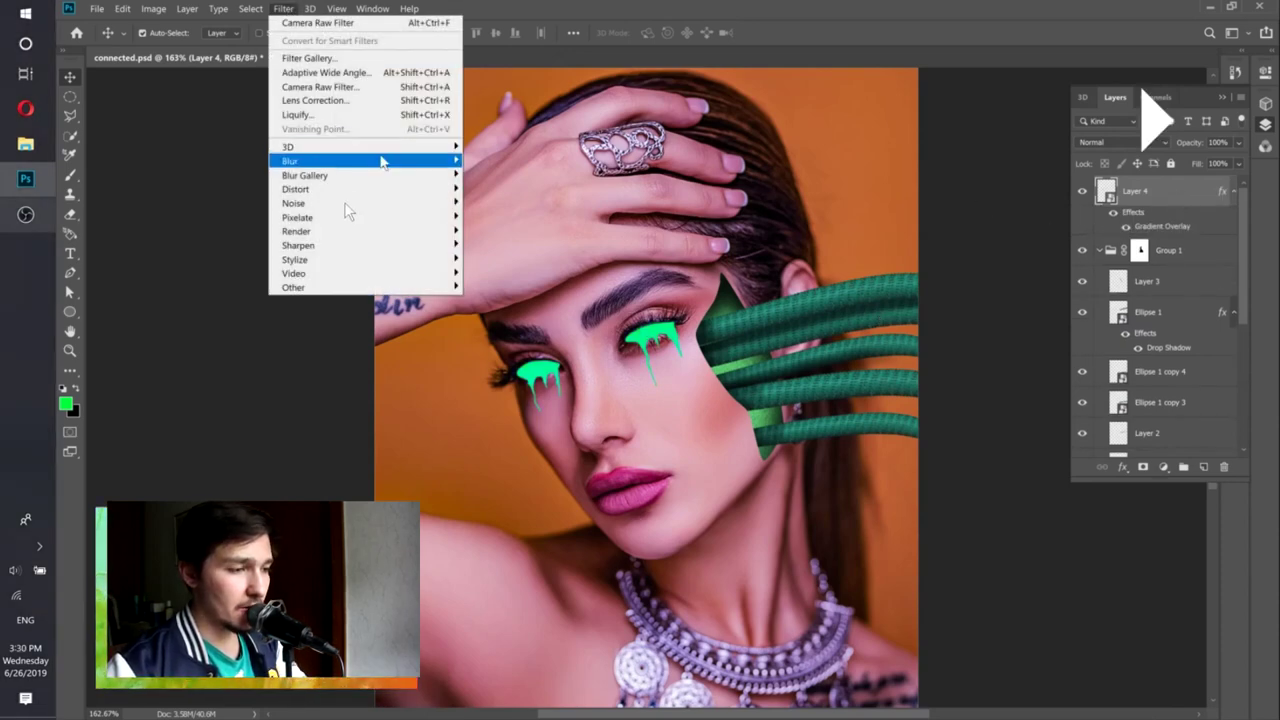
pyautogui.moveTo(388, 203)
pyautogui.click(509, 204)
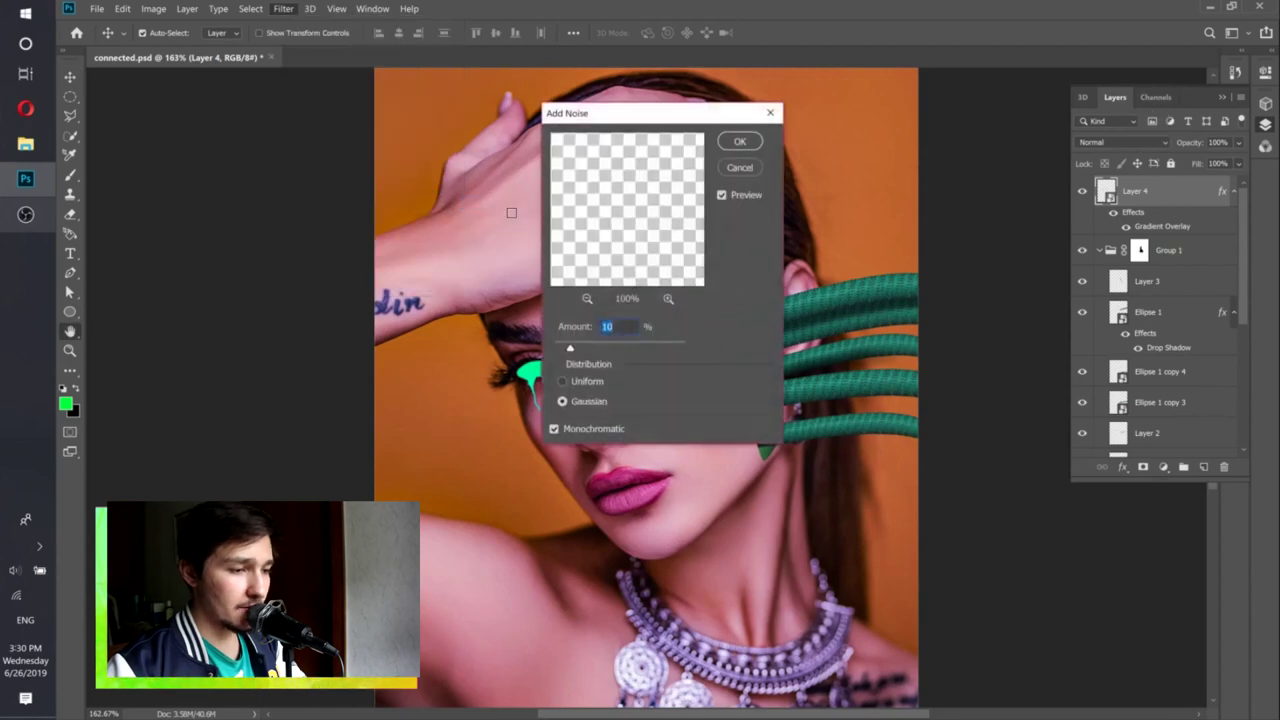
pyautogui.moveTo(632, 116); pyautogui.dragTo(799, 207)
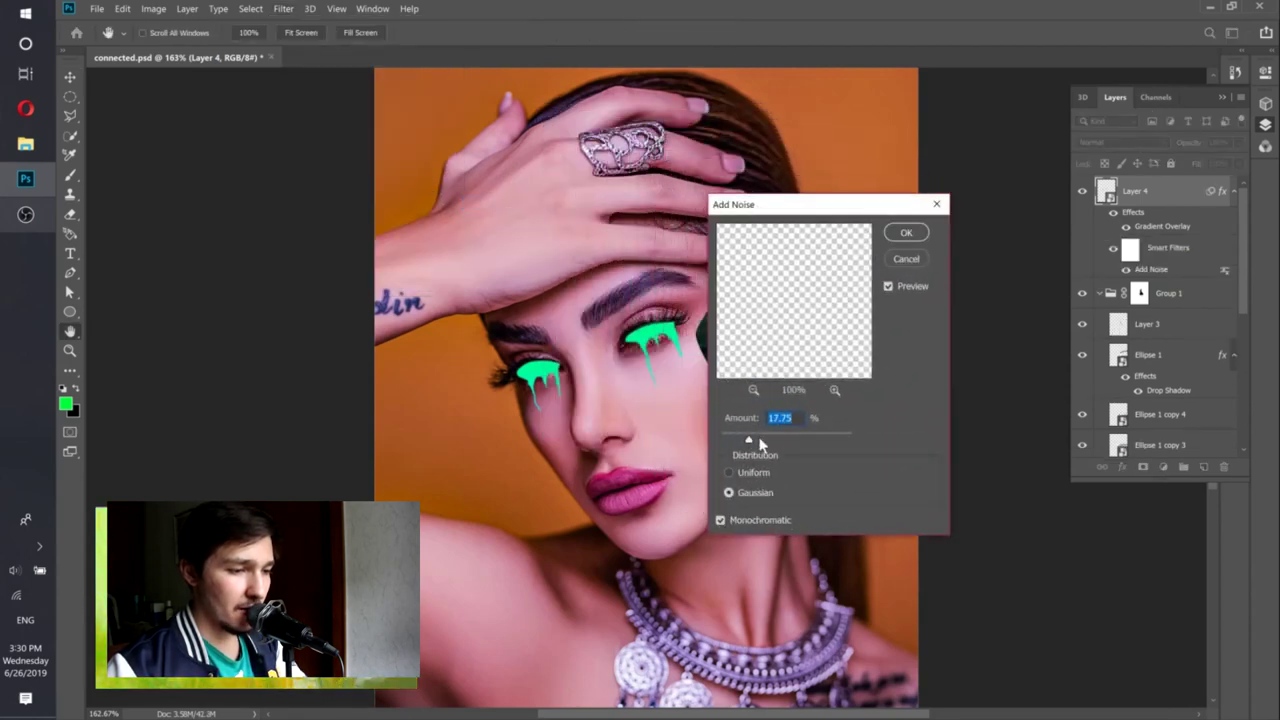
pyautogui.moveTo(770, 443); pyautogui.dragTo(738, 440)
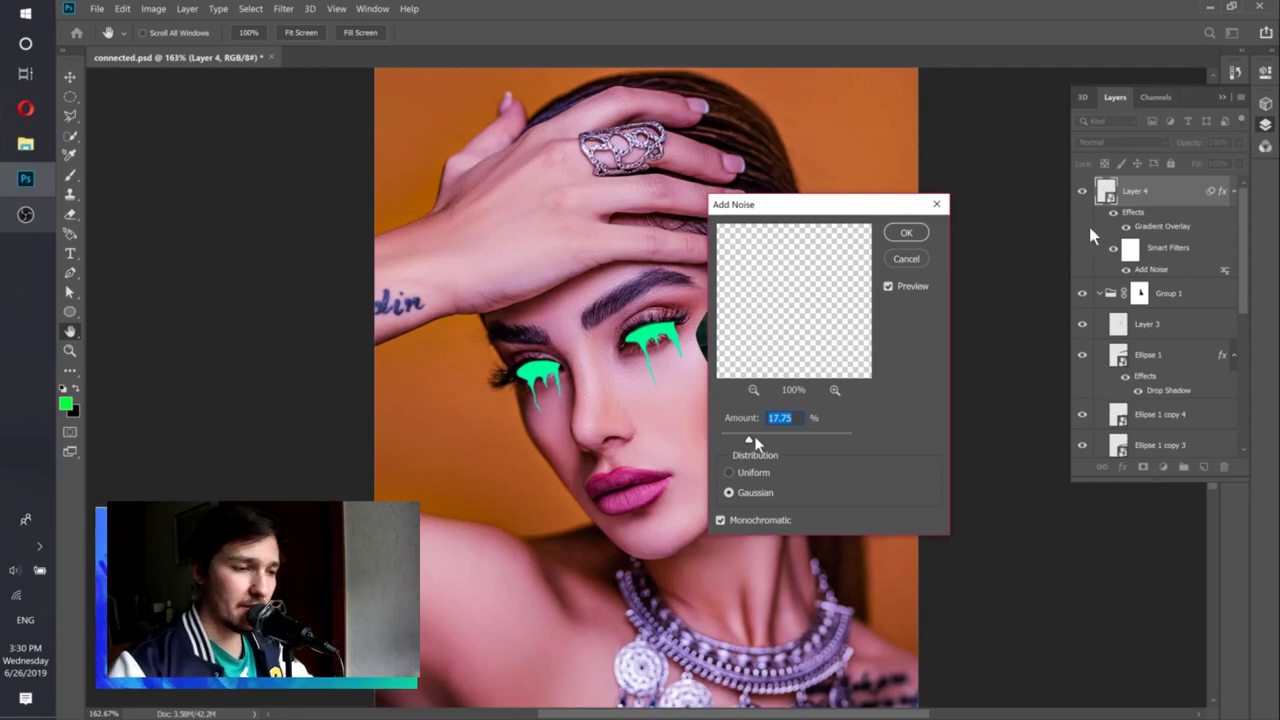
pyautogui.moveTo(758, 440); pyautogui.dragTo(779, 454)
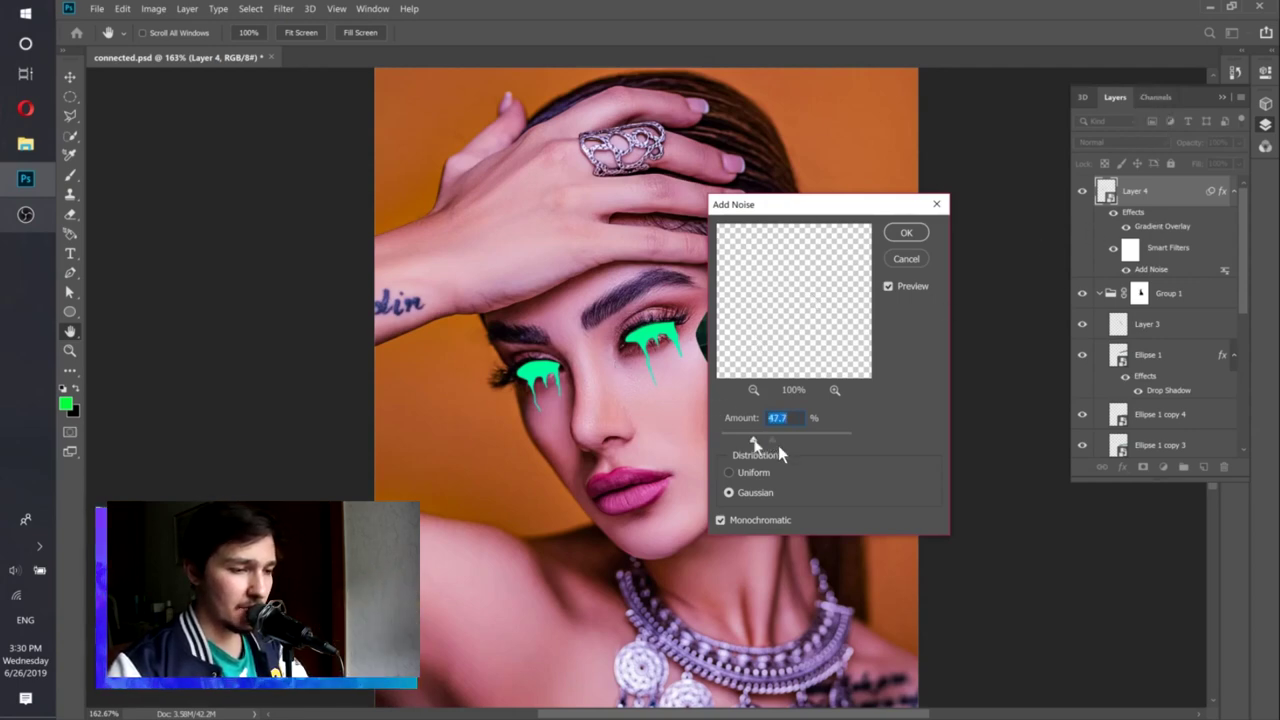
pyautogui.click(904, 234)
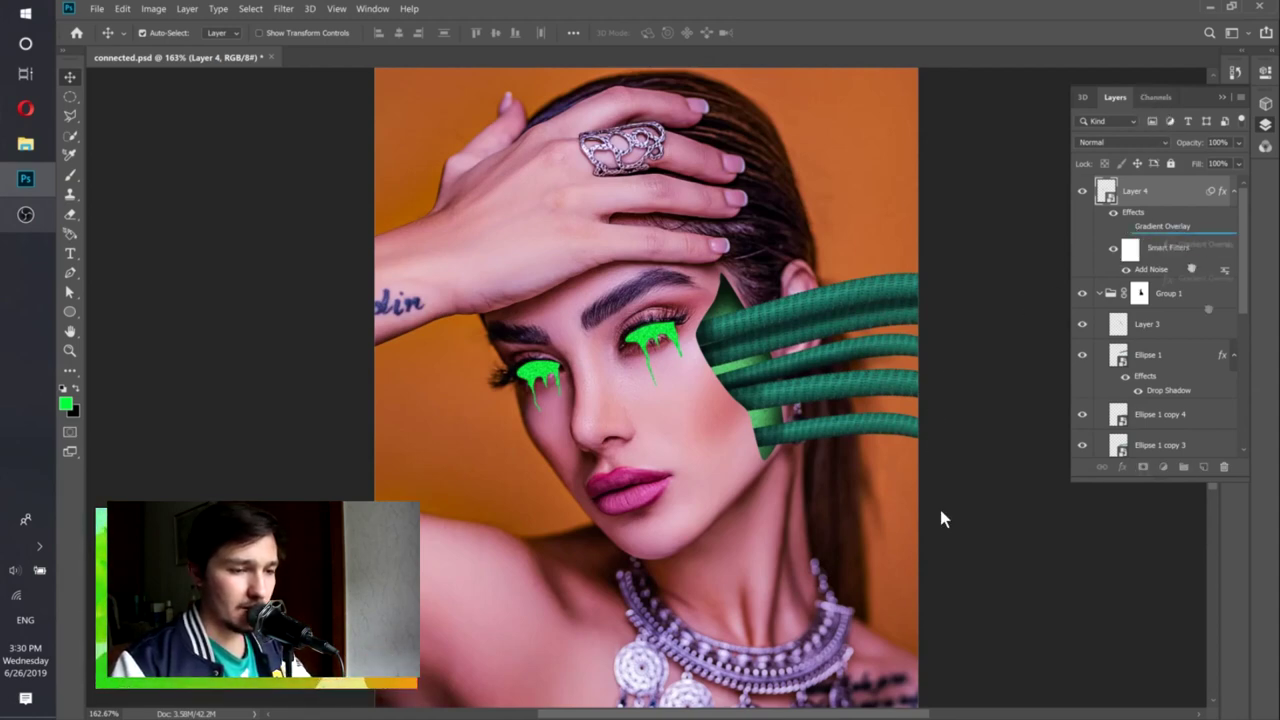
# Delete Layer 4's Gradient Overlay effect and set its Add Noise smart filter to 50 %, Gaussian and monochromatic.
pyautogui.moveTo(1162, 226); pyautogui.dragTo(1223, 467)
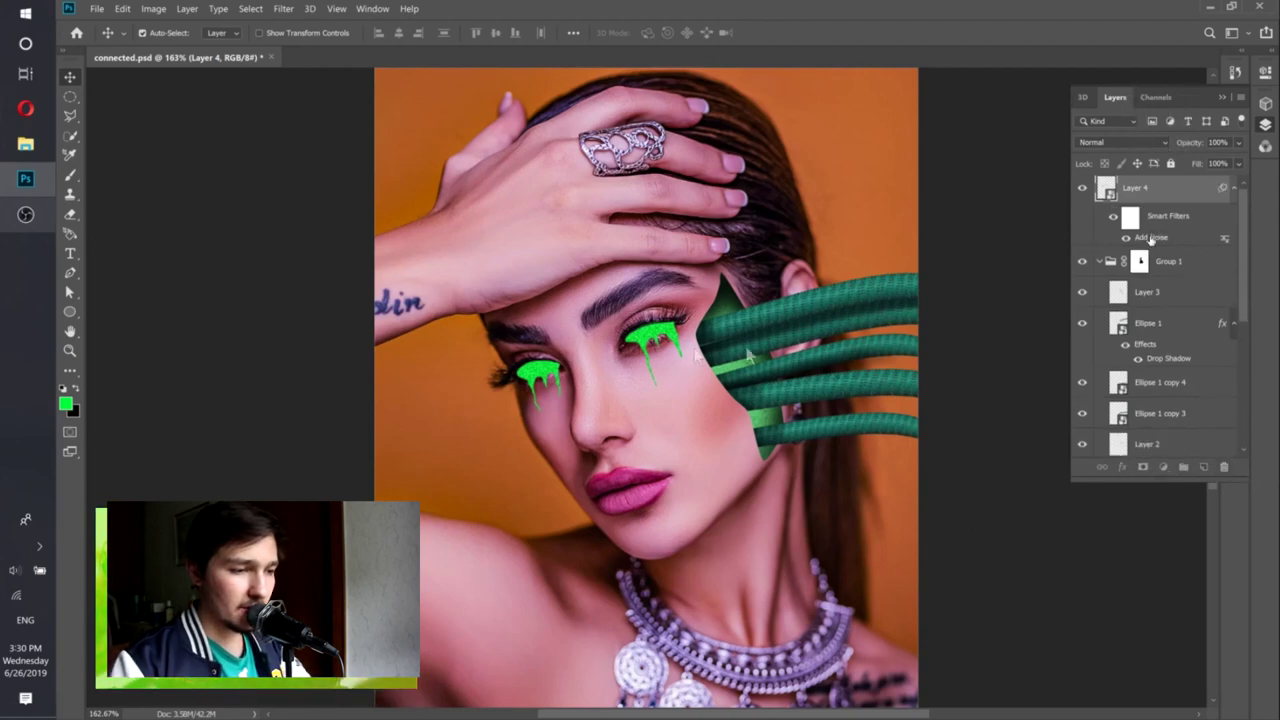
pyautogui.doubleClick(1151, 238)
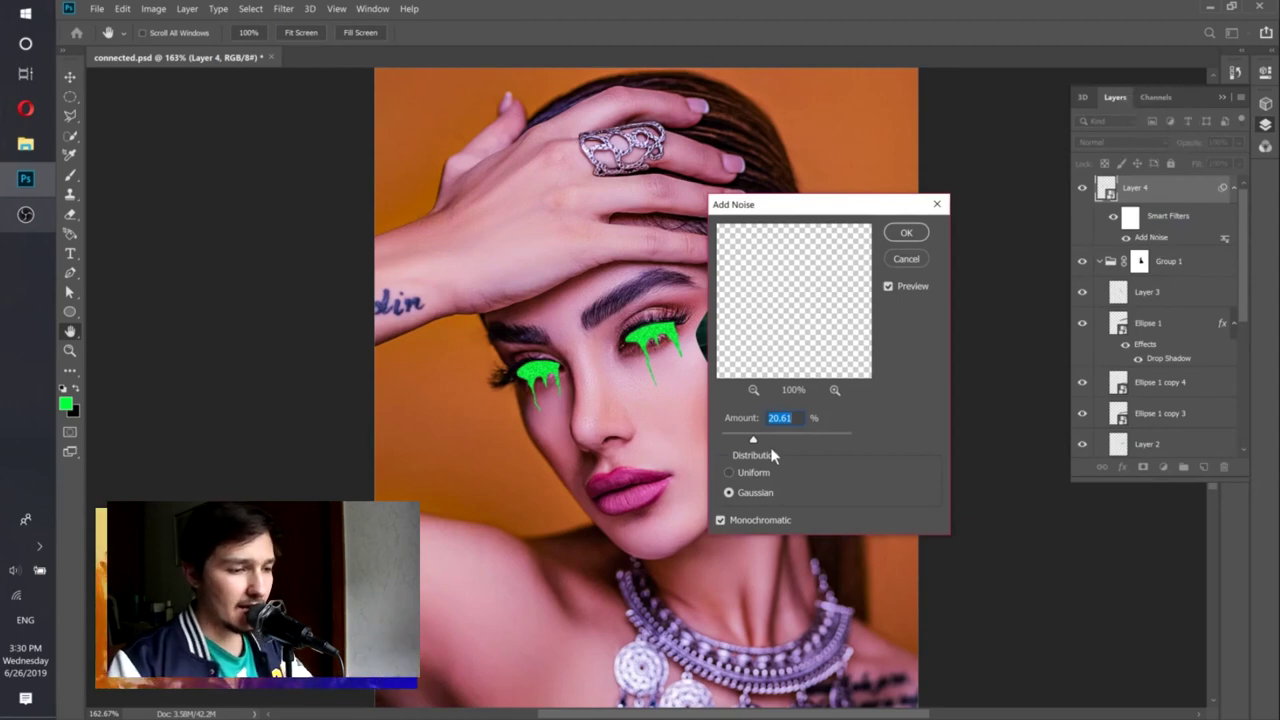
pyautogui.moveTo(768, 442); pyautogui.dragTo(771, 444)
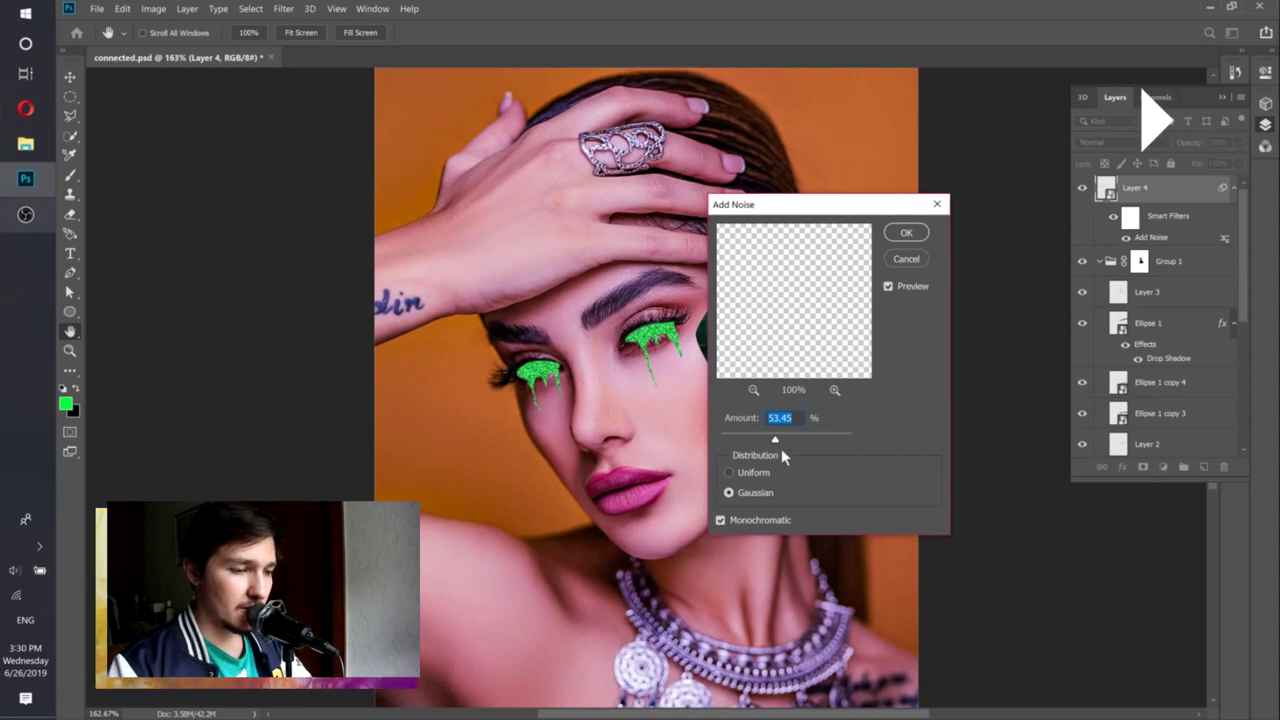
pyautogui.write('50')
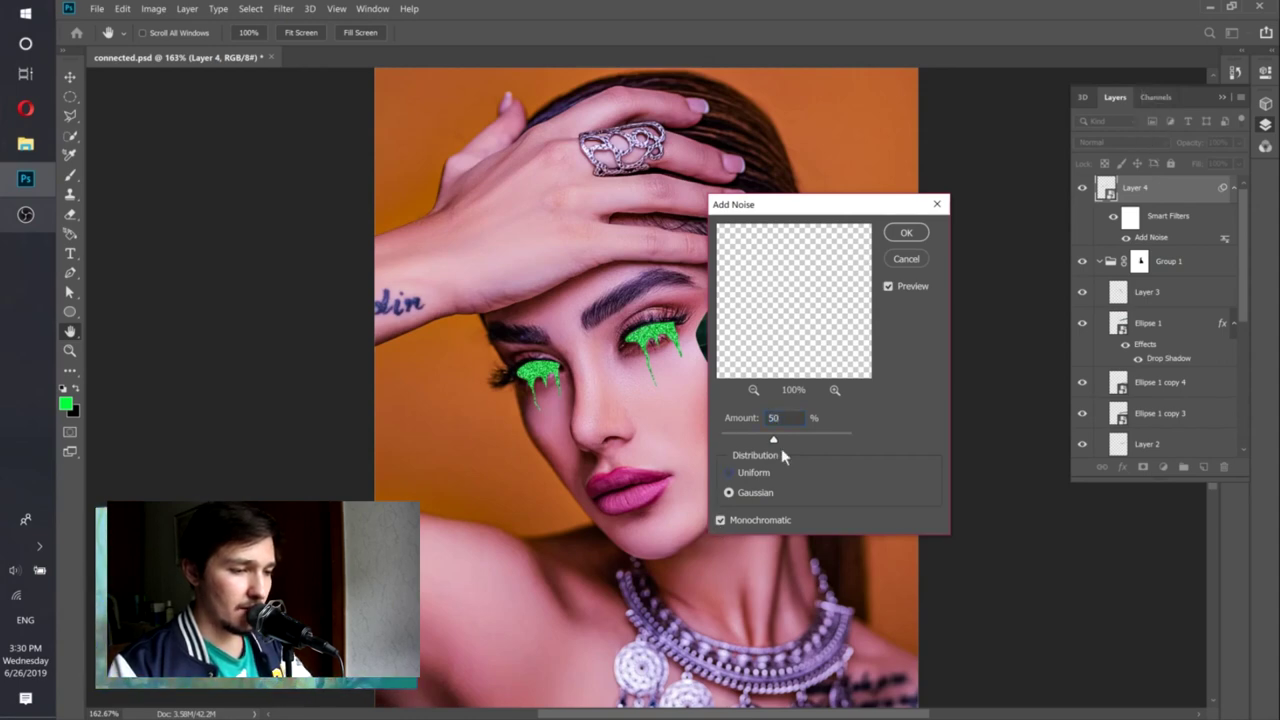
pyautogui.click(760, 472)
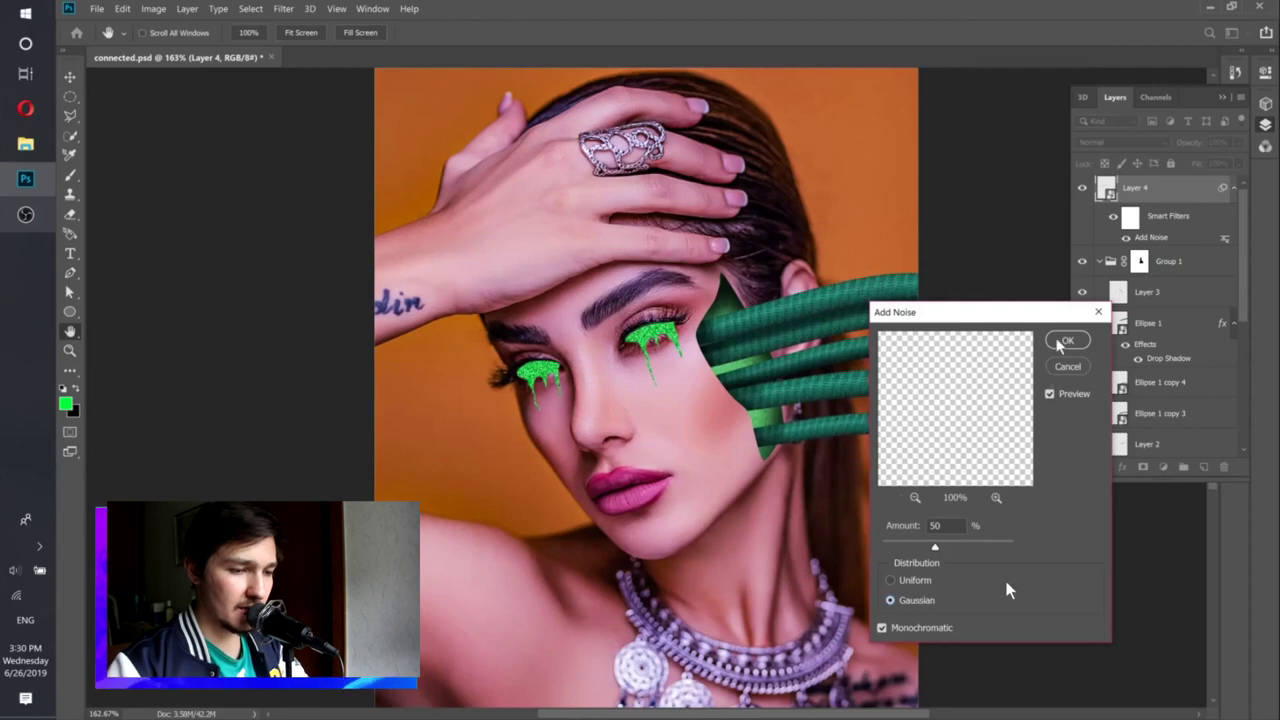
pyautogui.press('Return')
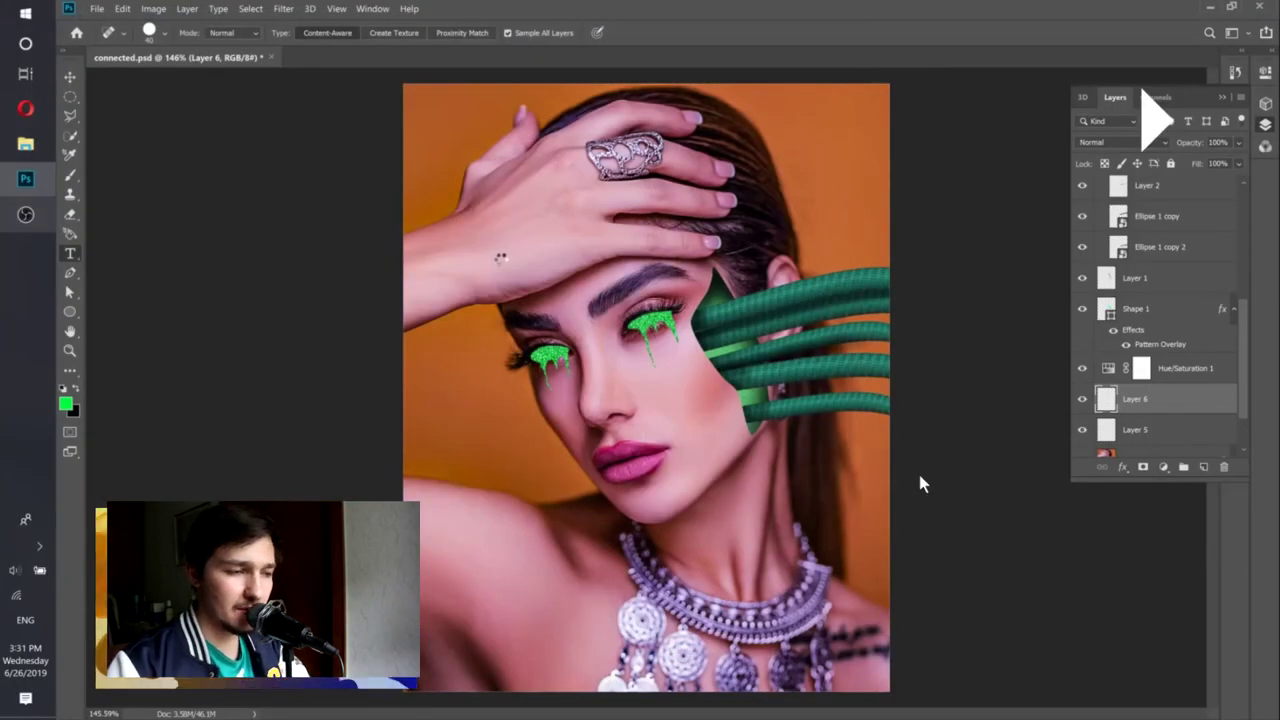
# Add the text N53 in Futura Hv BT Heavy Italic, 14 pt, on the back of the hand near the wrist.
pyautogui.press('t')
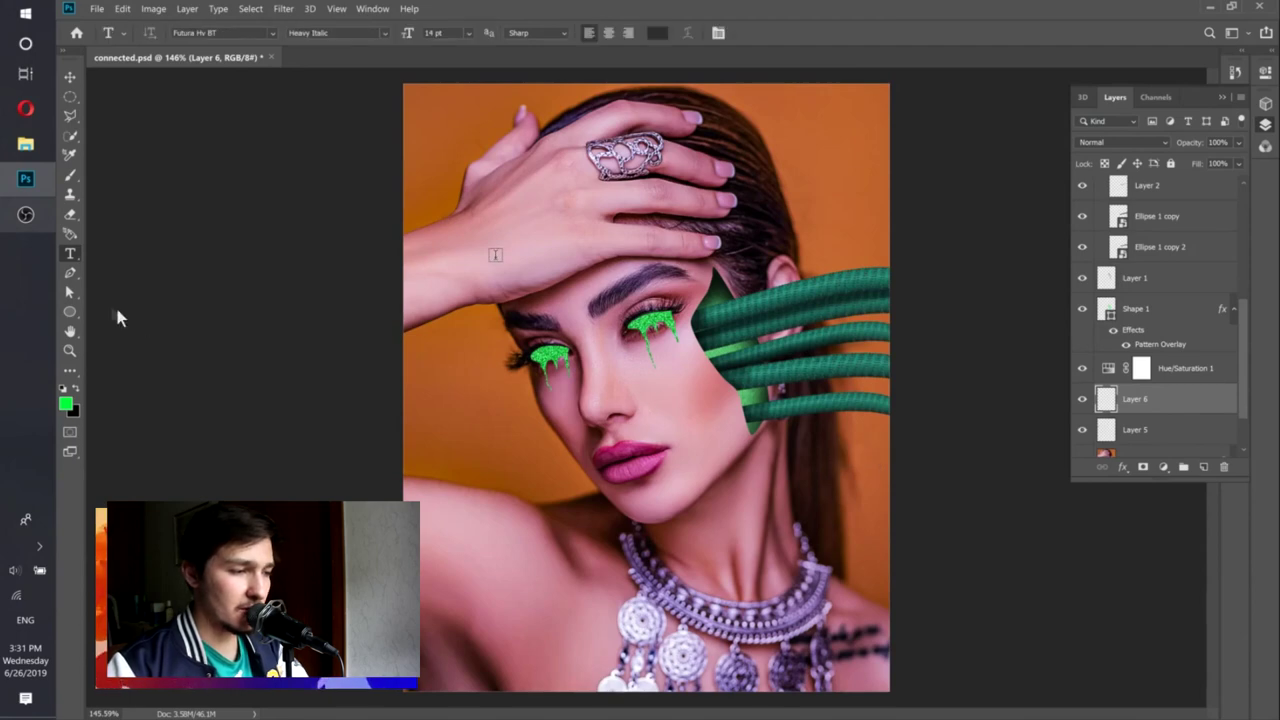
pyautogui.click(494, 255)
pyautogui.write('n')
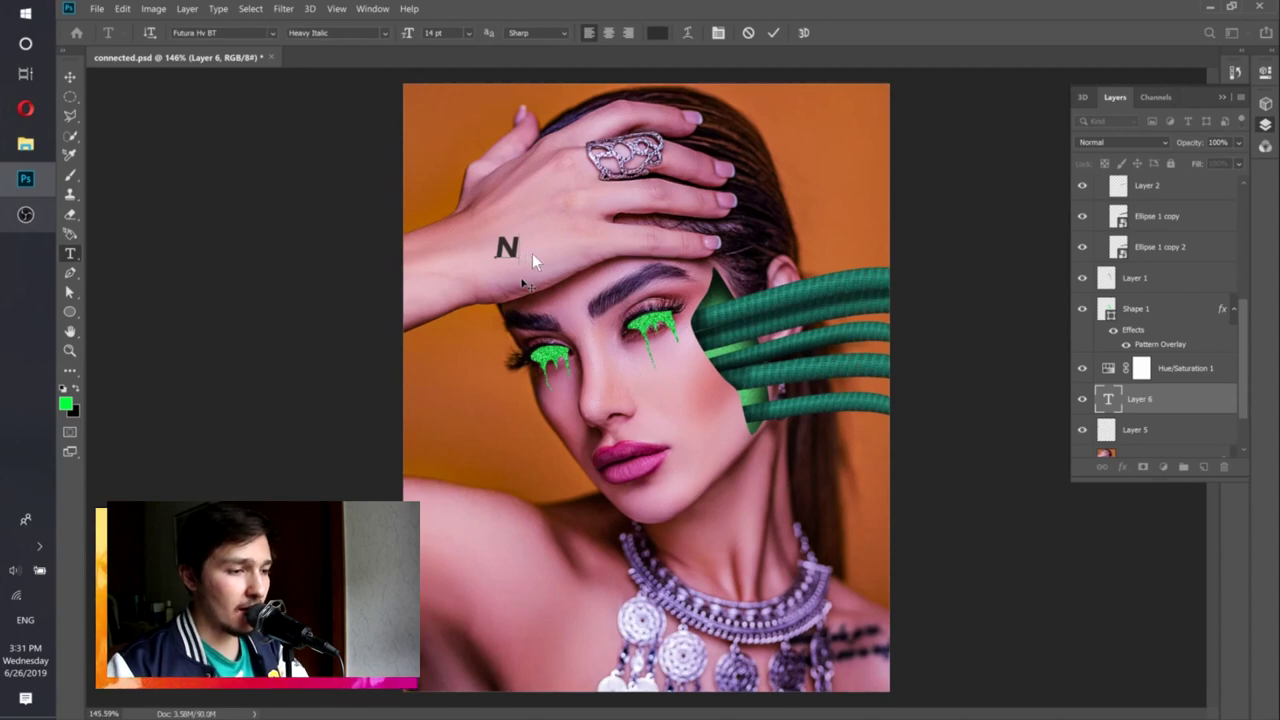
pyautogui.write('53')
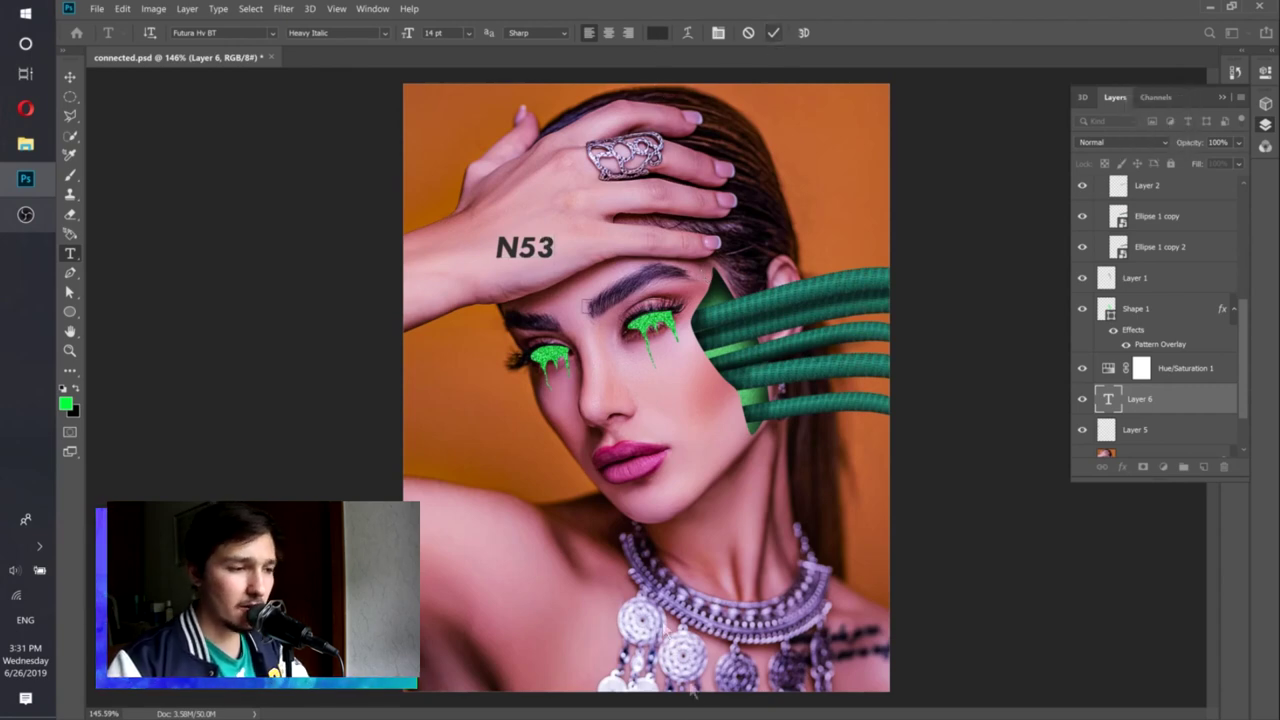
pyautogui.hotkey('ctrl', 'Return')
# Rotate the N53 text to about -25.5° to follow the hand and move it closer to the forehead.
pyautogui.press('v')
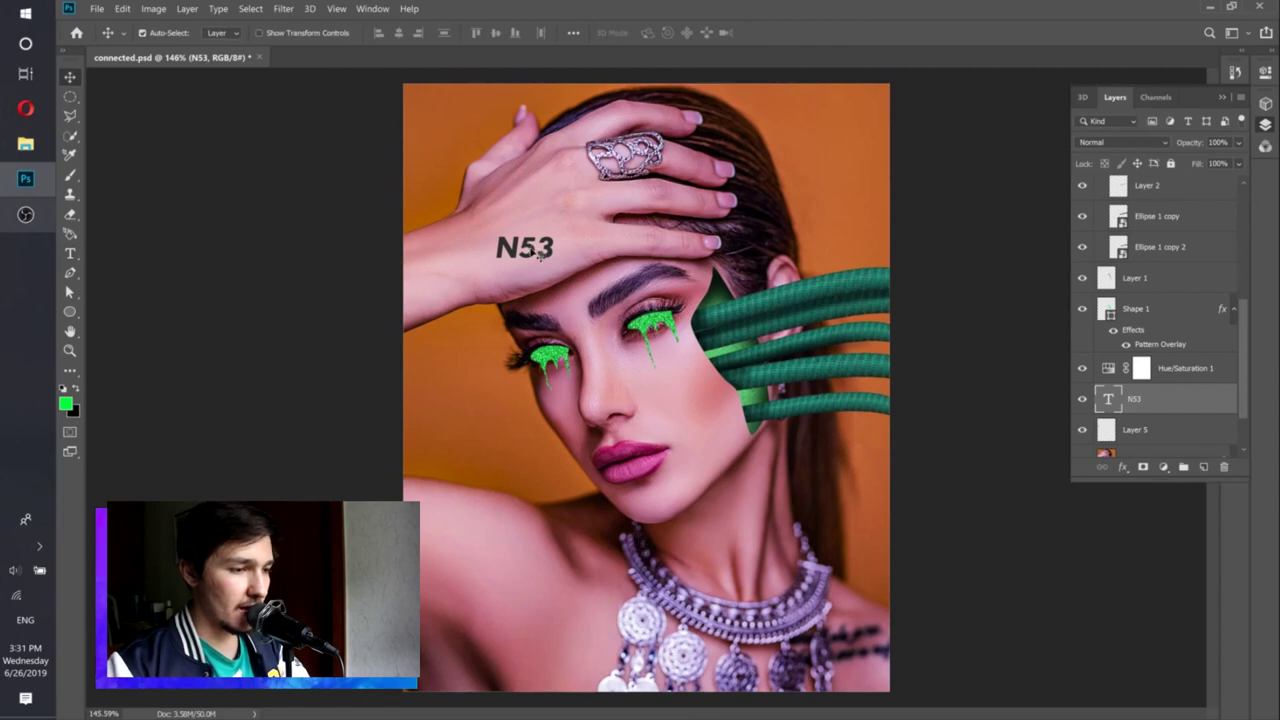
pyautogui.hotkey('ctrl', 't')
pyautogui.moveTo(562, 260); pyautogui.dragTo(566, 238)
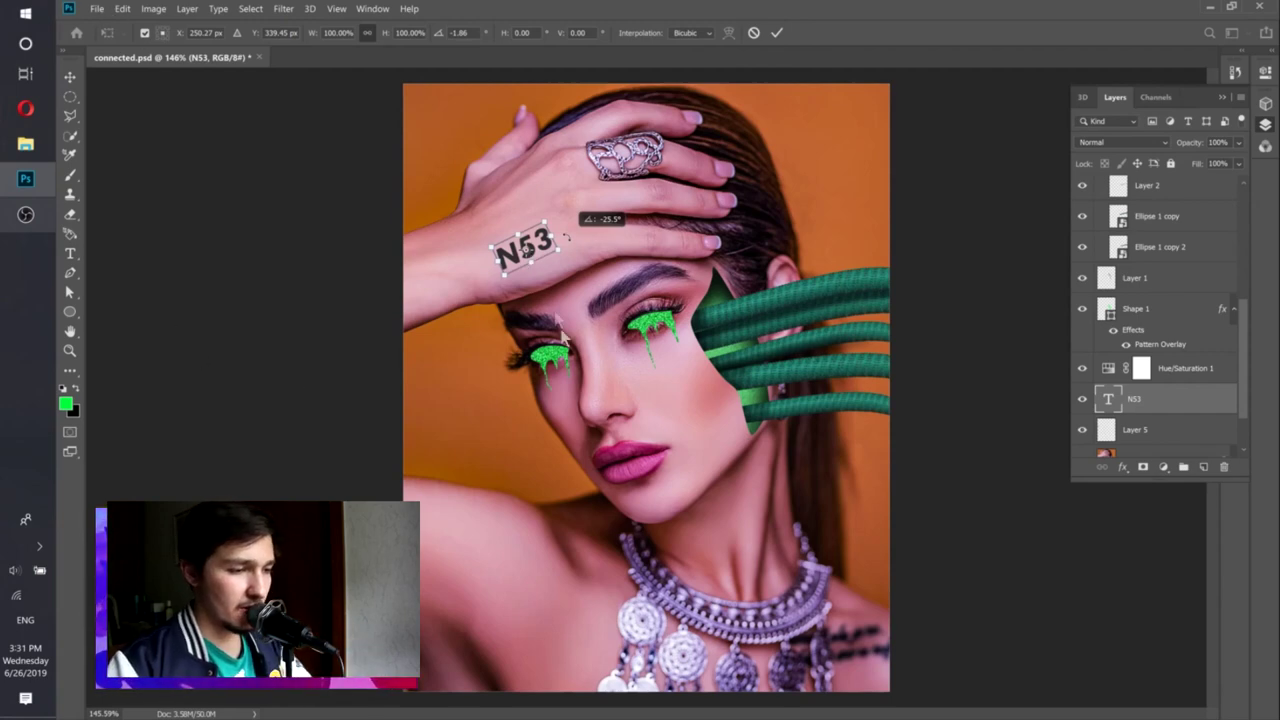
pyautogui.moveTo(558, 228); pyautogui.dragTo(574, 258)
pyautogui.click(776, 32)
# Set the N53 text layer's blend mode to Overlay, and deselect the layer.
pyautogui.scroll(5, 575, 270)
pyautogui.scroll(-7, 574, 277)
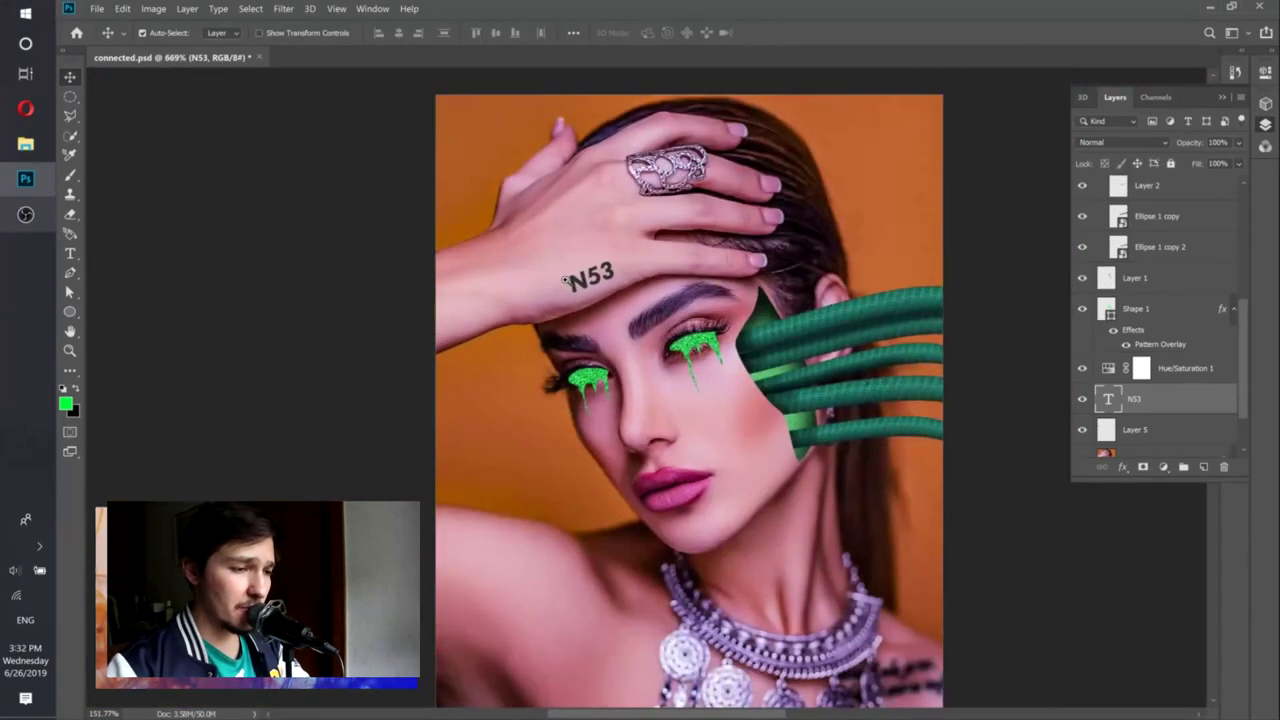
pyautogui.scroll(-3, 616, 275)
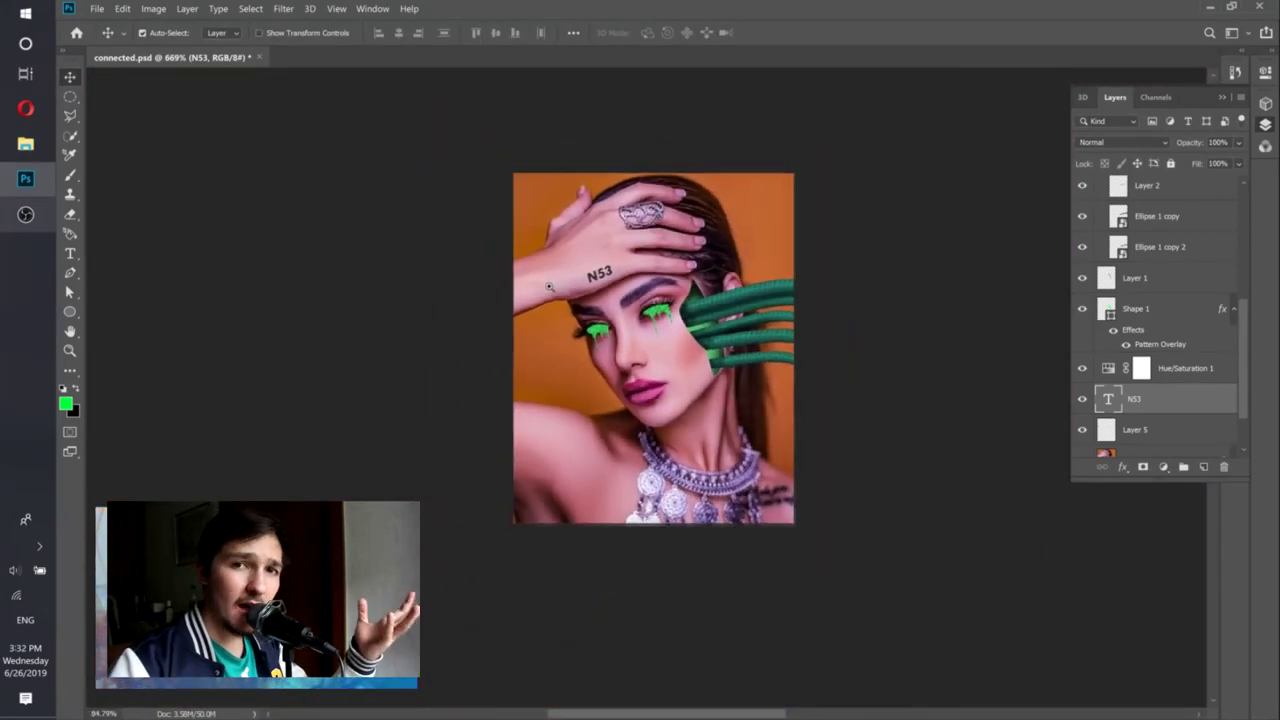
pyautogui.scroll(6, 600, 272)
pyautogui.moveTo(603, 280); pyautogui.dragTo(441, 337)
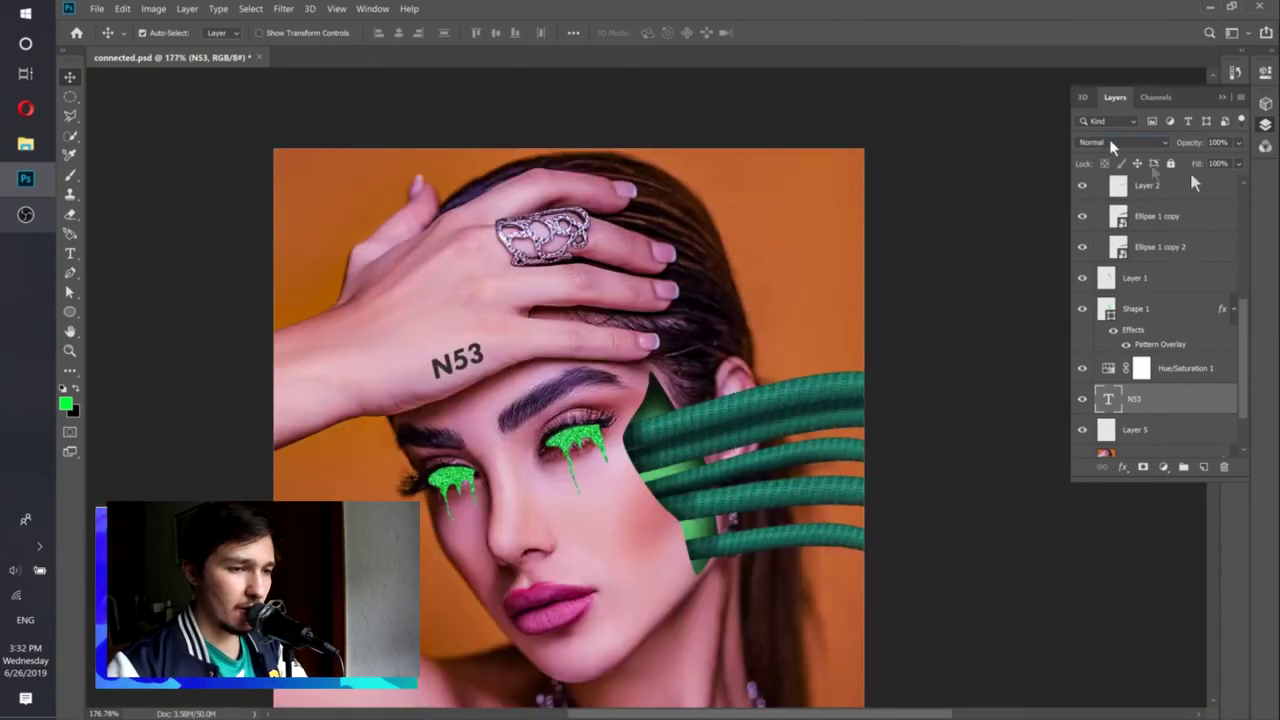
pyautogui.click(1116, 142)
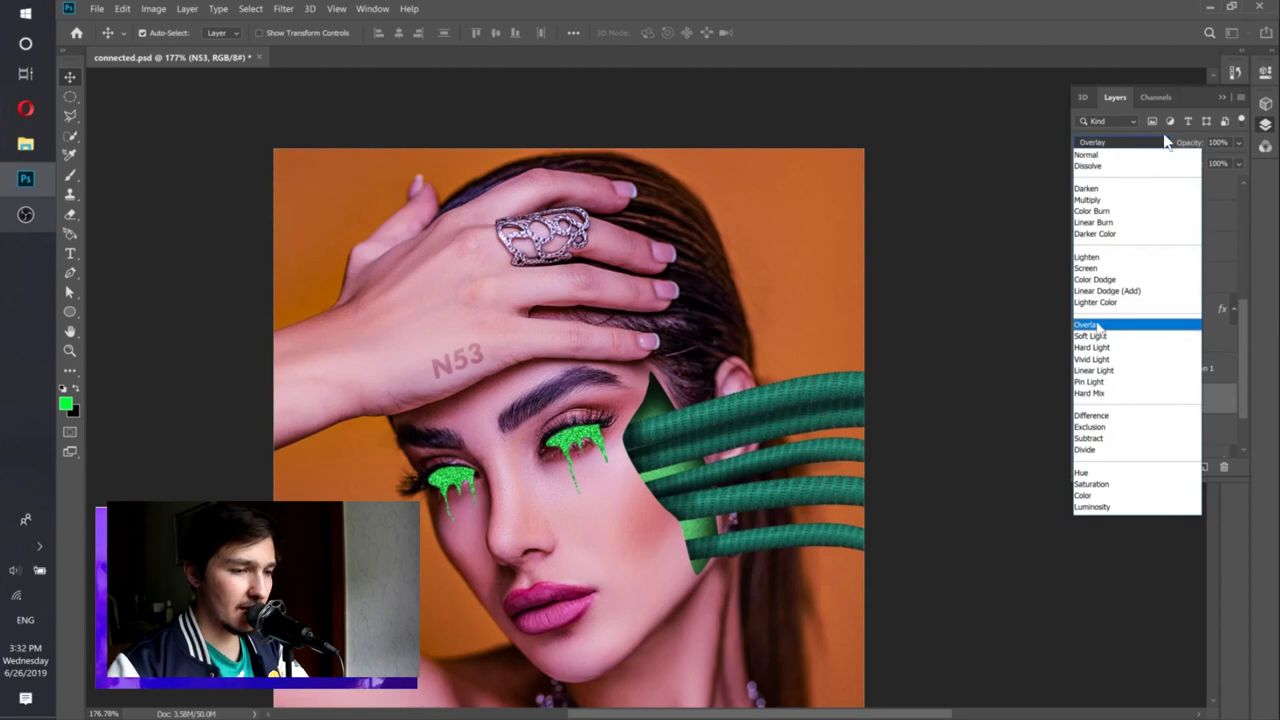
pyautogui.press('Return')
pyautogui.scroll(-3, 900, 350)
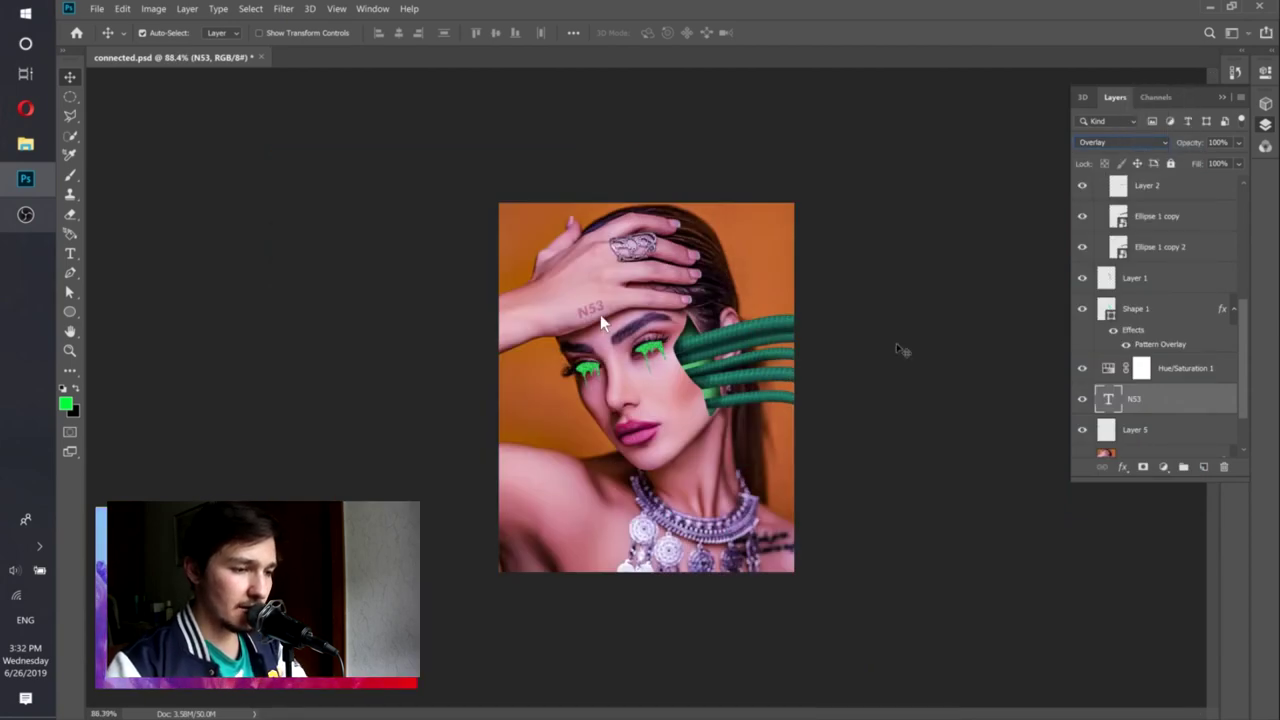
pyautogui.click(900, 349)
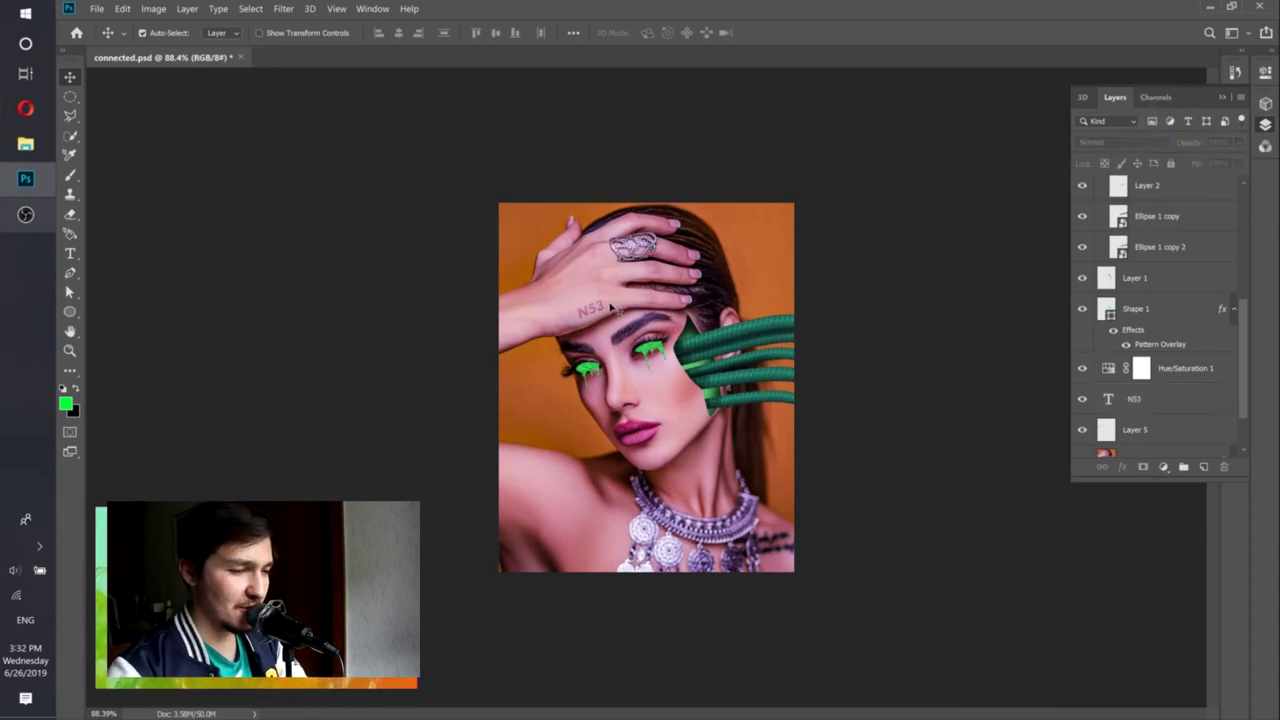
pyautogui.scroll(2, 580, 302)
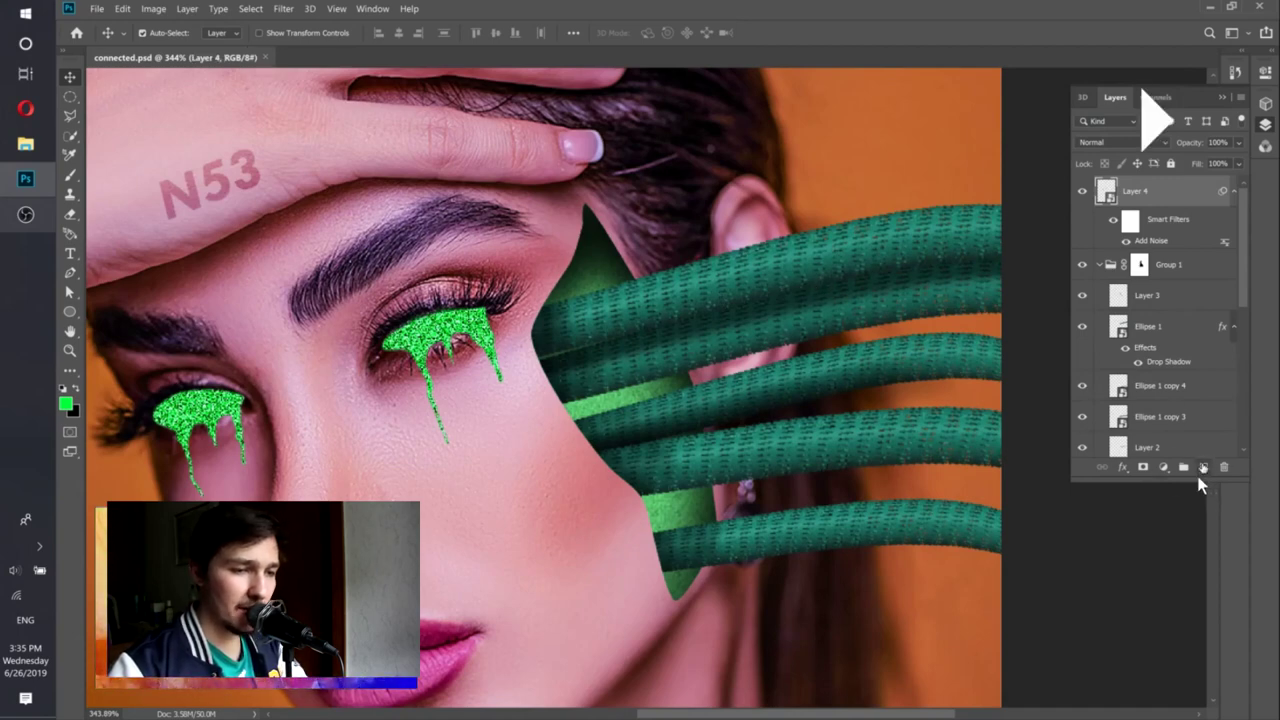
# On a new layer above Layer 4, paint green slime with a 6 px brush along the uppermost tube's upper edge, starting a drip.
pyautogui.click(1203, 467)
pyautogui.press('b')
pyautogui.keyDown('alt'); pyautogui.rightClick(769, 297); pyautogui.keyUp('alt')
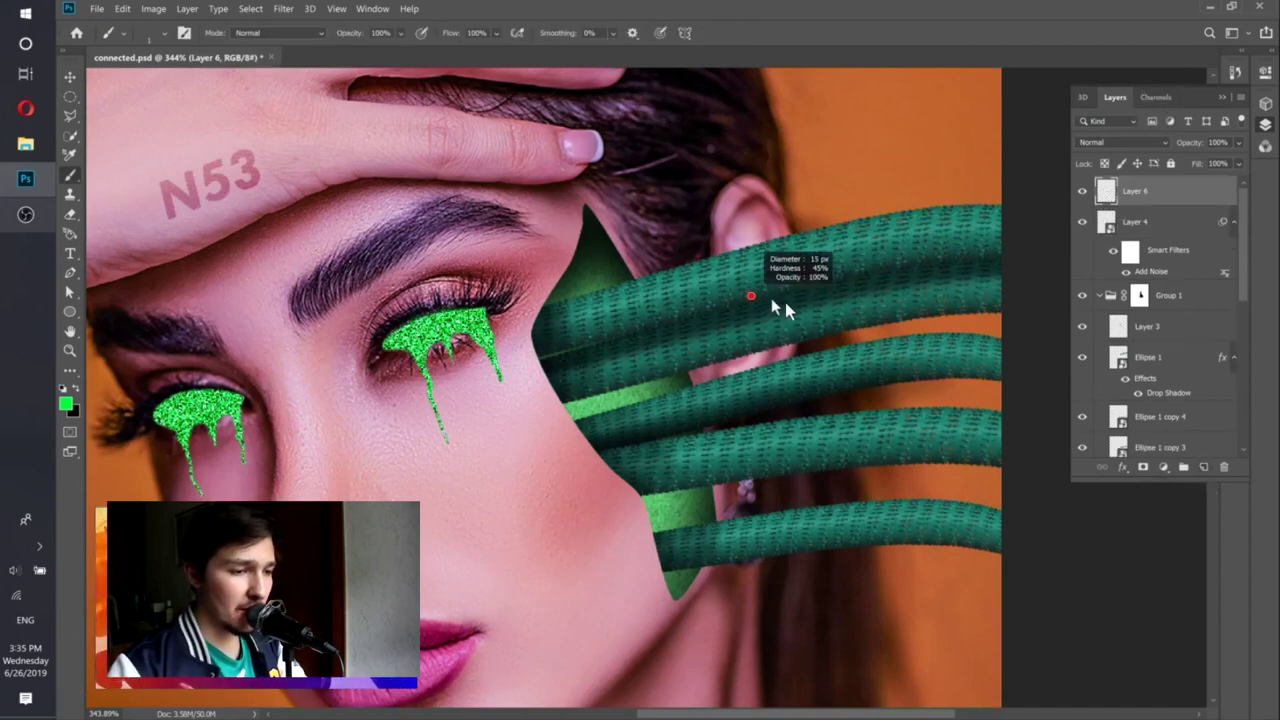
pyautogui.keyDown('alt'); pyautogui.rightClick(755, 280); pyautogui.keyUp('alt')
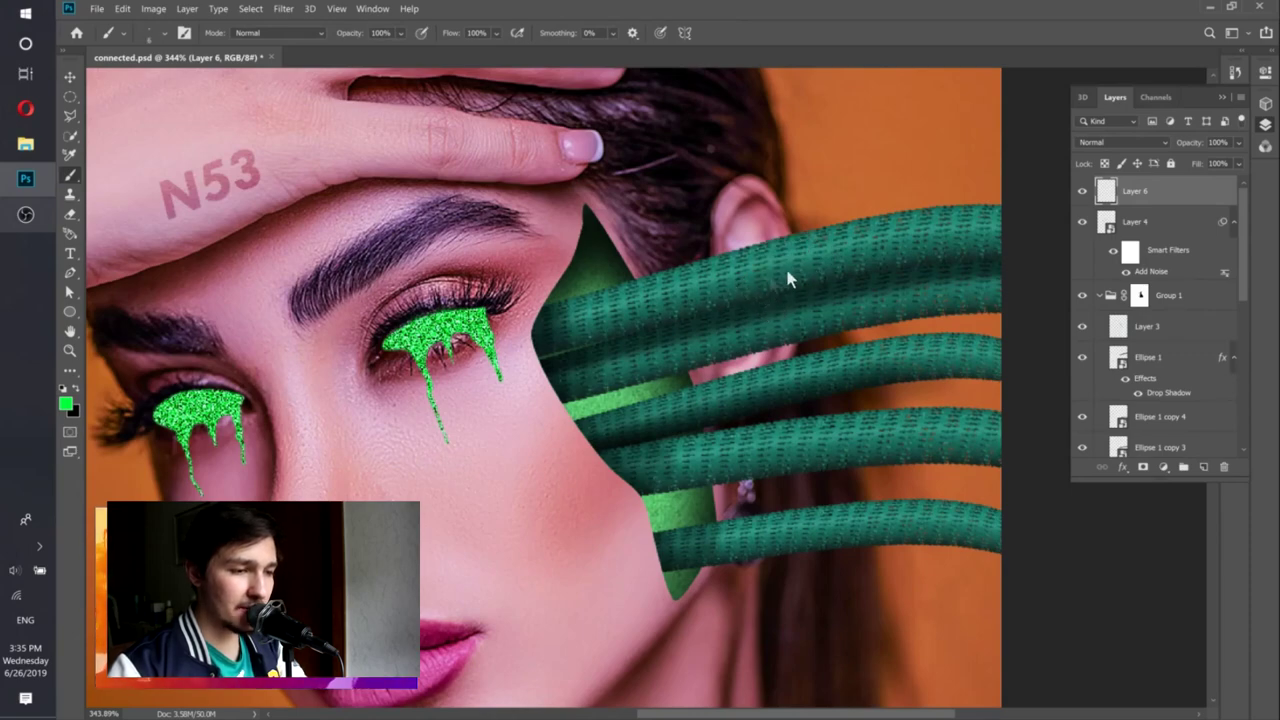
pyautogui.scroll(-3, 771, 272)
pyautogui.scroll(6, 773, 277)
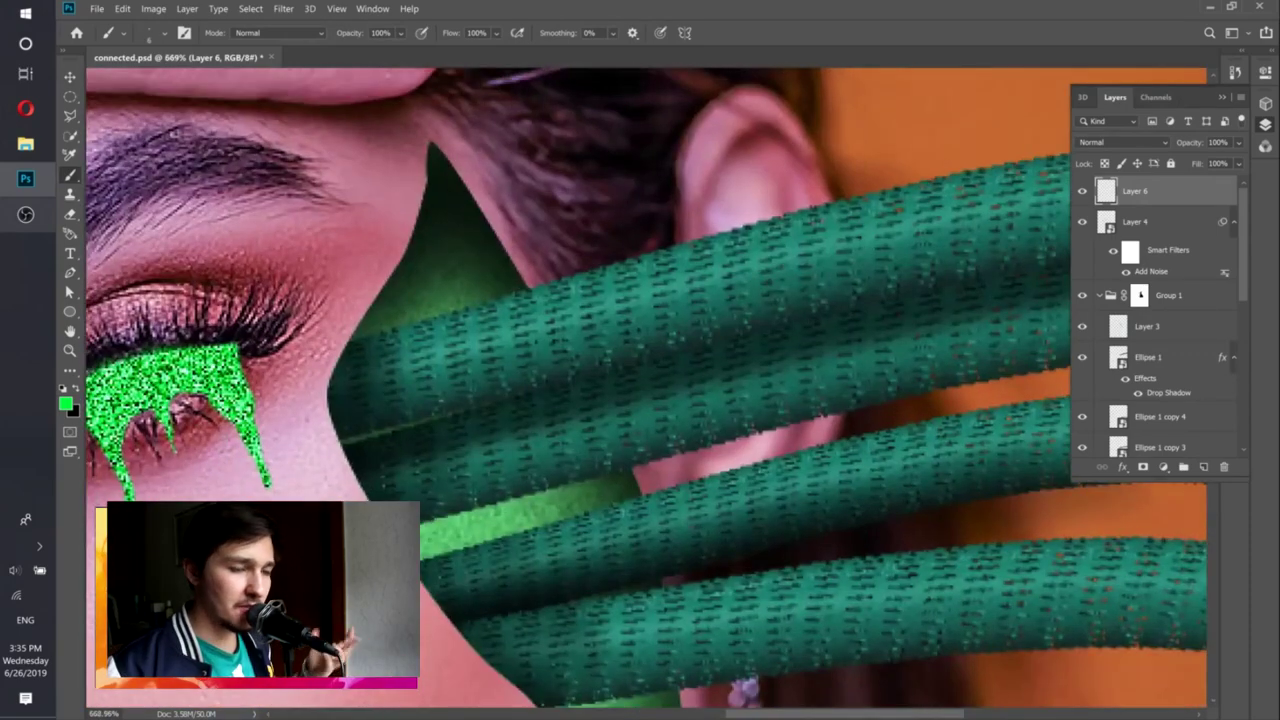
pyautogui.moveTo(790, 222)
pyautogui.mouseDown()
pyautogui.moveTo(730, 234)
pyautogui.moveTo(845, 205)
pyautogui.mouseUp()
pyautogui.moveTo(757, 238); pyautogui.dragTo(760, 276)
# Extend the green drips down the tube and paint more small drips on the lower tubes, thinning the brush to 2 px.
pyautogui.scroll(4, 770, 250)
pyautogui.moveTo(772, 400); pyautogui.dragTo(774, 470)
pyautogui.scroll(-6, 640, 380)
pyautogui.scroll(-5, 640, 380)
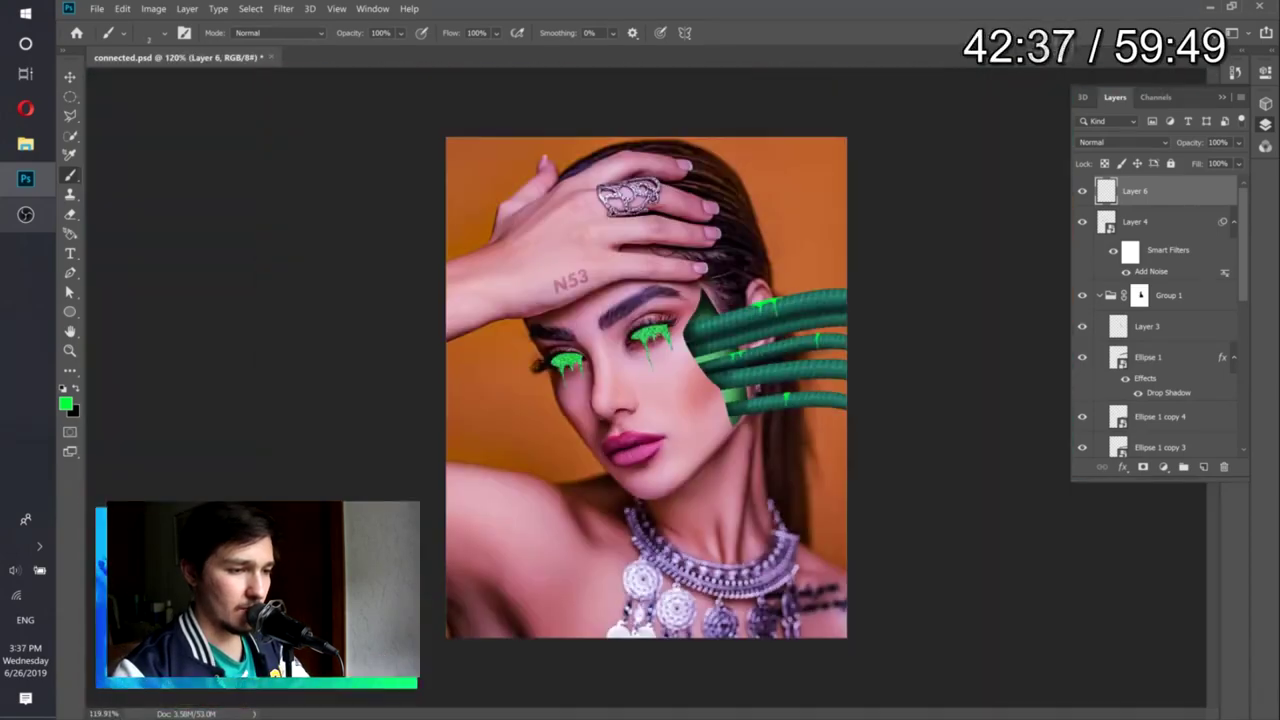
pyautogui.scroll(3, 740, 200)
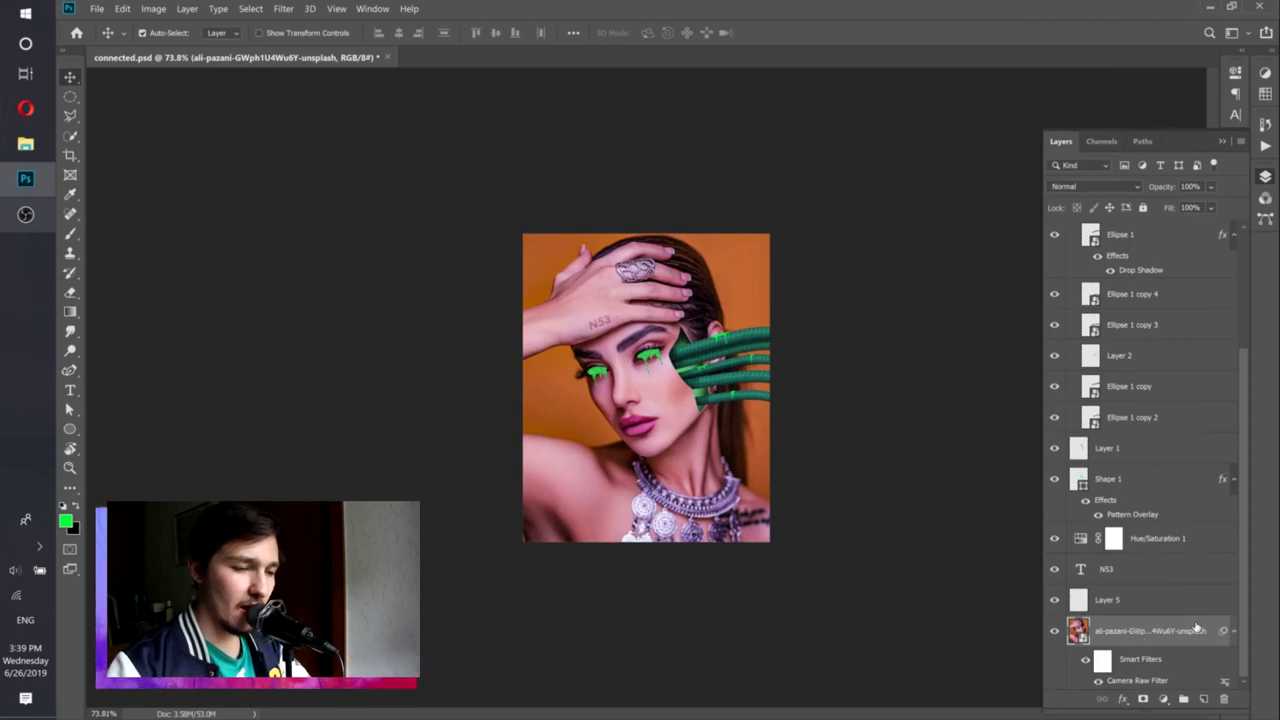
# Edit the portrait layer's Camera Raw Filter: set Contrast to -44, Clarity to +3, Dehaze to +3 and Vibrance to +63.
pyautogui.doubleClick(1146, 681)
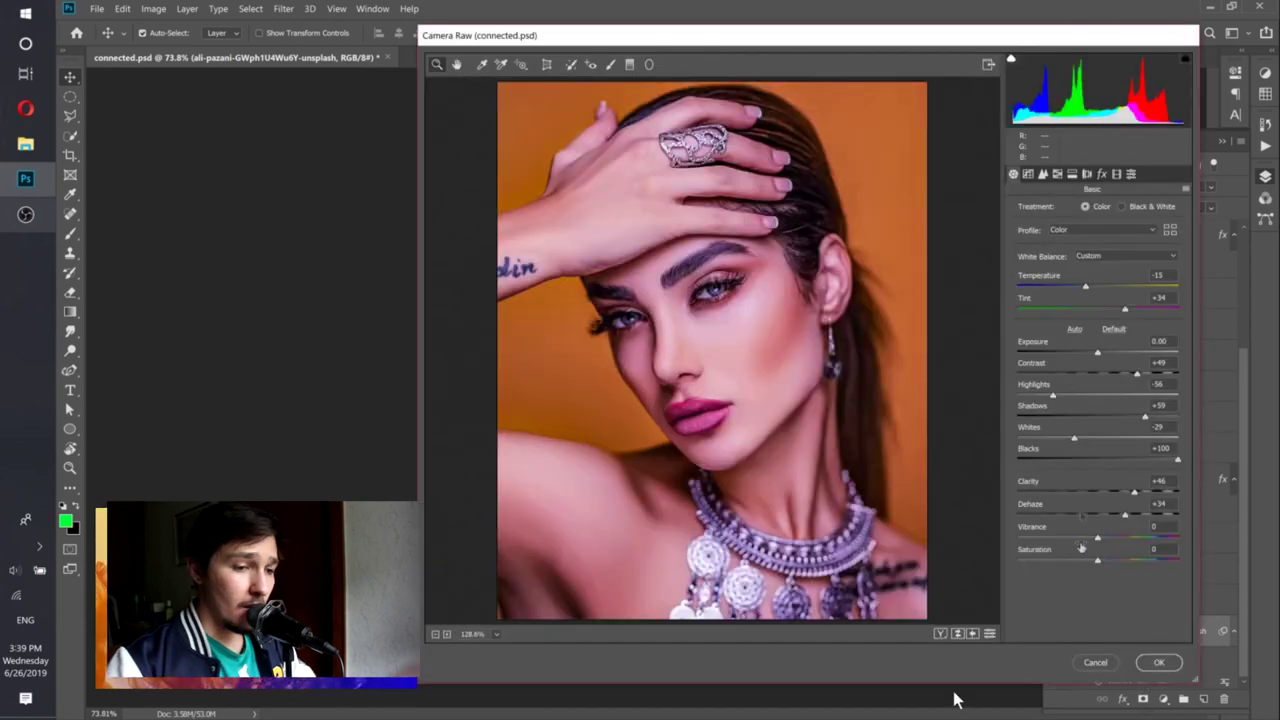
pyautogui.click(1064, 375)
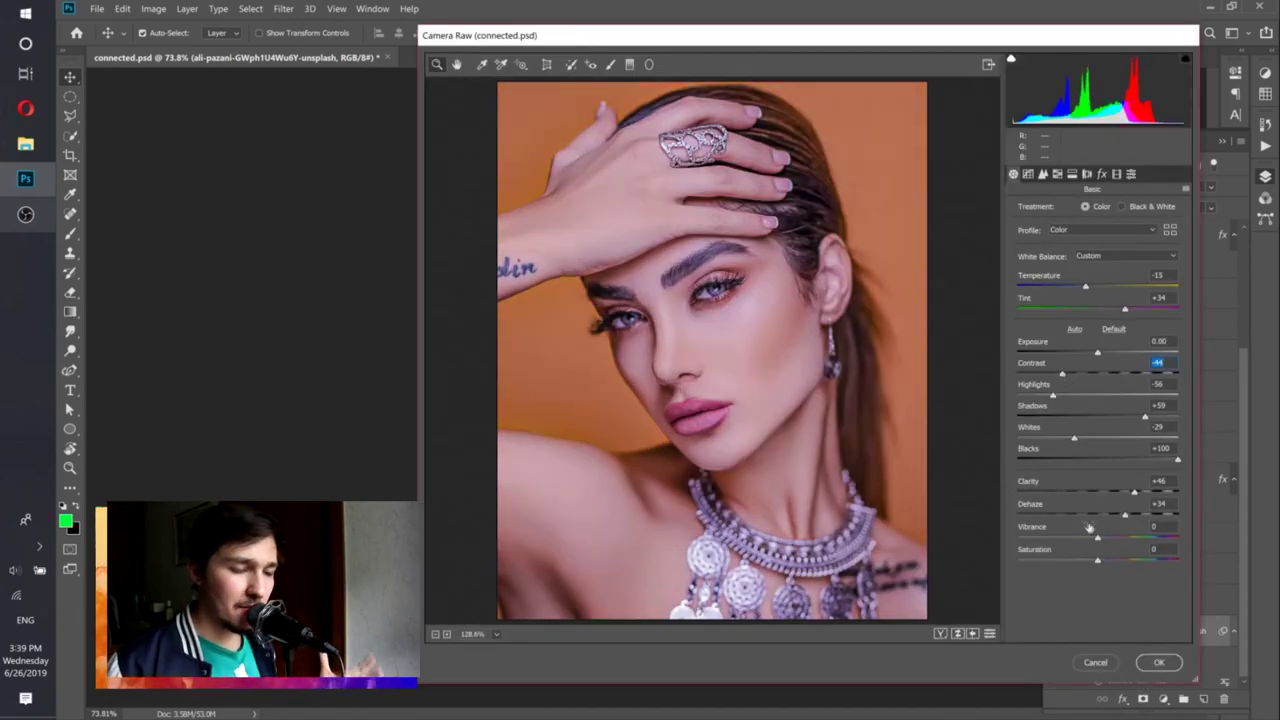
pyautogui.click(1100, 492)
pyautogui.click(1100, 514)
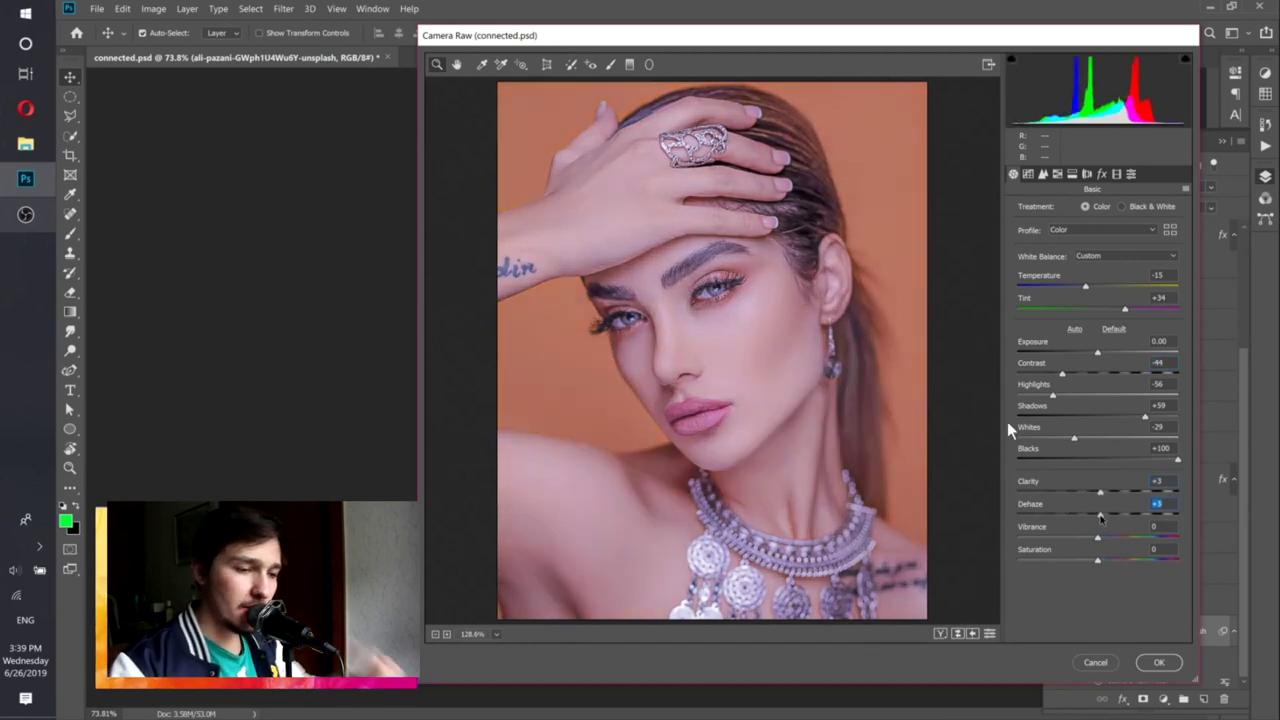
pyautogui.click(1133, 538)
pyautogui.moveTo(1133, 540); pyautogui.dragTo(1149, 540)
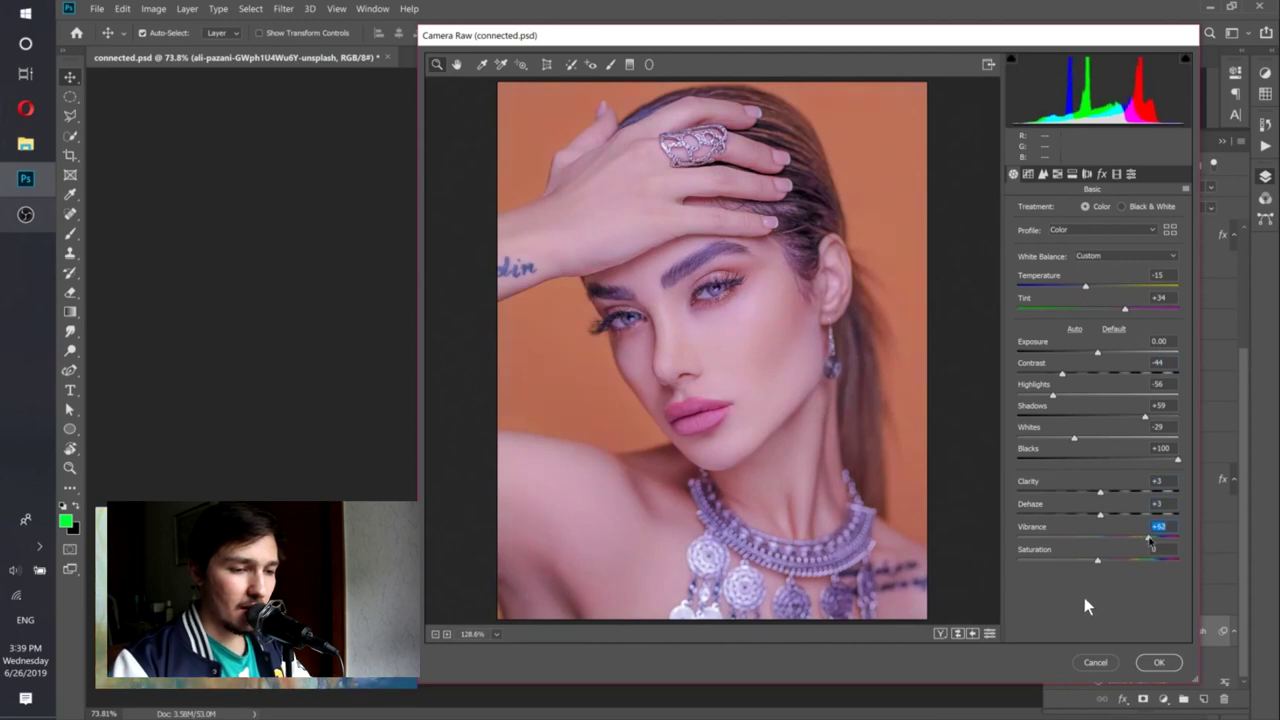
# Set the Reds and Oranges hues to +100 in the HSL adjustments.
pyautogui.click(1057, 174)
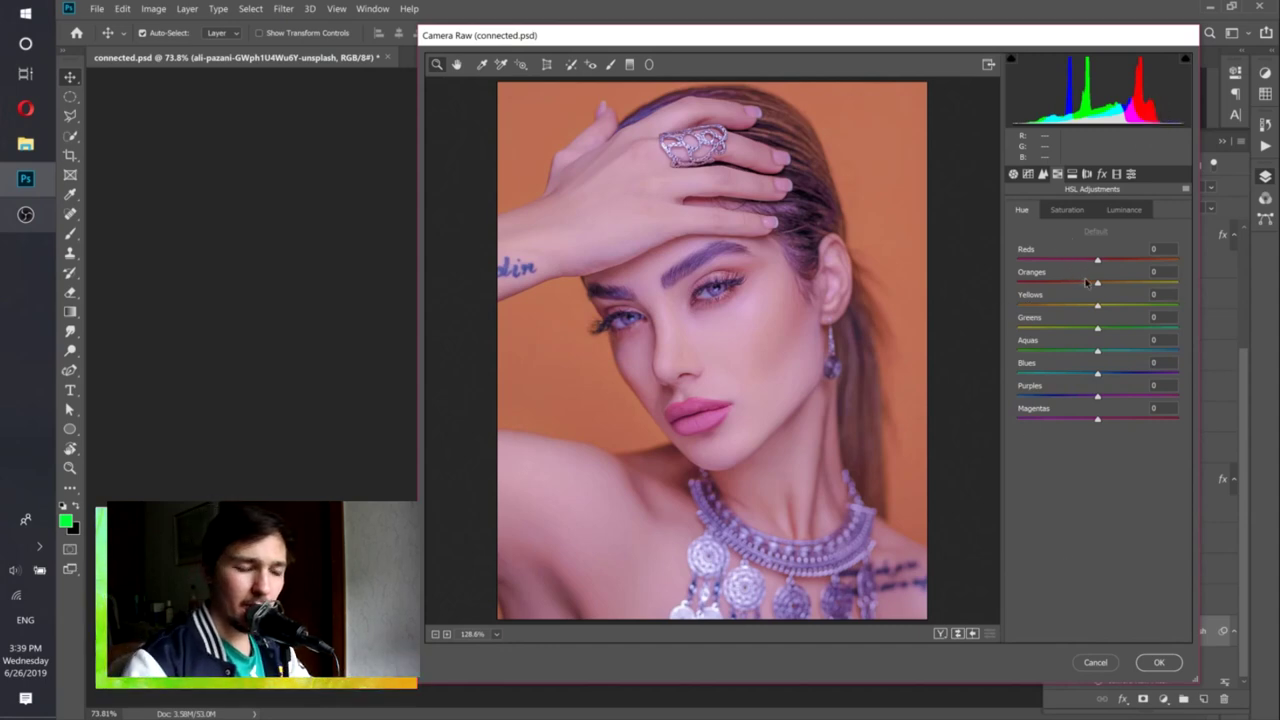
pyautogui.moveTo(1096, 260); pyautogui.dragTo(863, 262)
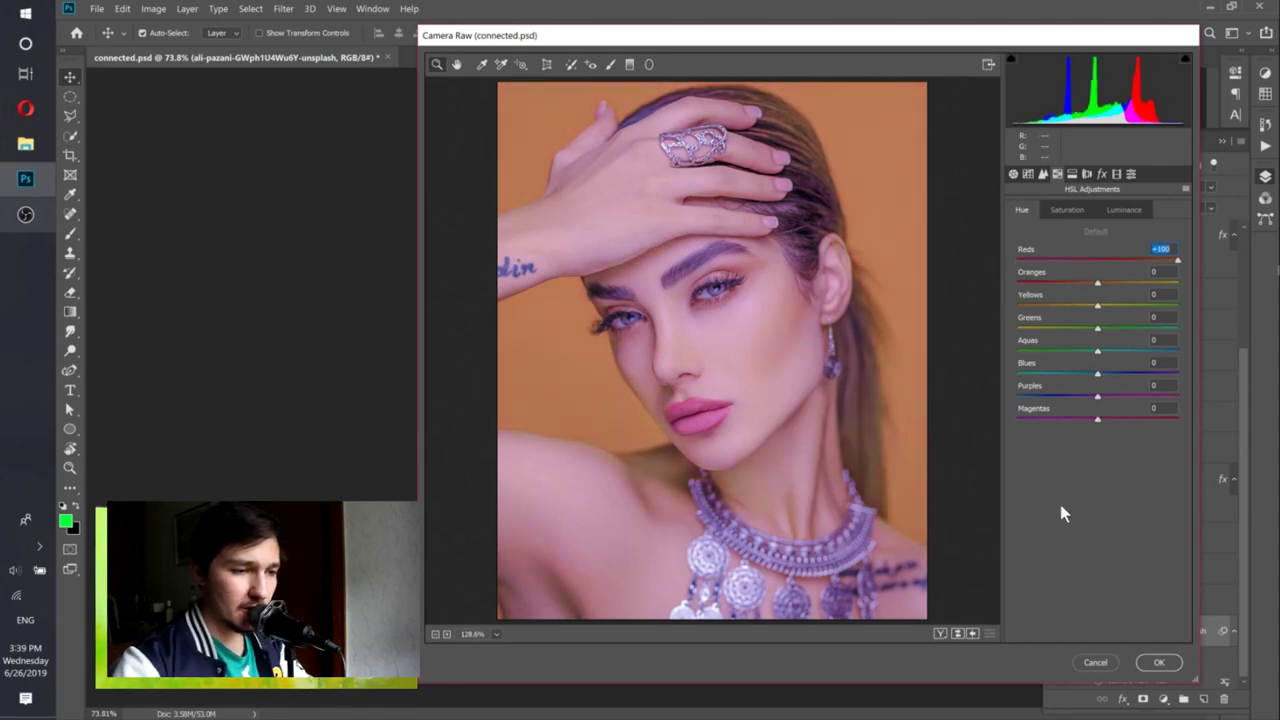
pyautogui.write('100')
pyautogui.press('Return')
pyautogui.press('Tab')
pyautogui.write('100')
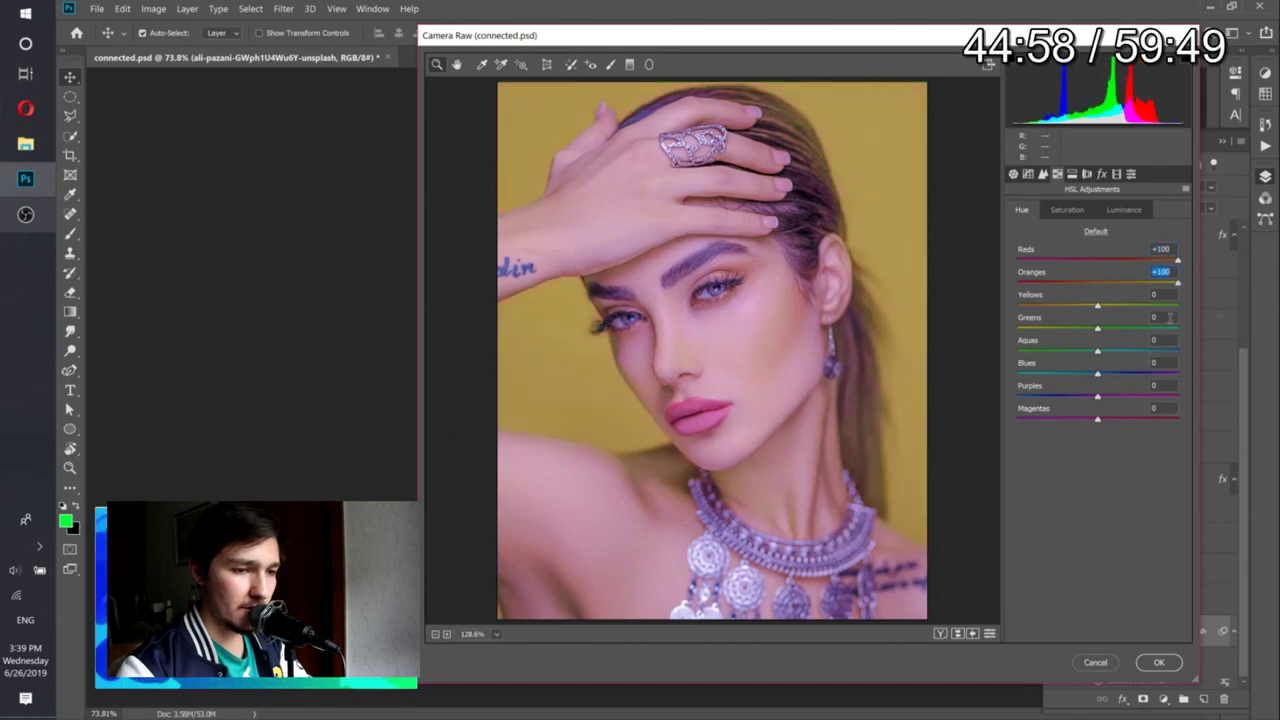
# Set the Greens hue to -1 and the Blues, Purples and Magentas hues to -100, and apply the Camera Raw changes.
pyautogui.press('Tab')
pyautogui.press('Tab')
pyautogui.press('Down')
pyautogui.press('Tab')
pyautogui.press('Tab')
pyautogui.write('-100')
pyautogui.press('Tab')
pyautogui.write('-100')
pyautogui.press('Tab')
pyautogui.write('-100')
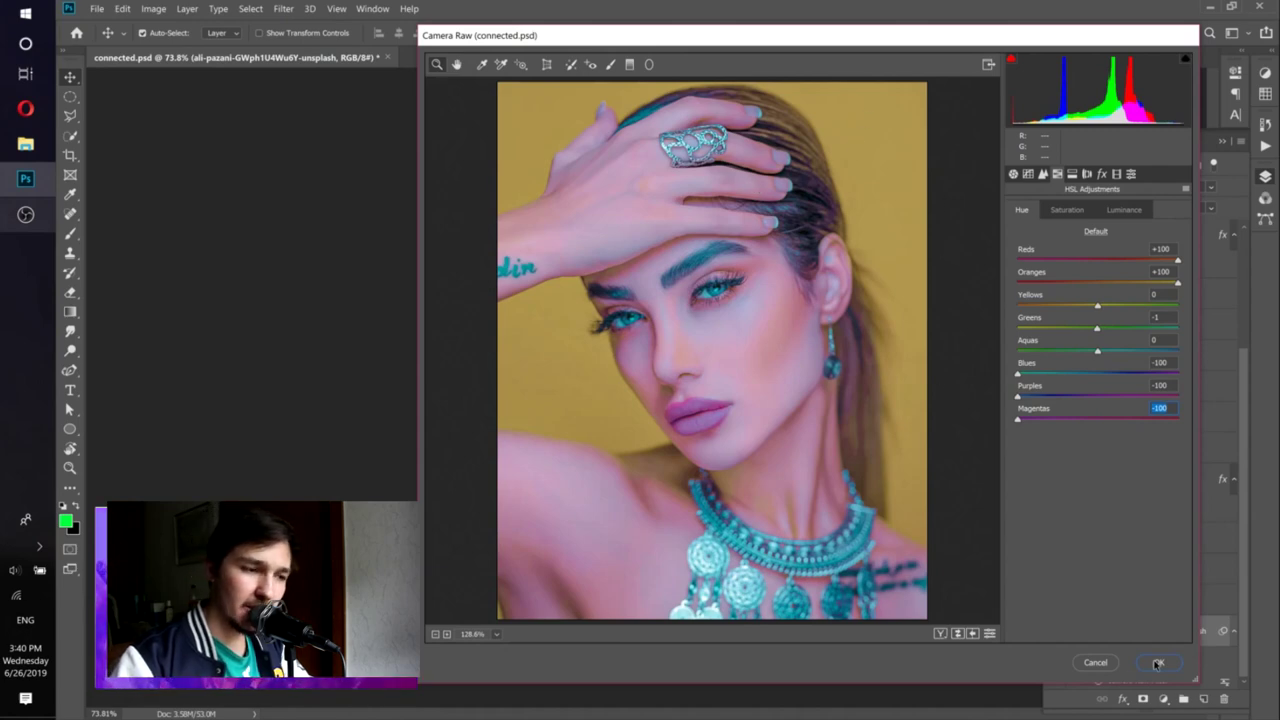
pyautogui.click(1158, 664)
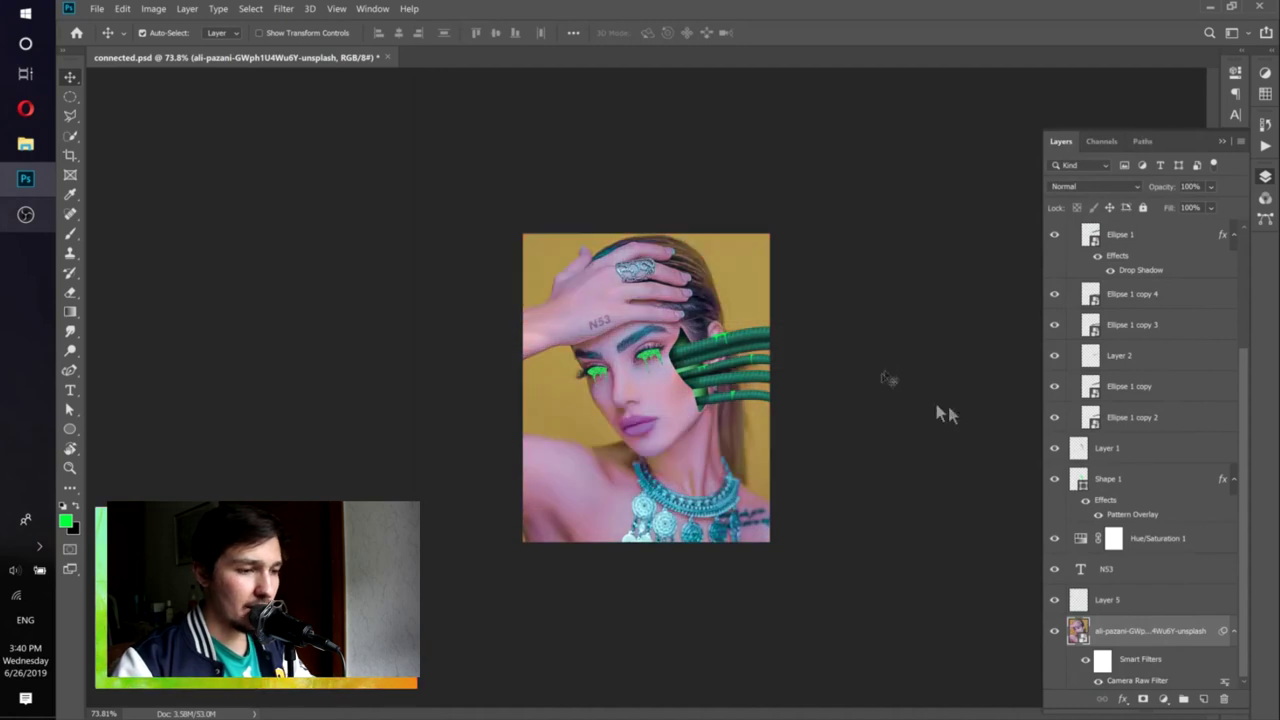
# Set the portrait's Camera Raw HSL hues to -100 for Reds and -58 for Oranges.
pyautogui.scroll(3, 672, 370)
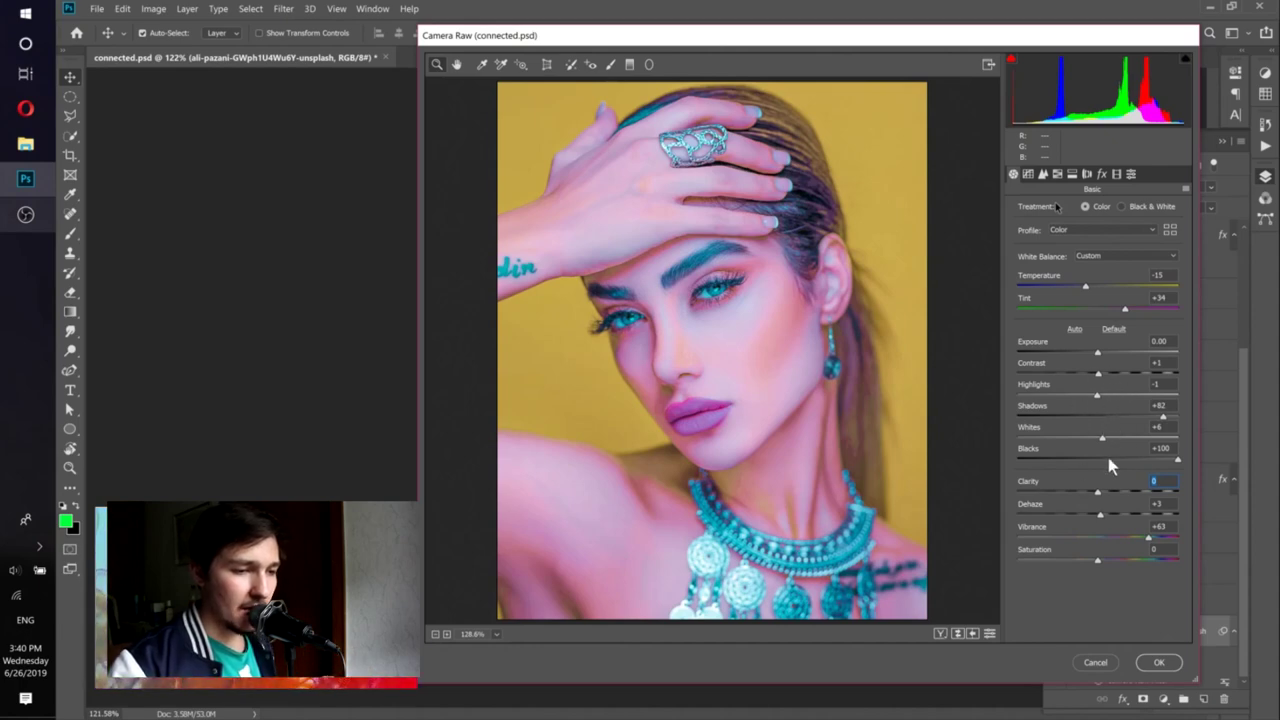
pyautogui.click(1057, 174)
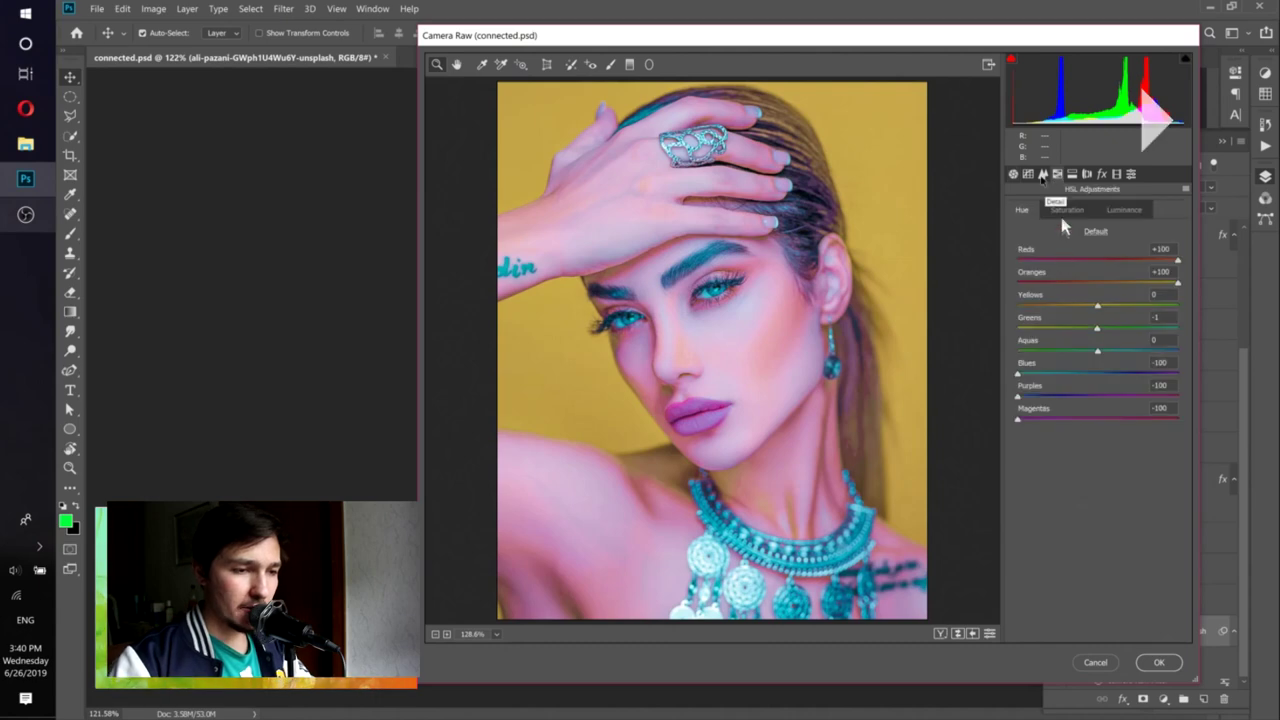
pyautogui.moveTo(1177, 260); pyautogui.dragTo(982, 270)
pyautogui.moveTo(1177, 283); pyautogui.dragTo(1051, 284)
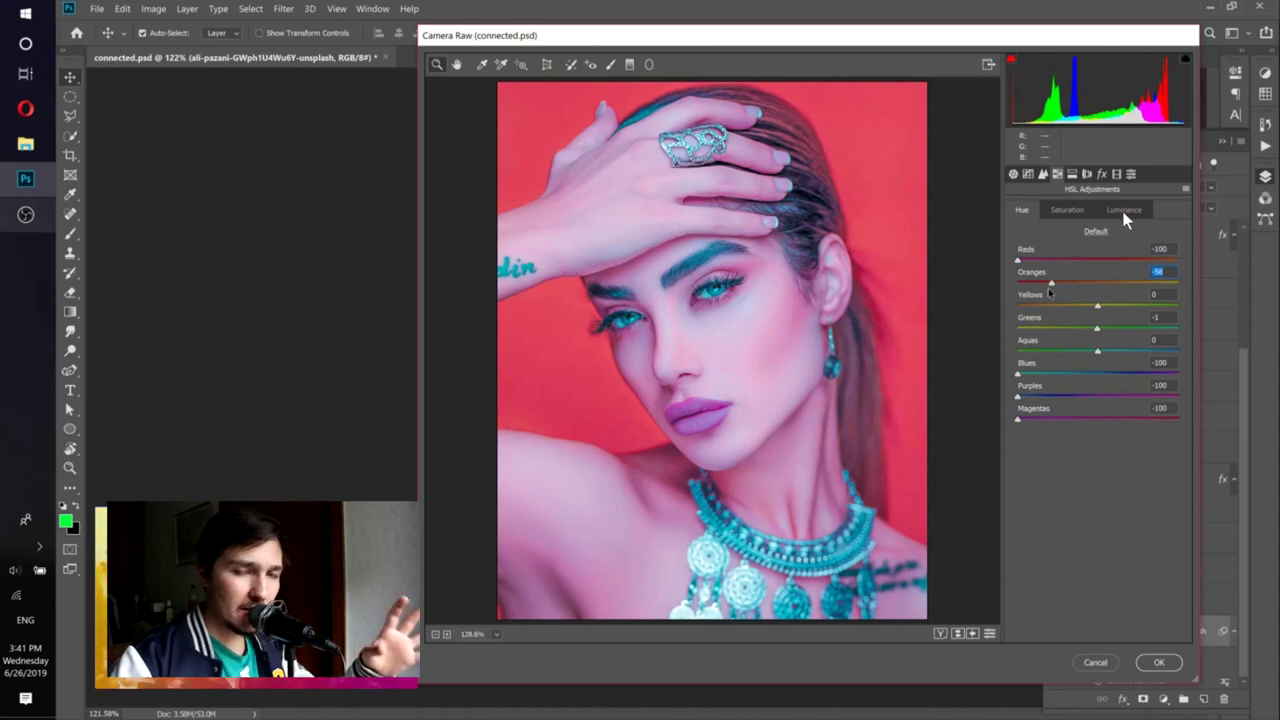
pyautogui.moveTo(1049, 293); pyautogui.dragTo(1044, 293)
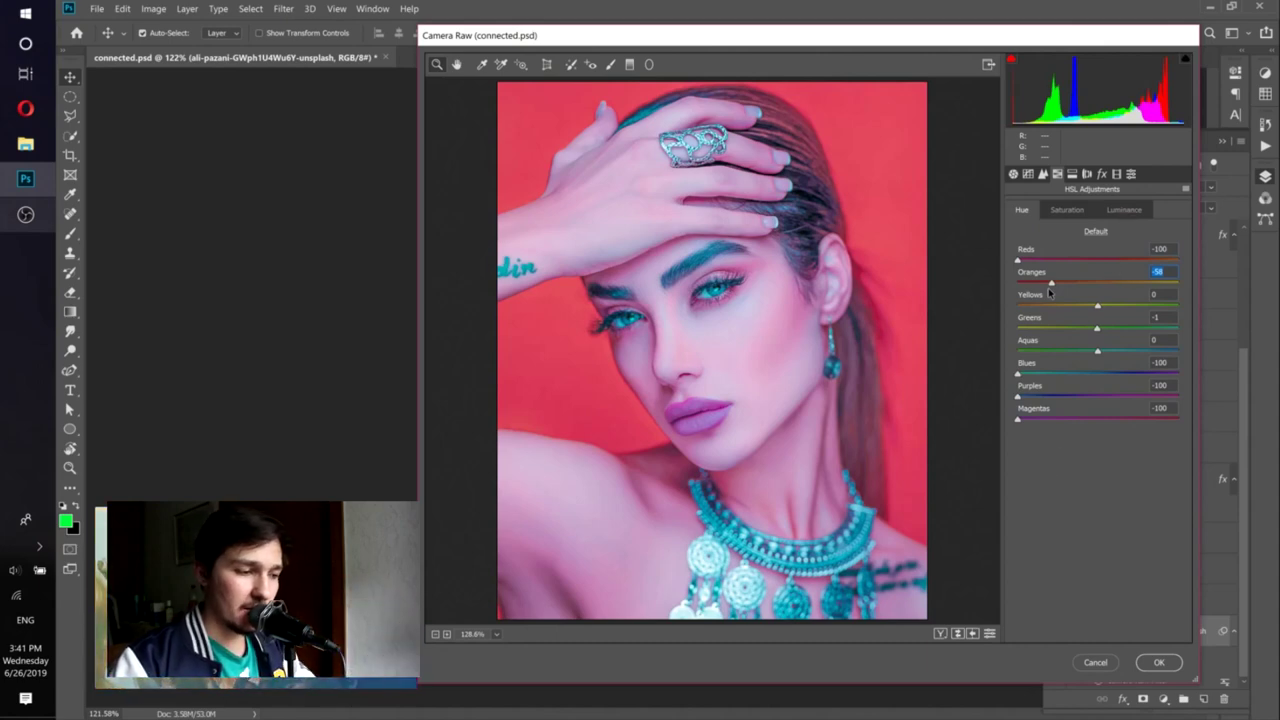